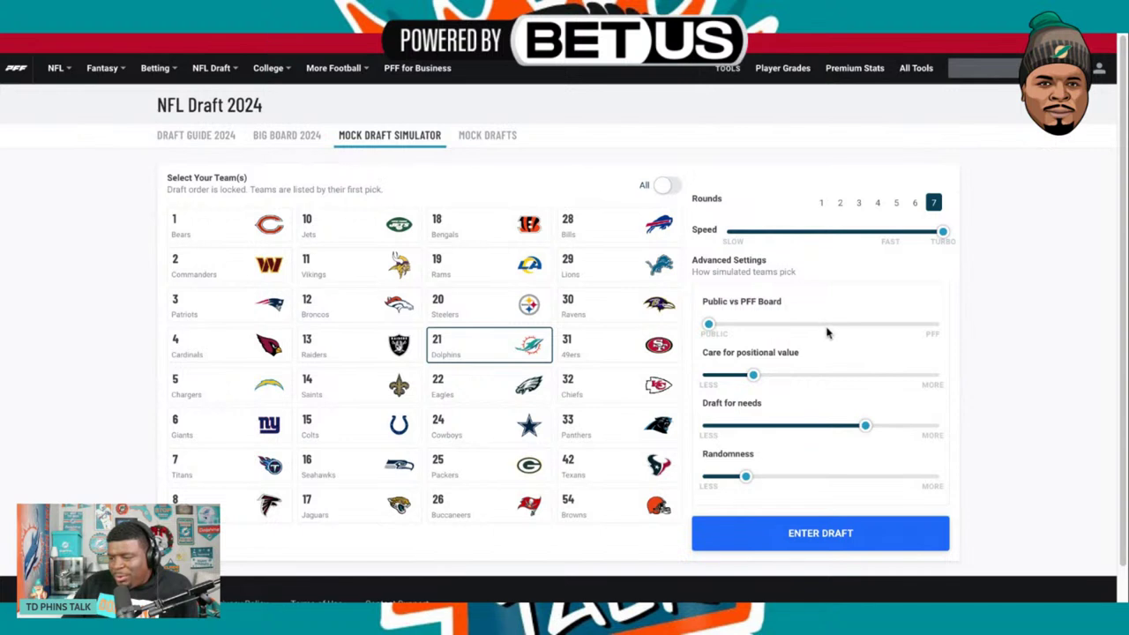
Set Public vs PFF Board and Care for positional value to midway, Draft for needs to maximum and Randomness to minimum, and enter the draft.
left_click(821, 324)
left_click(820, 376)
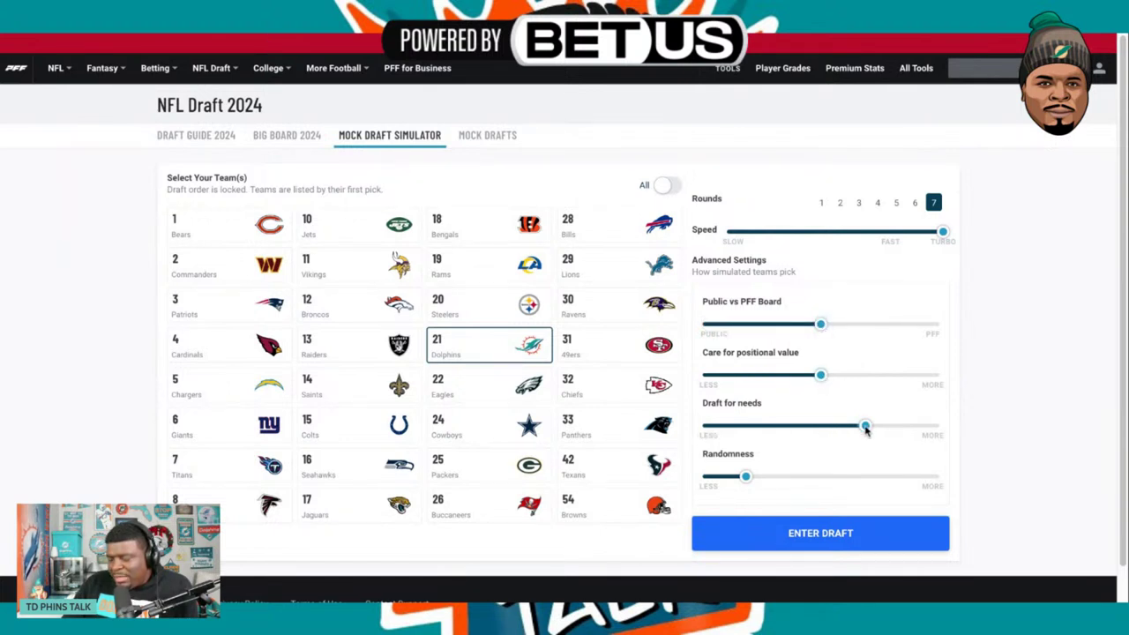
left_click_drag(865, 427, 975, 427)
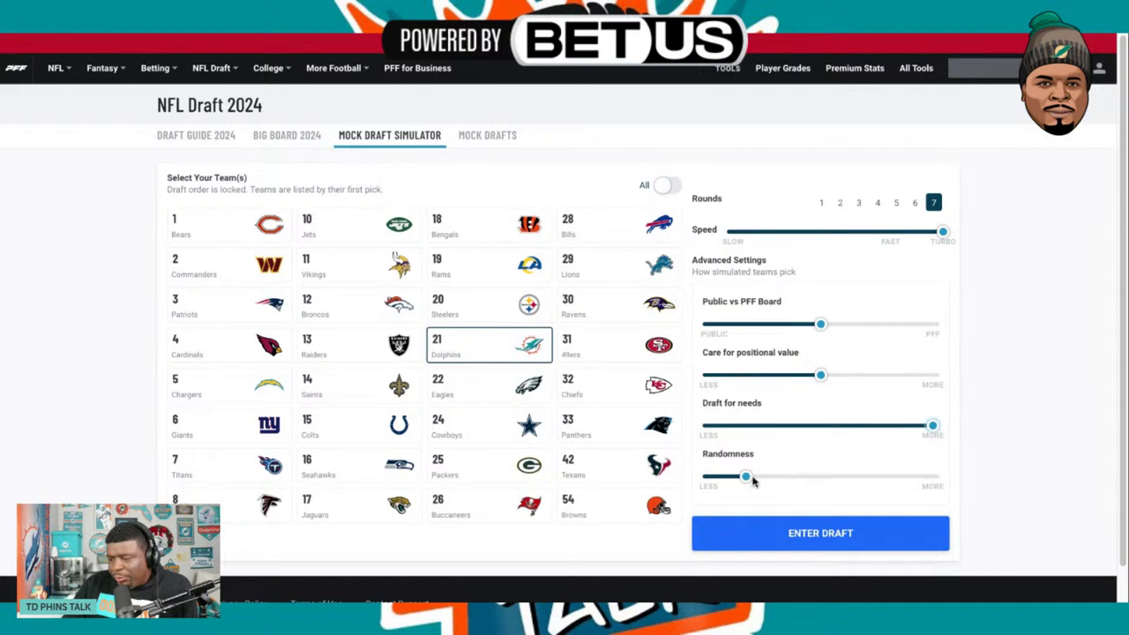
left_click_drag(753, 481, 708, 478)
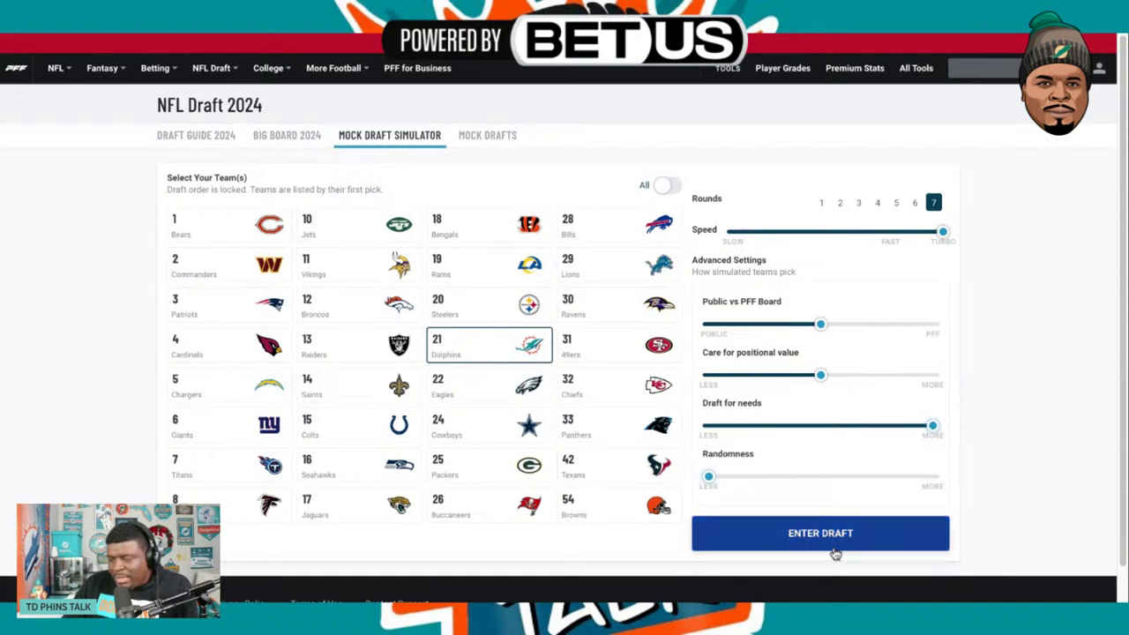
scroll(875, 465, "down", 1)
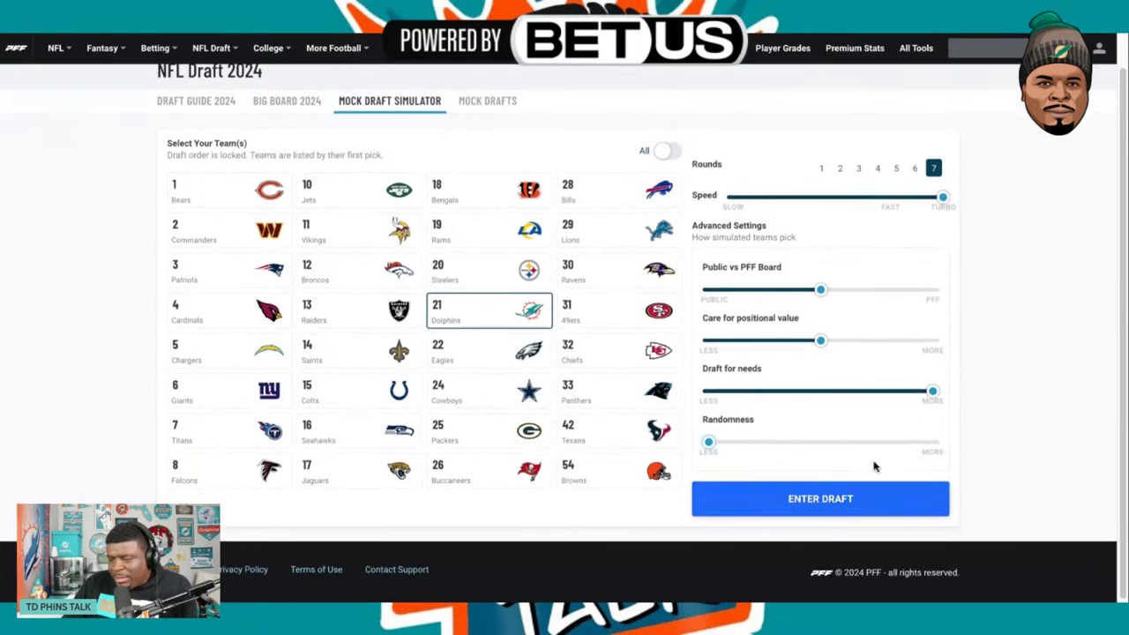
left_click(819, 506)
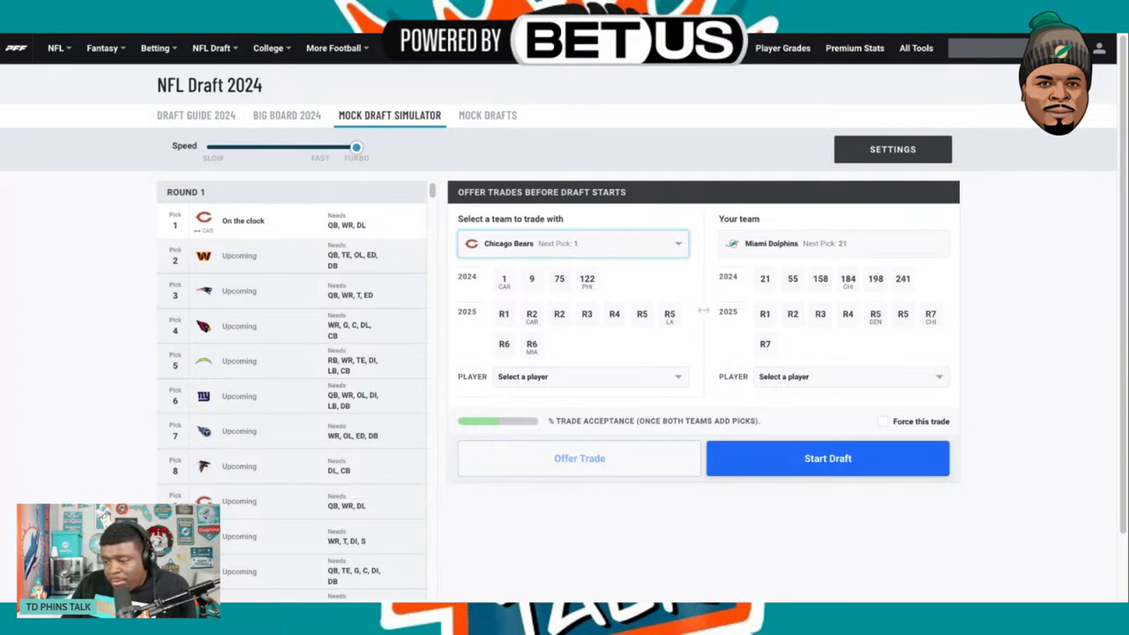
Build a trade with the Minnesota Vikings, giving Miami's 2025 R3 for 2024 picks 108 and 129.
key("m")
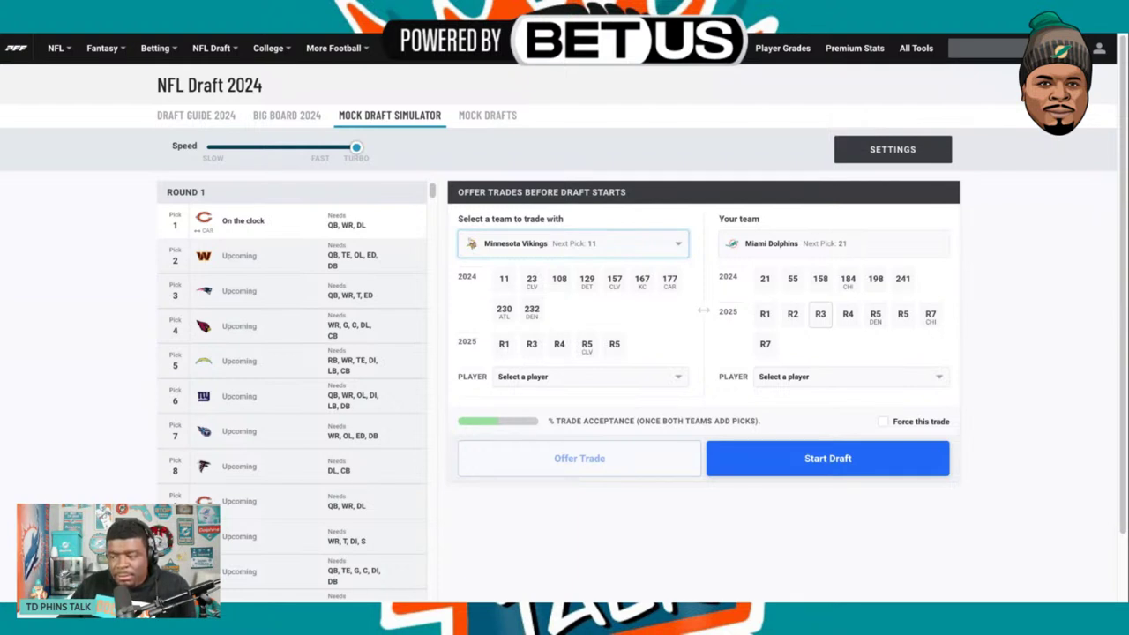
left_click(821, 315)
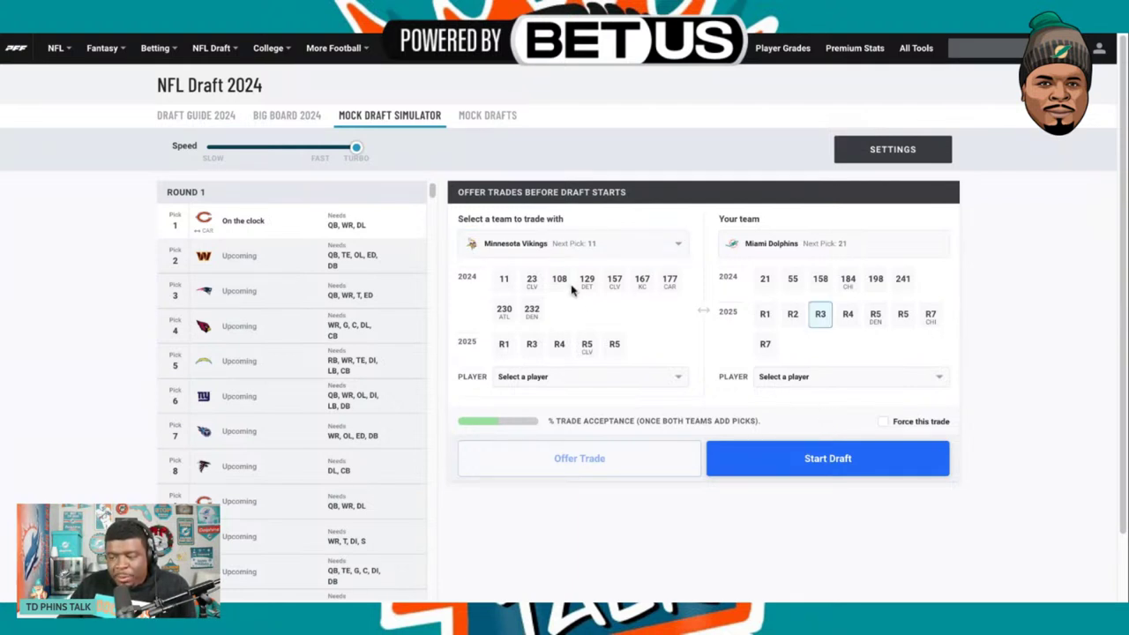
left_click(560, 282)
left_click(559, 282)
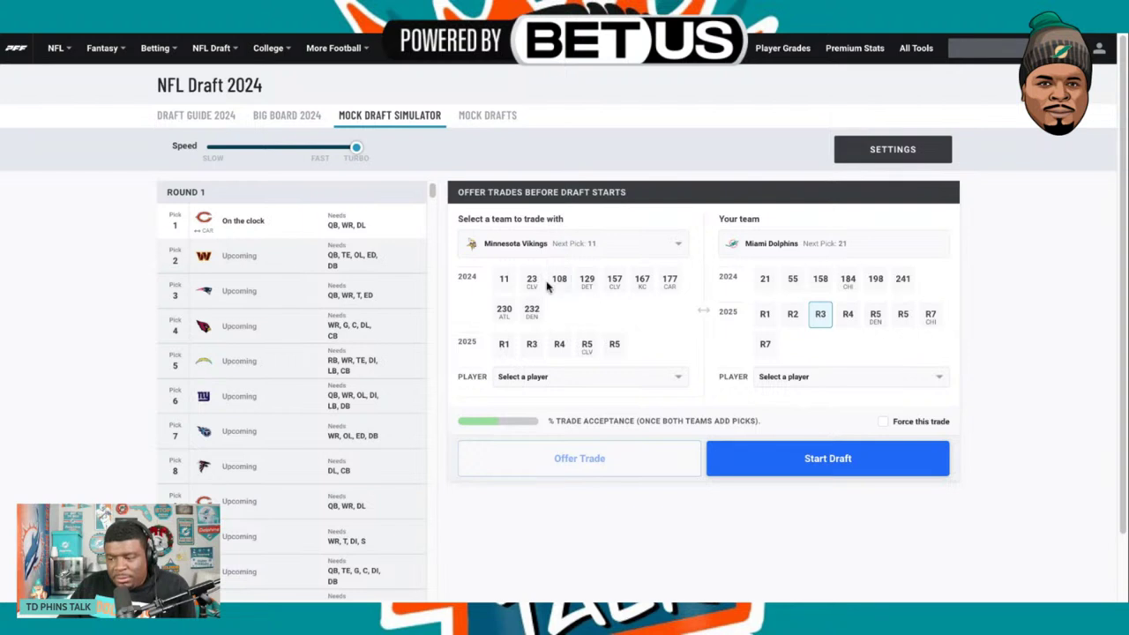
left_click(565, 286)
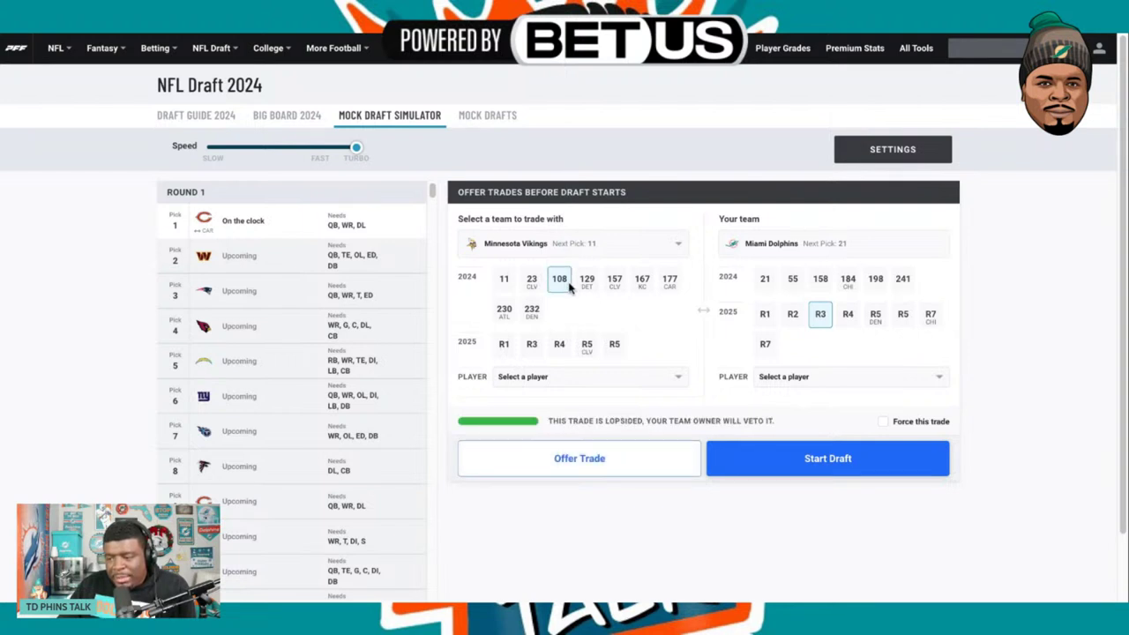
left_click(587, 285)
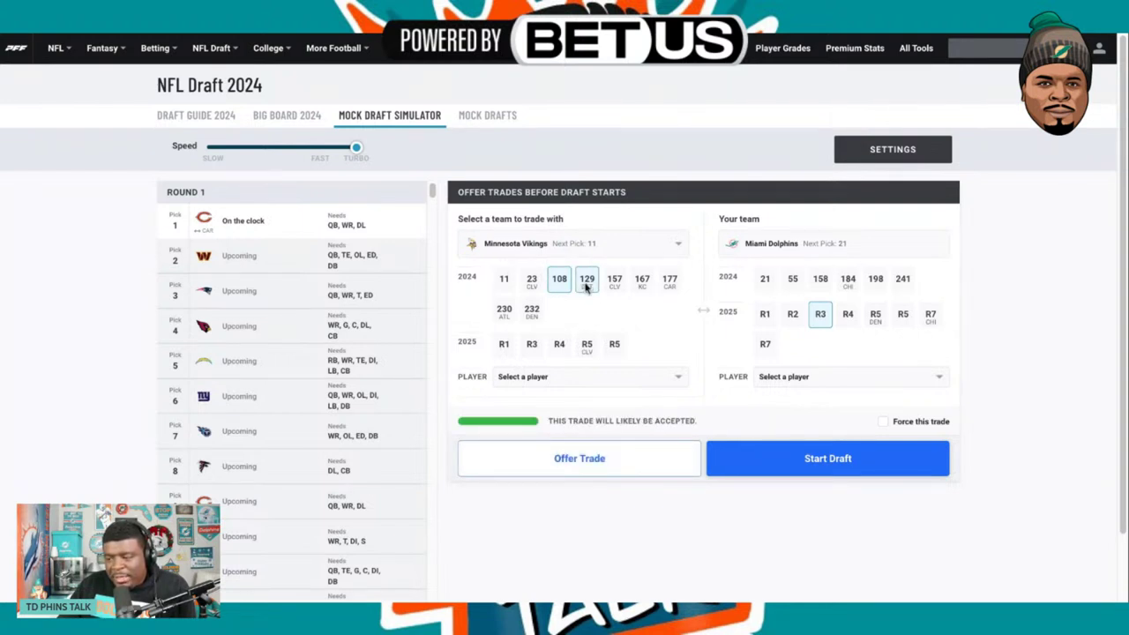
Try adding a further Vikings pick to the request, settling on 177, and offer the trade.
left_click(615, 282)
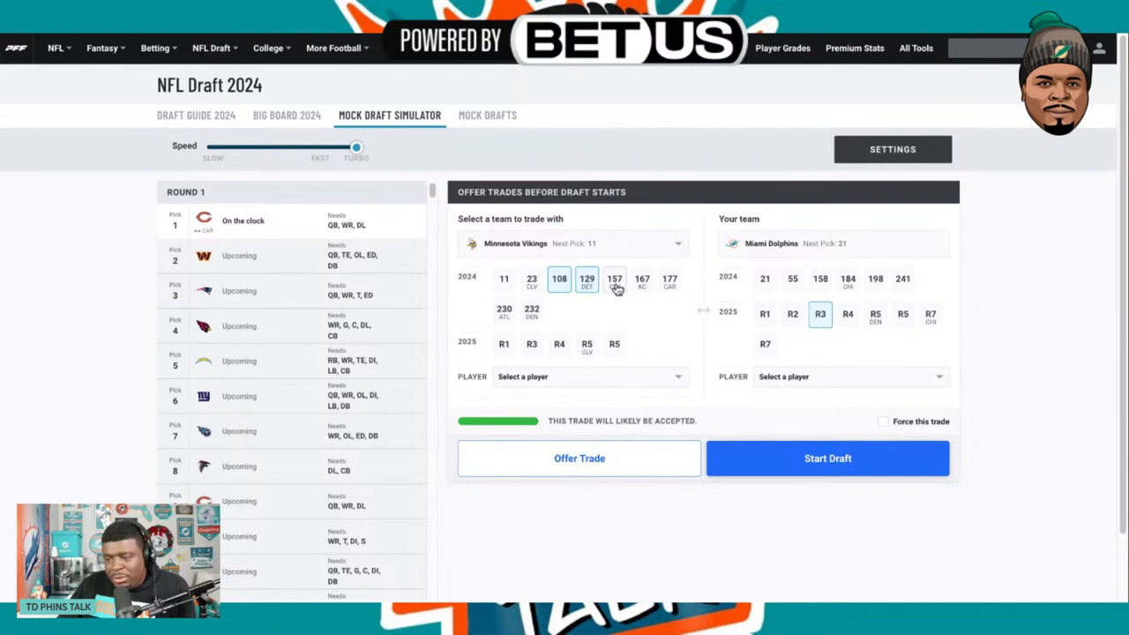
left_click(614, 282)
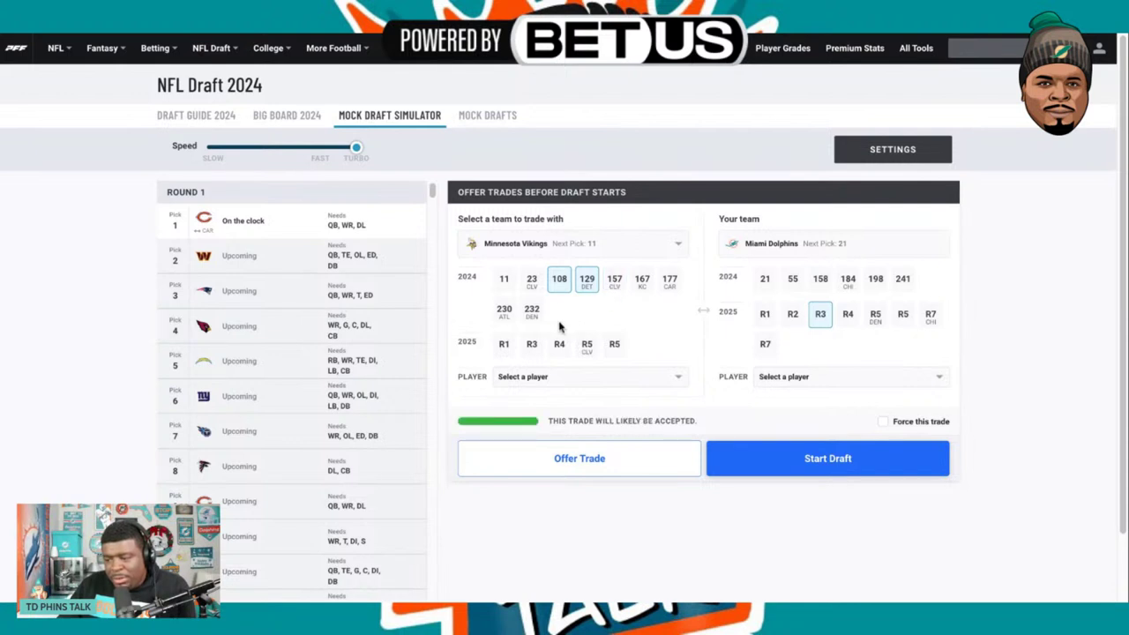
left_click(532, 312)
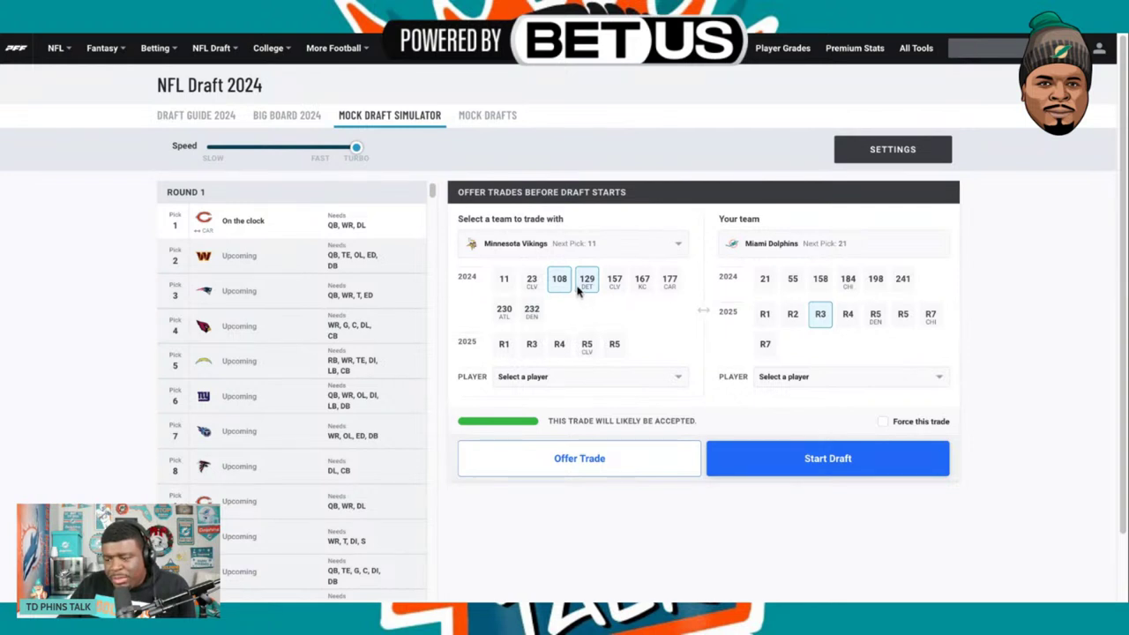
left_click(670, 284)
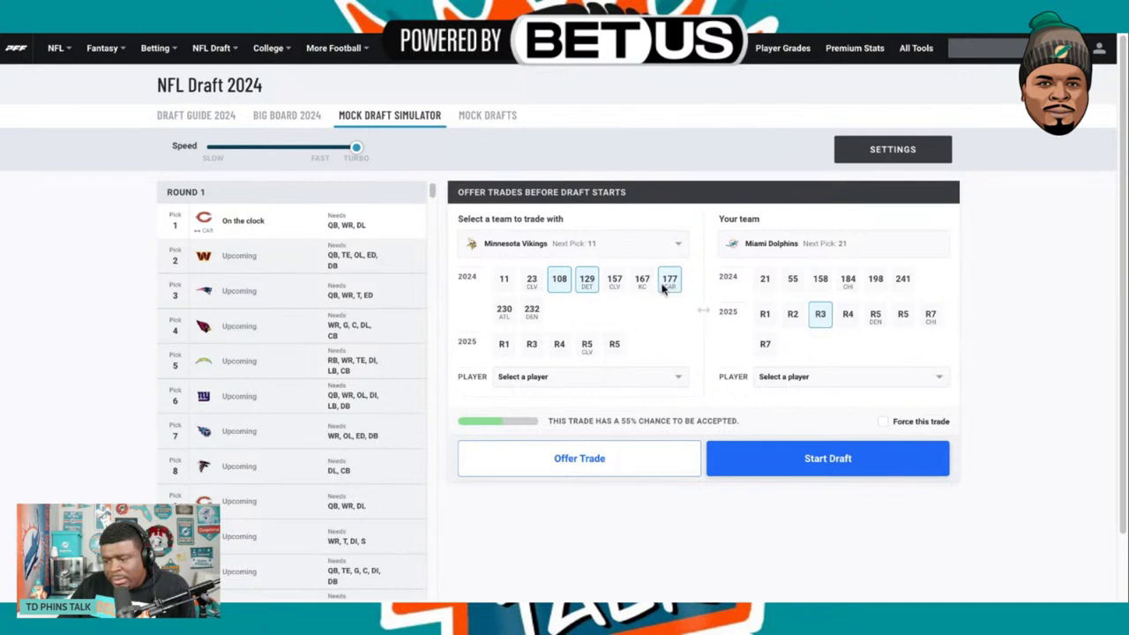
left_click(670, 285)
left_click(670, 285)
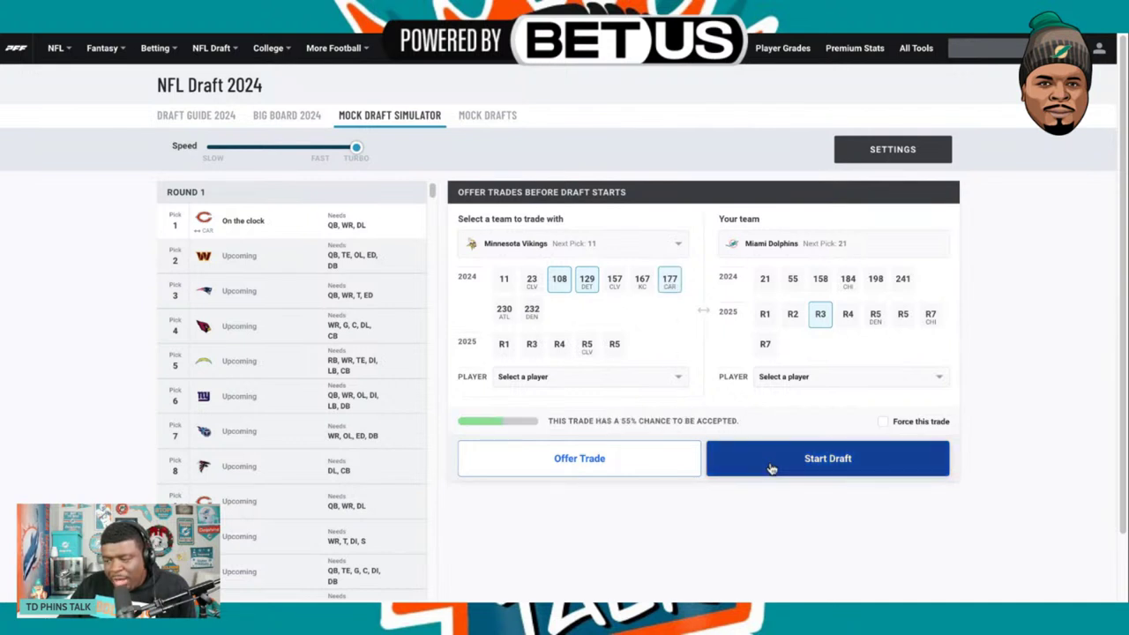
left_click(617, 468)
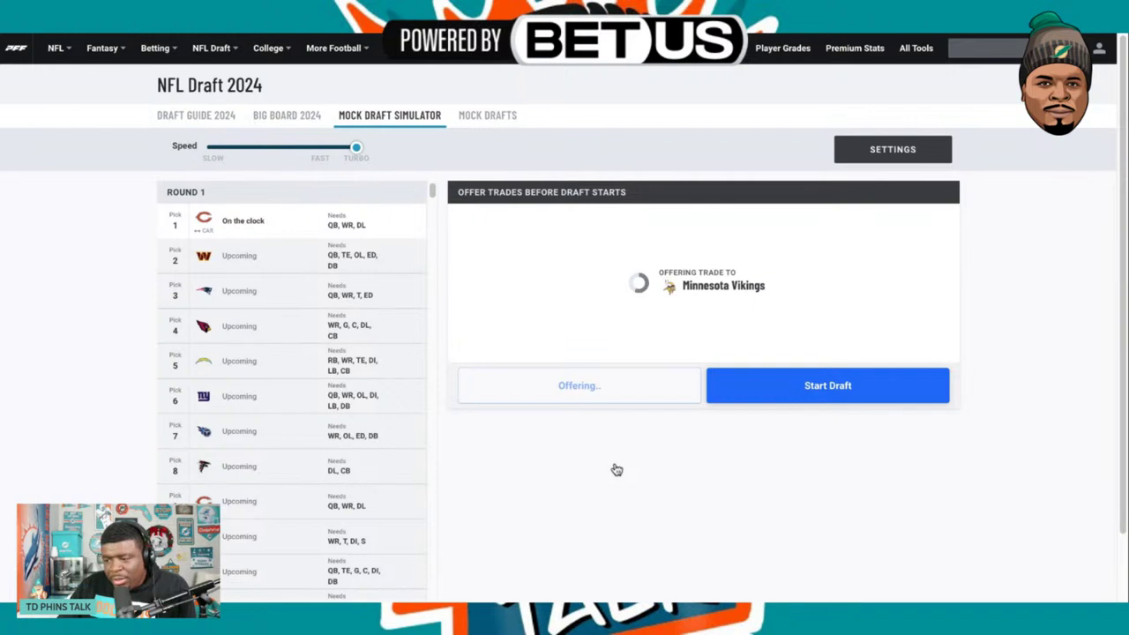
Replace pick 177 with pick 230 in the Vikings request and offer the trade again.
left_click(674, 321)
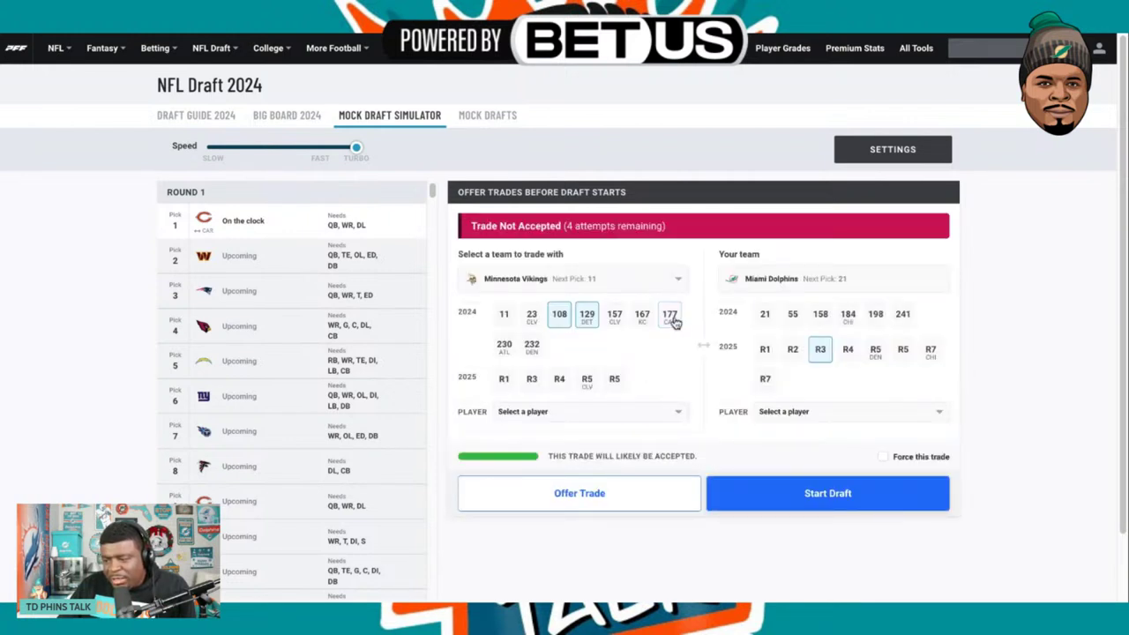
left_click(505, 346)
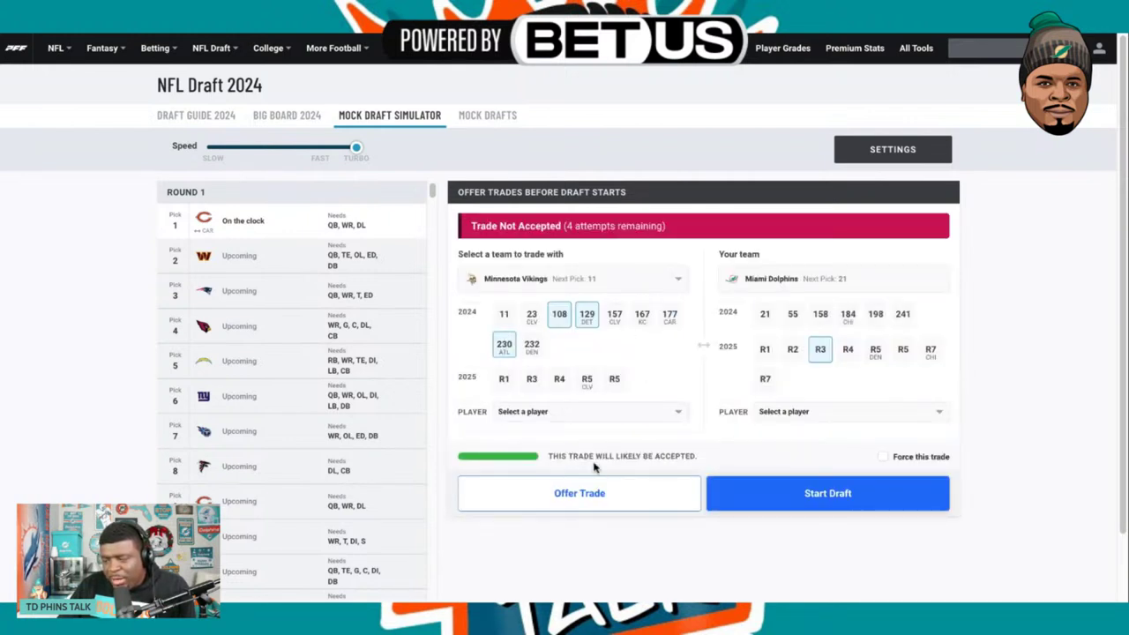
left_click(605, 501)
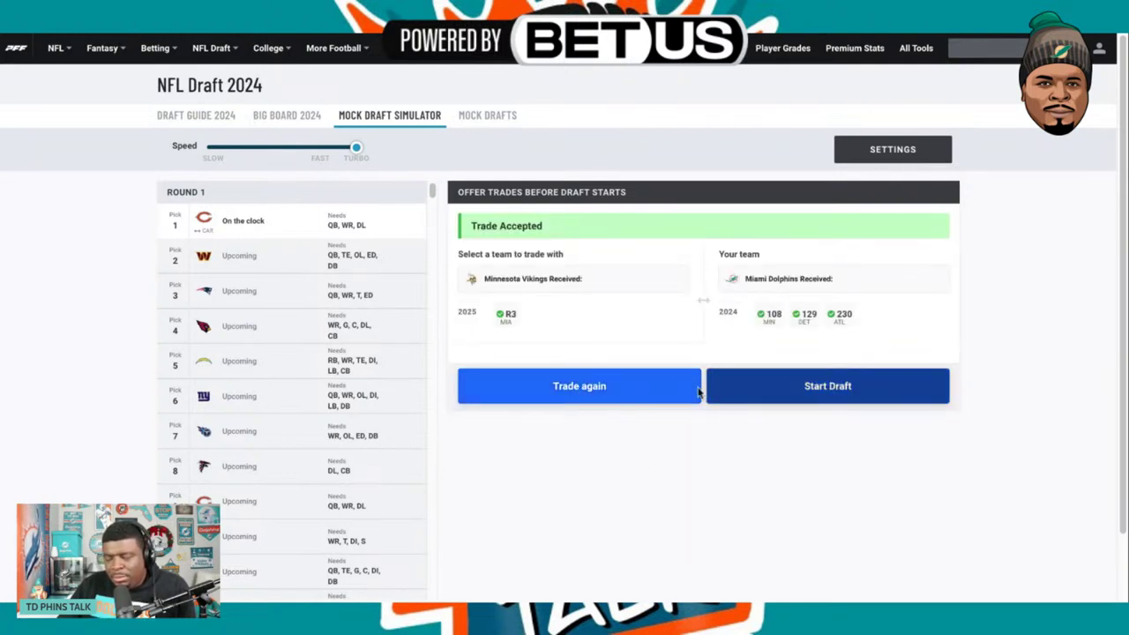
Set up another trade with the Cincinnati Bengals, asking for pick 80 in exchange for Miami's picks 108, 129 and 158.
left_click(607, 397)
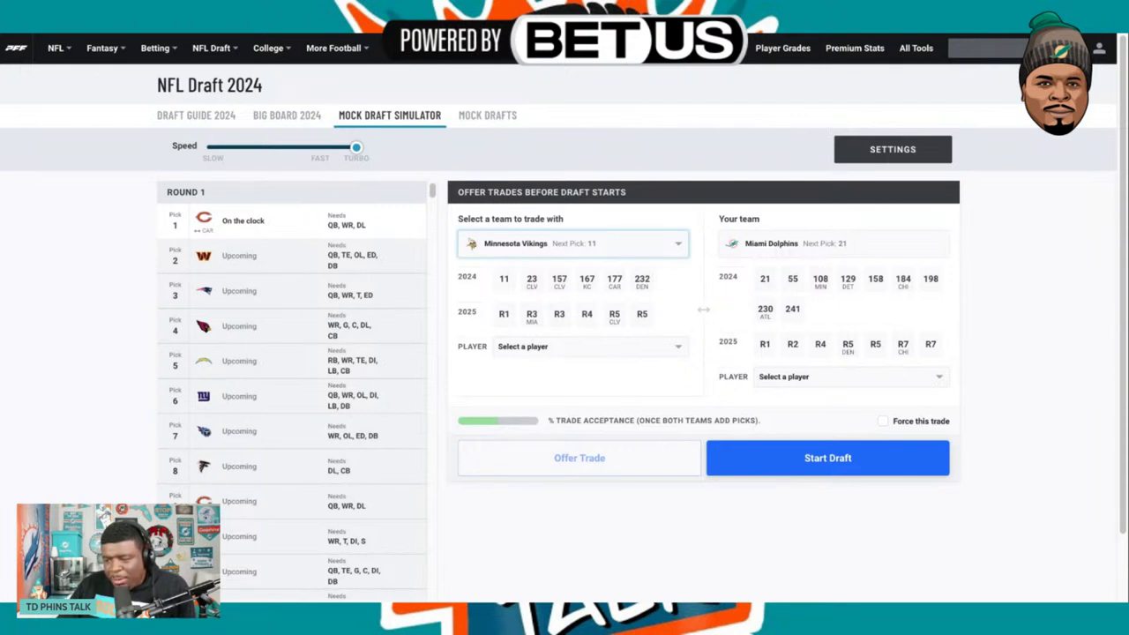
left_click(537, 372)
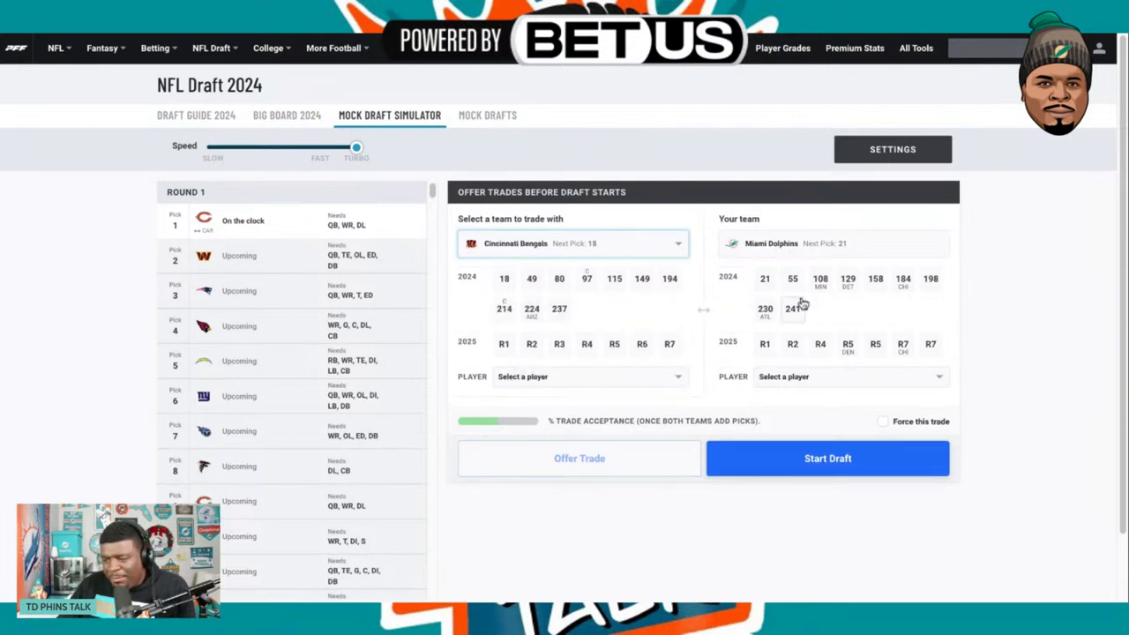
left_click(562, 283)
left_click(822, 282)
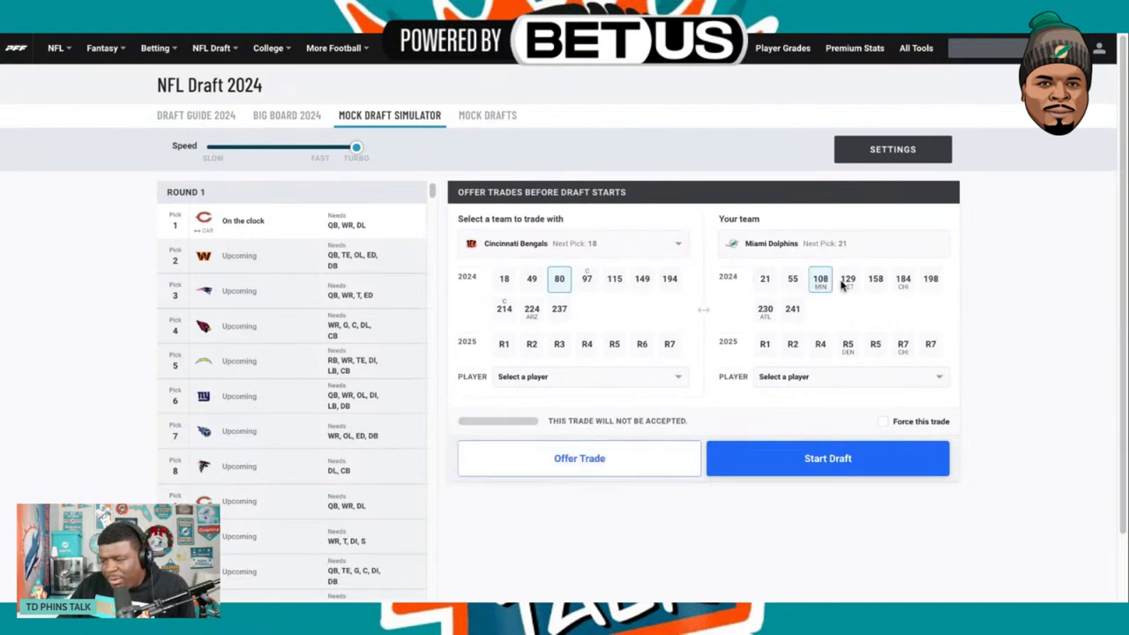
left_click(845, 283)
left_click(874, 282)
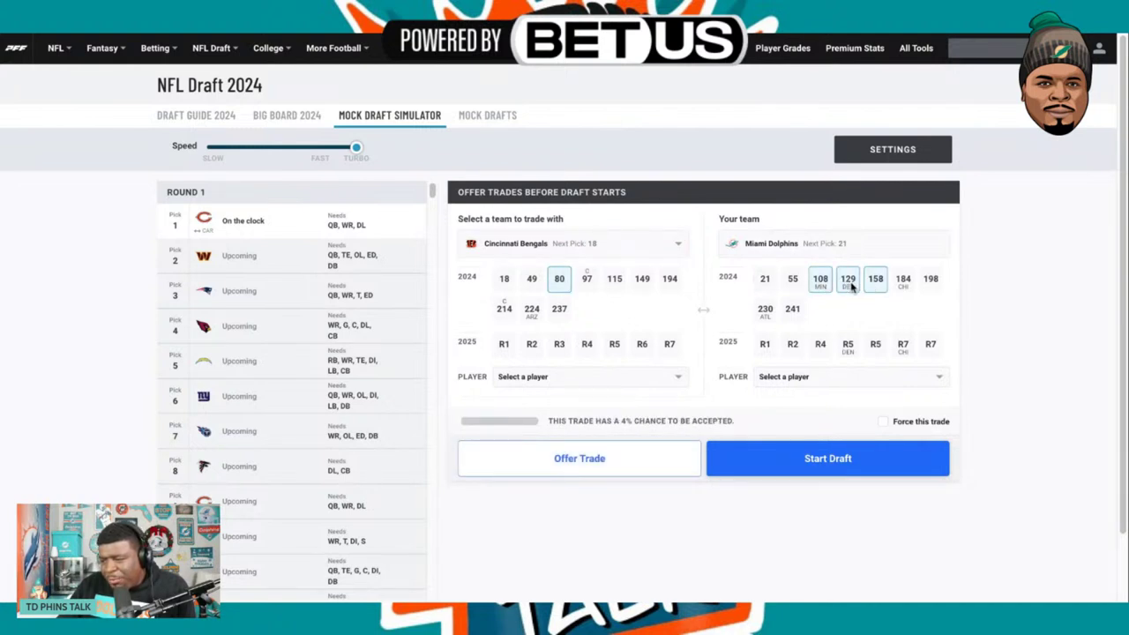
Rework the Bengals trade to request pick 97 in exchange for Miami's picks 108, 184 and 241.
left_click(850, 284)
left_click(822, 280)
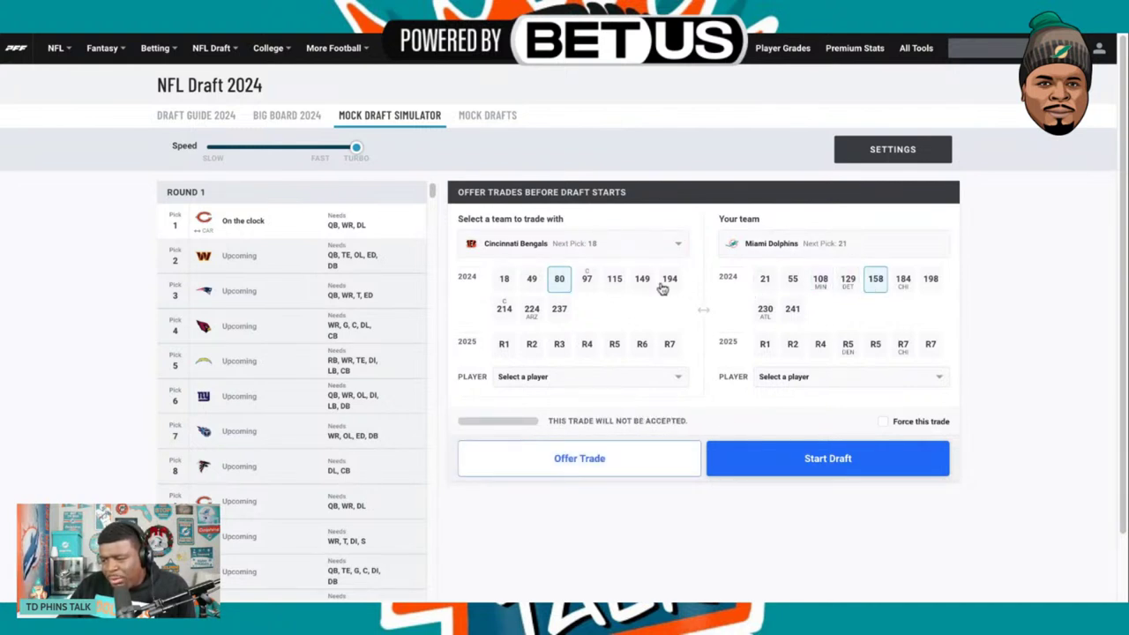
left_click(589, 283)
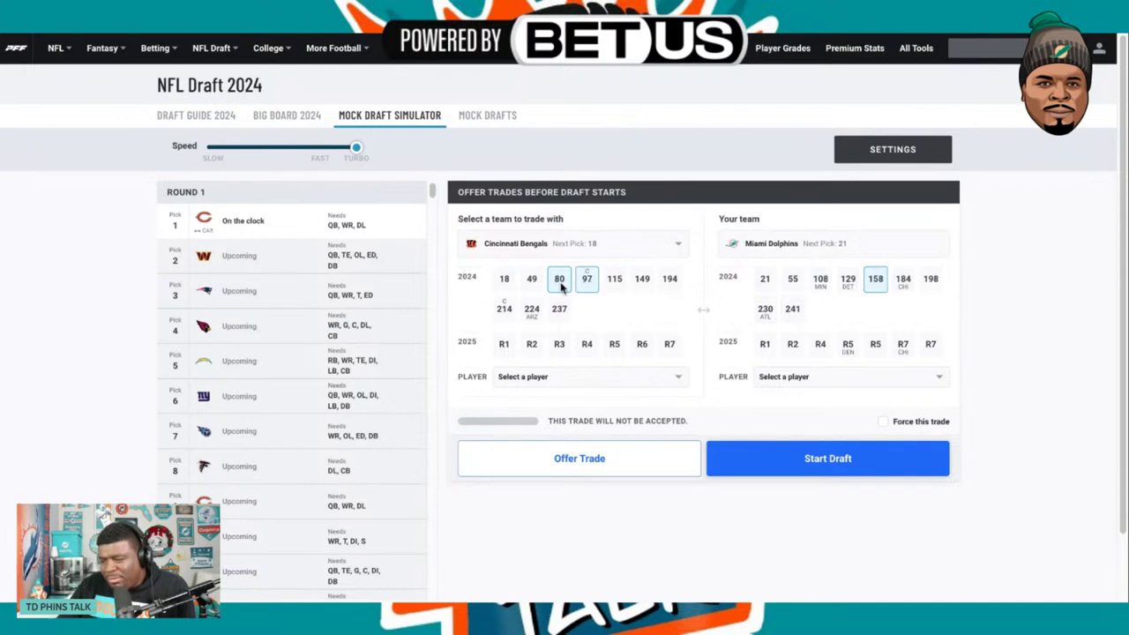
left_click(559, 282)
left_click(820, 283)
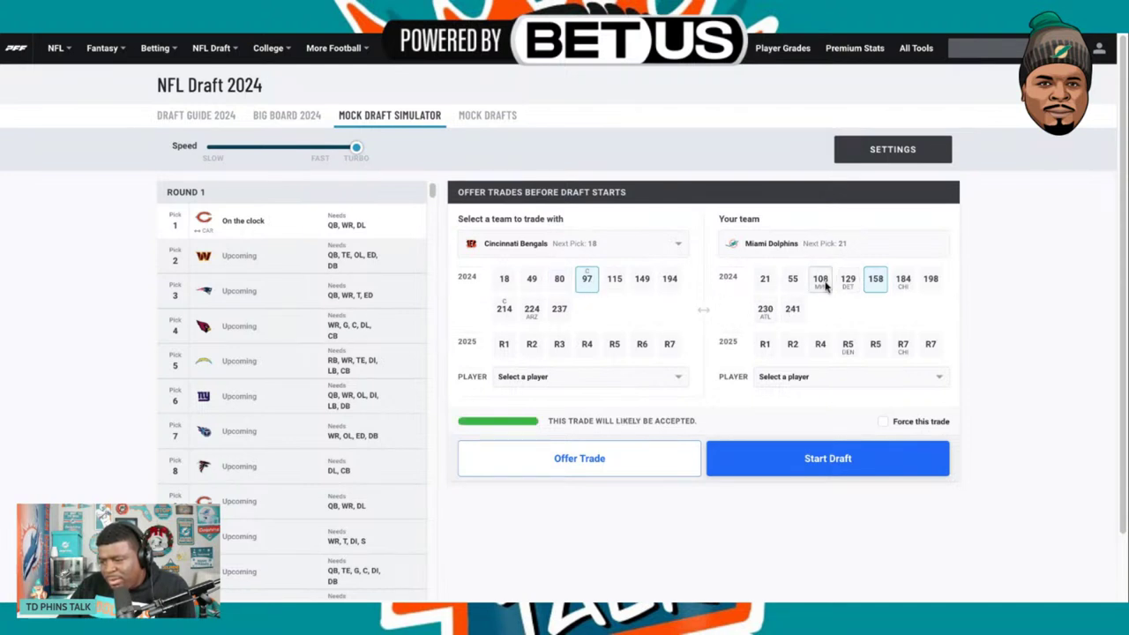
left_click(879, 283)
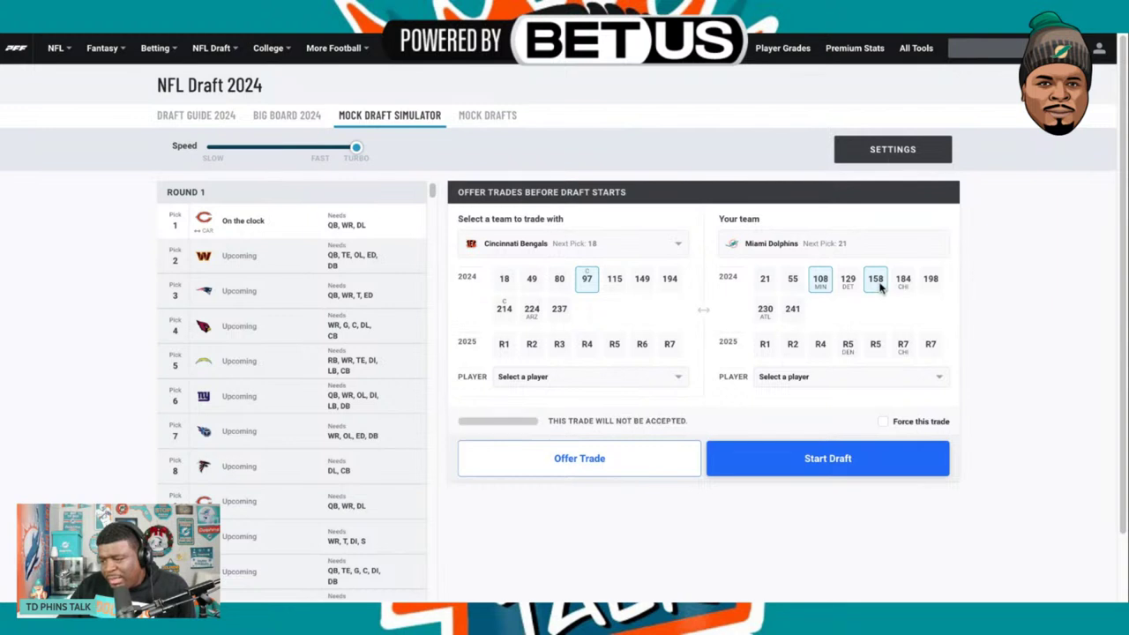
left_click(904, 284)
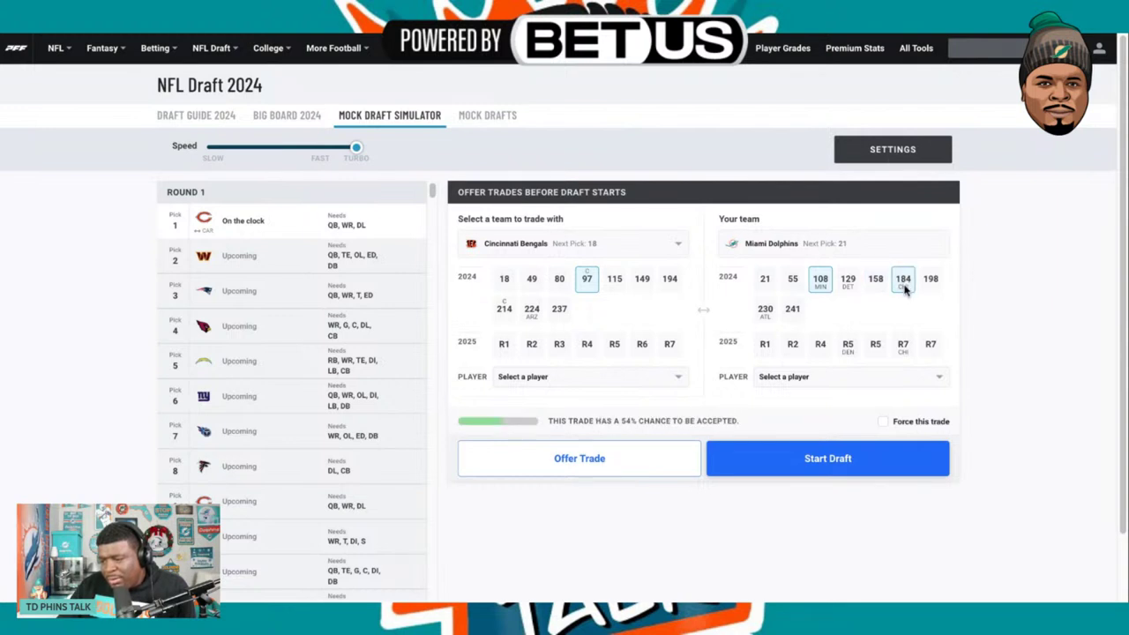
left_click(793, 310)
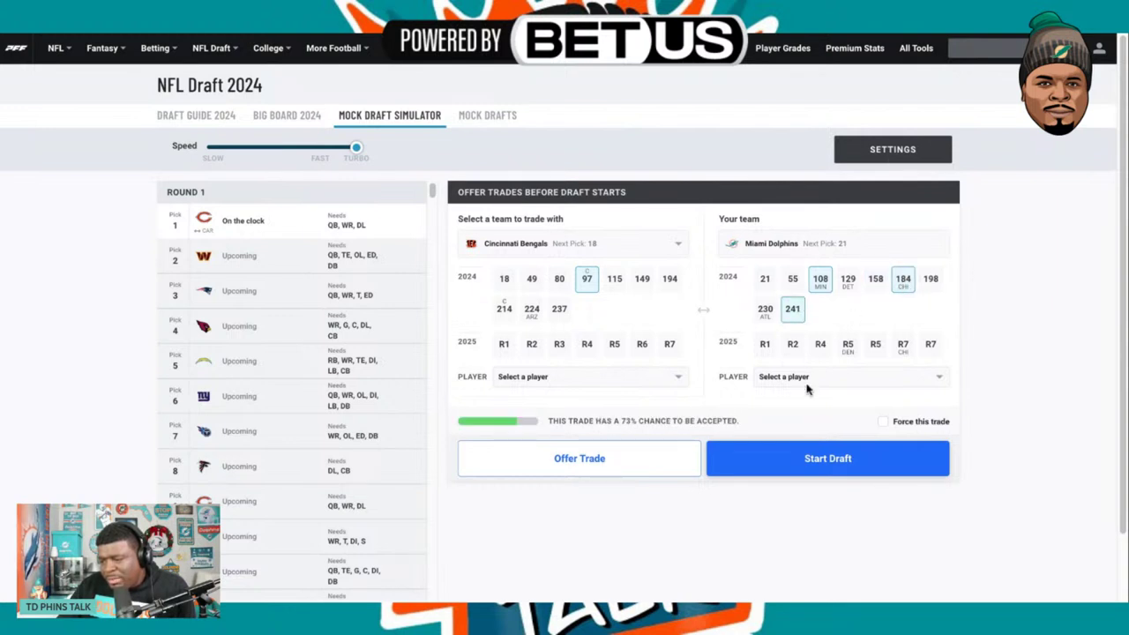
Start the draft and pause it at pick 7 to open a trade offer.
left_click(793, 464)
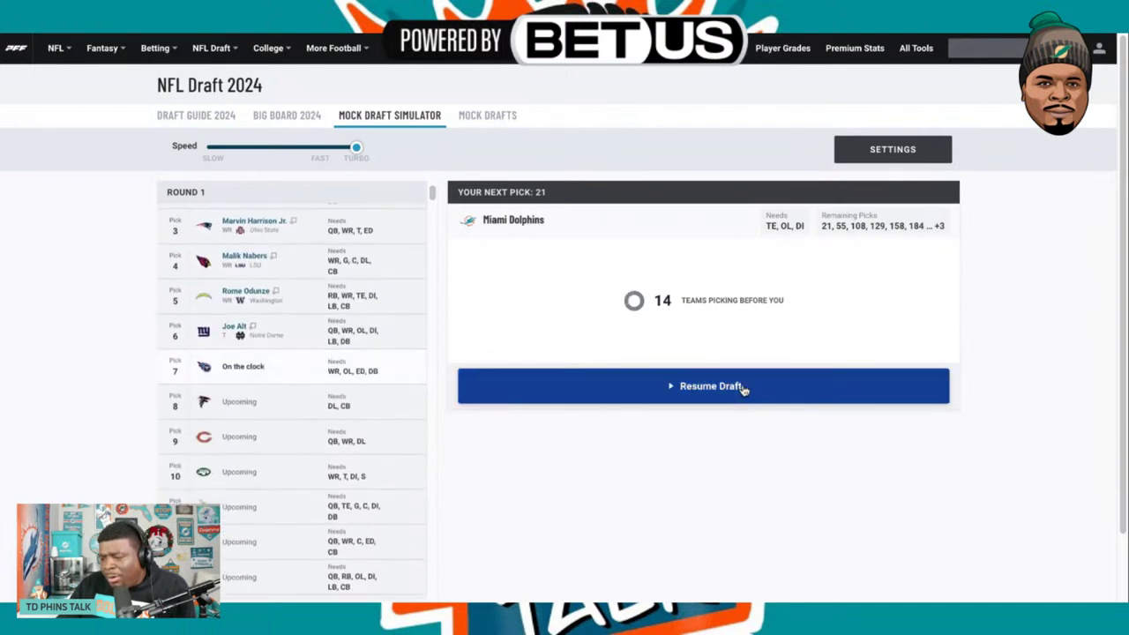
left_click(744, 389)
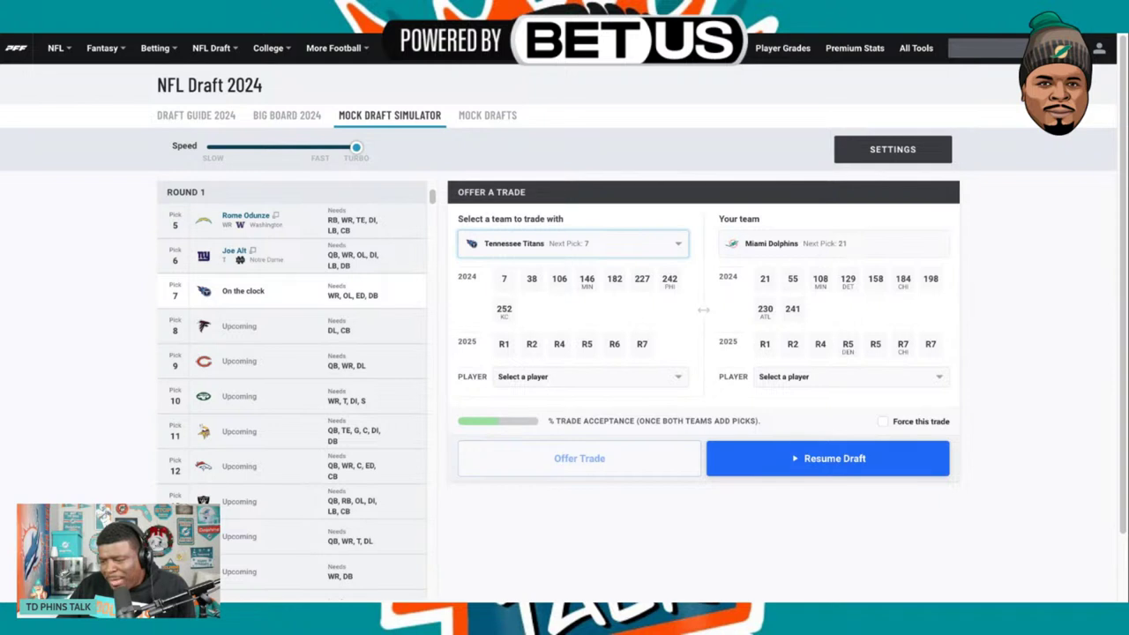
Set up a Cincinnati Bengals trade requesting pick 97 in exchange for Miami's picks 108, 198 and 230.
left_click(663, 309)
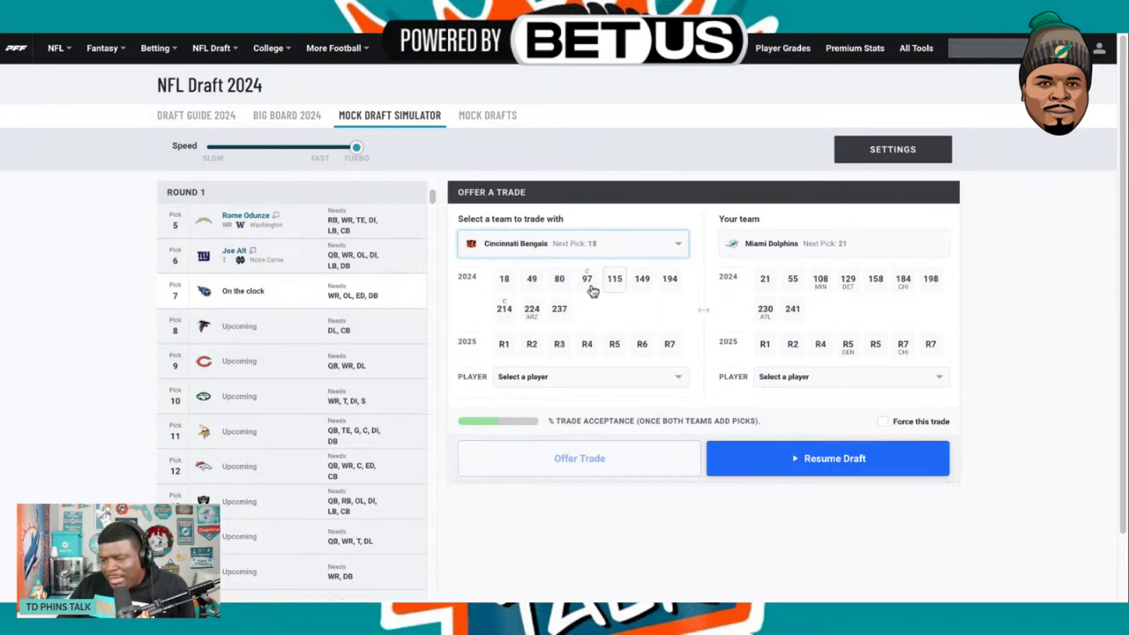
left_click(820, 281)
left_click(905, 282)
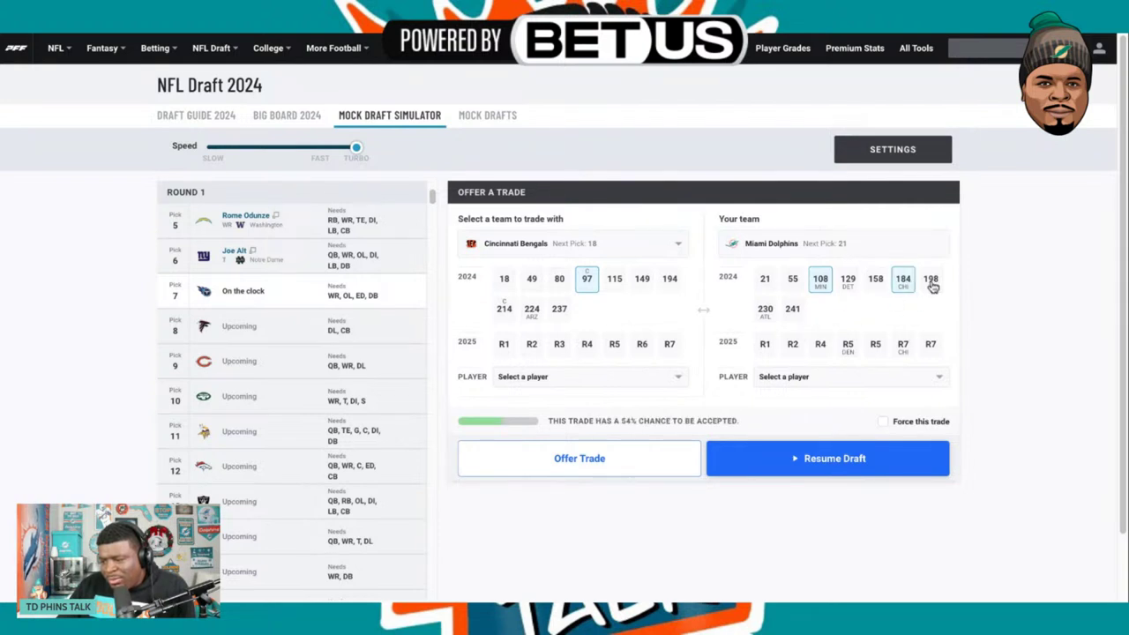
left_click(906, 282)
left_click(931, 280)
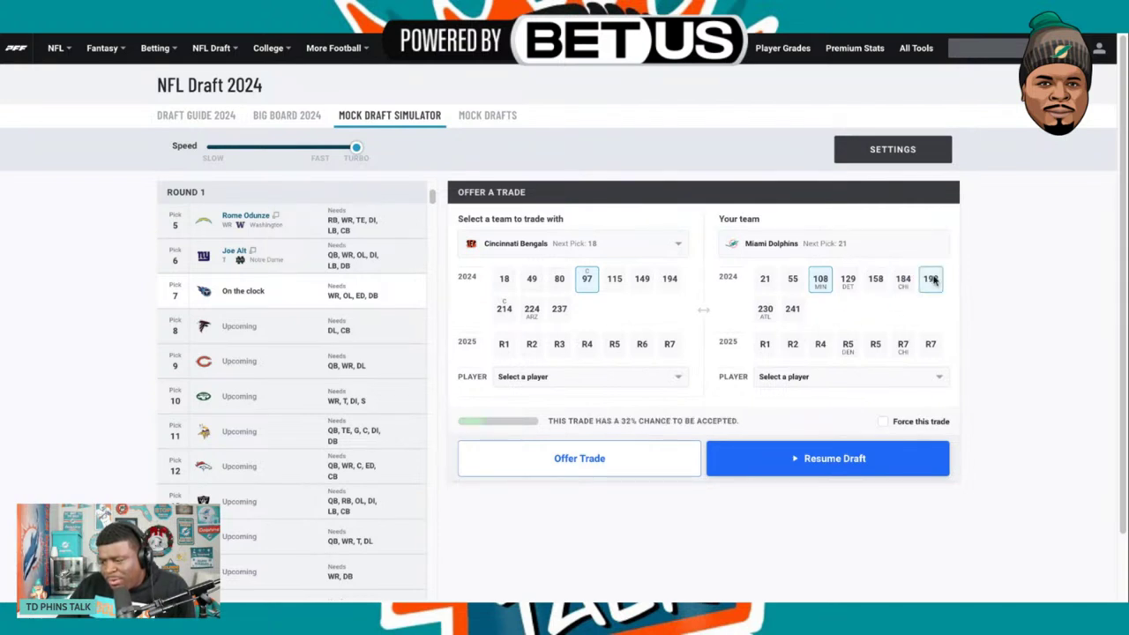
left_click(766, 311)
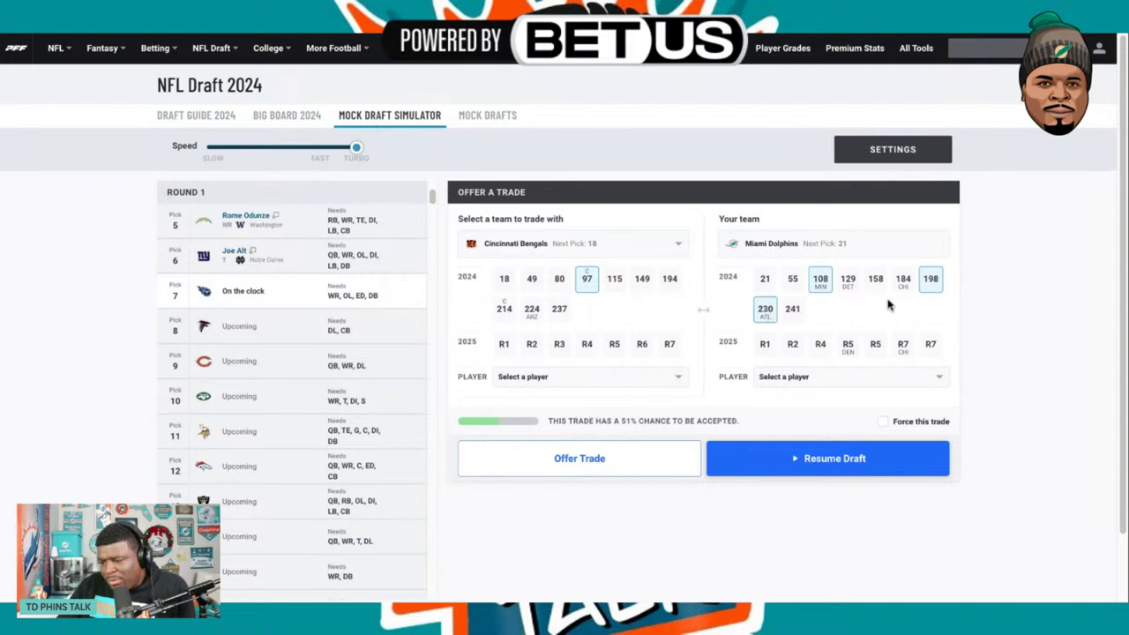
Replace Miami's picks 198 and 230 with picks 184 and 241 in the Bengals trade and offer it.
left_click(926, 284)
left_click(908, 283)
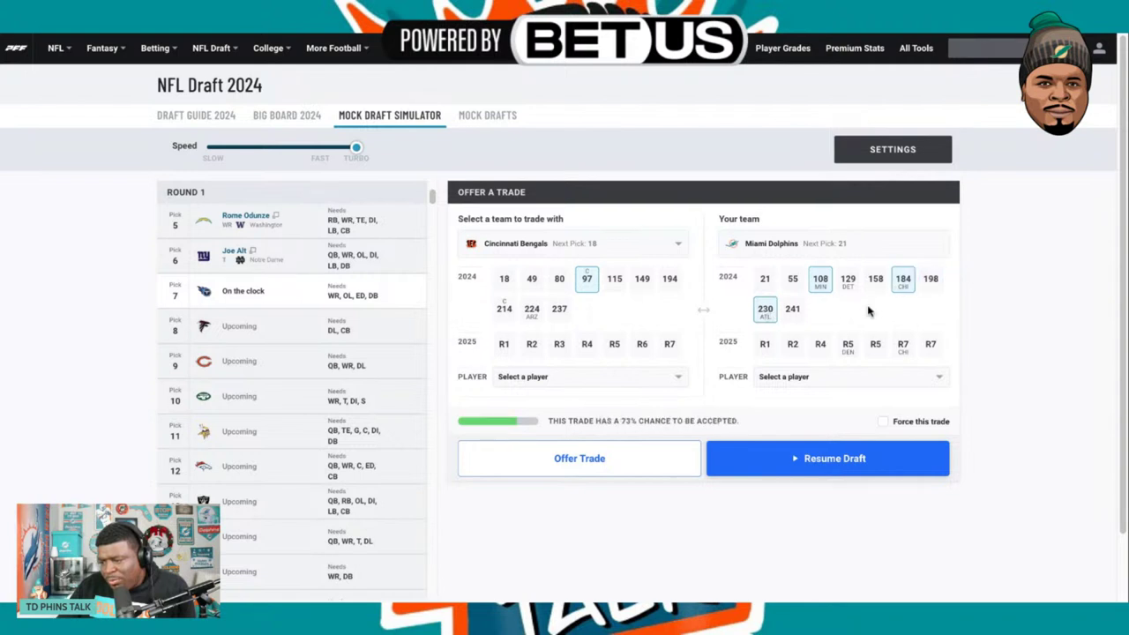
left_click(792, 310)
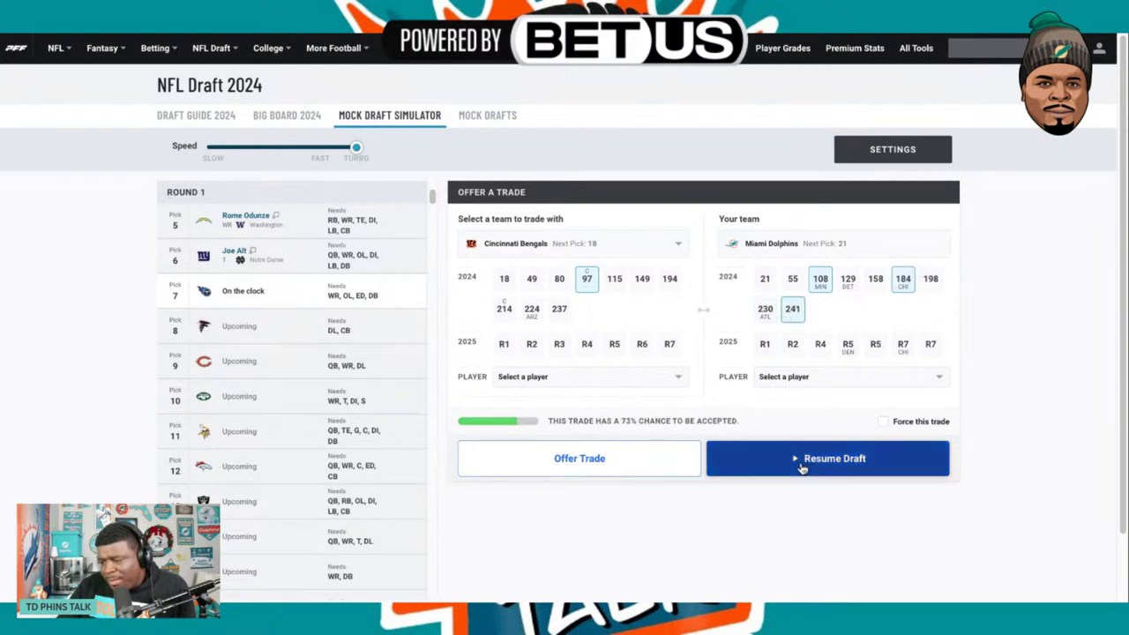
left_click(654, 458)
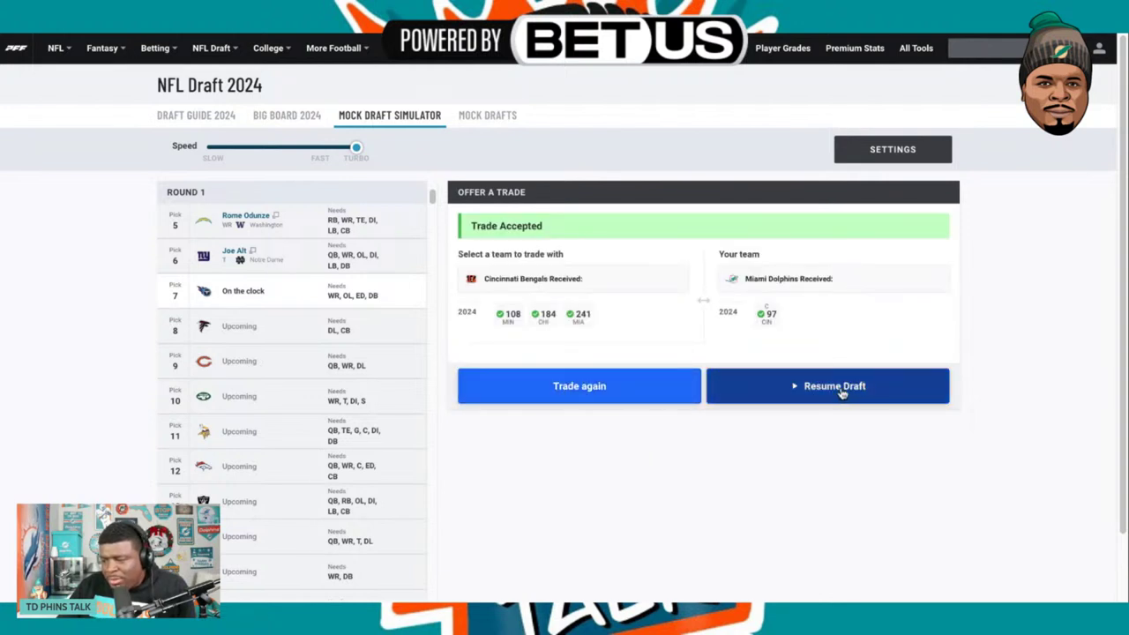
left_click(623, 397)
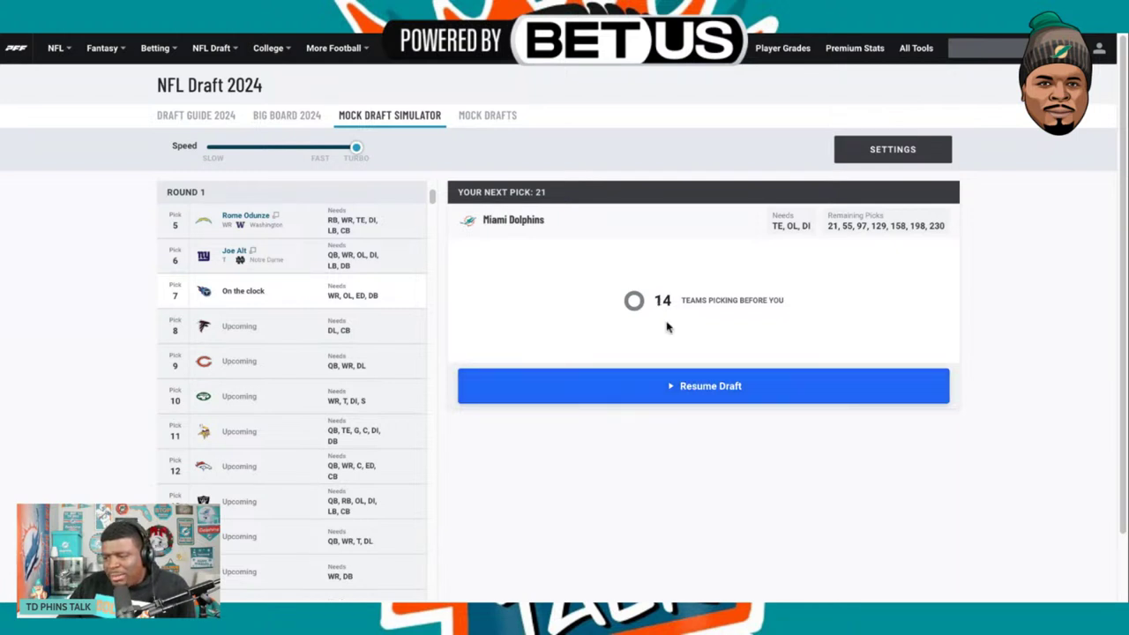
Resume the draft and pause it at pick 18 to open a trade offer.
scroll(657, 340, "down", 1)
scroll(652, 352, "up", 1)
left_click(663, 387)
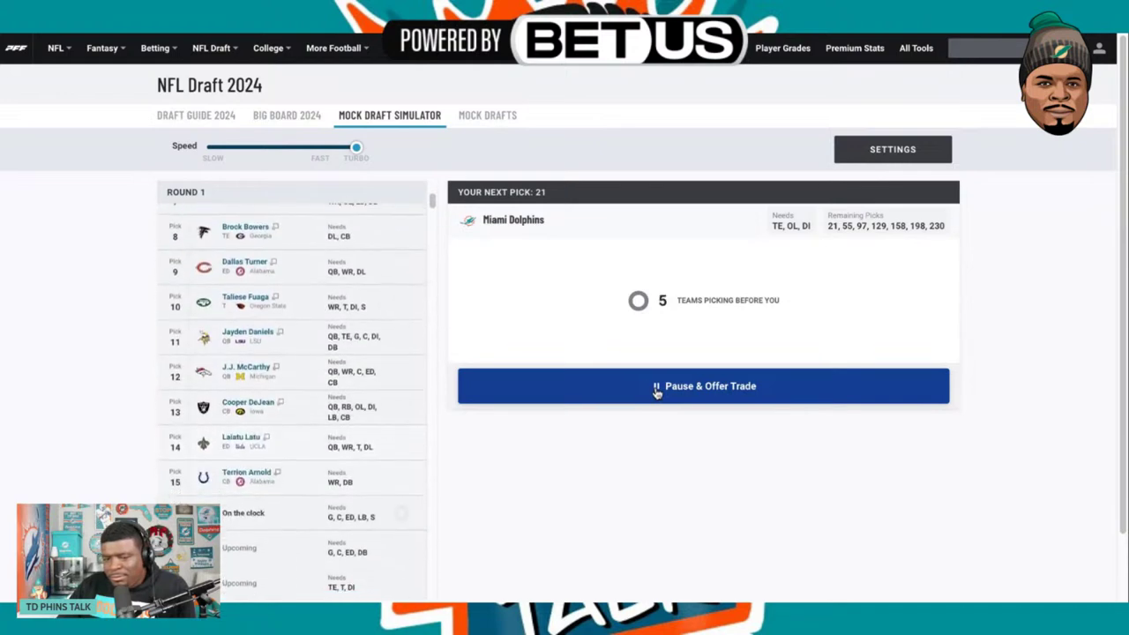
left_click(656, 388)
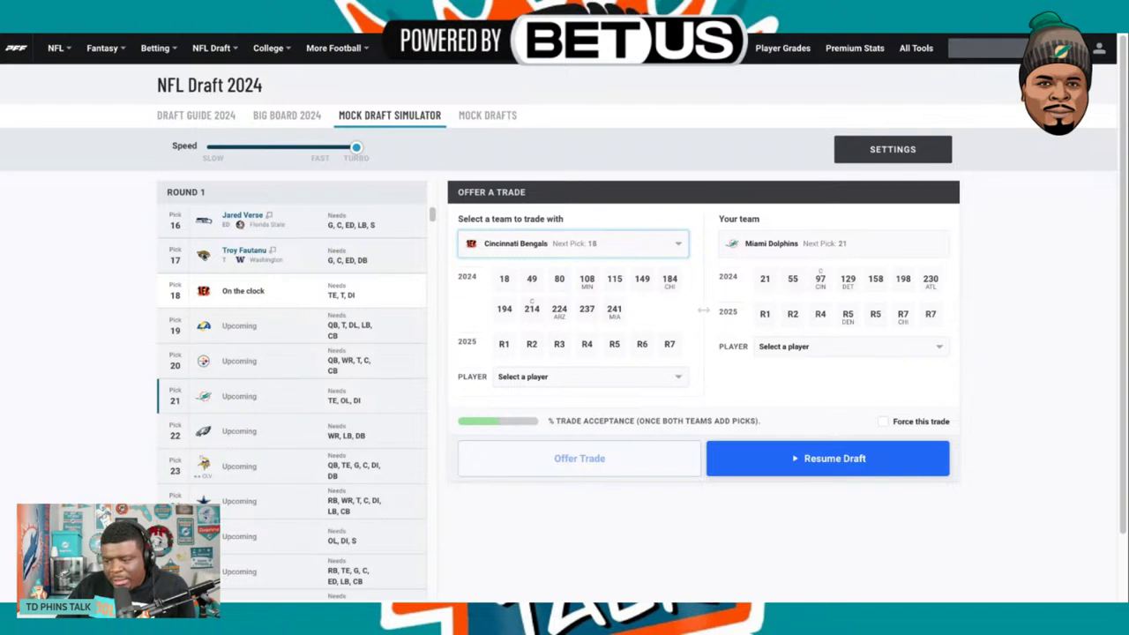
Offer the San Francisco 49ers Miami's pick 21 in exchange for picks 31, 63 and 176.
key("s")
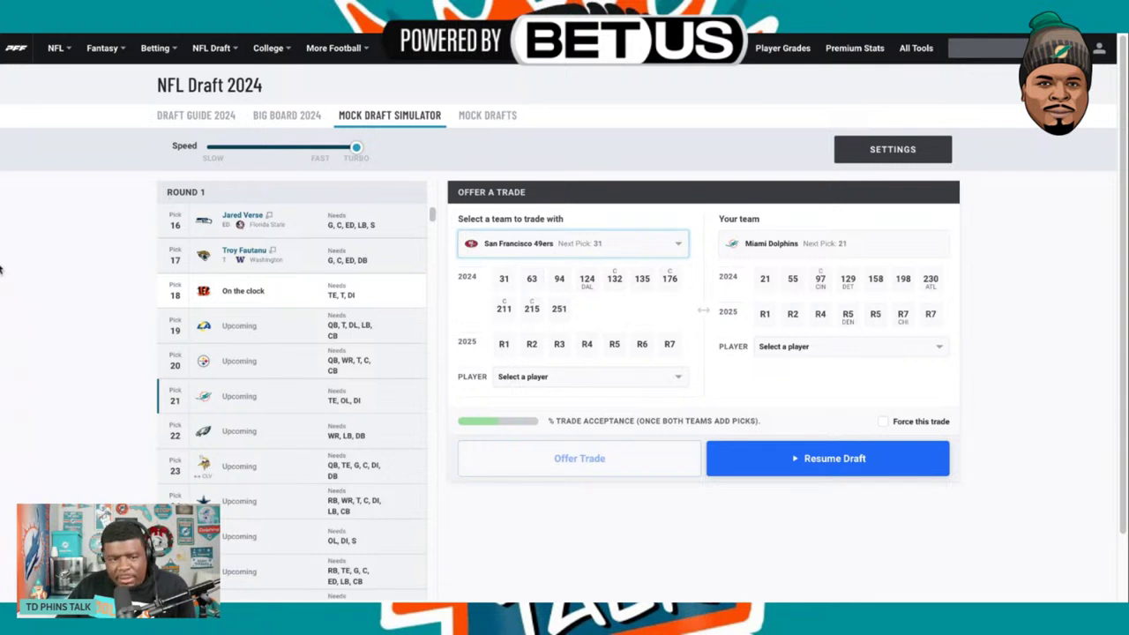
left_click(504, 280)
left_click(528, 283)
left_click(766, 281)
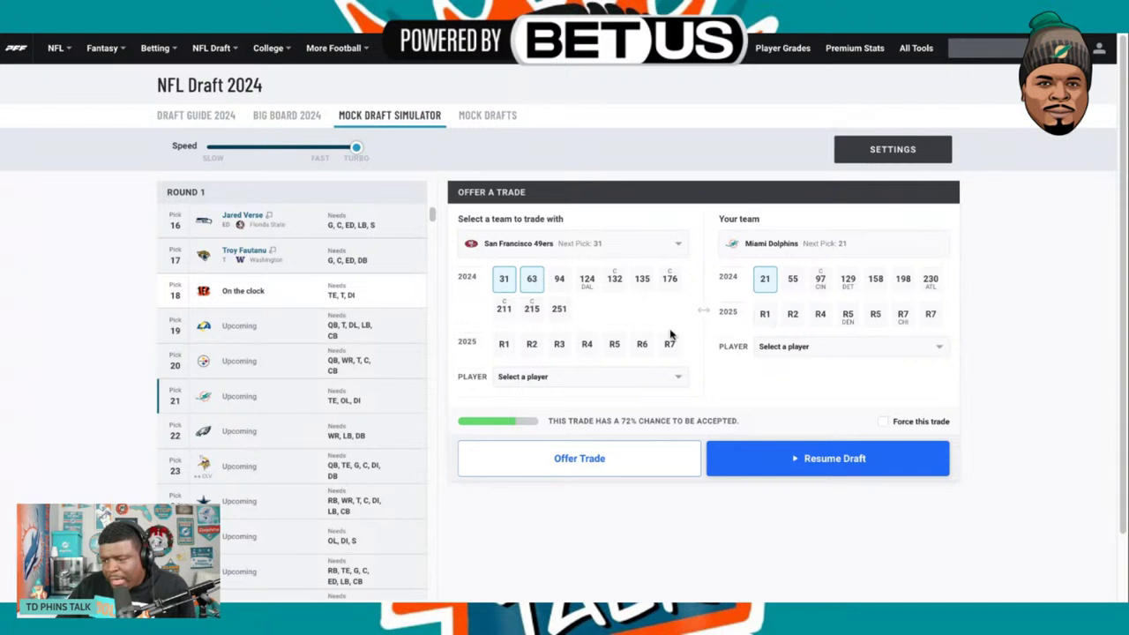
left_click(643, 280)
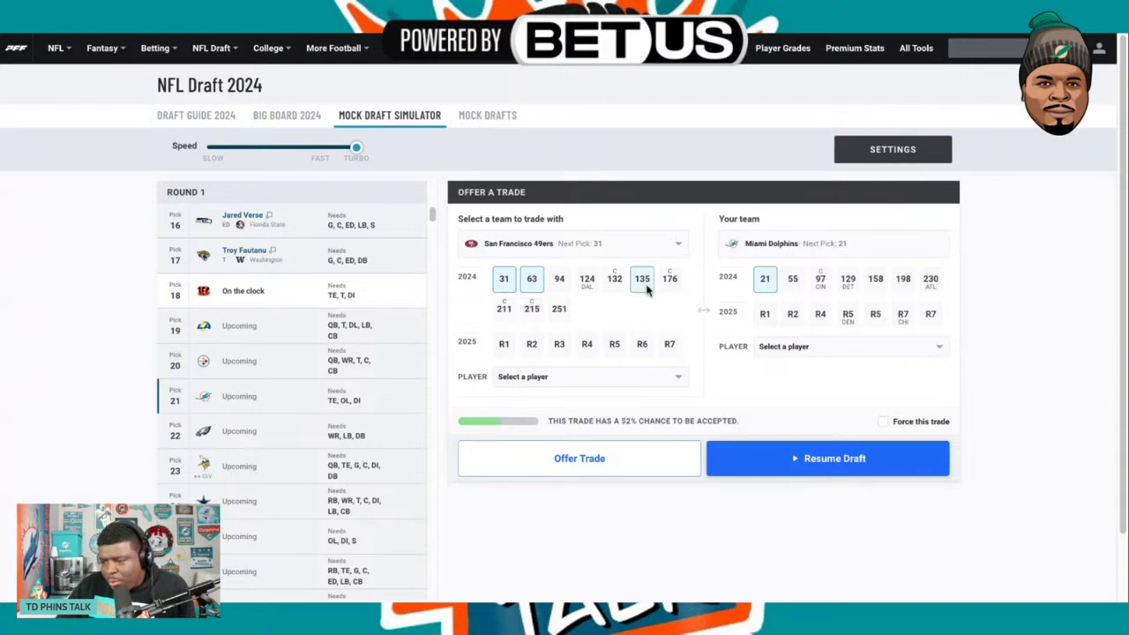
left_click(645, 286)
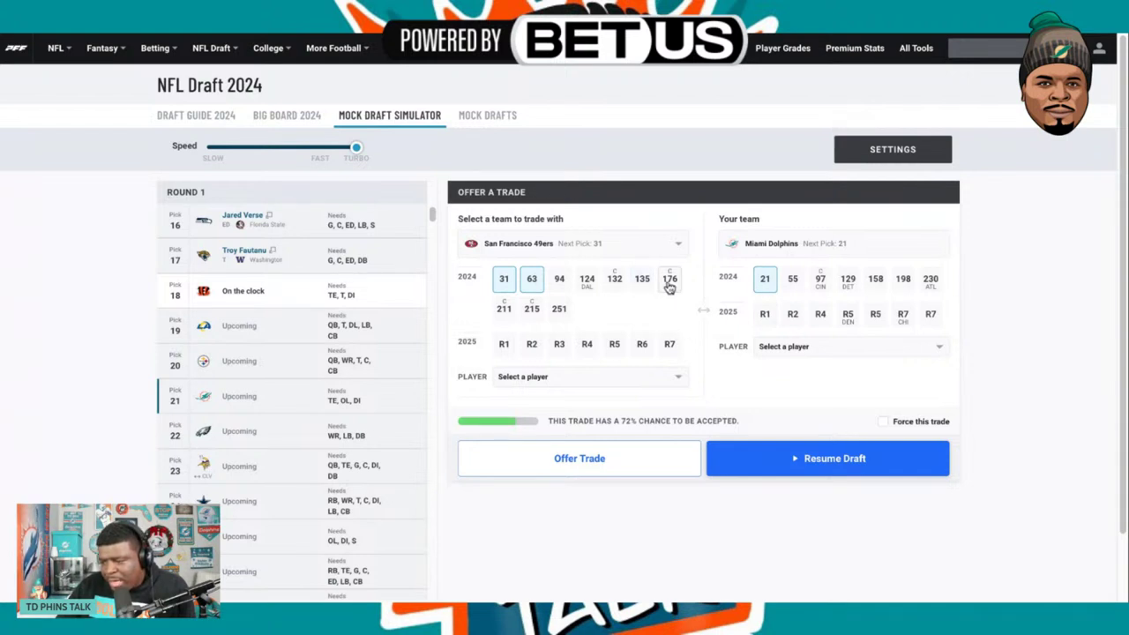
left_click(669, 286)
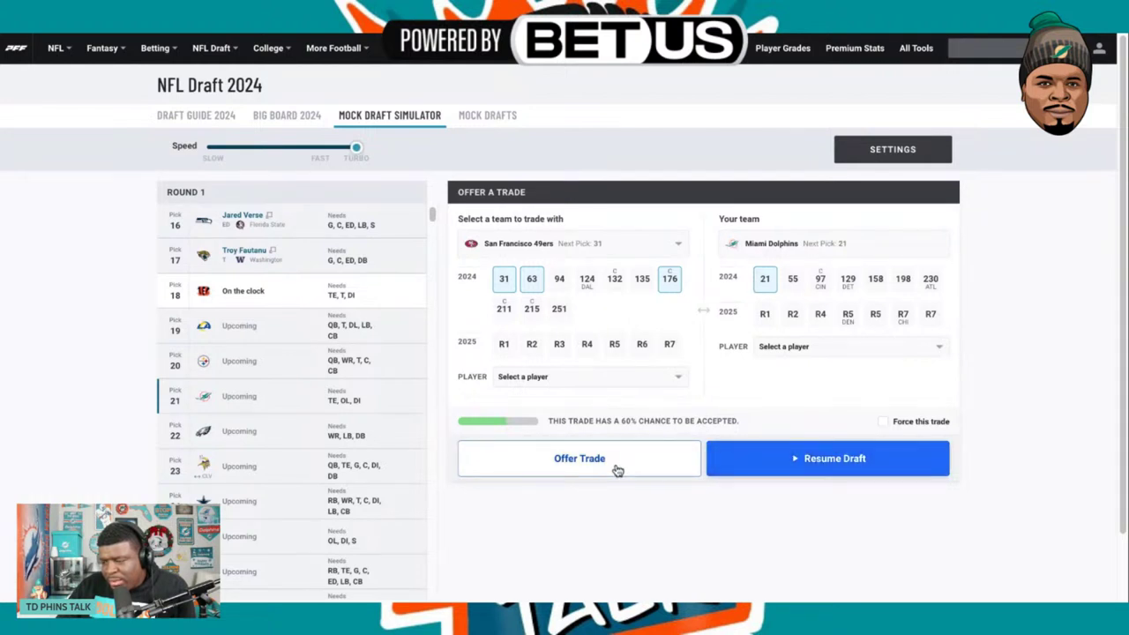
left_click(579, 458)
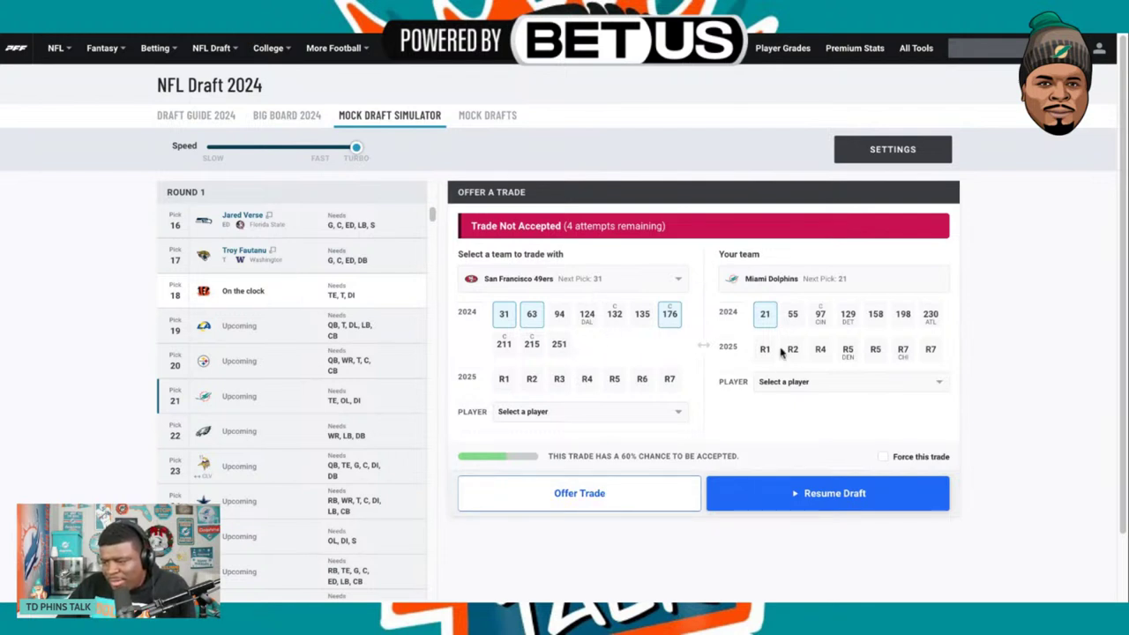
Add Miami's pick 198 to the 49ers trade and offer it again.
left_click(928, 323)
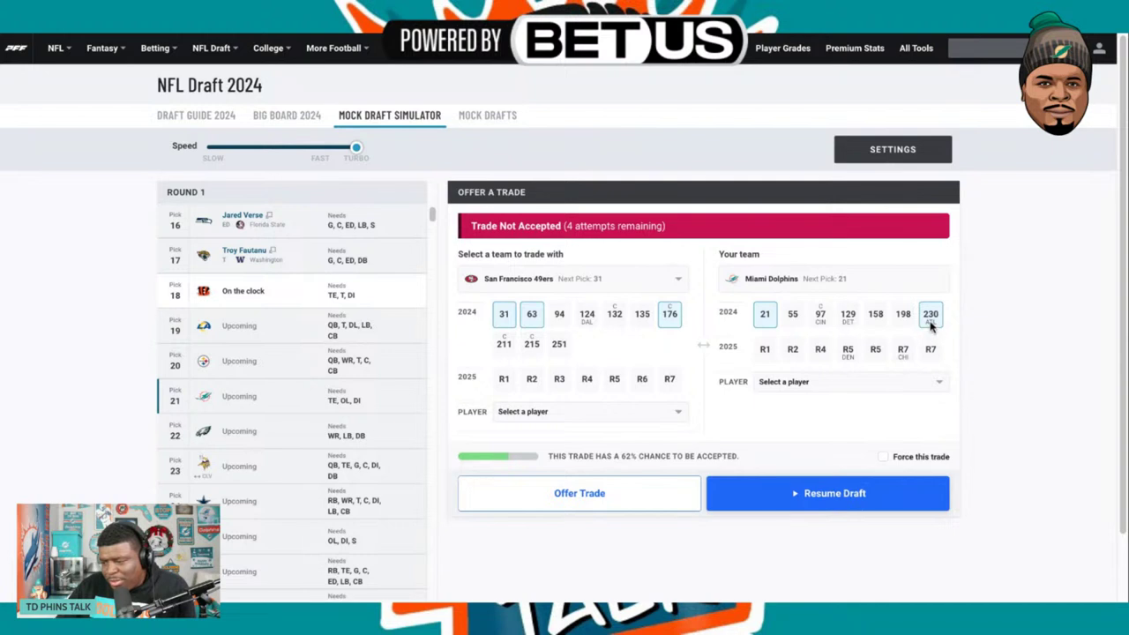
left_click(931, 325)
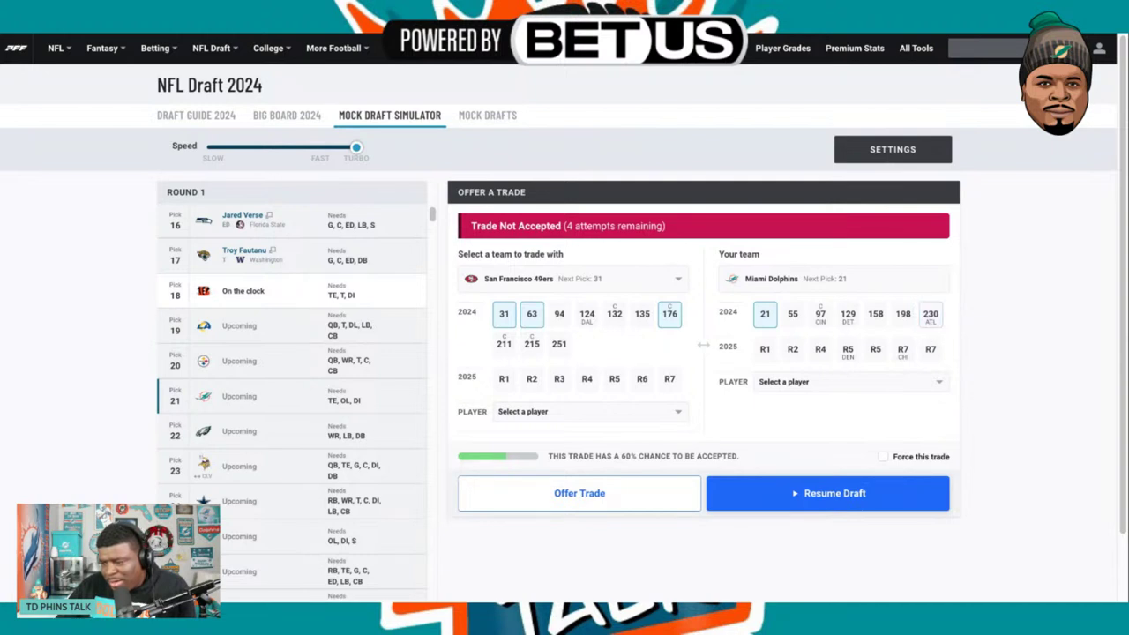
left_click(904, 322)
left_click(581, 495)
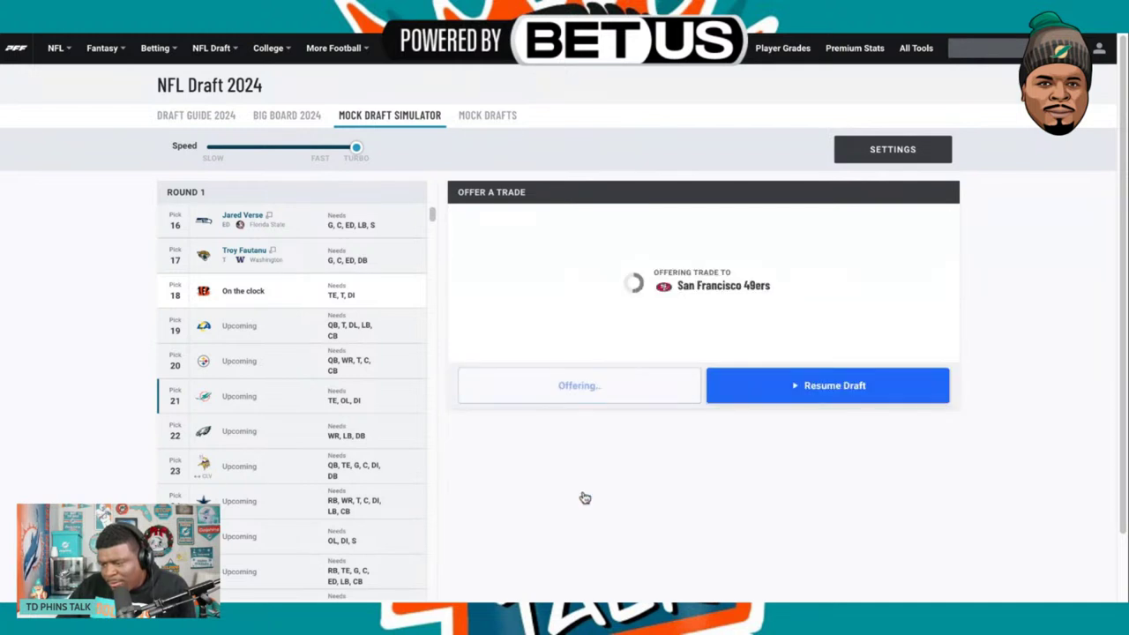
left_click(608, 394)
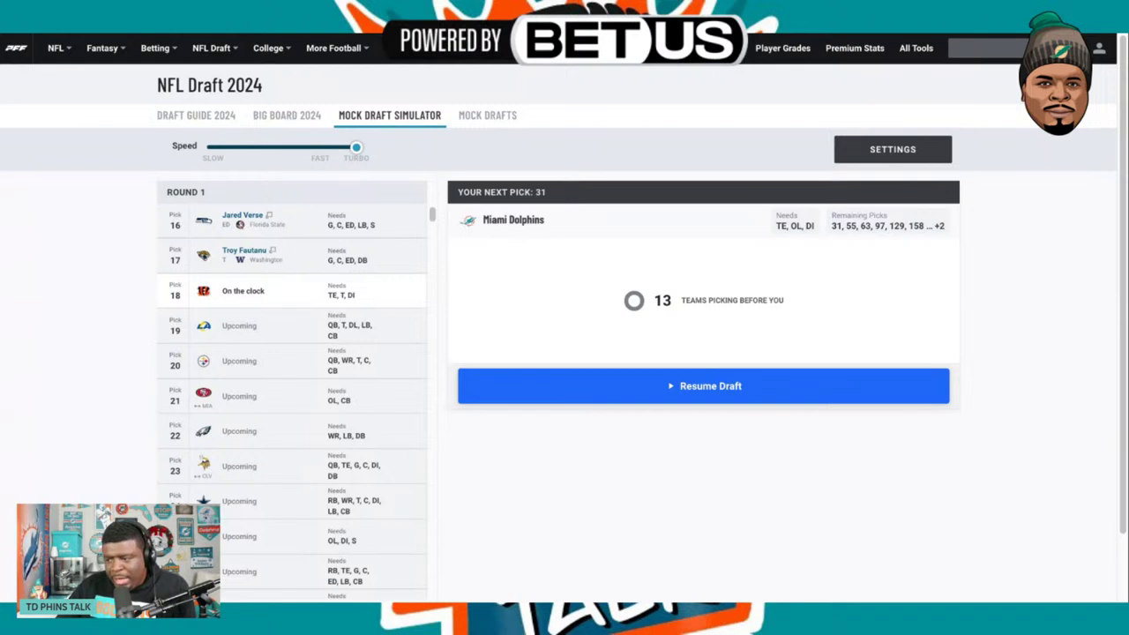
Resume the draft and pause it at pick 27 to open a trade offer.
left_click(674, 394)
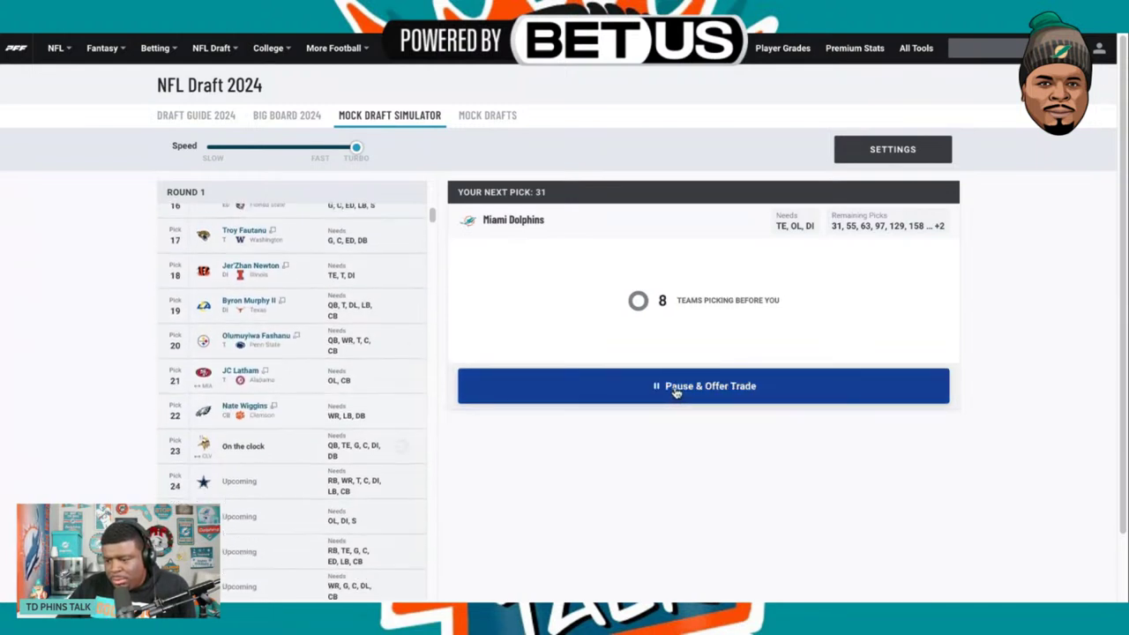
left_click(675, 389)
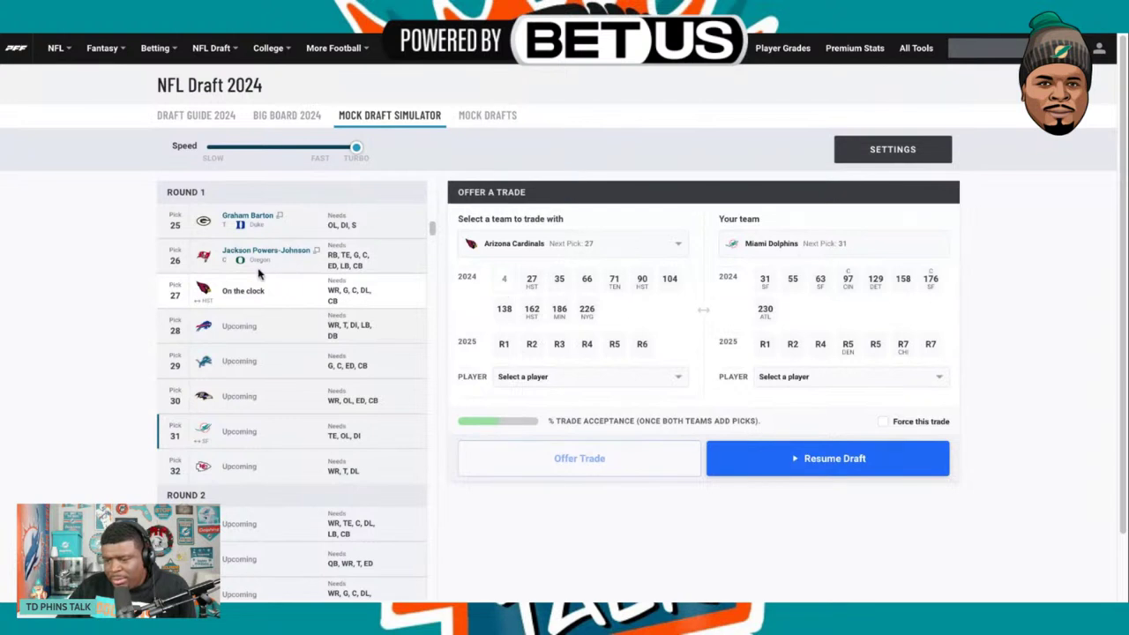
scroll(259, 274, "up", 1)
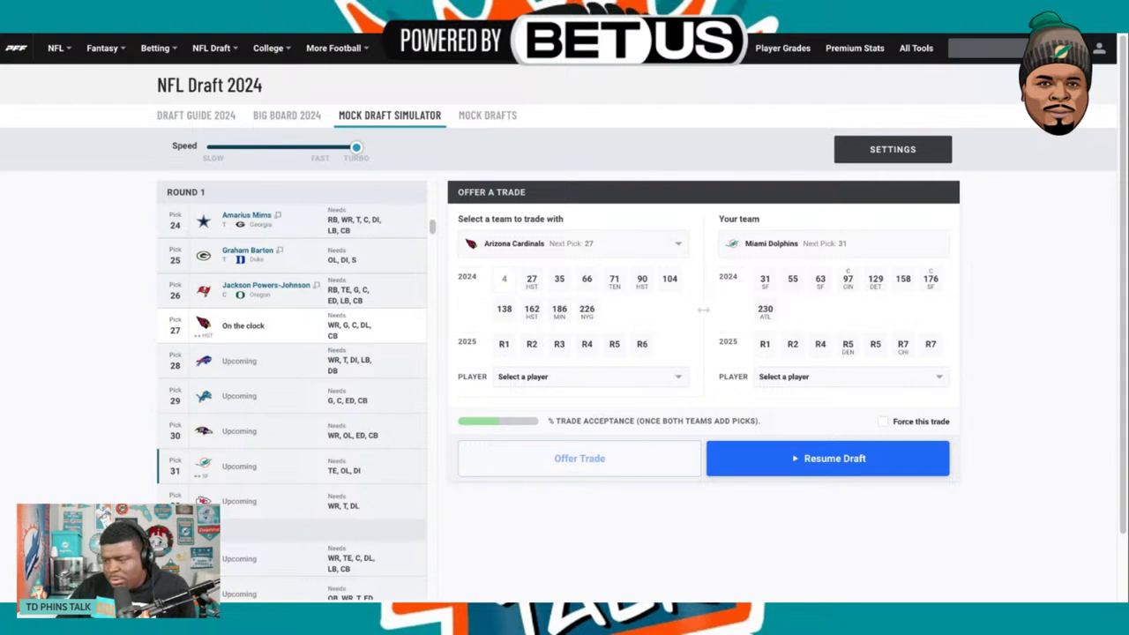
Set up an Arizona Cardinals trade requesting pick 138 for Miami's picks 176 and 230 plus the 2025 Denver R5 and Chicago R7.
left_click(909, 351)
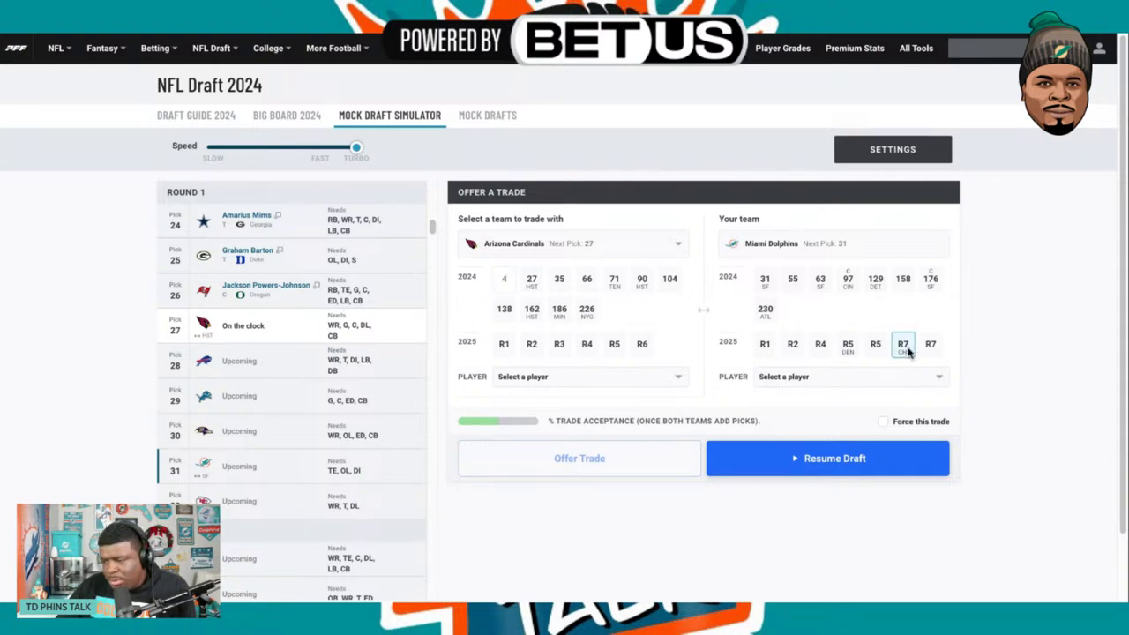
left_click(848, 353)
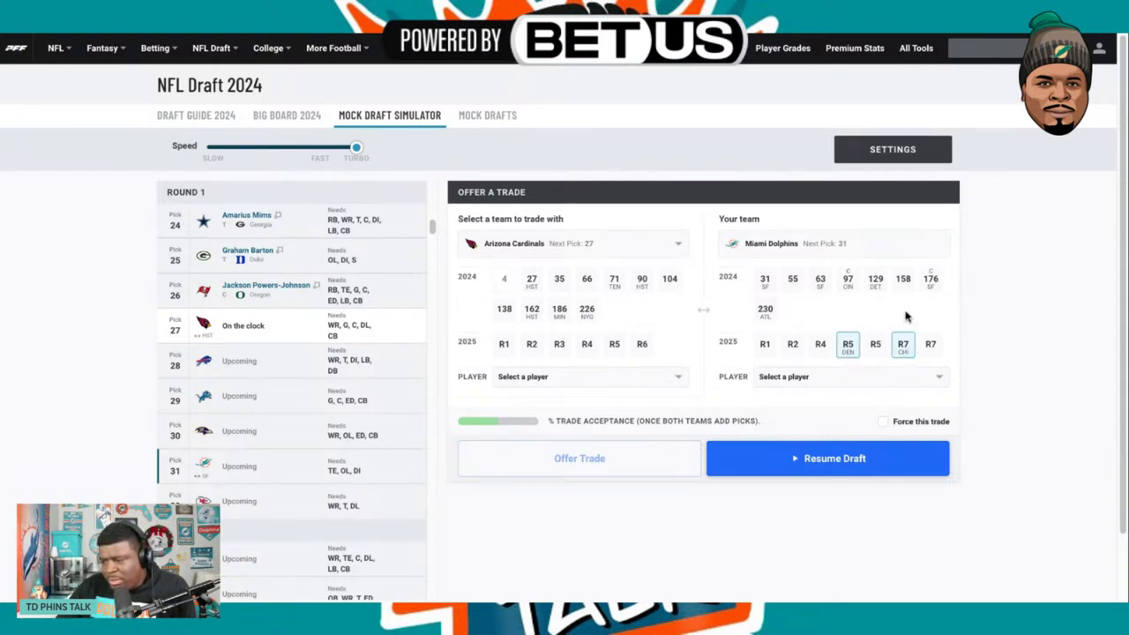
left_click(765, 311)
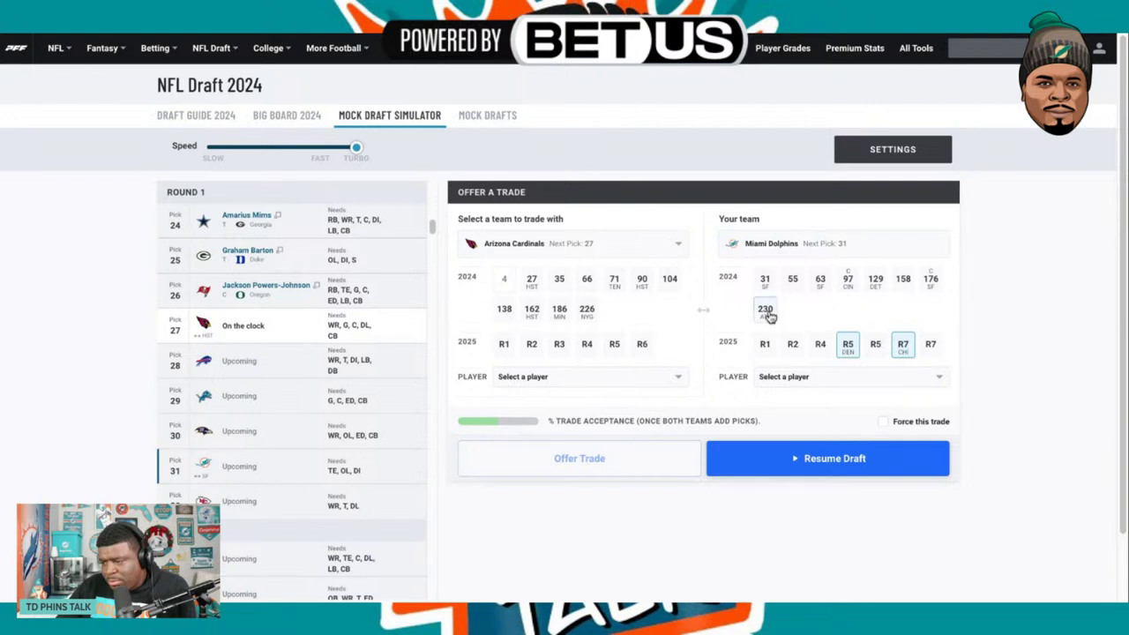
left_click(931, 282)
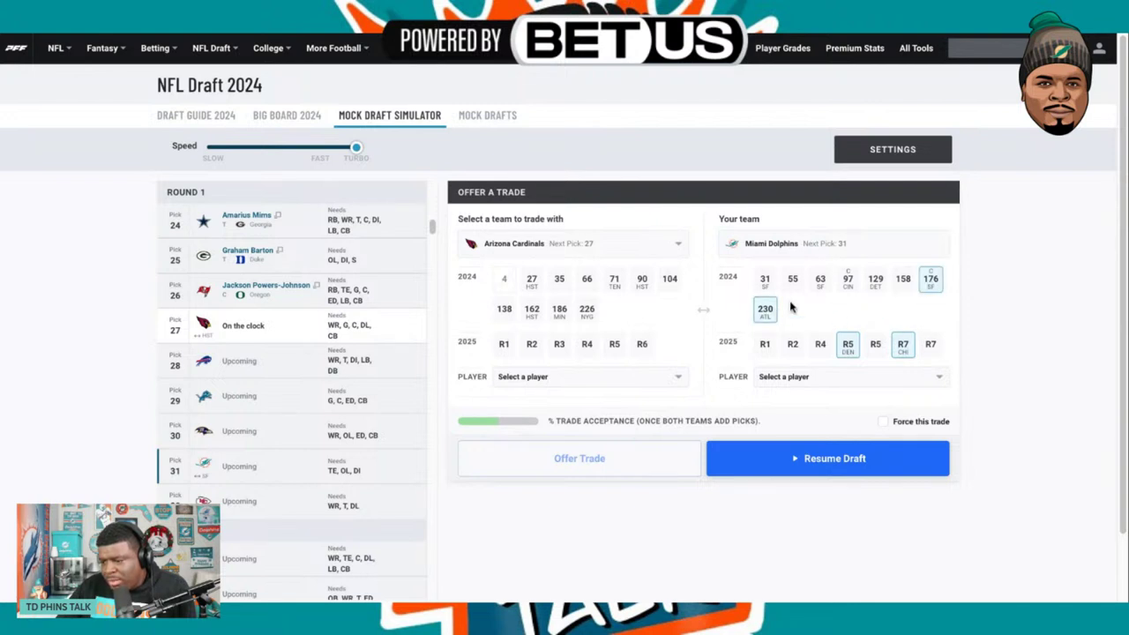
left_click(671, 284)
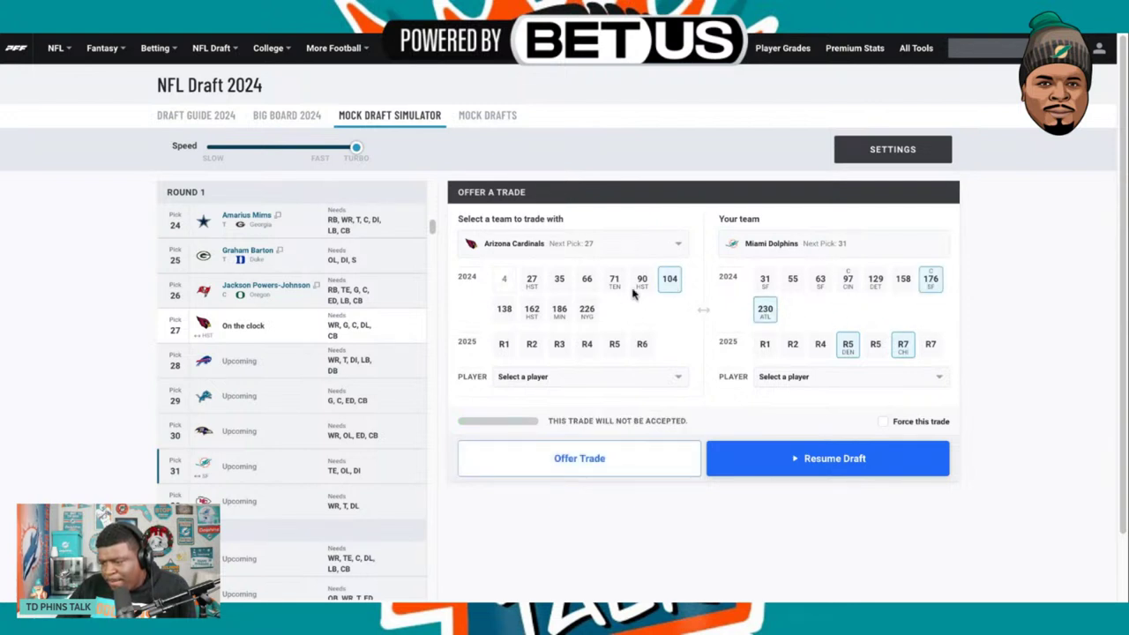
left_click(667, 283)
left_click(505, 312)
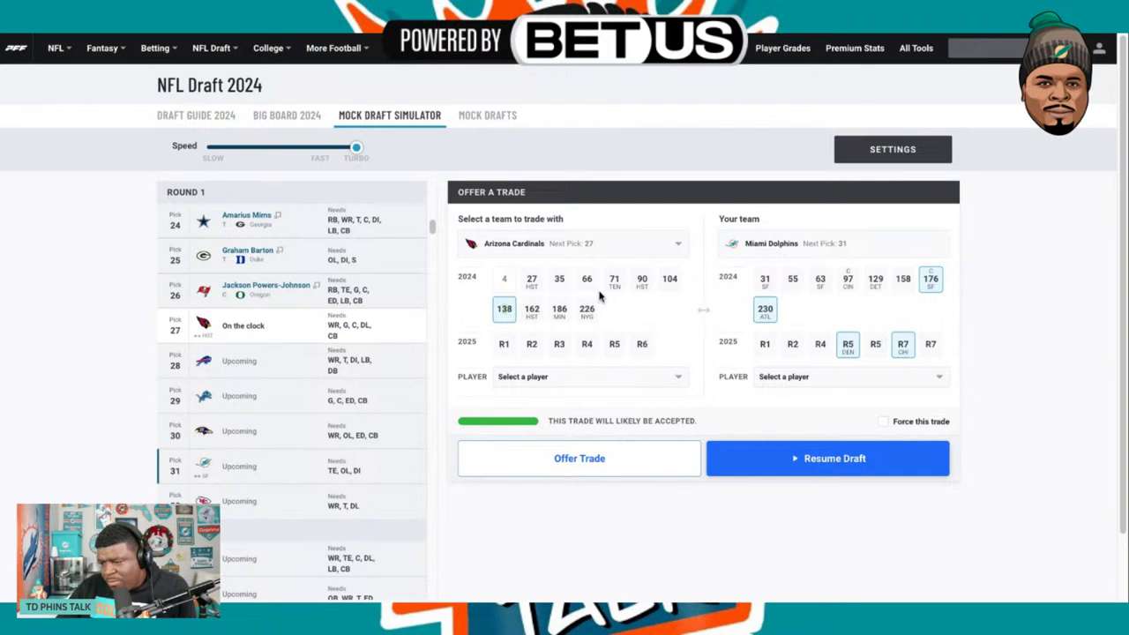
Try adding Arizona's pick 162 to the request, and try replacing Miami's pick 176 with pick 158.
left_click(533, 311)
left_click(534, 312)
left_click(931, 284)
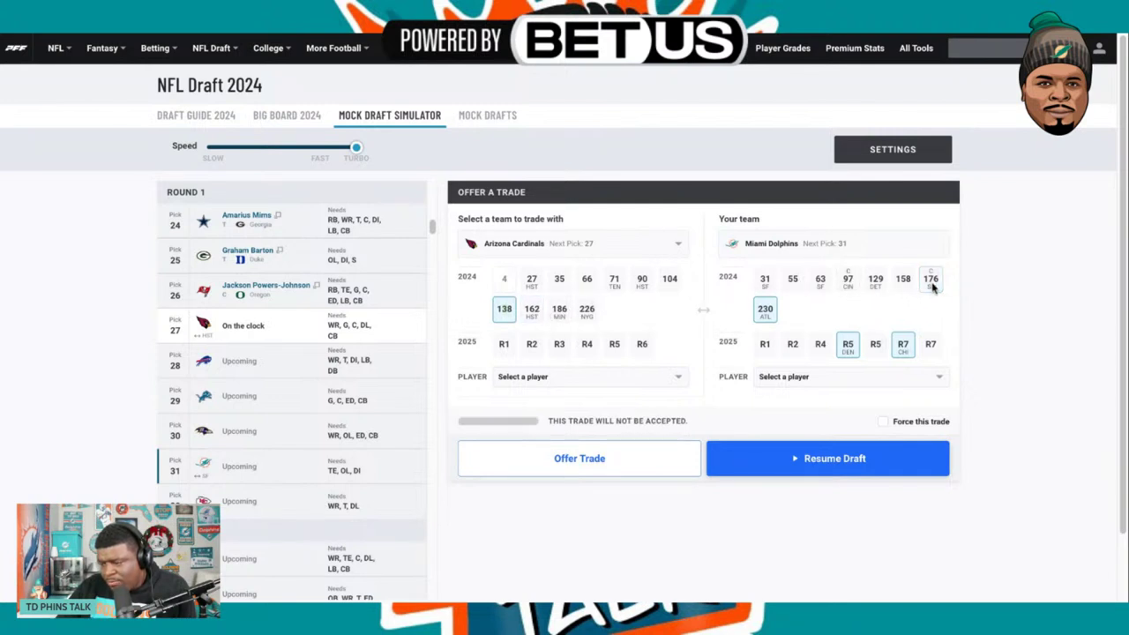
left_click(903, 284)
left_click(903, 284)
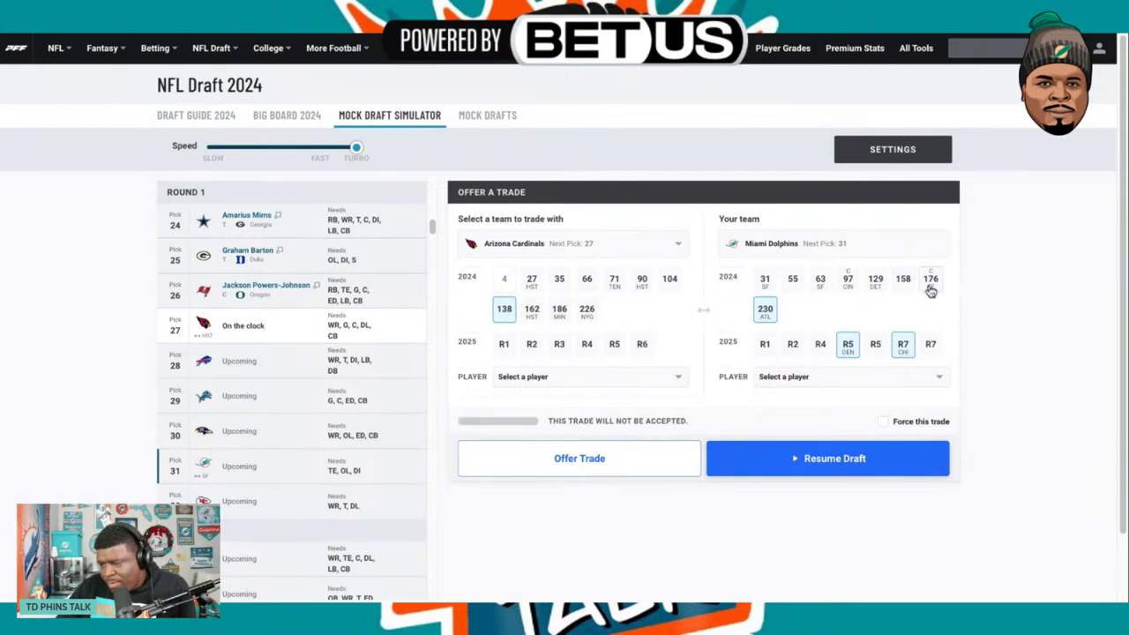
left_click(929, 290)
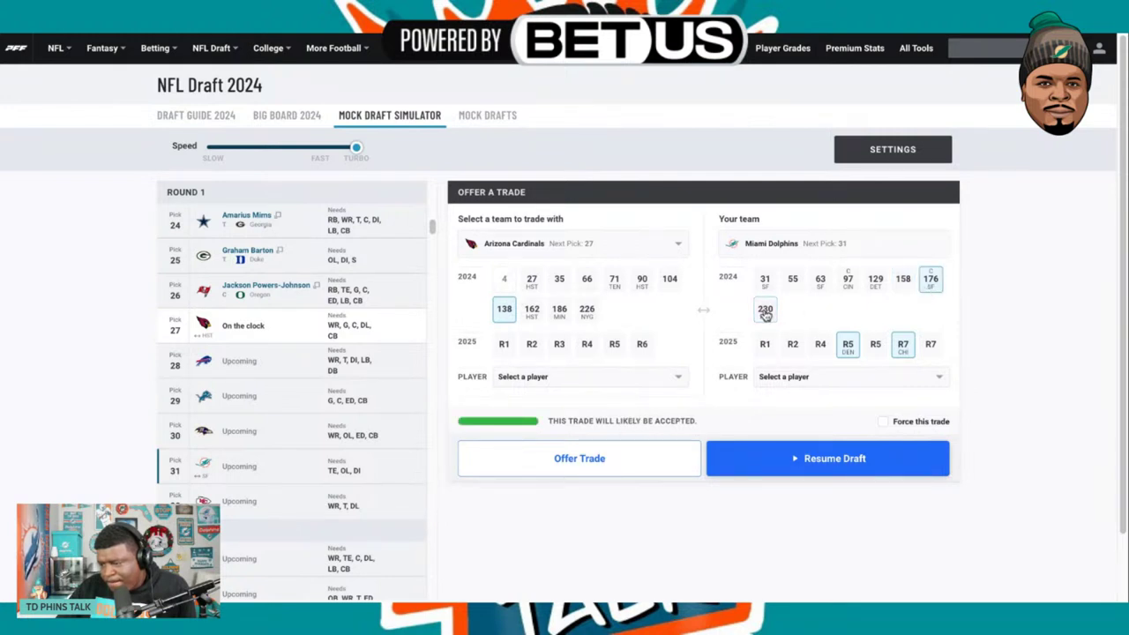
Drop pick 230 from Miami's side of the Cardinals trade and test it without the 2025 Denver R5 or Chicago R7.
left_click(852, 350)
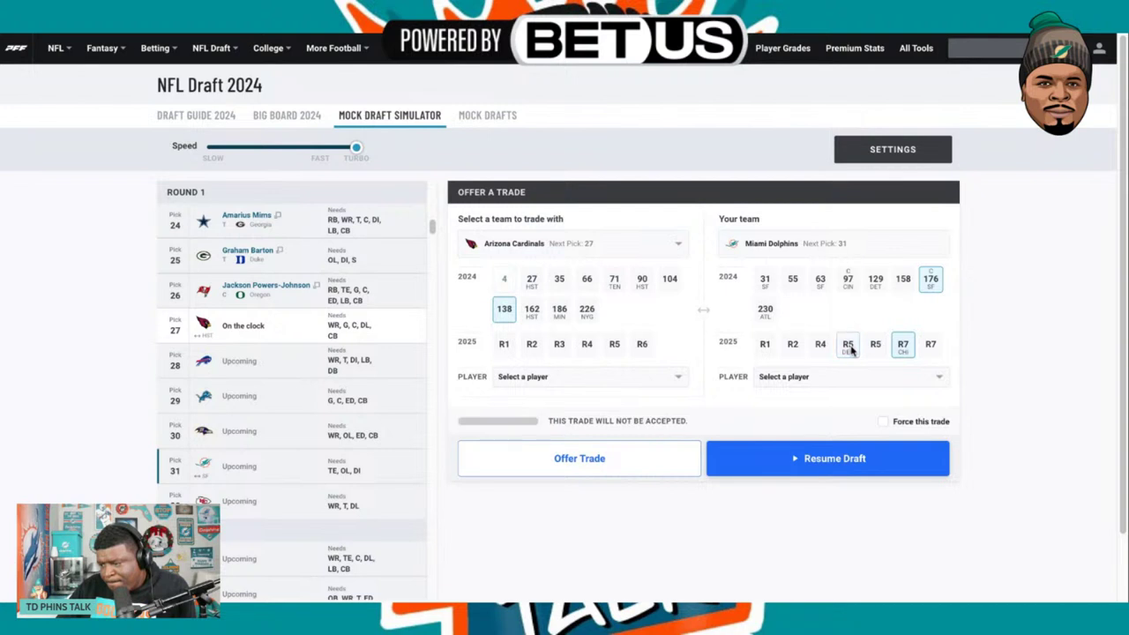
left_click(849, 346)
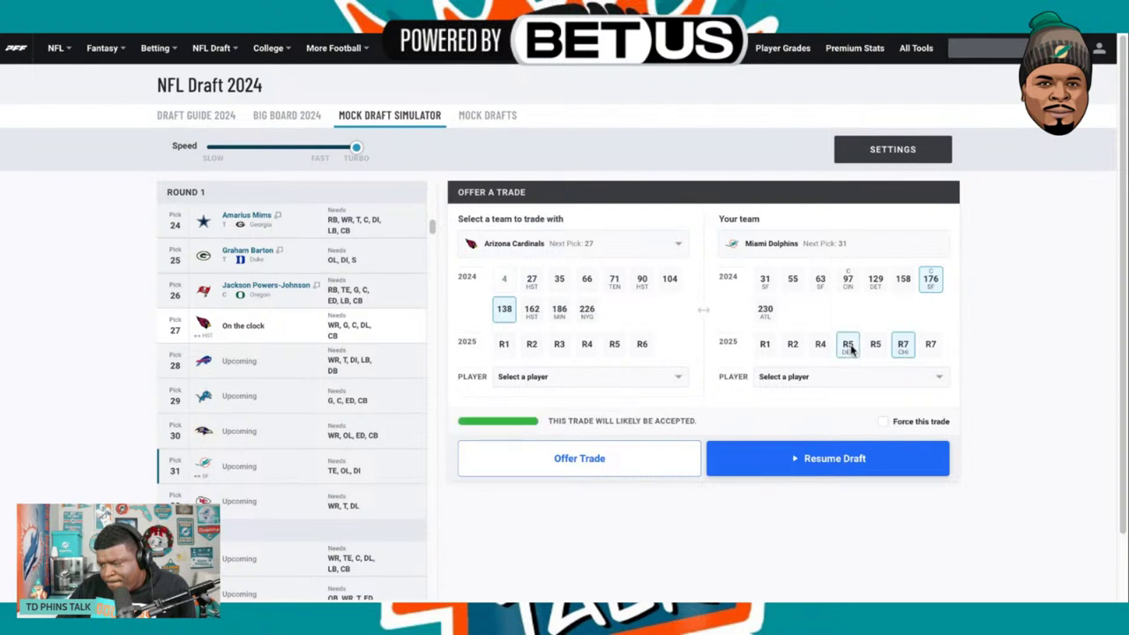
left_click(902, 349)
left_click(902, 349)
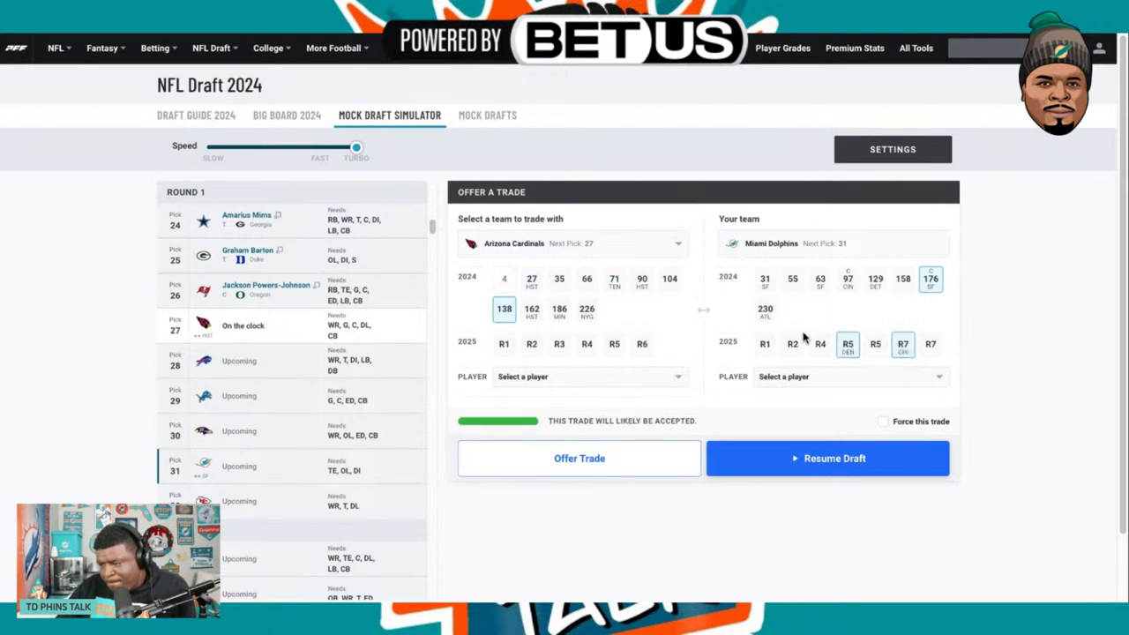
Offer Arizona pick 158, pick 176, the 2025 Denver R5 and the 2025 Chicago R7 for pick 104.
left_click(765, 312)
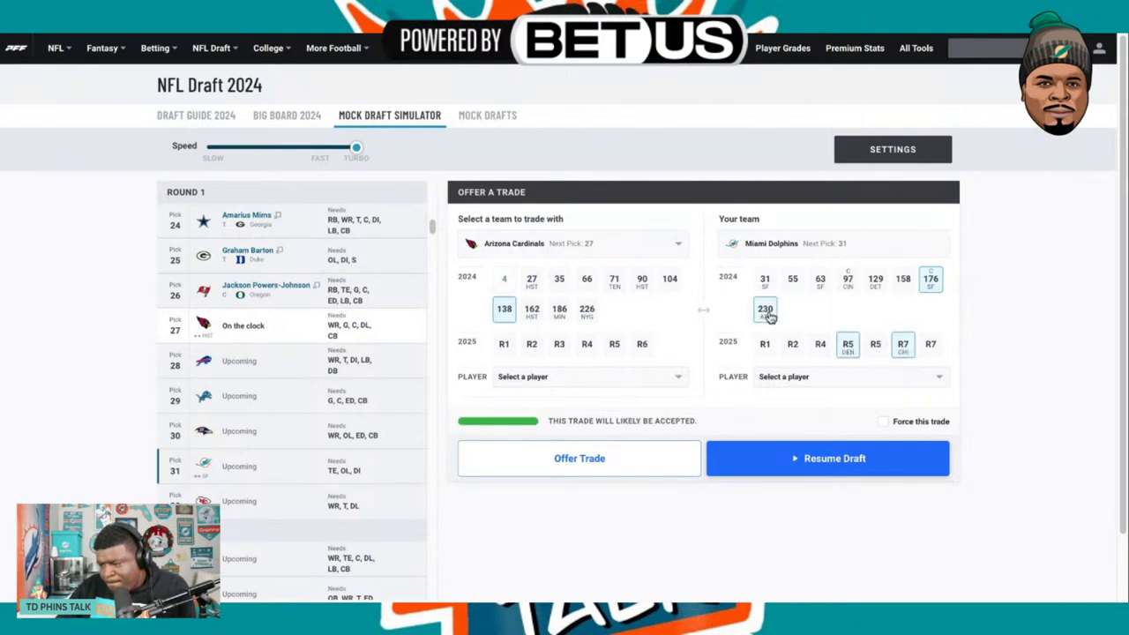
left_click(508, 312)
left_click(672, 283)
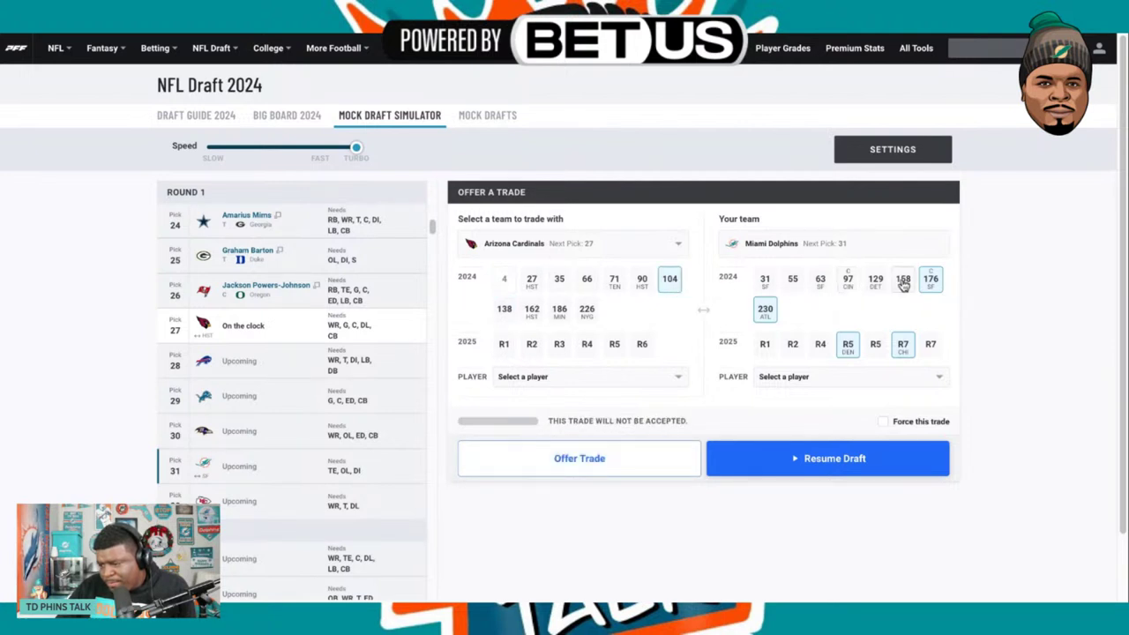
left_click(765, 310)
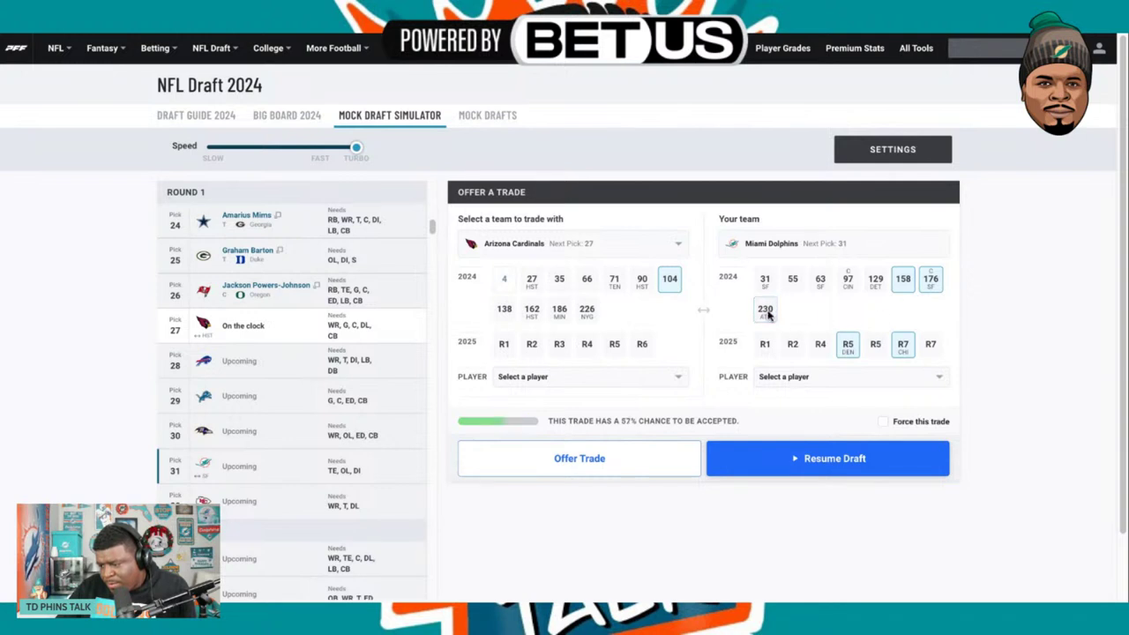
left_click(599, 467)
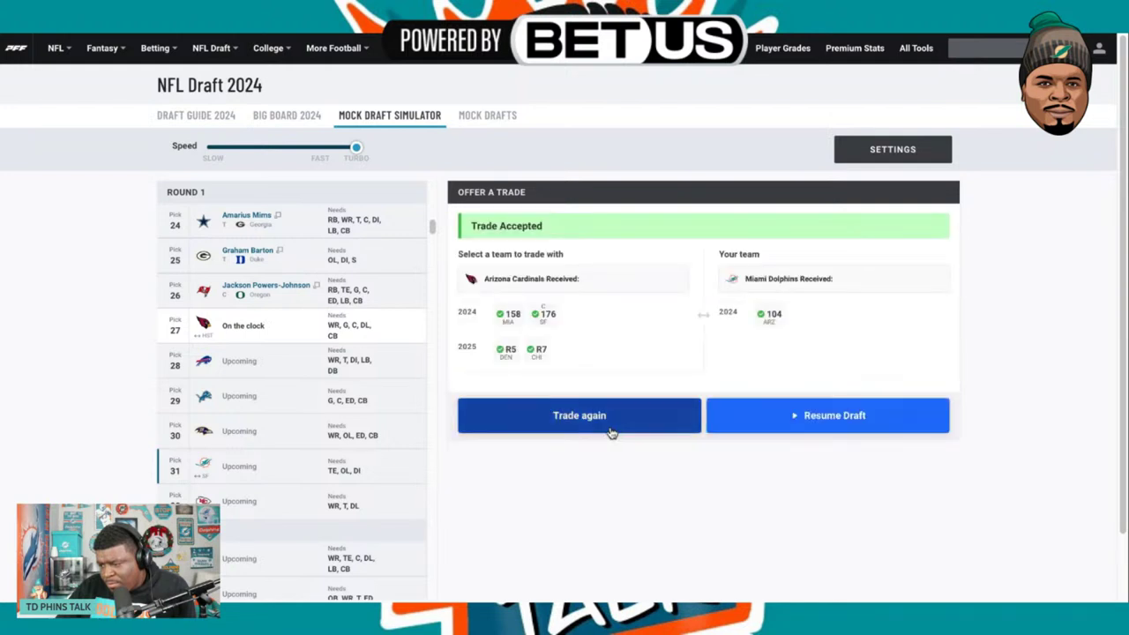
Close the completed Cardinals trade and resume the draft until Miami is on the clock at pick 31.
left_click(584, 429)
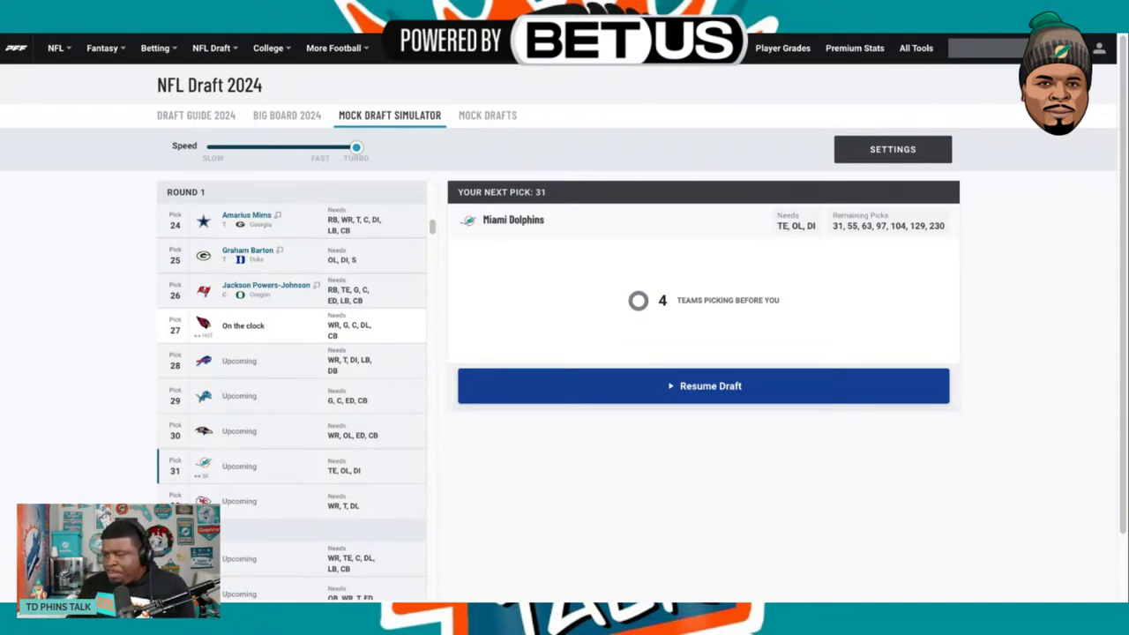
left_click(652, 381)
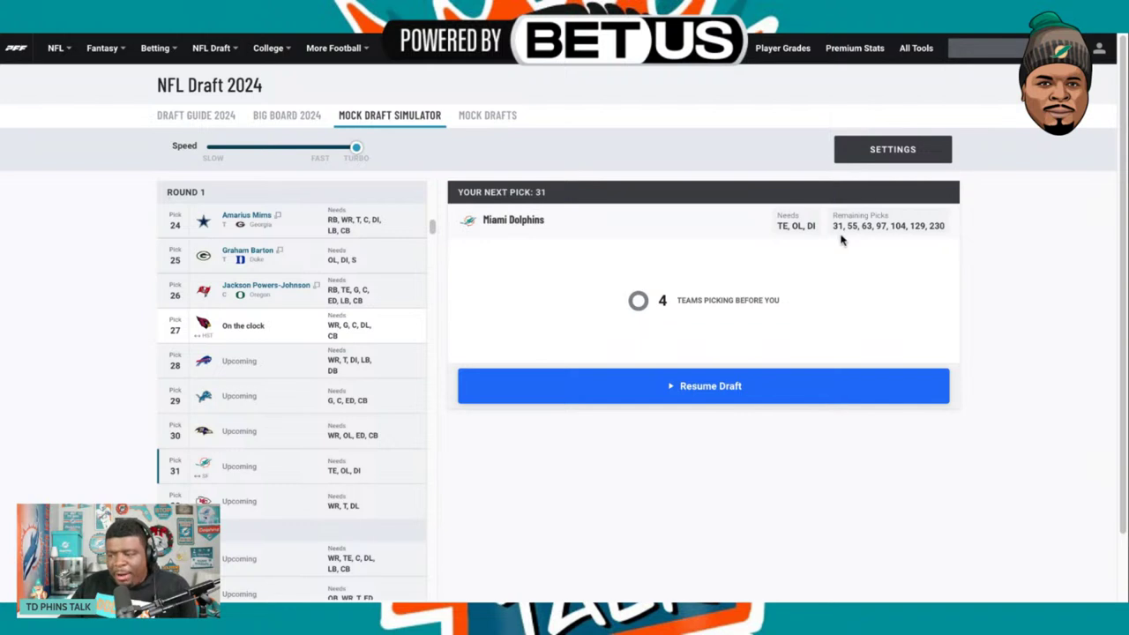
left_click(635, 396)
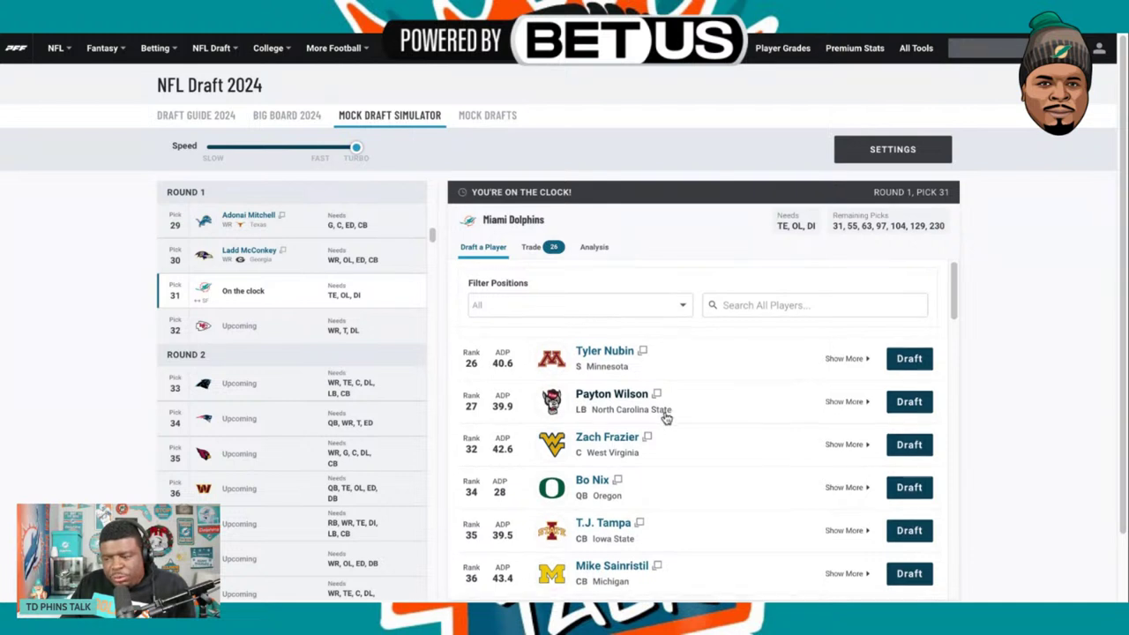
Examine the players available at pick 31 and the positional needs of the teams picking around Miami.
scroll(667, 419, "down", 2)
scroll(665, 418, "down", 3)
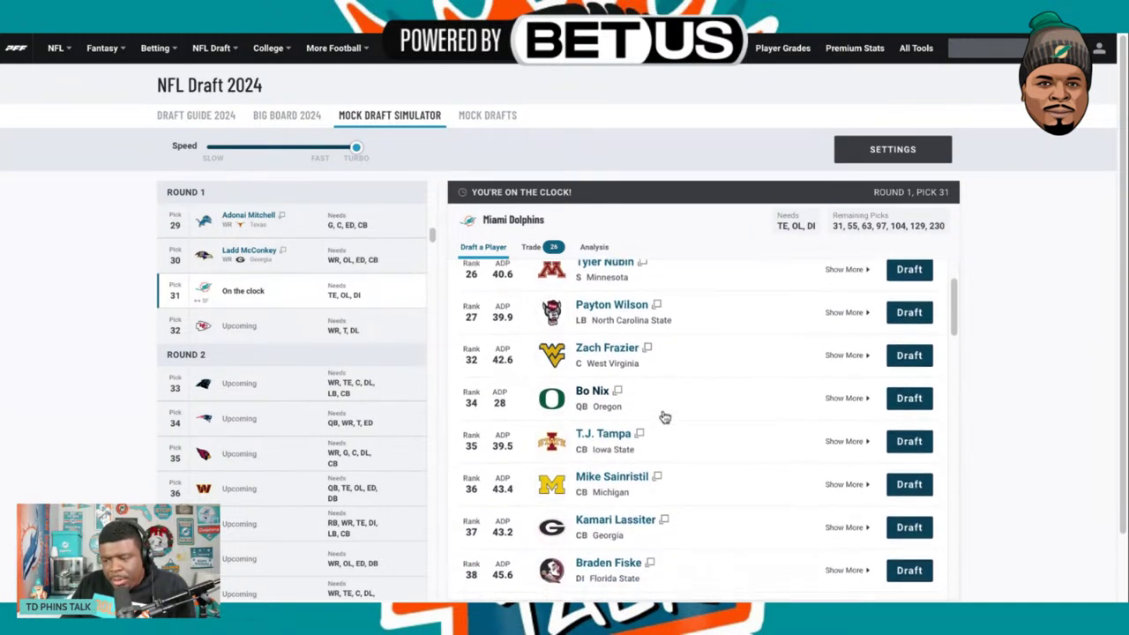
scroll(665, 417, "down", 5)
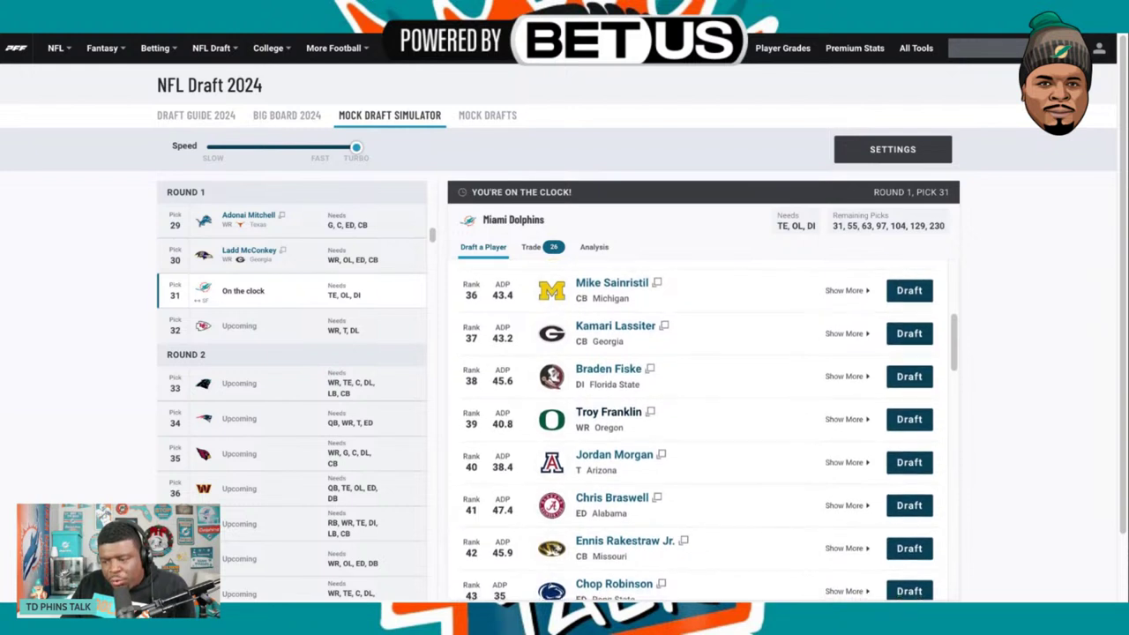
scroll(665, 417, "down", 1)
scroll(665, 417, "up", 7)
scroll(666, 417, "up", 4)
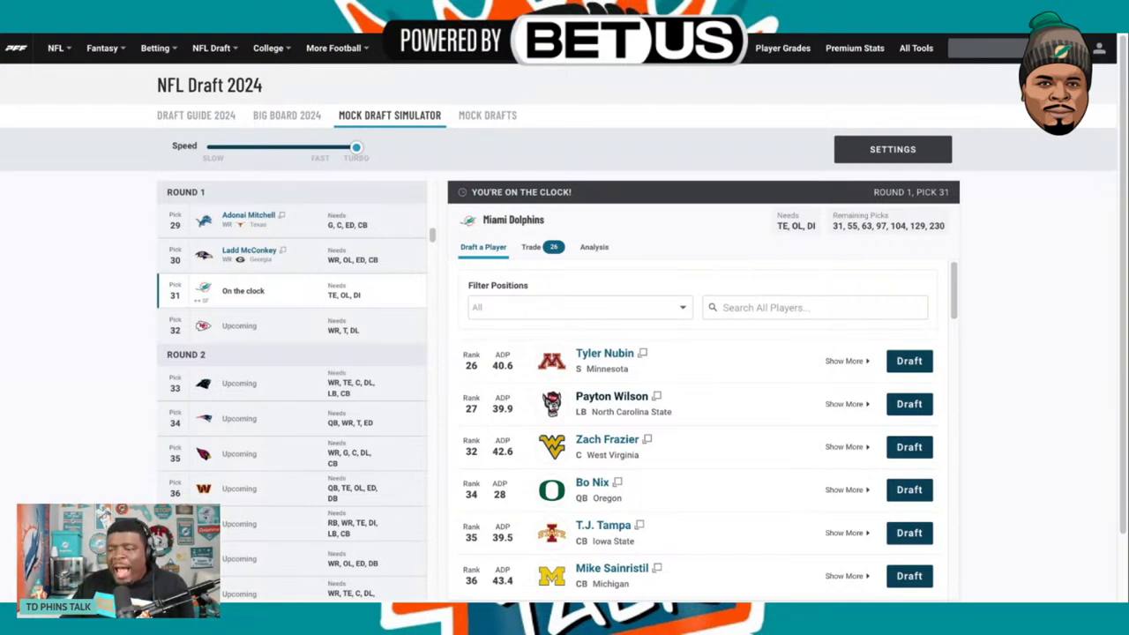
scroll(318, 357, "down", 1)
scroll(315, 357, "down", 2)
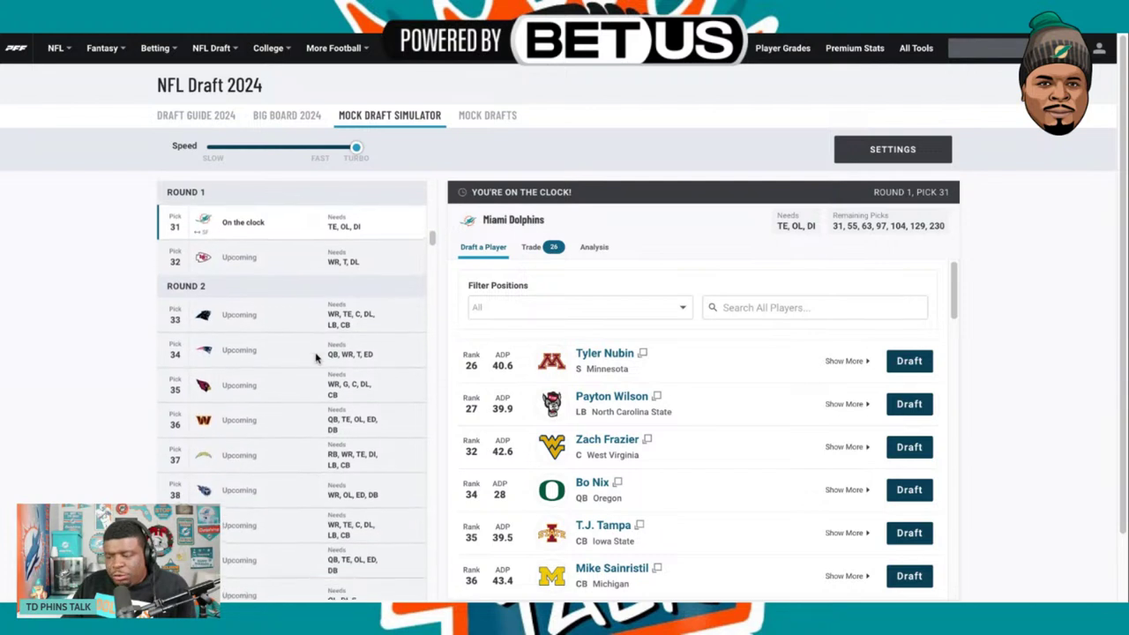
scroll(314, 358, "up", 3)
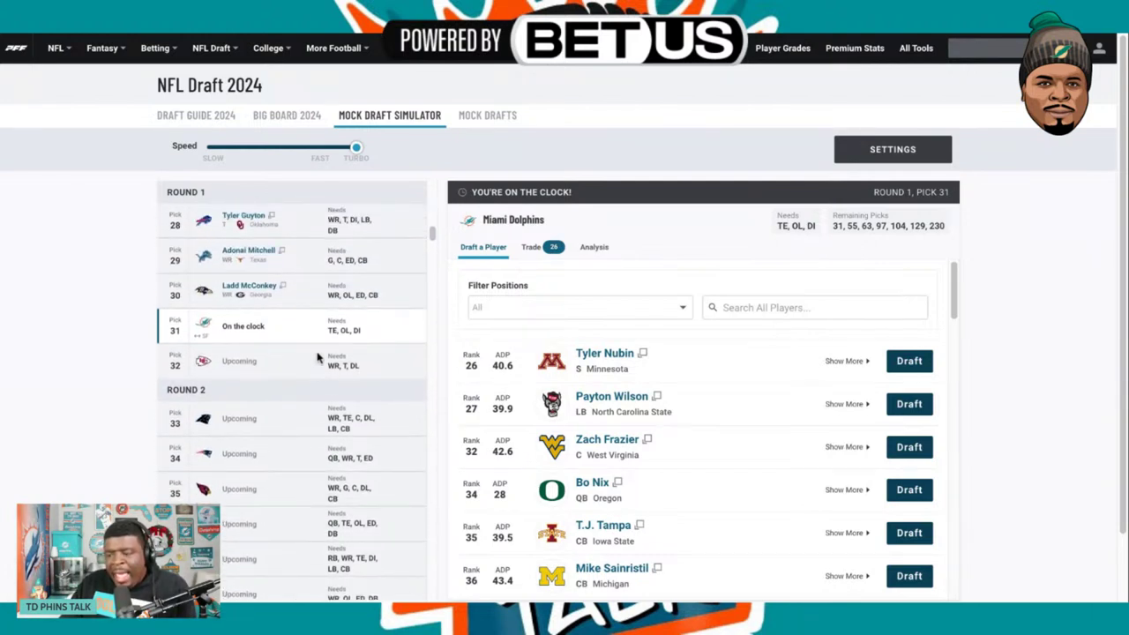
scroll(321, 361, "down", 1)
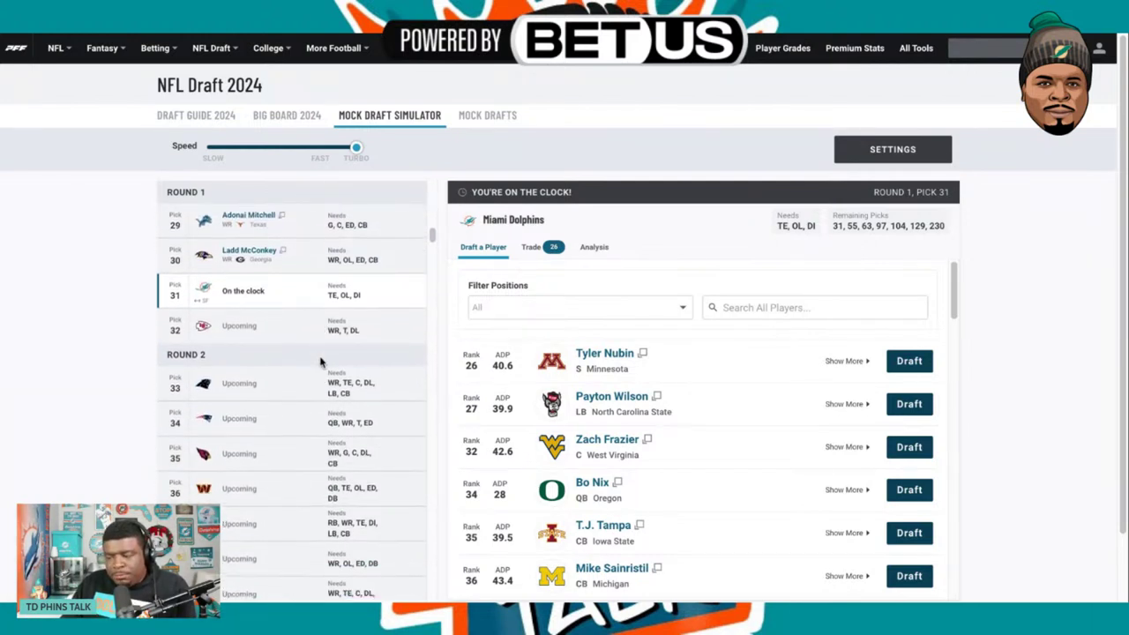
scroll(630, 422, "down", 1)
scroll(630, 422, "down", 3)
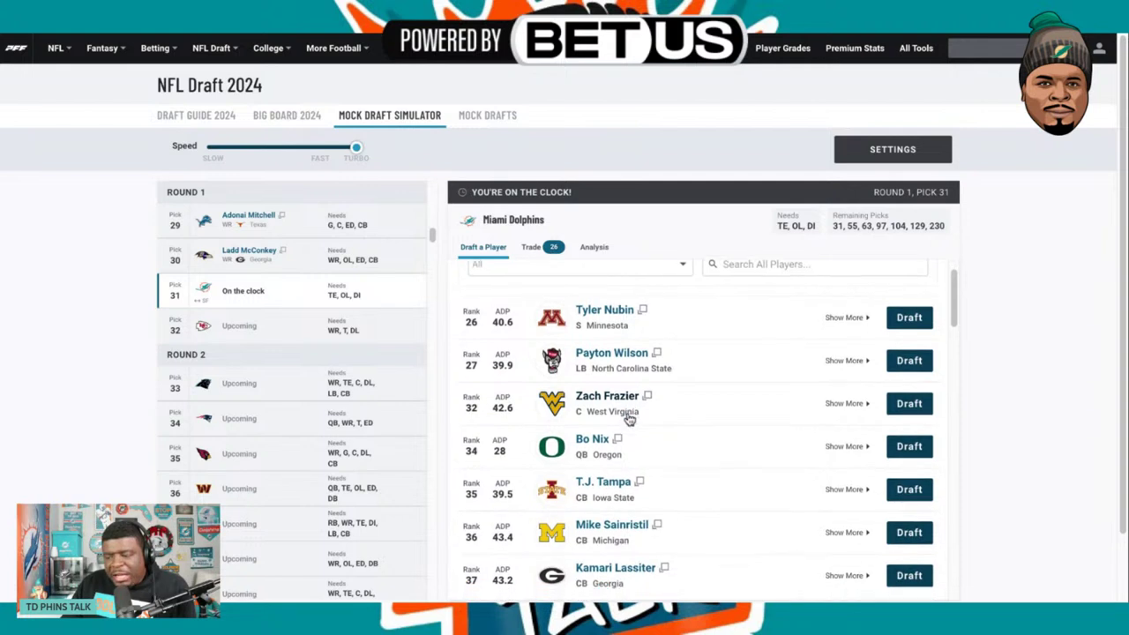
scroll(624, 423, "up", 4)
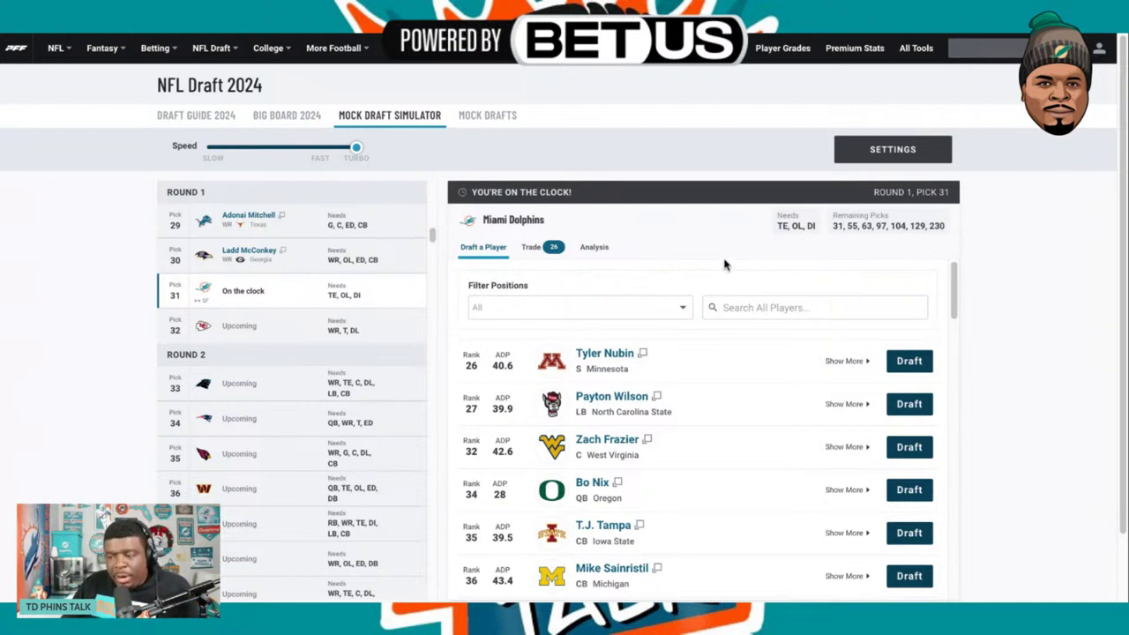
Set up a Carolina Panthers trade requesting pick 33 for Miami's pick 31.
left_click(540, 312)
left_click(544, 254)
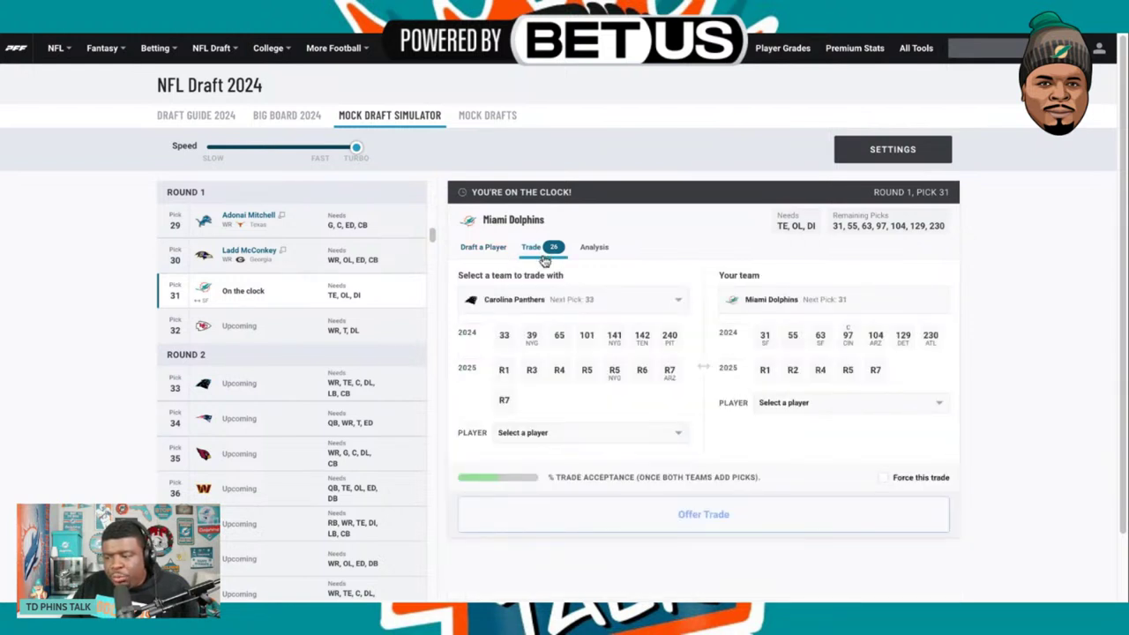
left_click(567, 304)
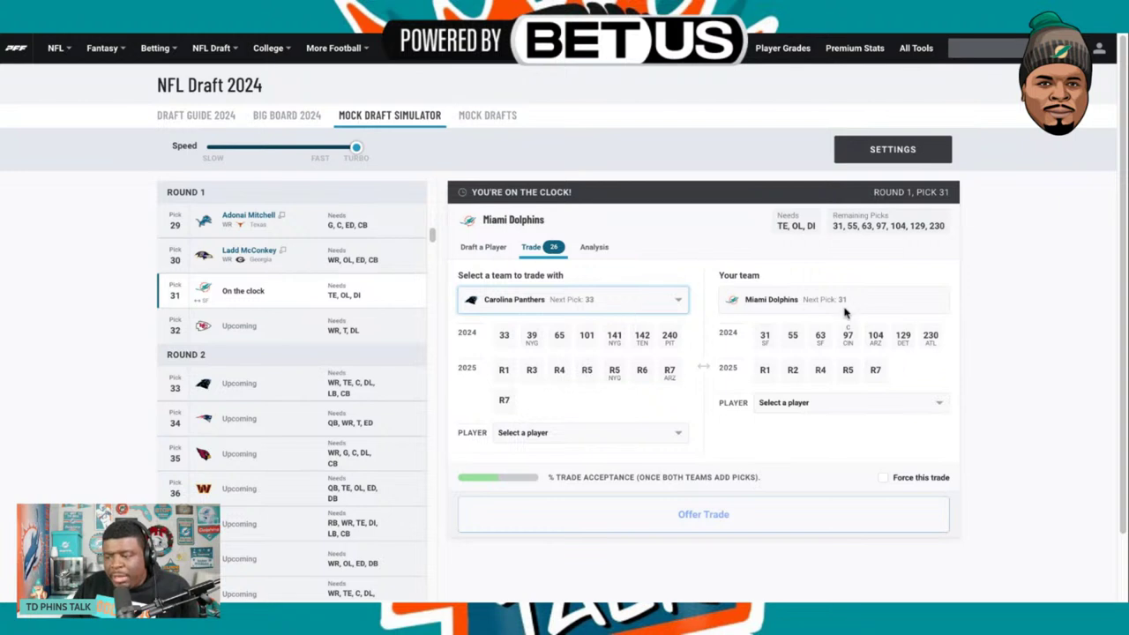
left_click(504, 337)
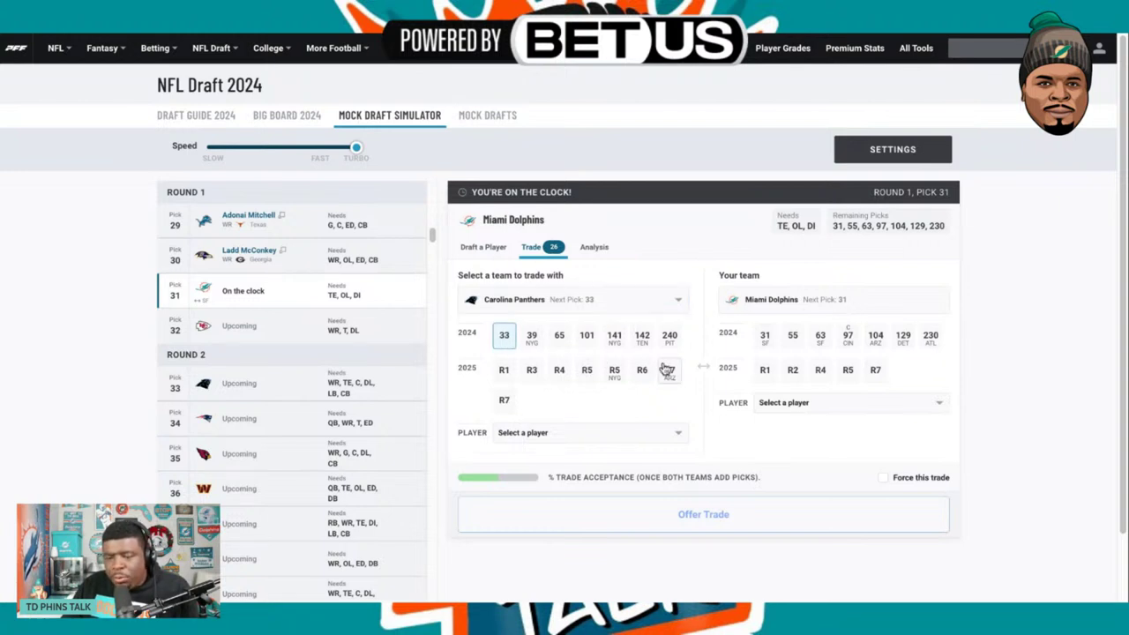
left_click(766, 337)
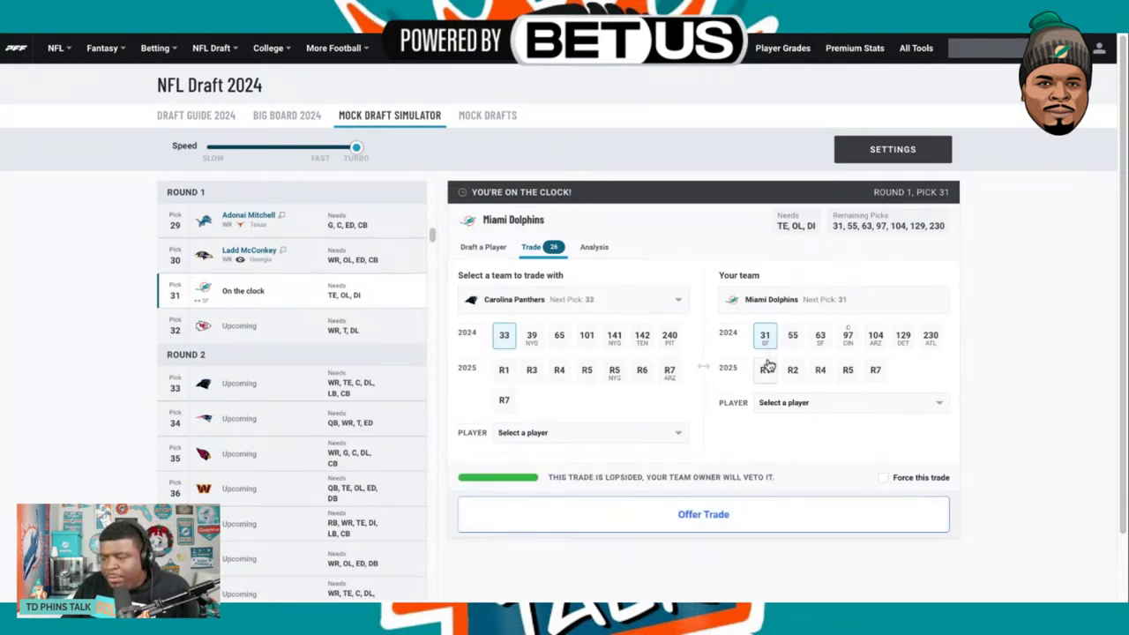
Test Carolina's picks 39 and 65 as additions, then request pick 101 alongside pick 33 and offer the trade.
left_click(532, 338)
left_click(532, 339)
left_click(559, 339)
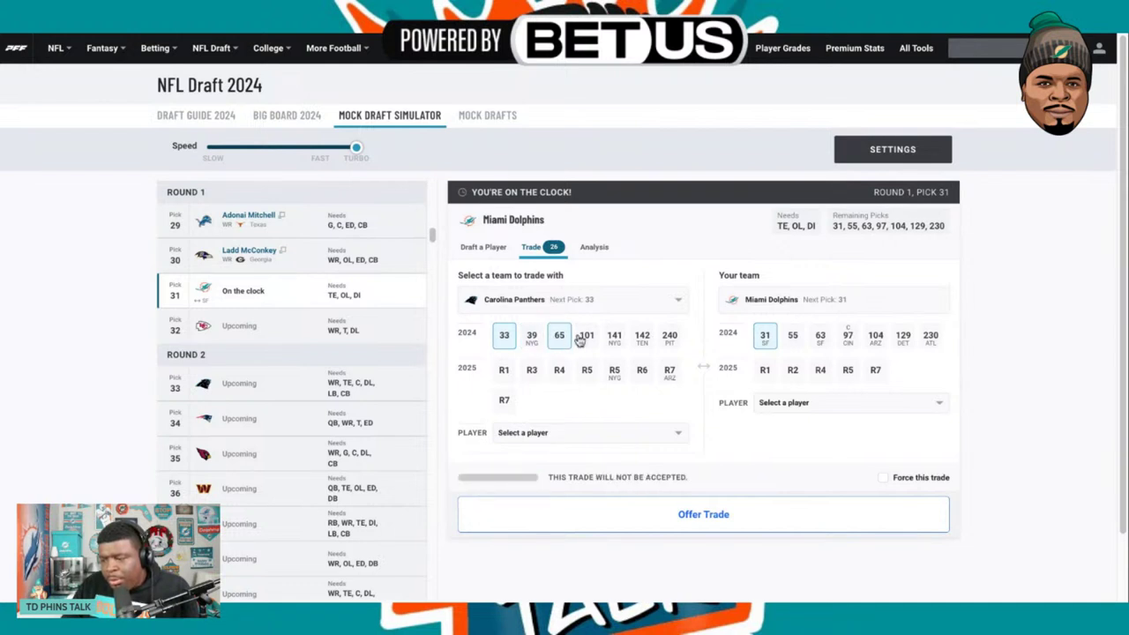
left_click(565, 339)
left_click(587, 340)
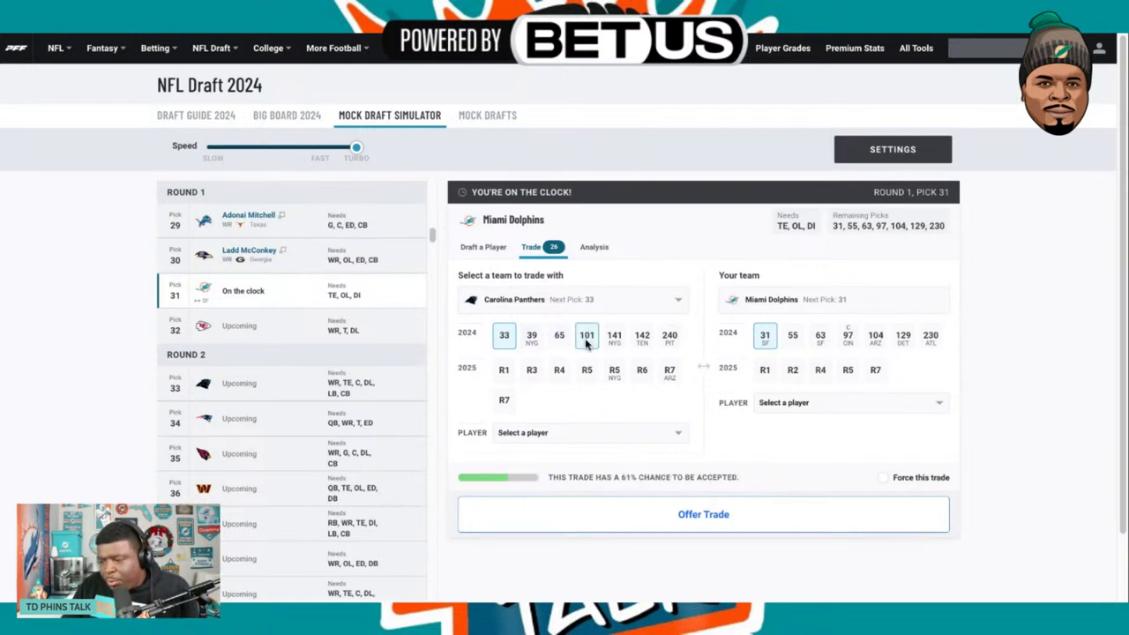
left_click(697, 524)
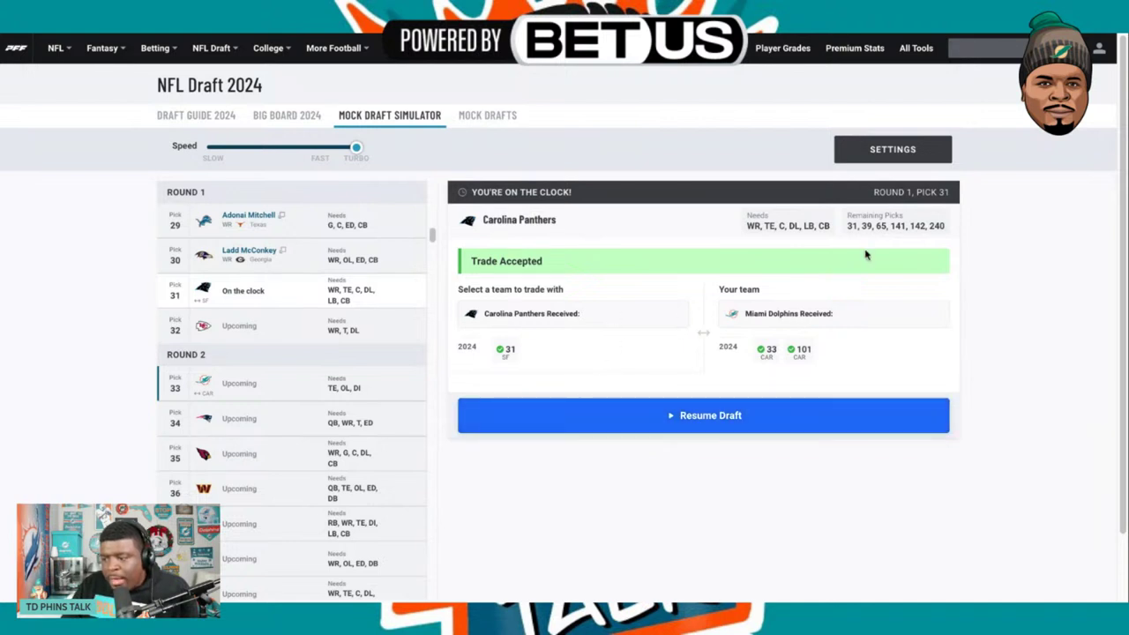
Resume the draft to Miami's pick 33 and look through the available players.
left_click(671, 418)
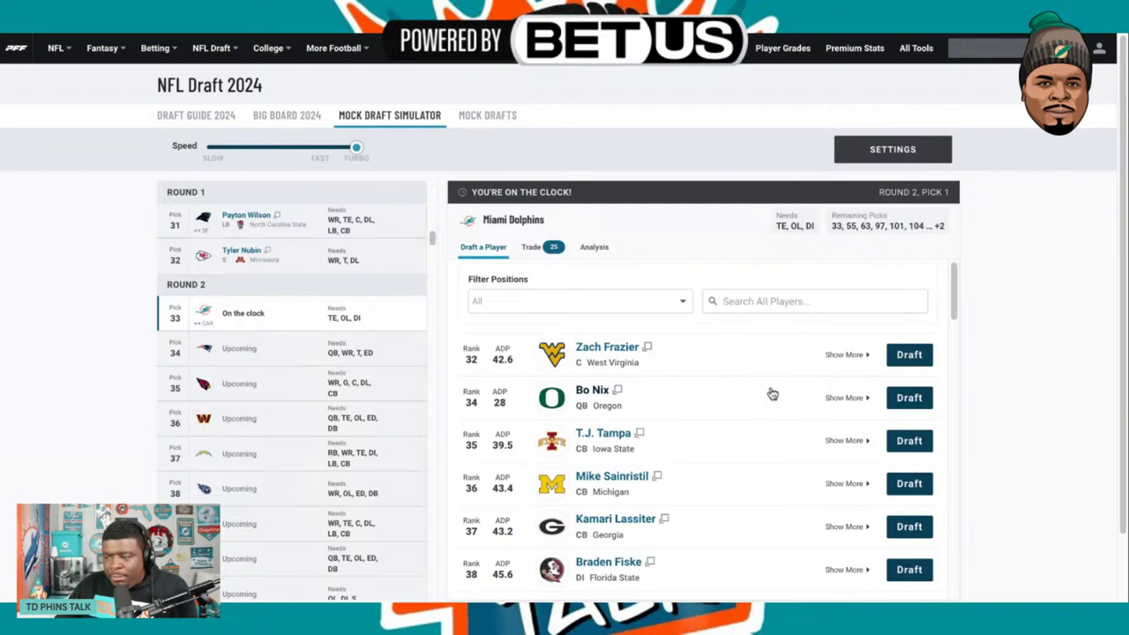
scroll(696, 428, "down", 2)
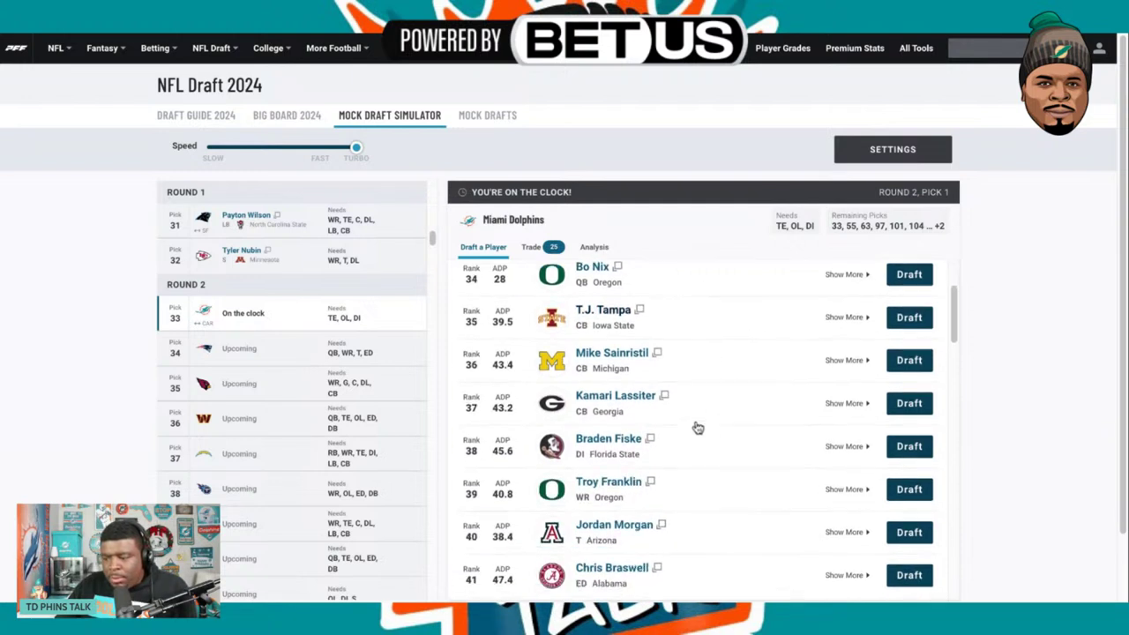
scroll(696, 427, "up", 2)
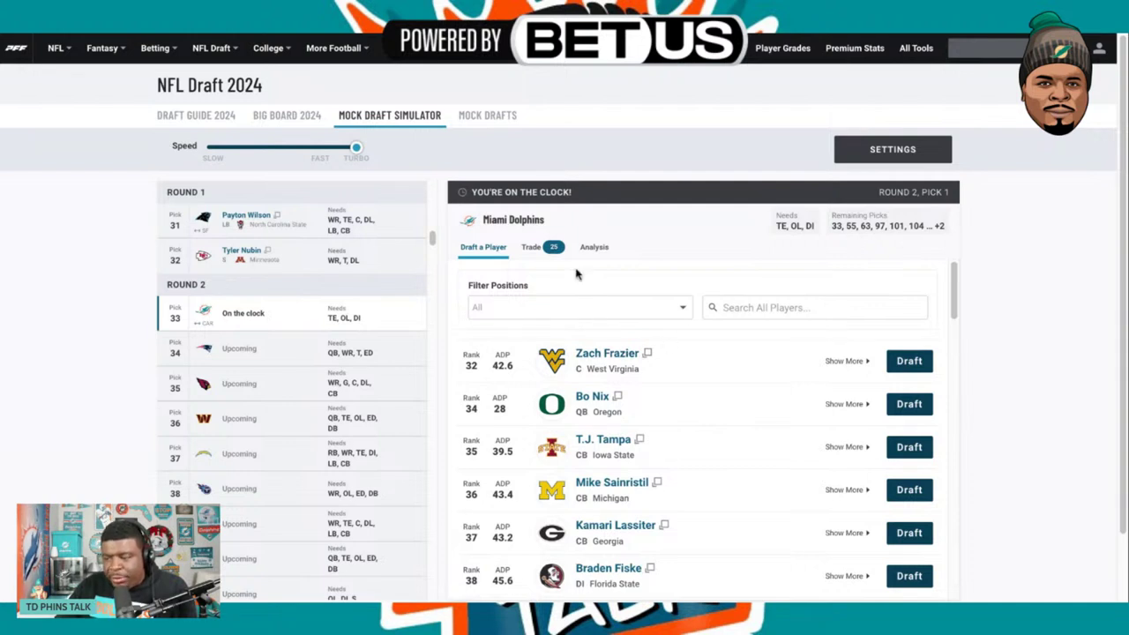
Set up a Tennessee Titans trade requesting pick 38 for Miami's pick 55.
left_click(532, 247)
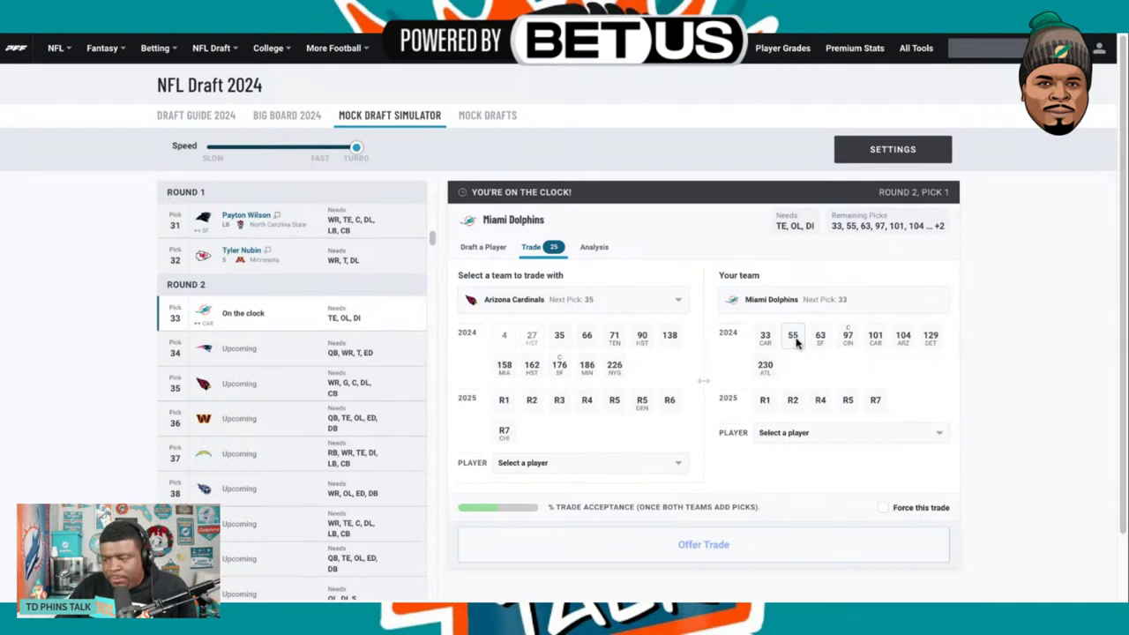
left_click(794, 338)
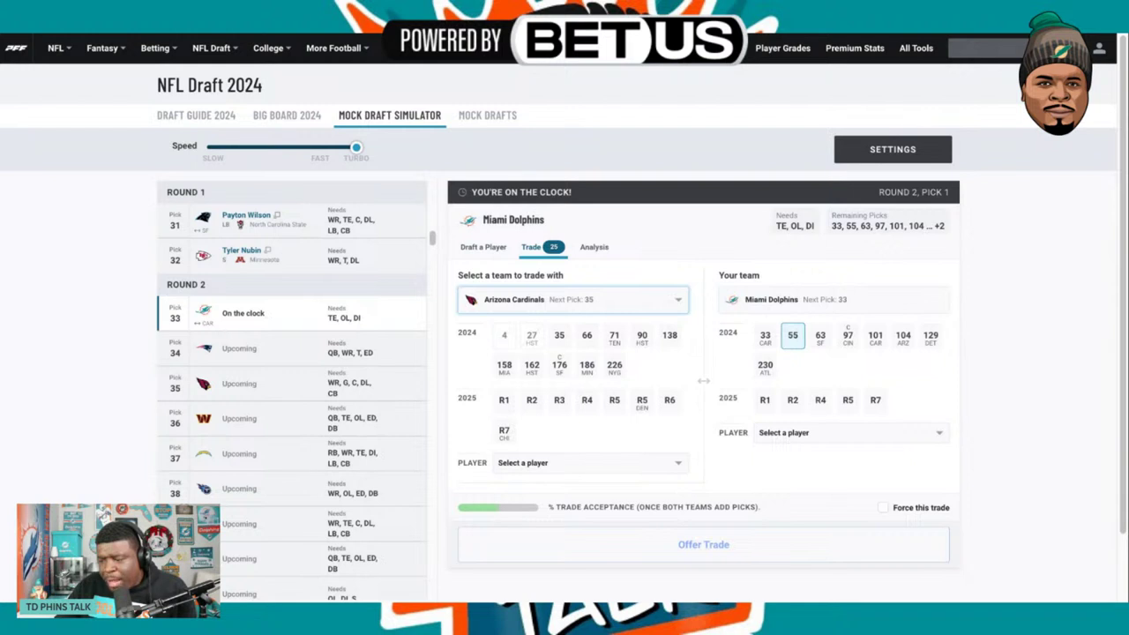
left_click(574, 358)
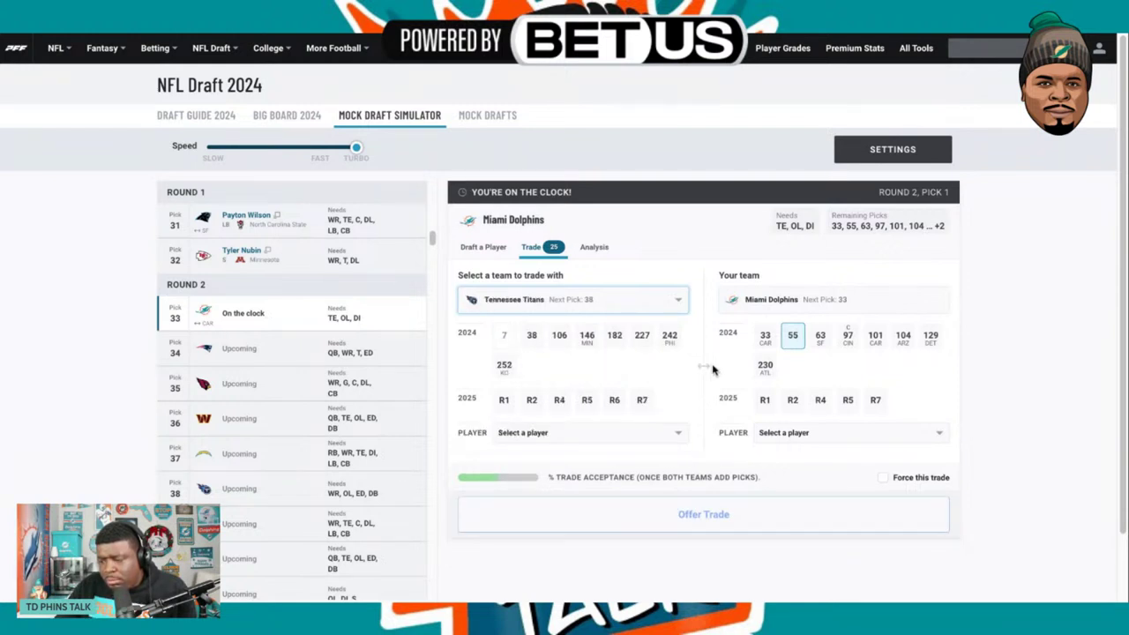
left_click(536, 342)
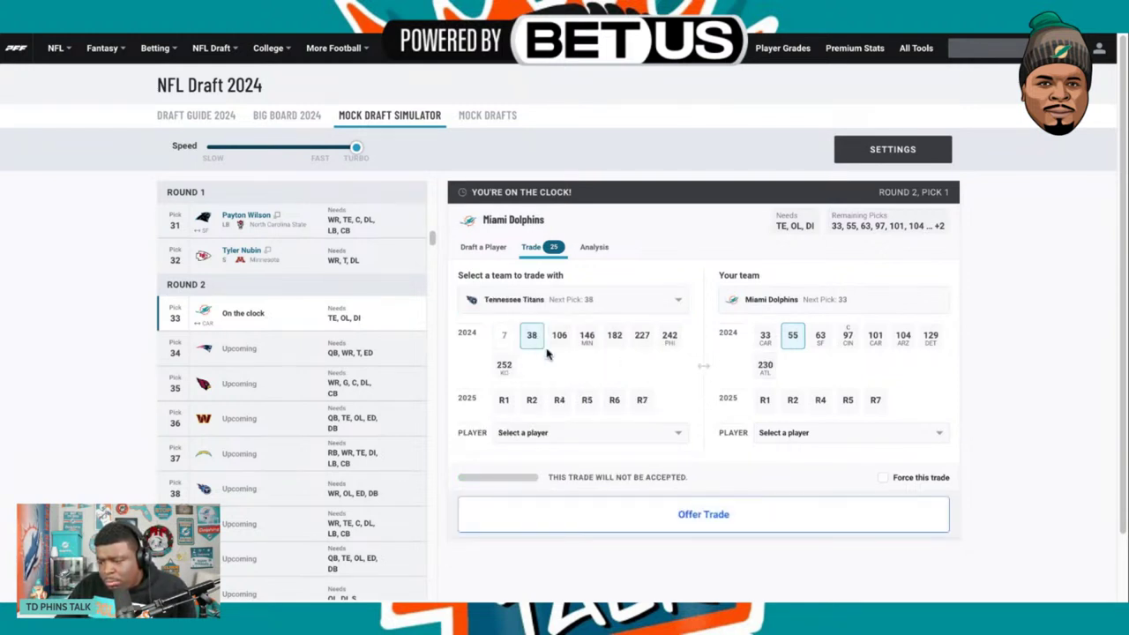
Test pick 63 on Miami's side, then offer picks 55, 97 and 230 for Tennessee's pick 38.
left_click(825, 344)
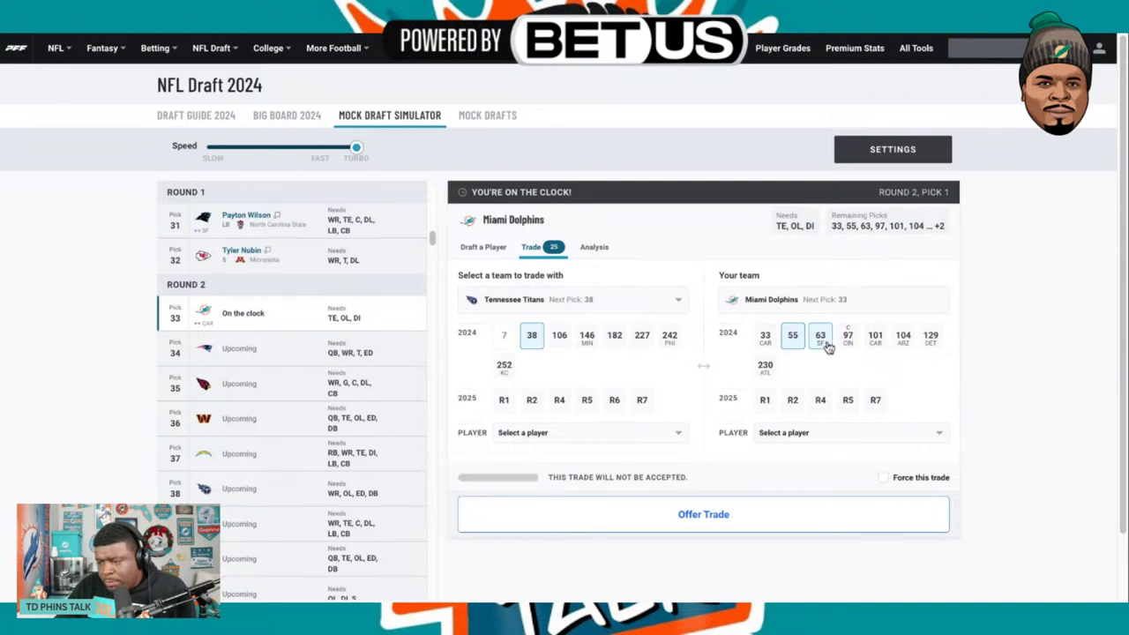
left_click(824, 342)
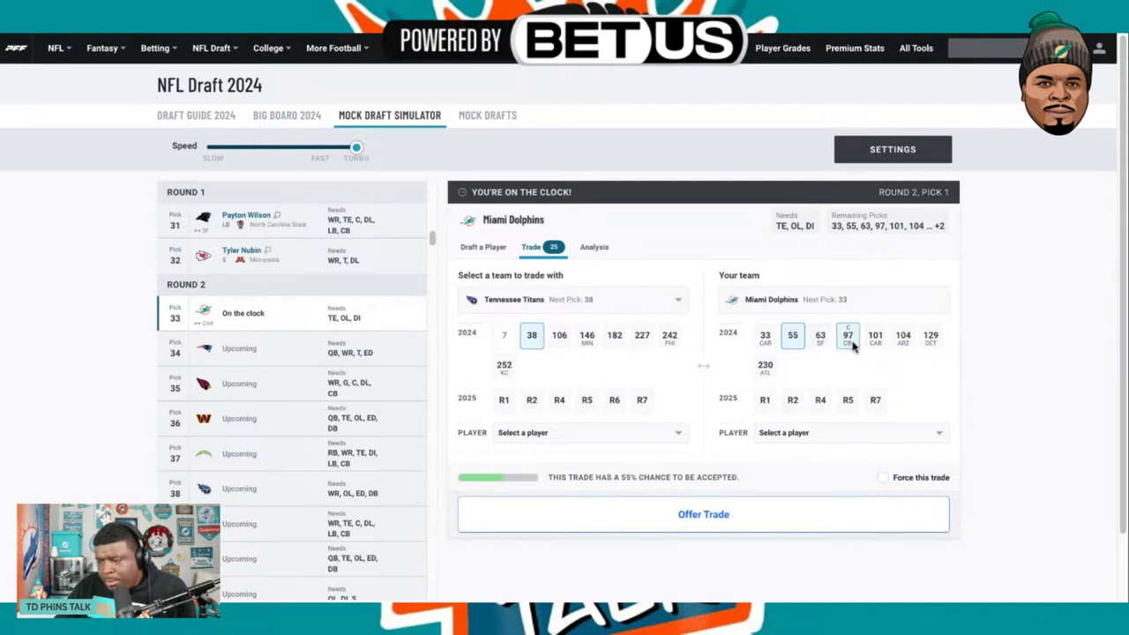
left_click(765, 366)
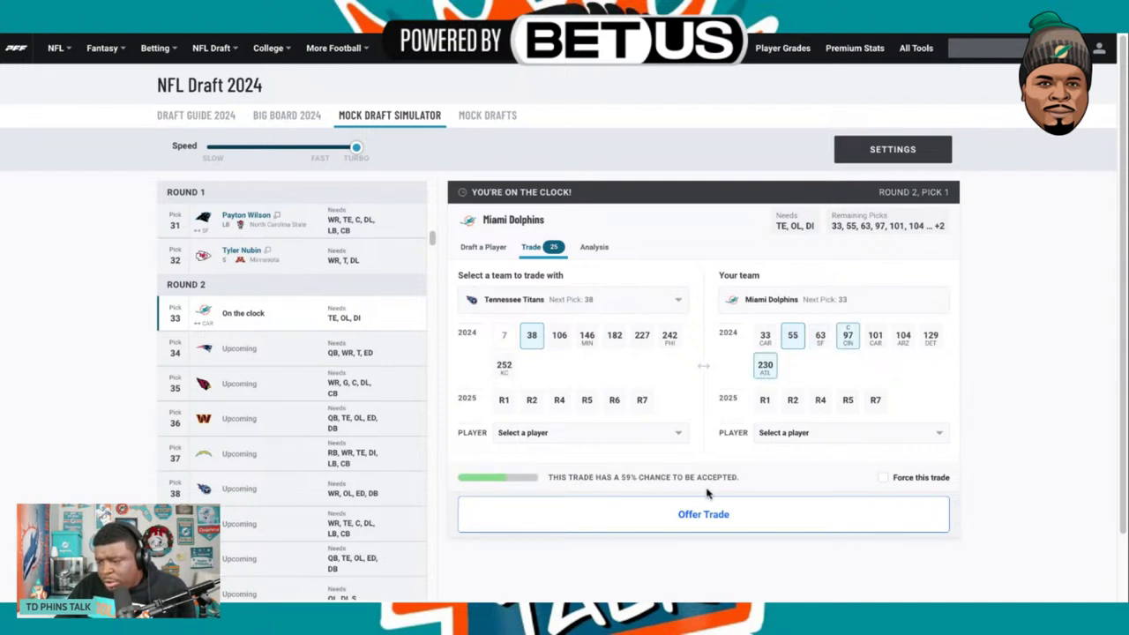
left_click(658, 520)
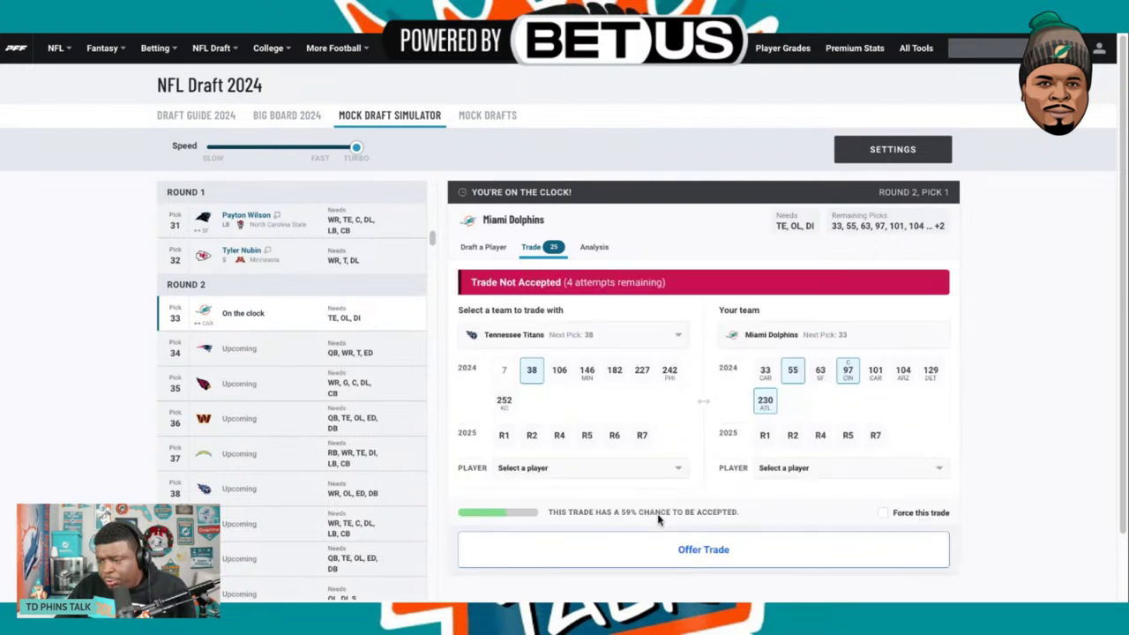
Replace Miami's pick 230 with pick 129, add Tennessee's pick 182 to the request and offer the trade again.
left_click(930, 372)
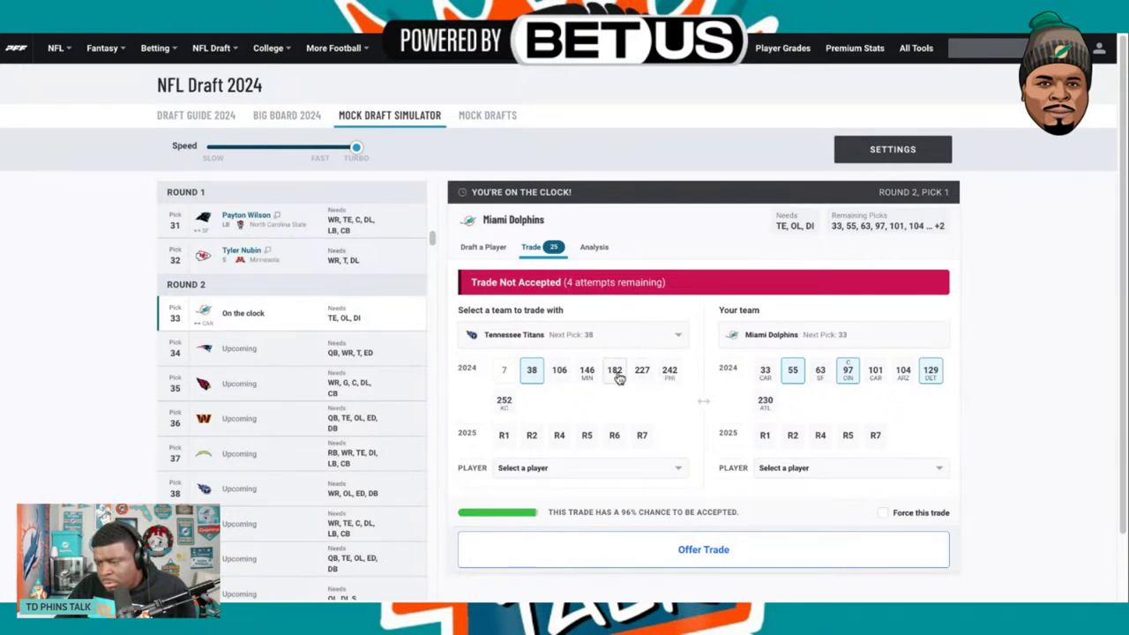
left_click(612, 556)
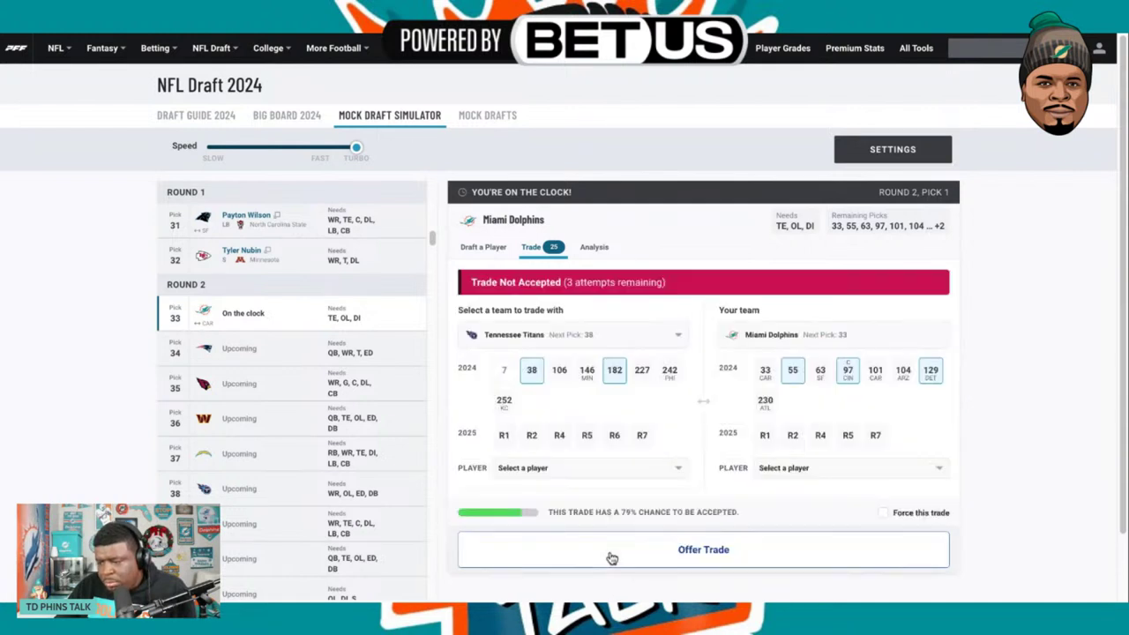
Replace Tennessee's pick 182 with picks 227 and 252 plus the 2025 sixth-round pick, and offer the trade.
left_click(641, 374)
left_click(614, 373)
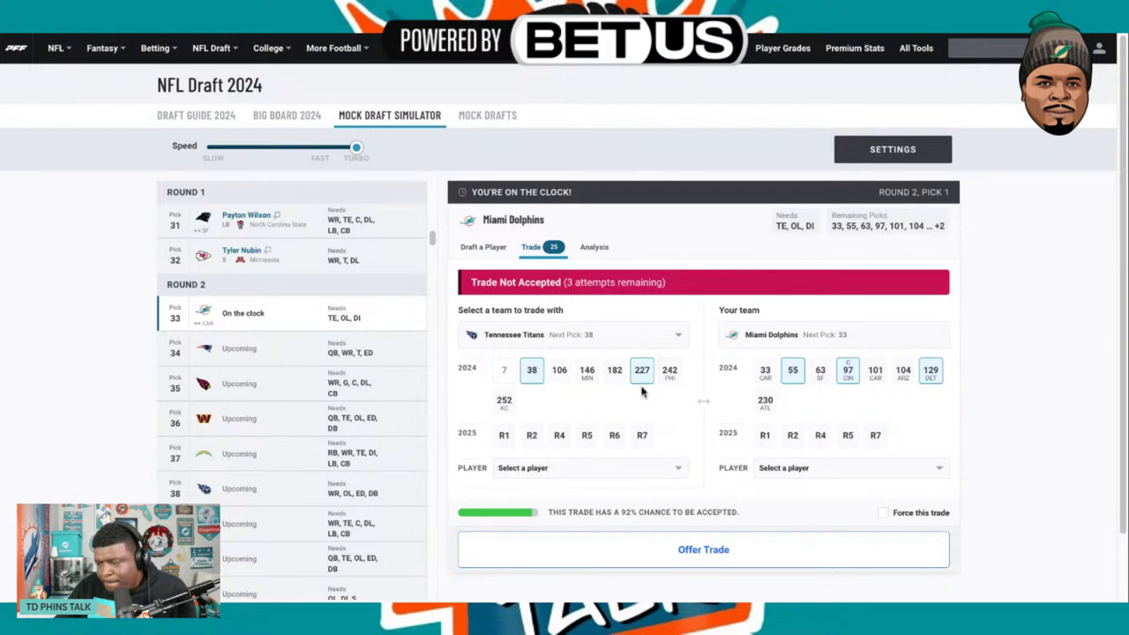
left_click(505, 402)
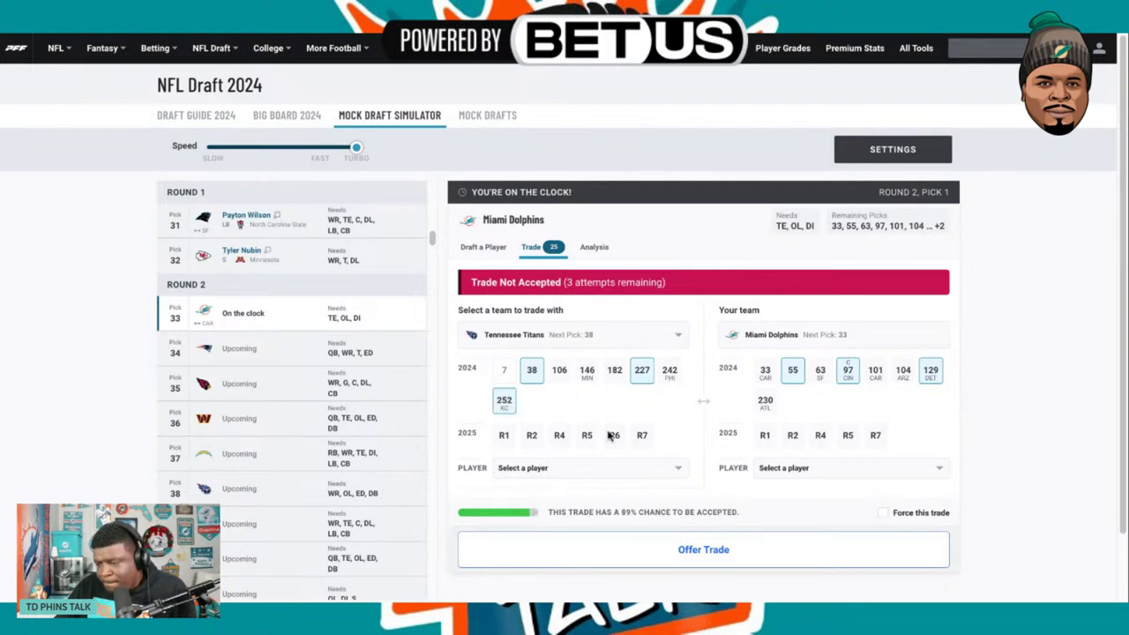
left_click(644, 437)
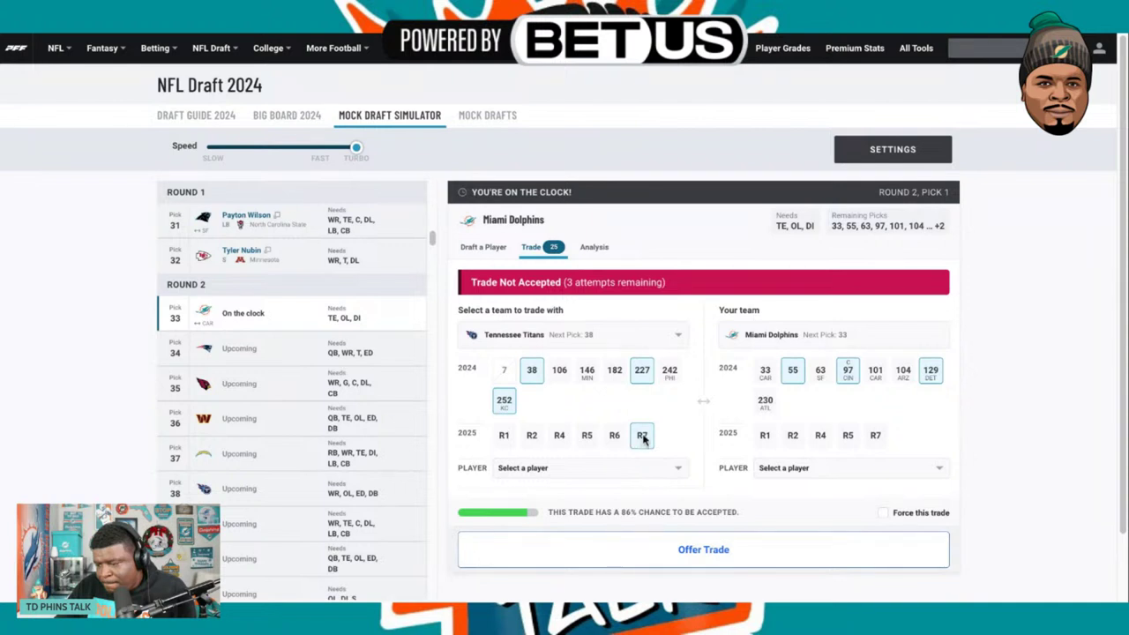
left_click(641, 434)
left_click(615, 438)
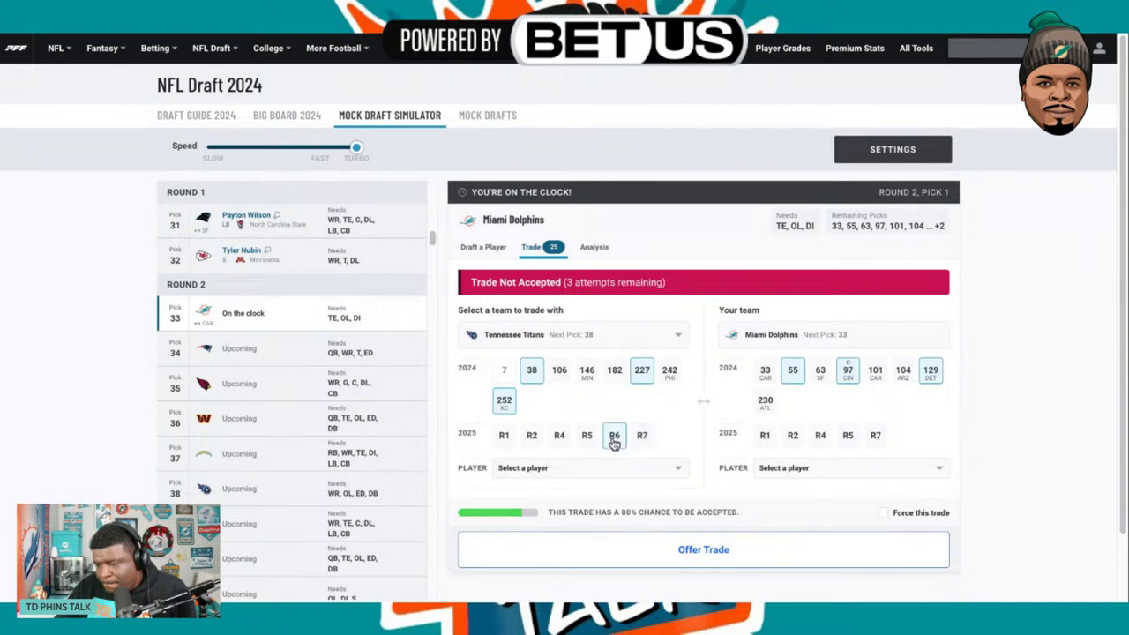
left_click(634, 563)
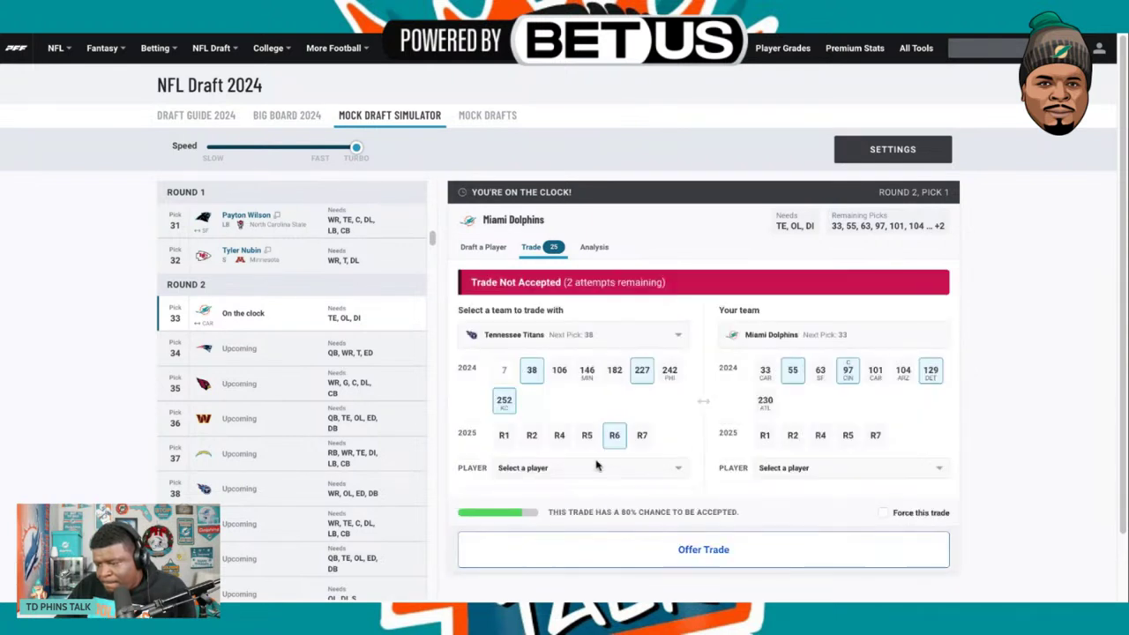
Offer the Titans trade again without the 2025 sixth-round pick, and draft West Virginia center Zach Frazier at pick 33.
left_click(615, 435)
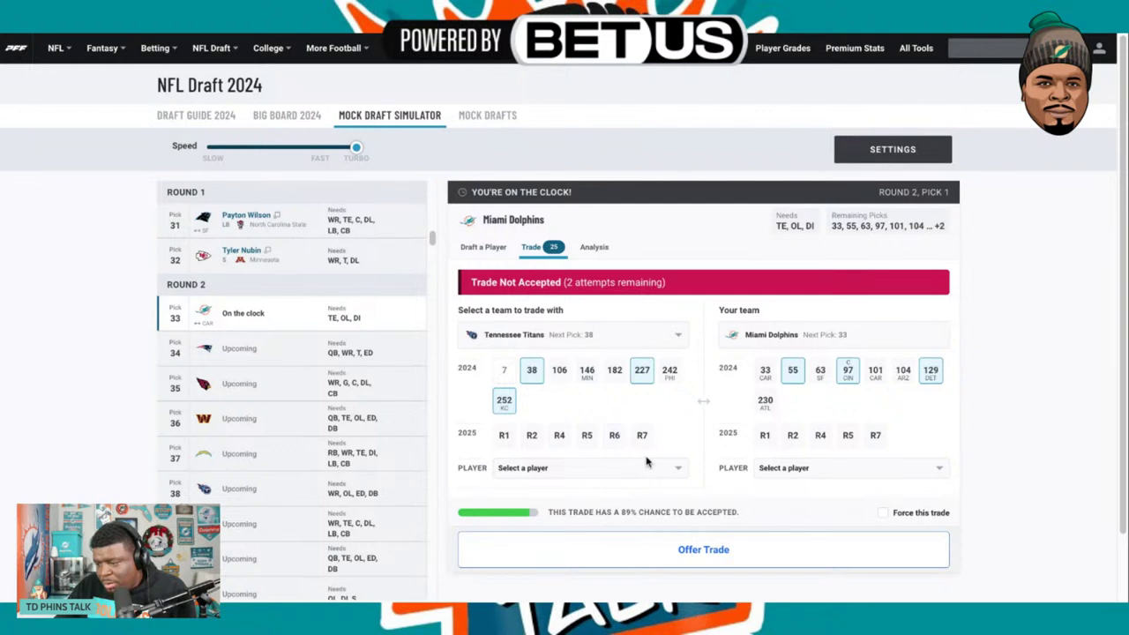
left_click(657, 551)
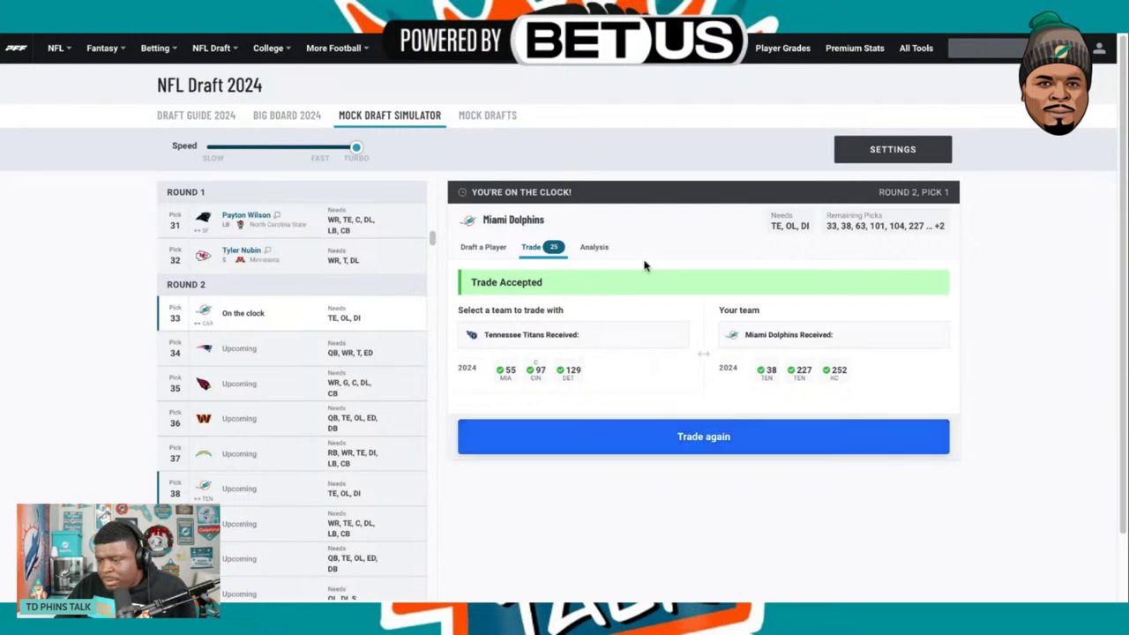
left_click(495, 253)
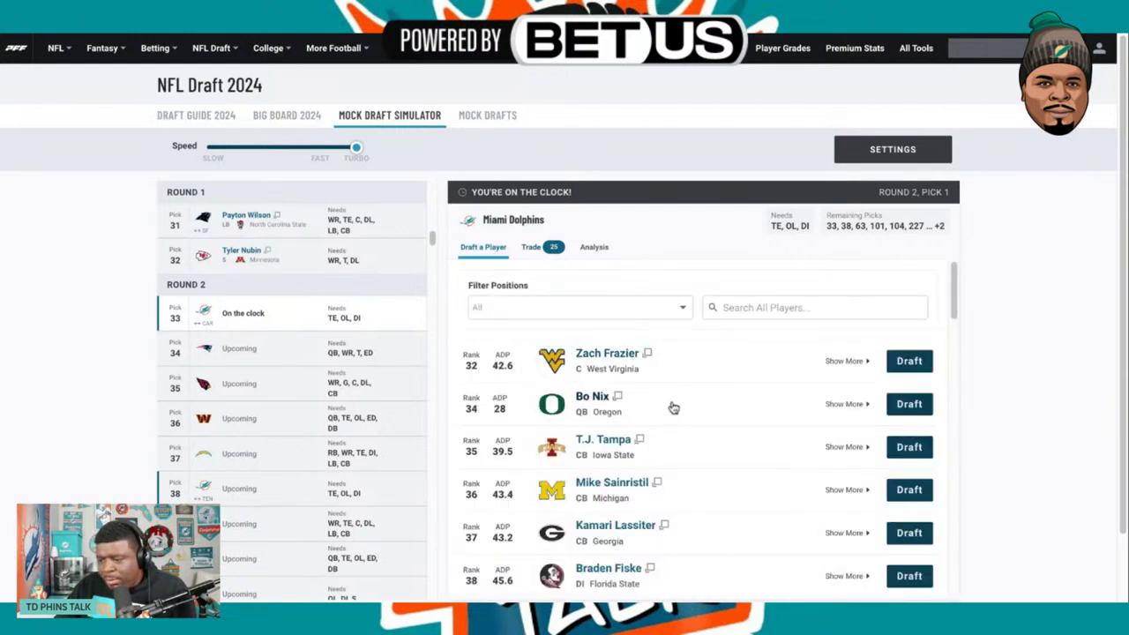
left_click(906, 364)
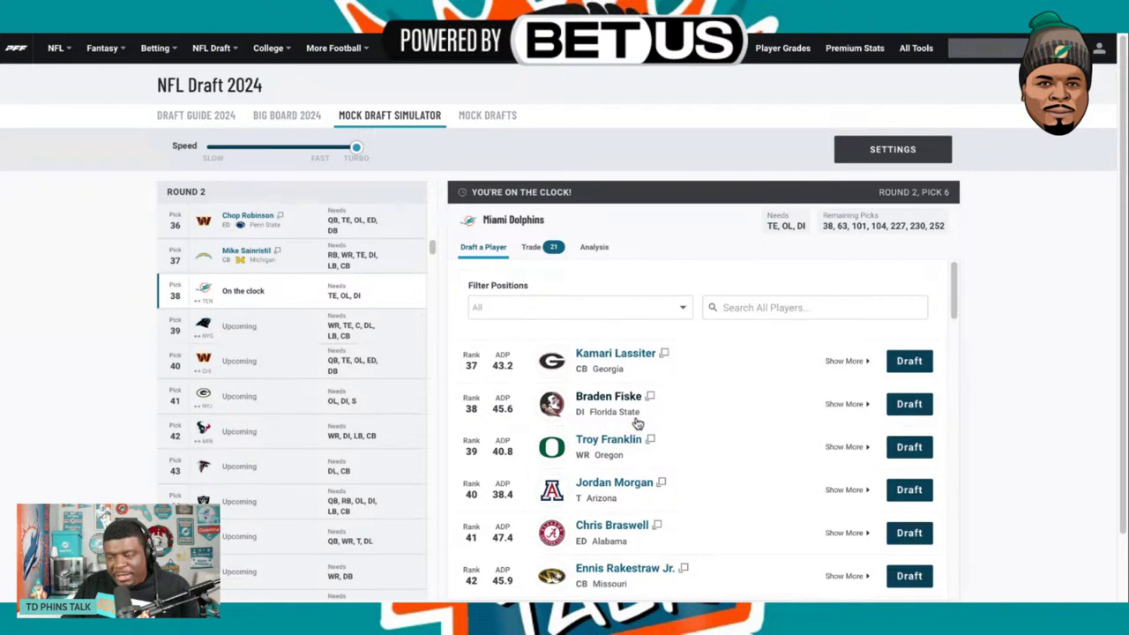
Look through the players available for pick 38 and narrow the list to the DI position.
scroll(636, 424, "down", 3)
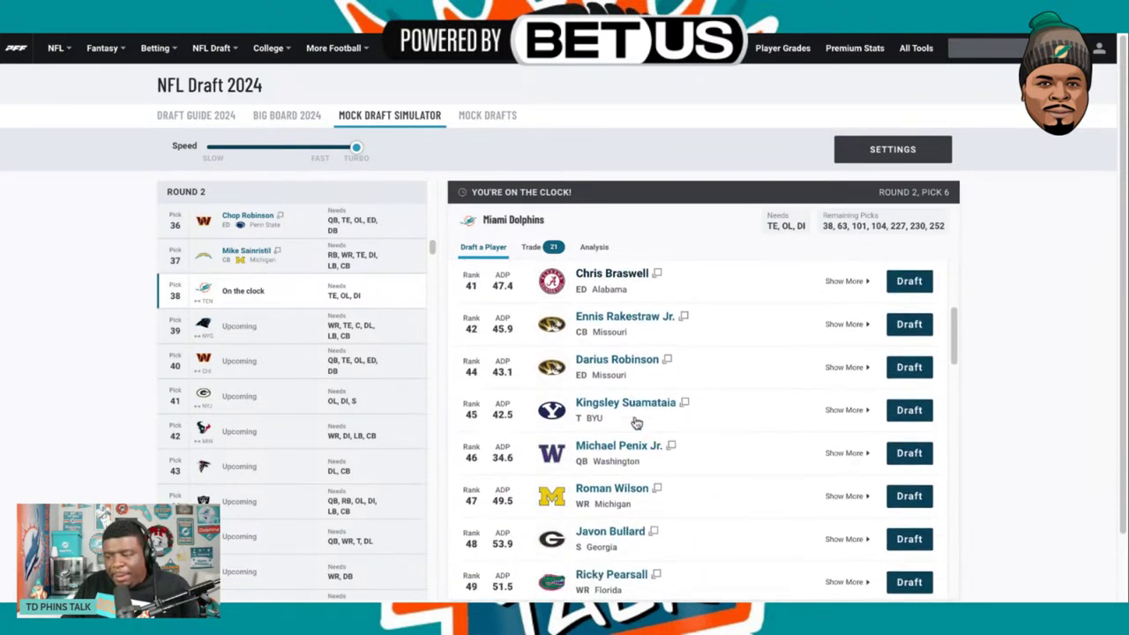
scroll(637, 424, "down", 5)
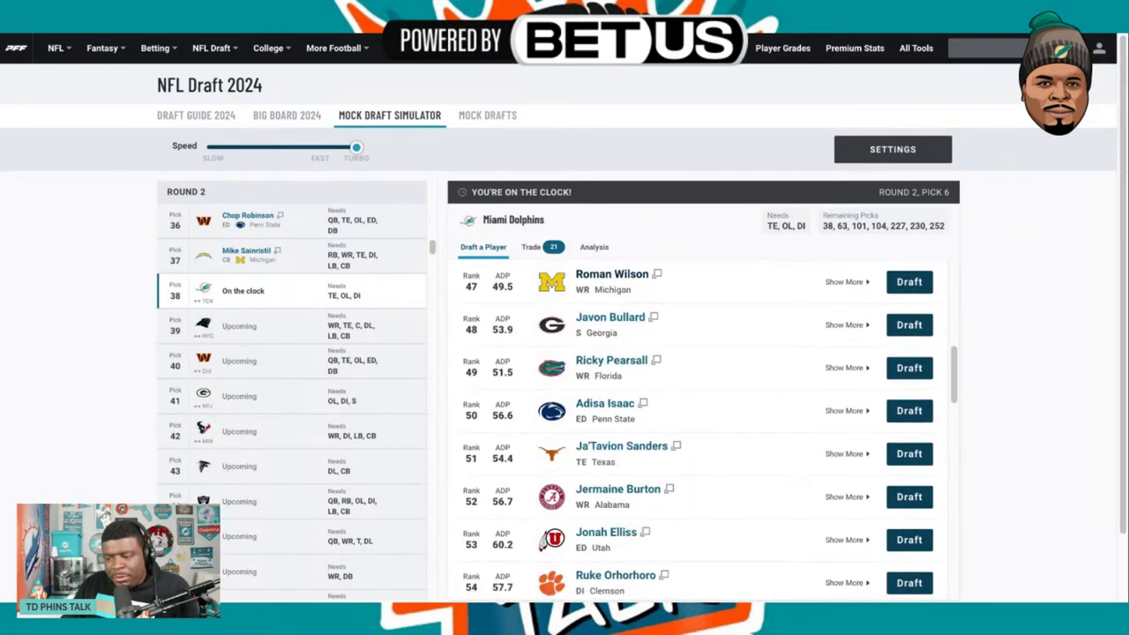
scroll(637, 424, "up", 10)
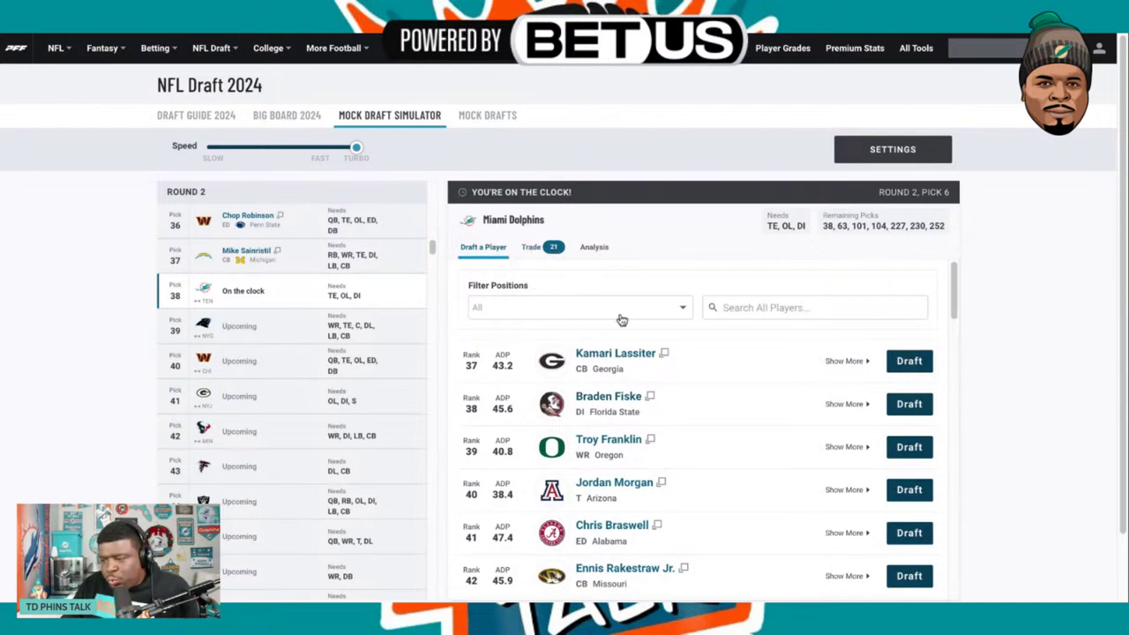
left_click(567, 306)
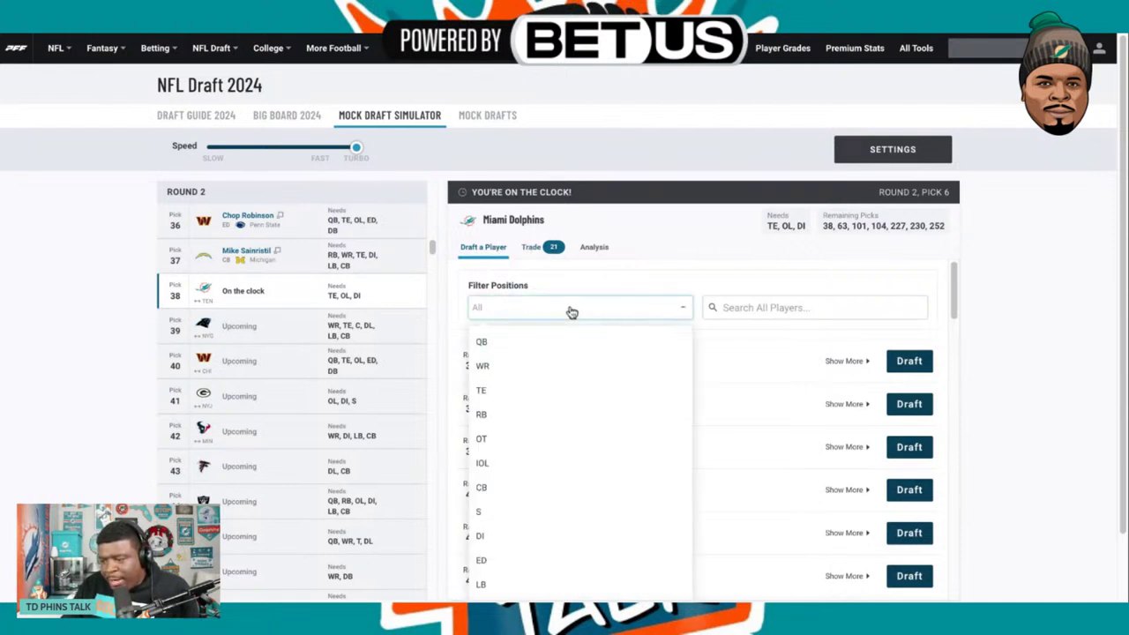
left_click(486, 540)
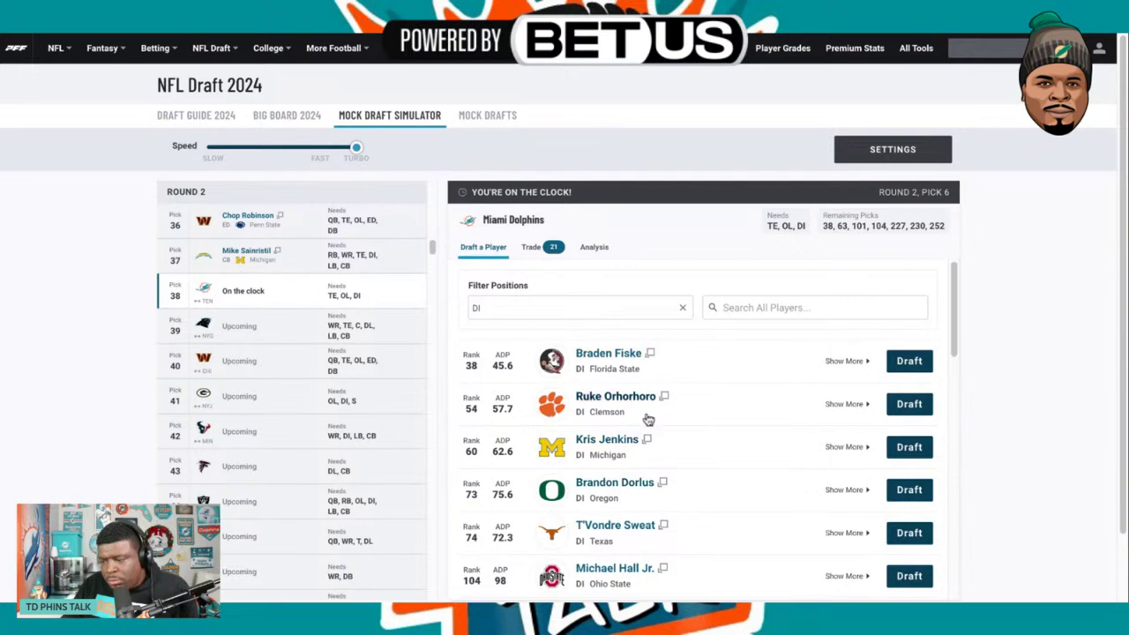
scroll(620, 530, "down", 1)
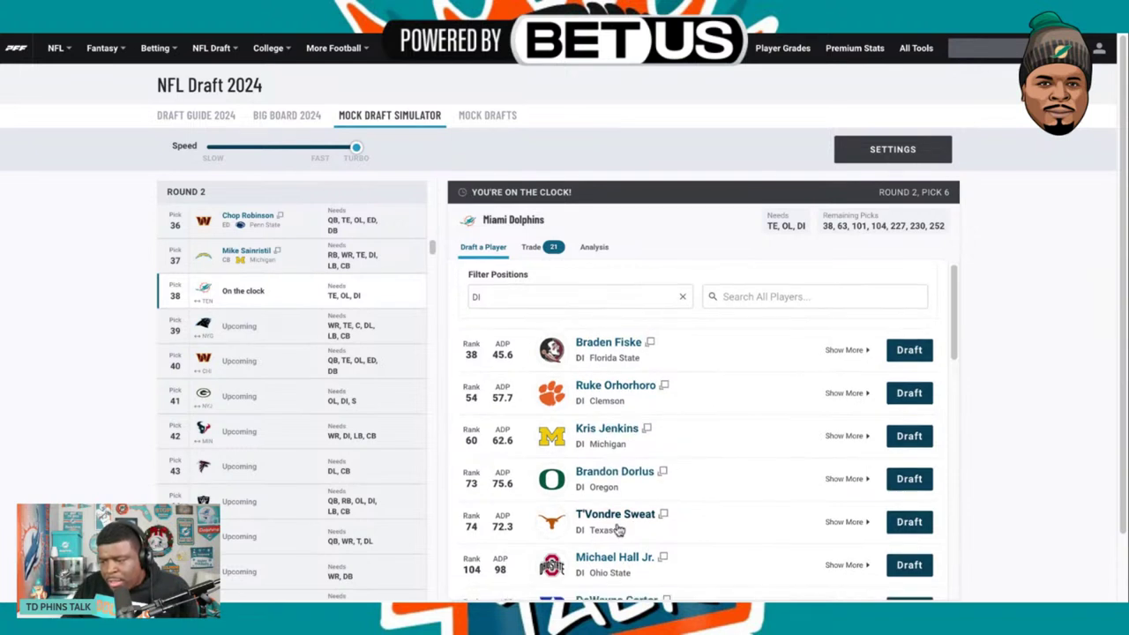
scroll(661, 522, "up", 1)
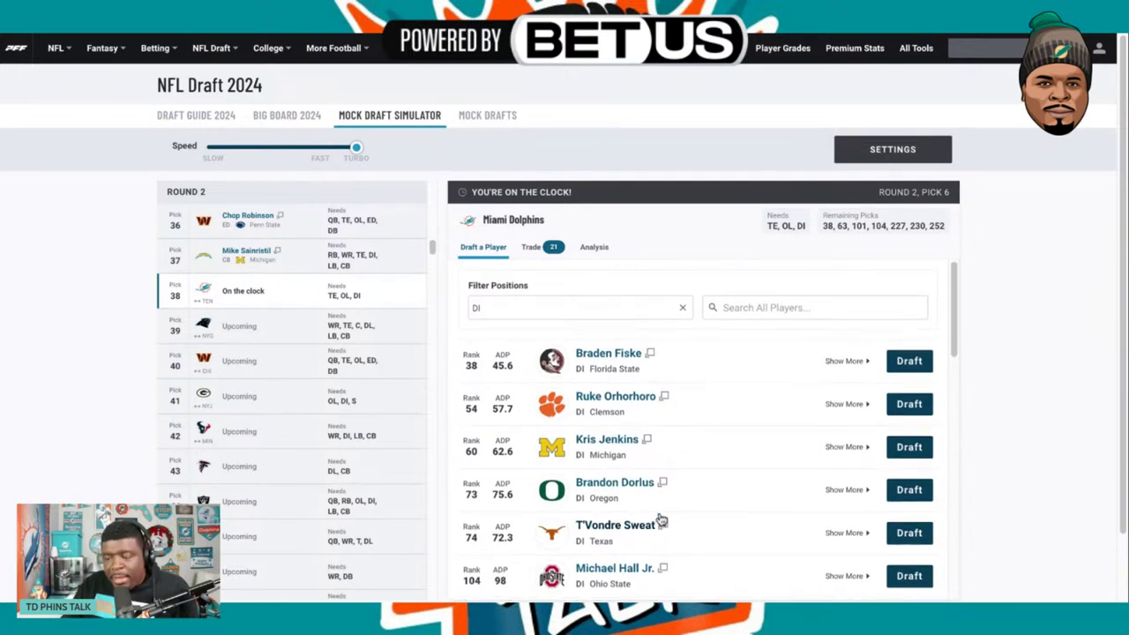
Review T'Vondre Sweat's stats and First Look profile, and return to the list of DI players.
left_click(833, 534)
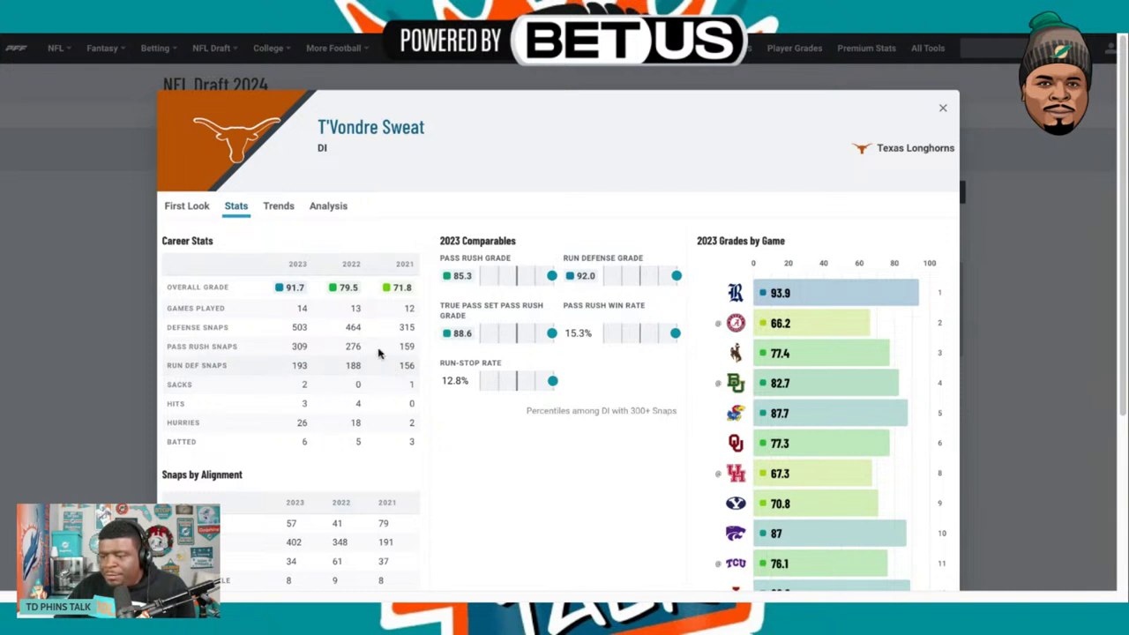
left_click(189, 207)
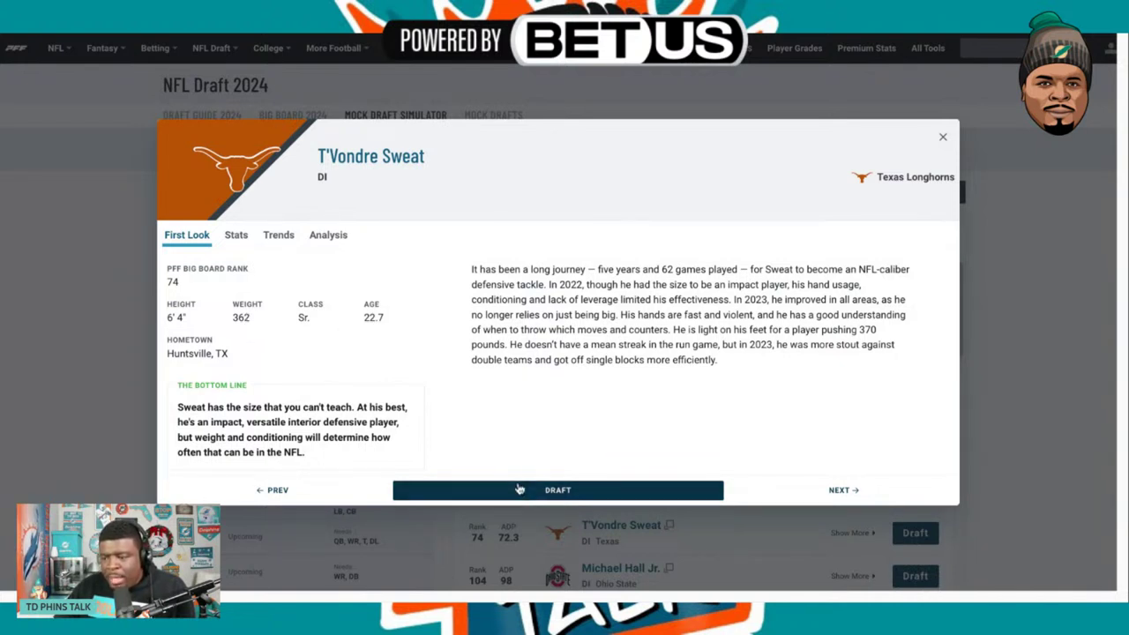
left_click(941, 138)
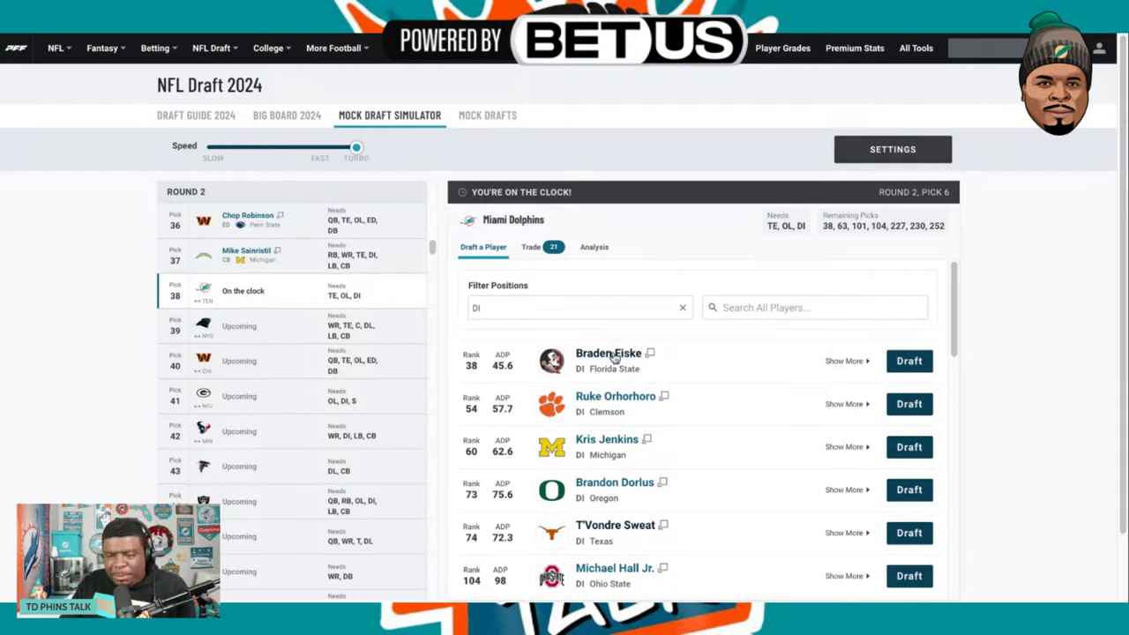
scroll(635, 510, "down", 1)
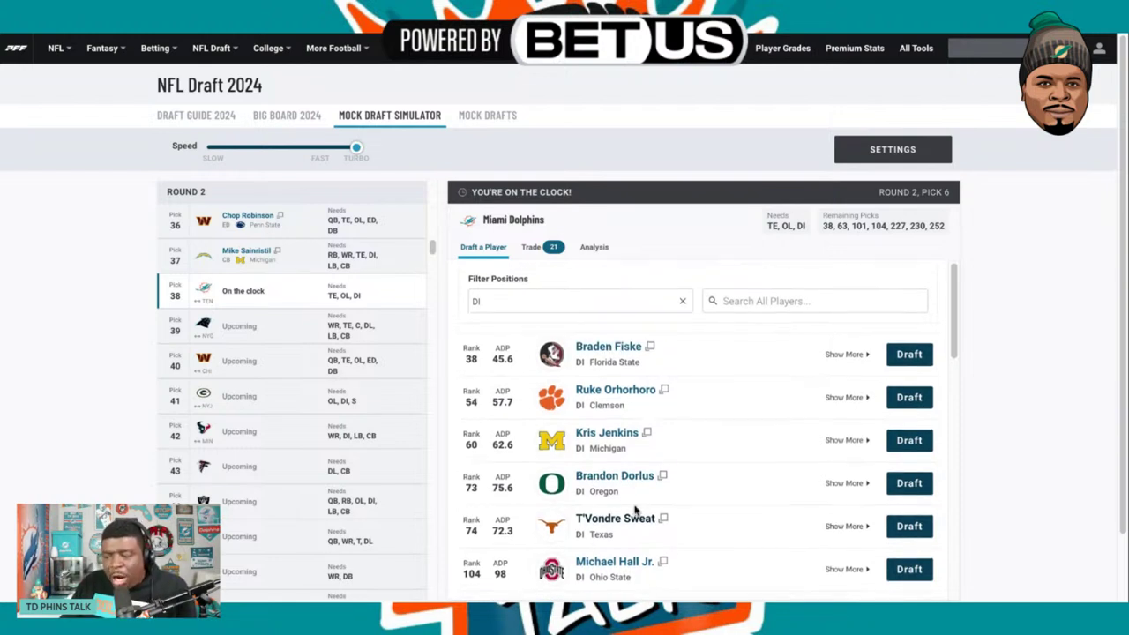
scroll(611, 529, "up", 1)
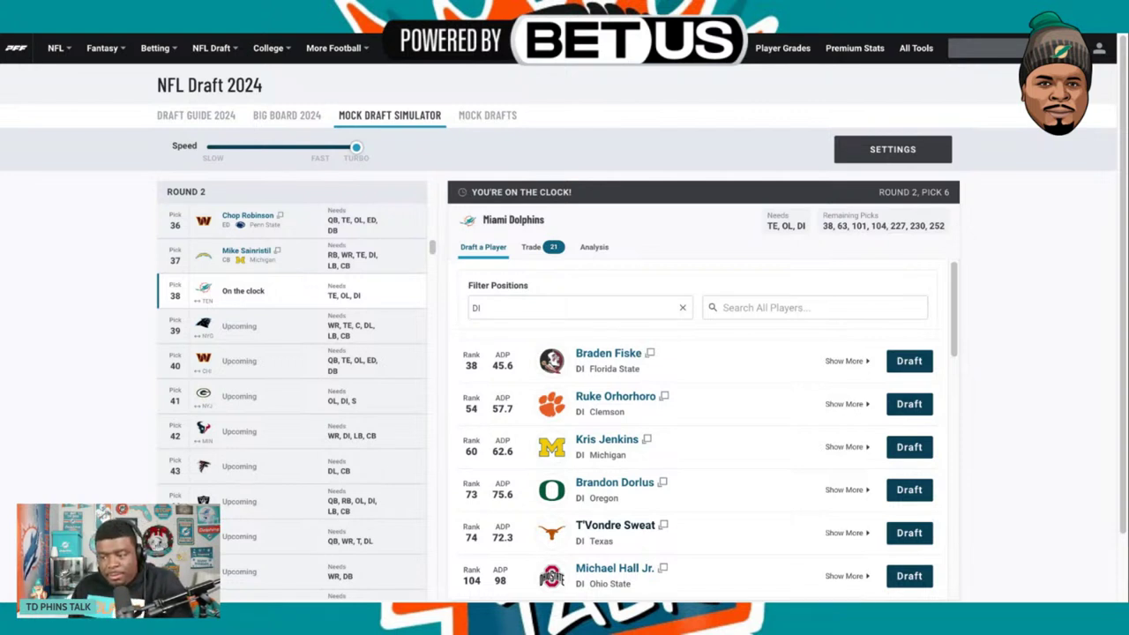
Clear the DI filter and restrict the available players to the OT position.
left_click(547, 308)
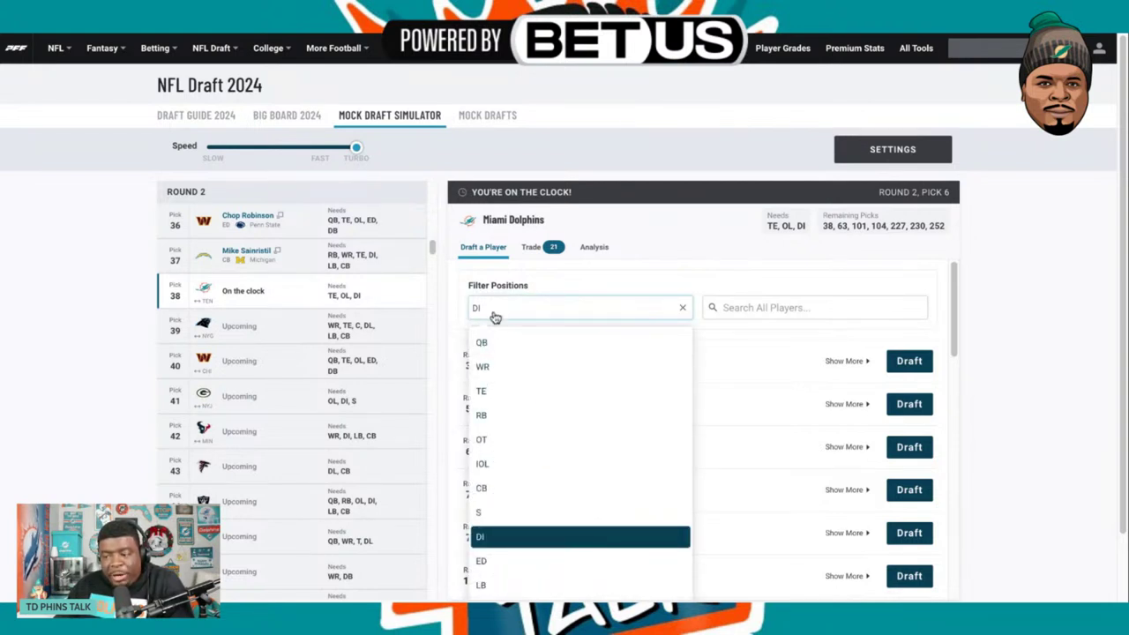
left_click(682, 310)
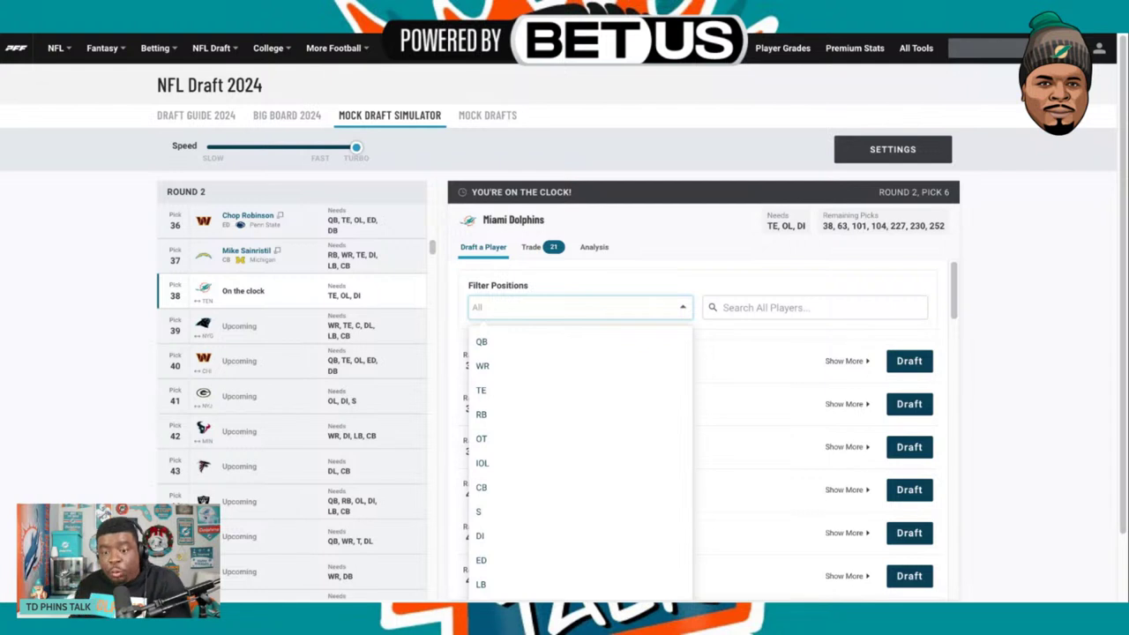
left_click(642, 263)
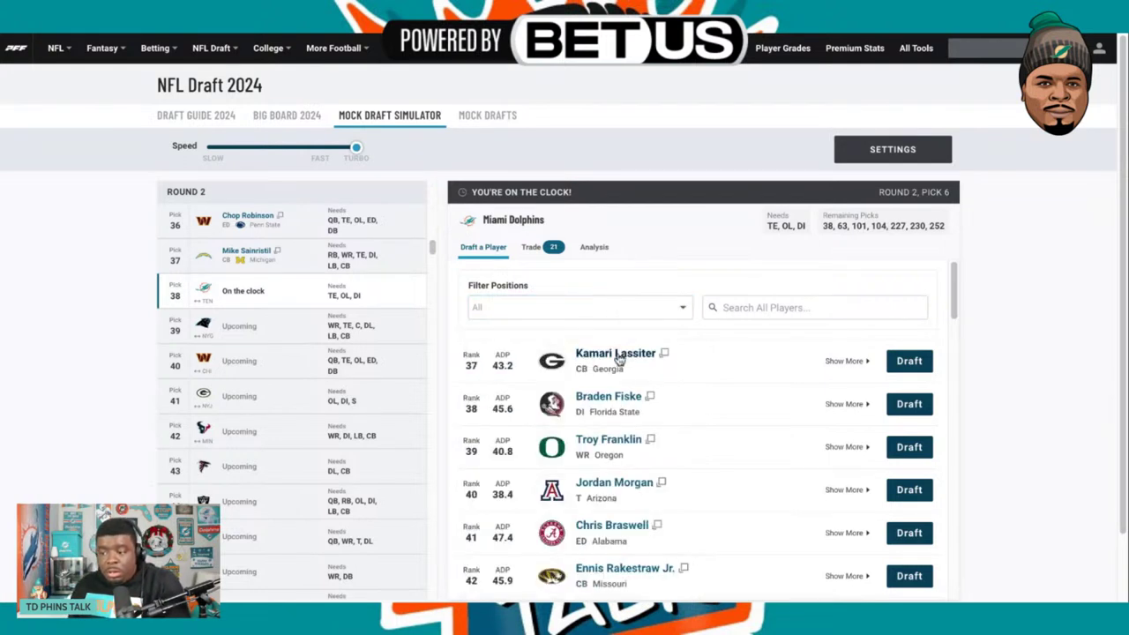
left_click(587, 312)
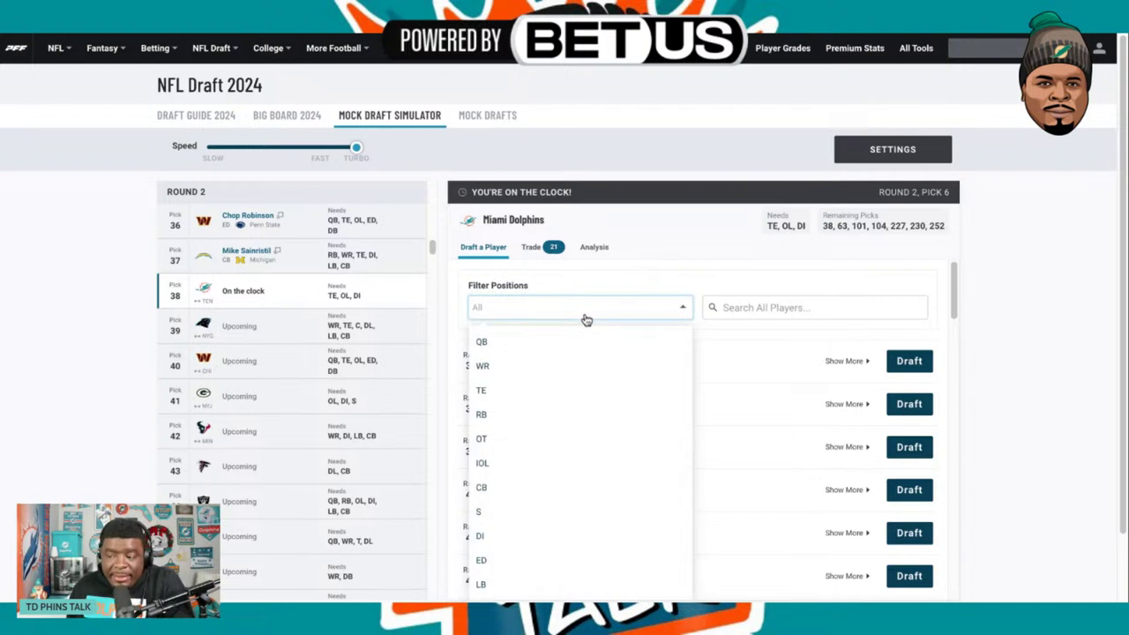
left_click(519, 448)
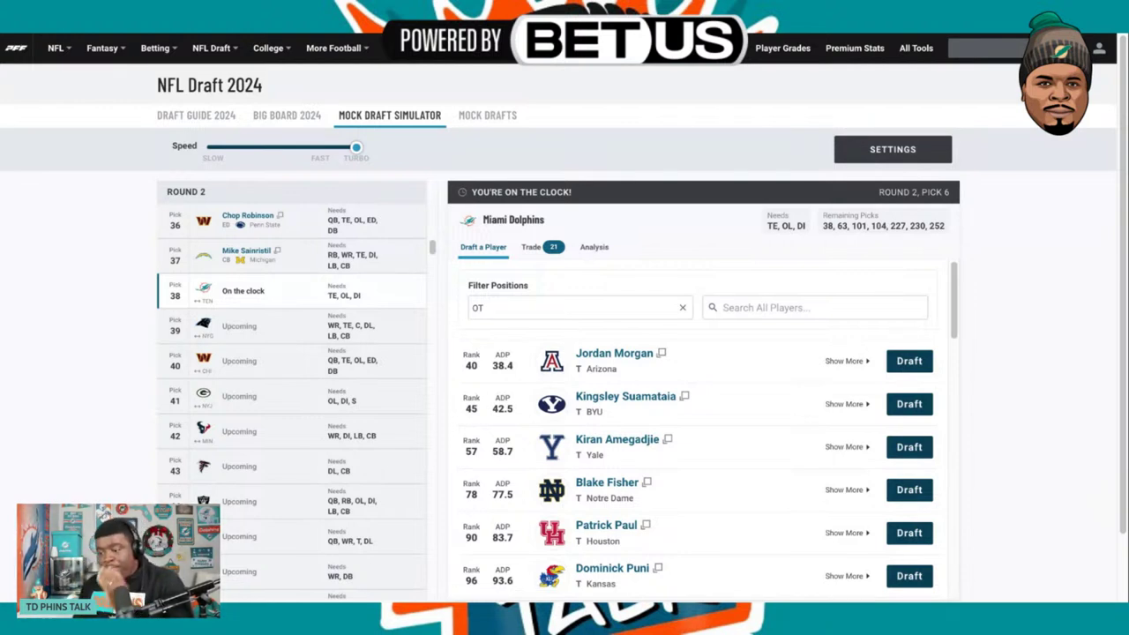
Check Arizona tackle Jordan Morgan's stats and draft him with pick 38.
left_click(662, 356)
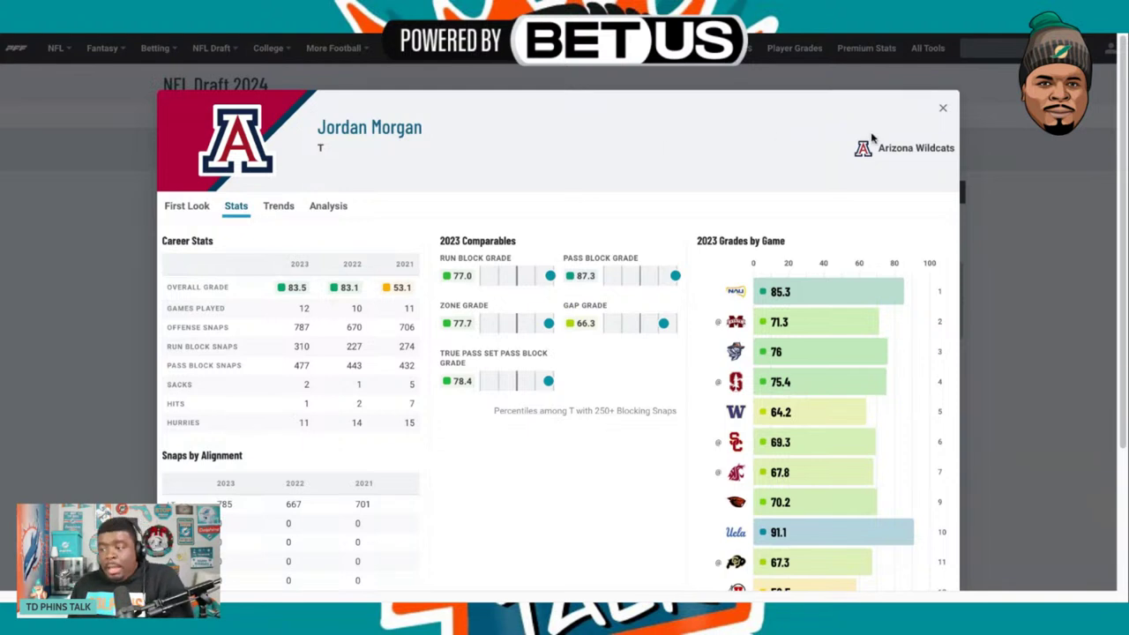
left_click(942, 112)
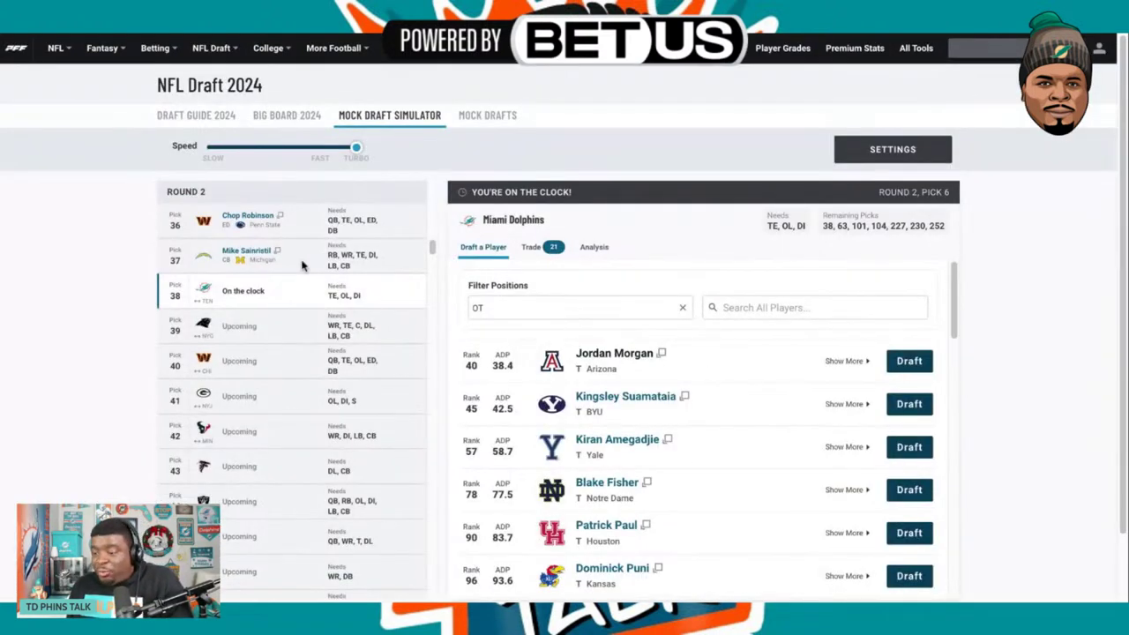
left_click(914, 365)
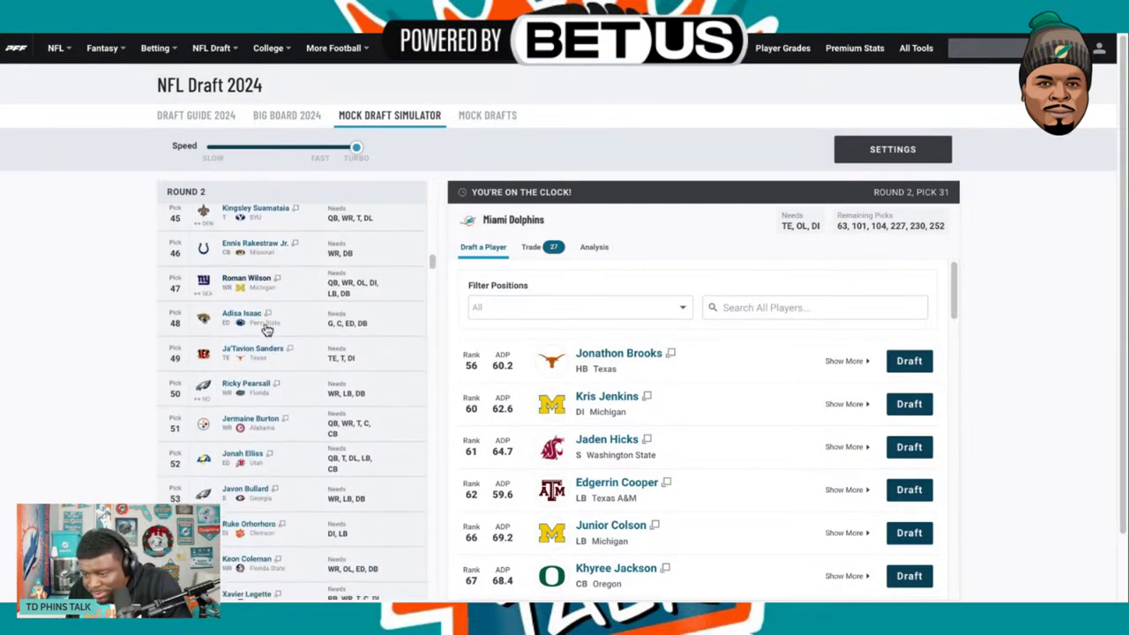
Review the round 2 selections other teams made leading up to Miami's pick 63.
scroll(267, 329, "down", 1)
scroll(565, 353, "down", 1)
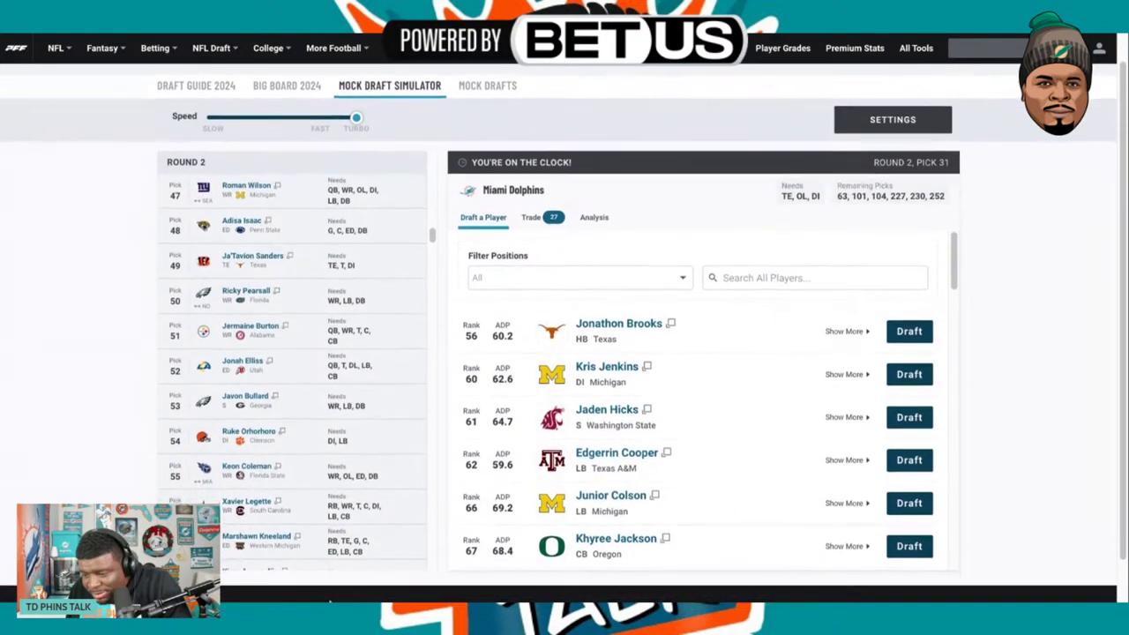
scroll(564, 353, "down", 1)
scroll(277, 471, "down", 1)
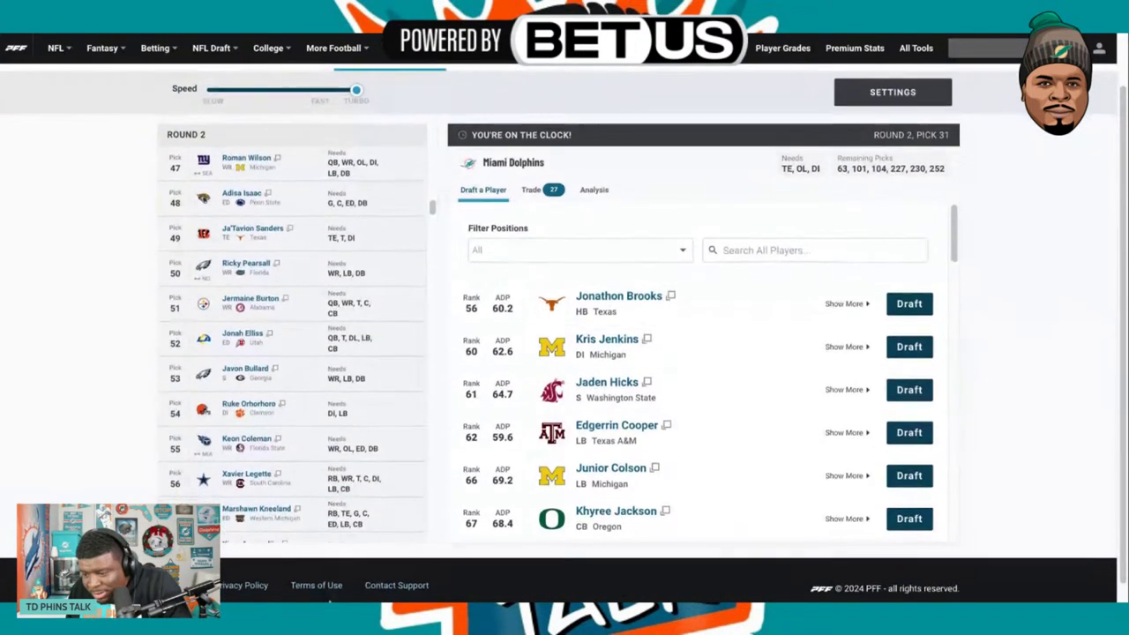
scroll(276, 472, "down", 2)
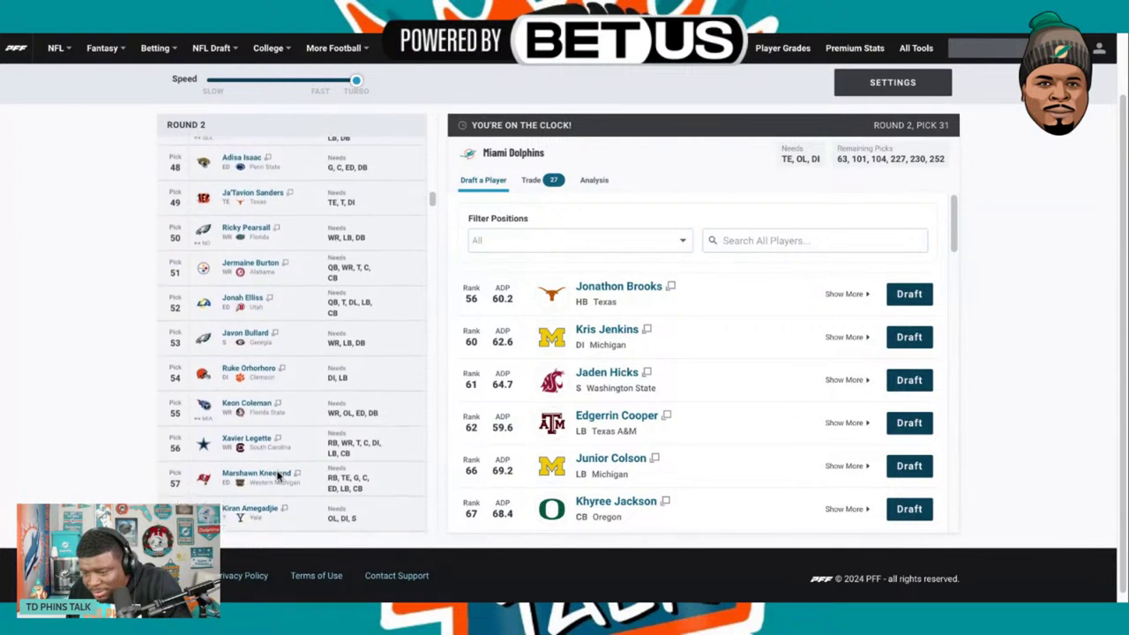
scroll(276, 472, "down", 3)
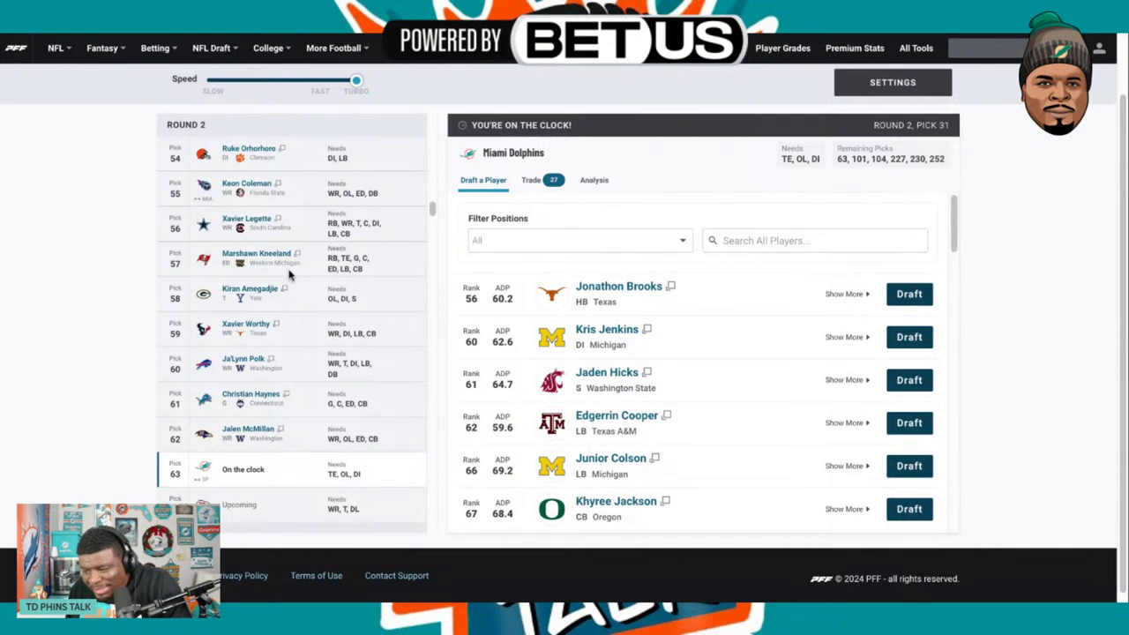
scroll(275, 351, "down", 3)
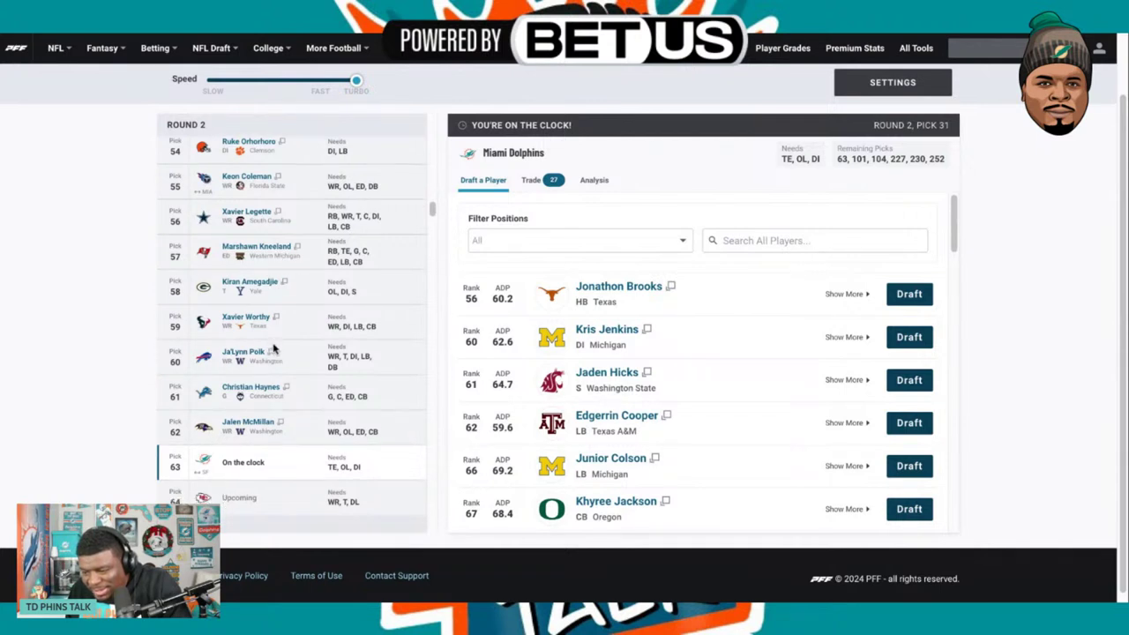
scroll(271, 333, "down", 2)
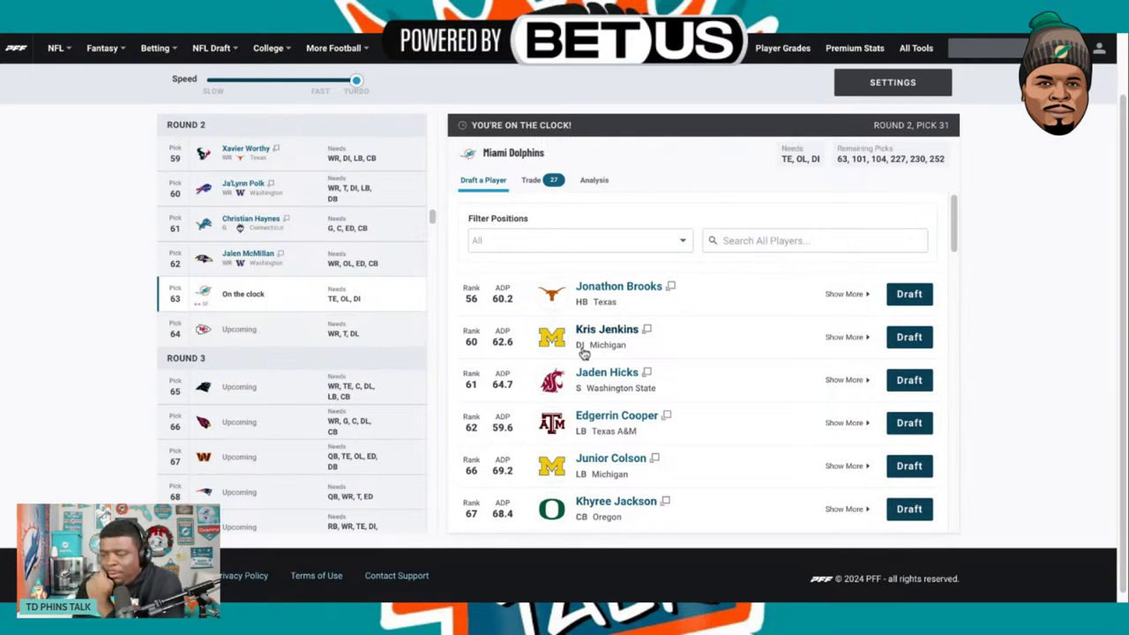
Restrict the available players to the DI position and review the round 2 selections leading up to pick 63.
left_click(584, 241)
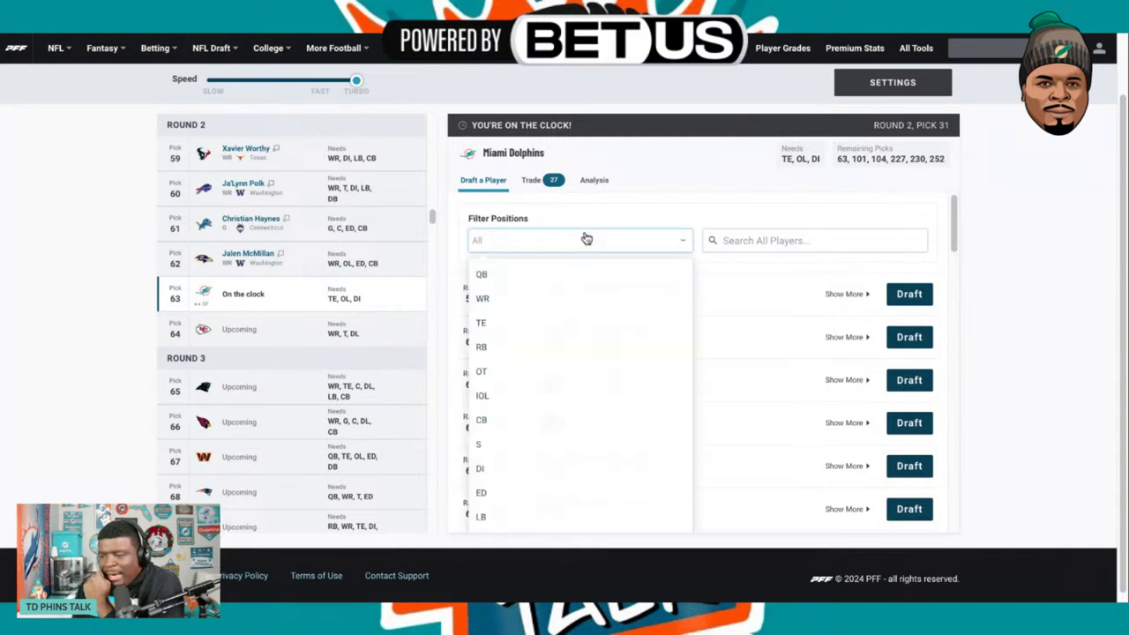
left_click(484, 475)
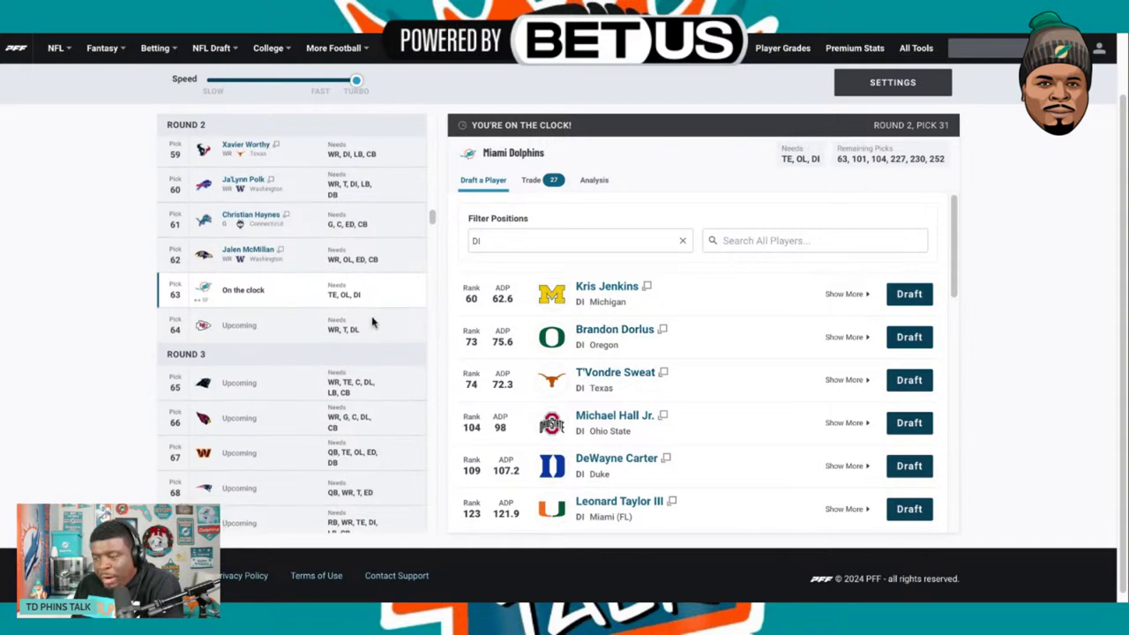
scroll(375, 324, "down", 1)
scroll(371, 323, "up", 2)
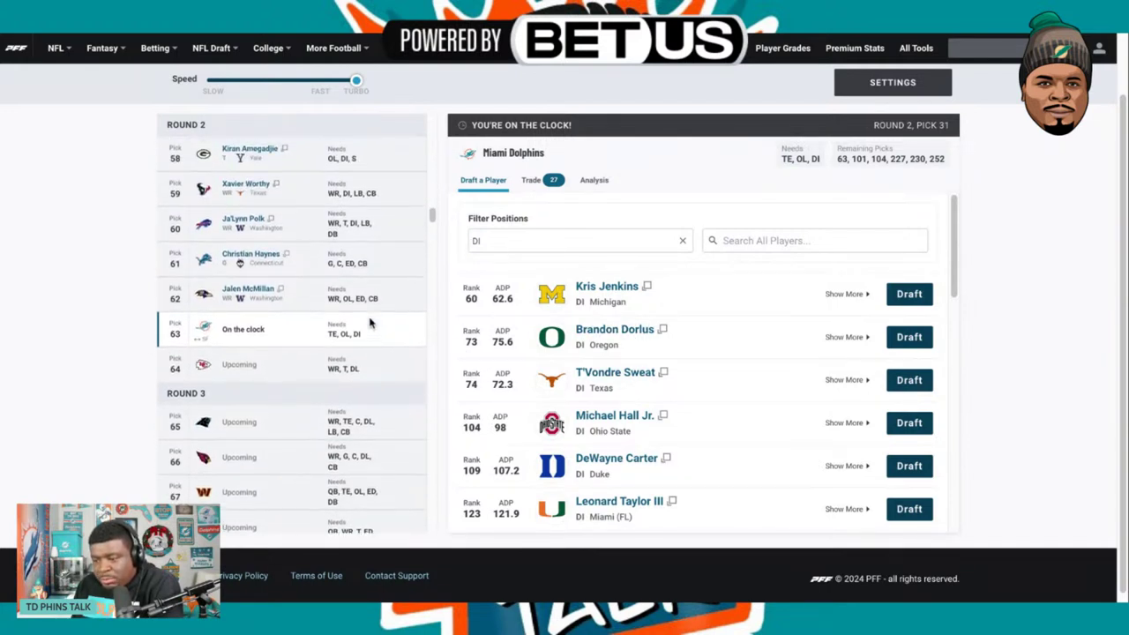
scroll(368, 323, "up", 1)
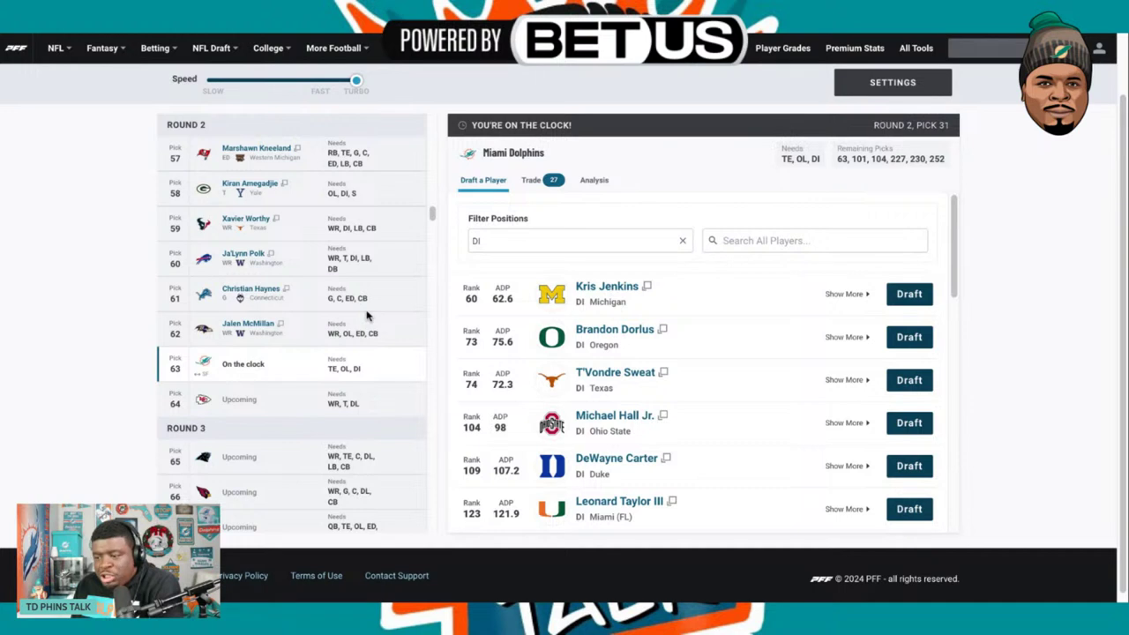
Replace the DI position filter with WR so that only wide receivers are listed.
left_click(556, 247)
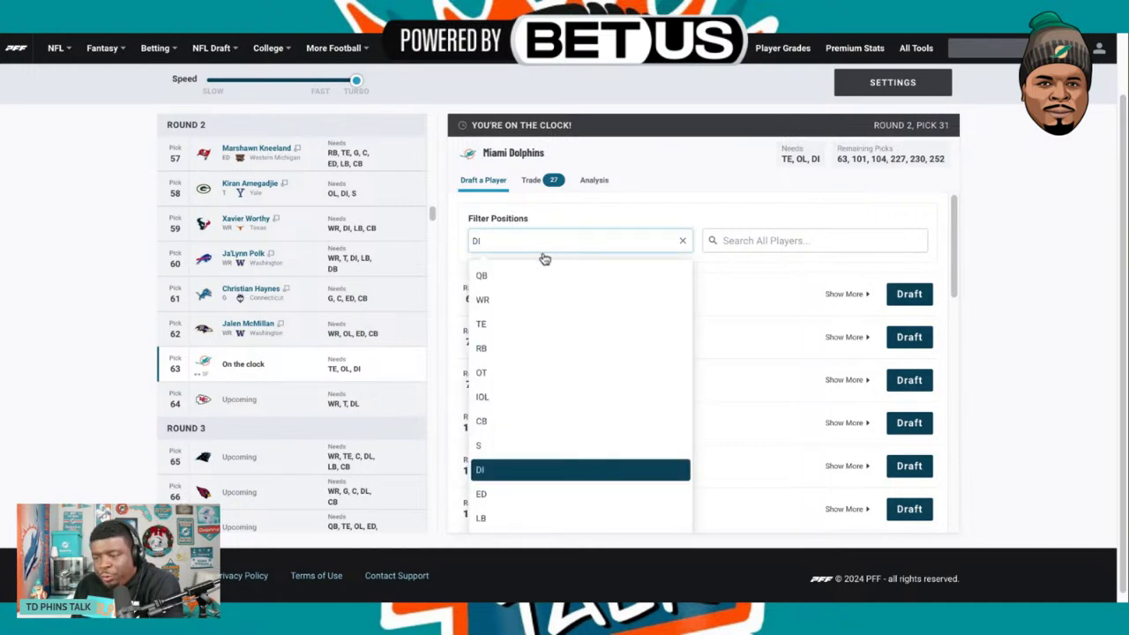
left_click(506, 302)
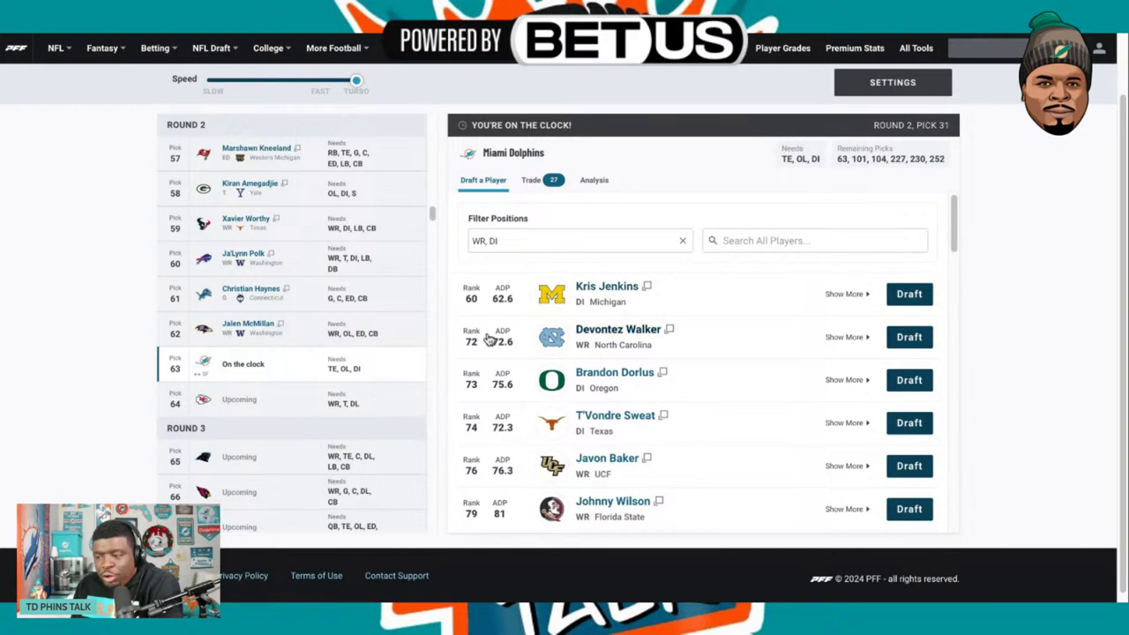
left_click(683, 241)
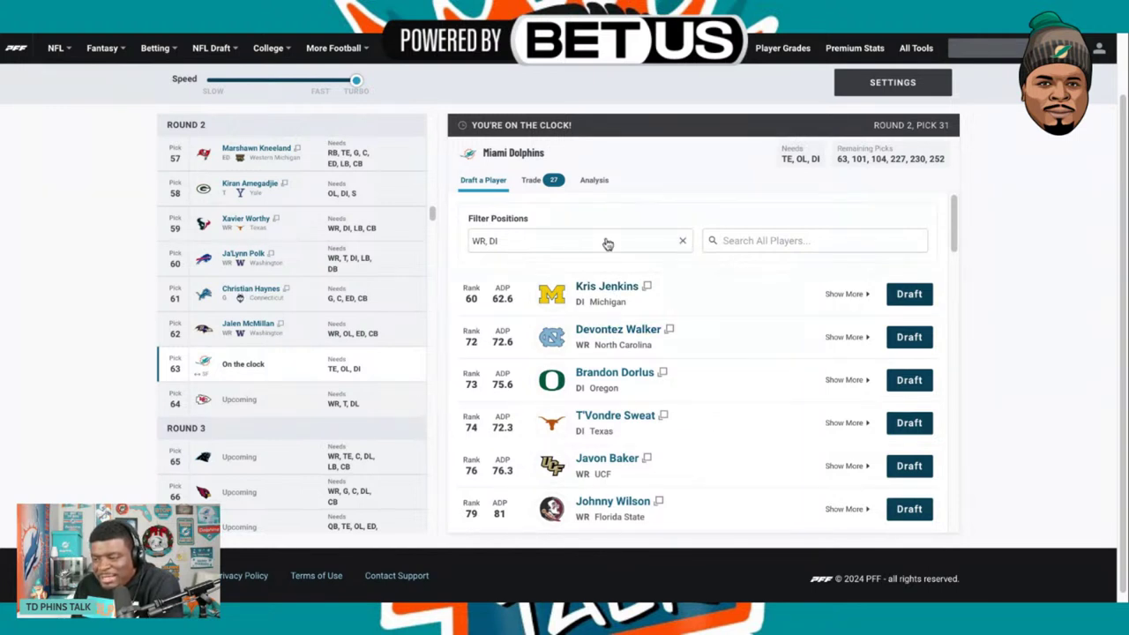
left_click(545, 243)
left_click(506, 304)
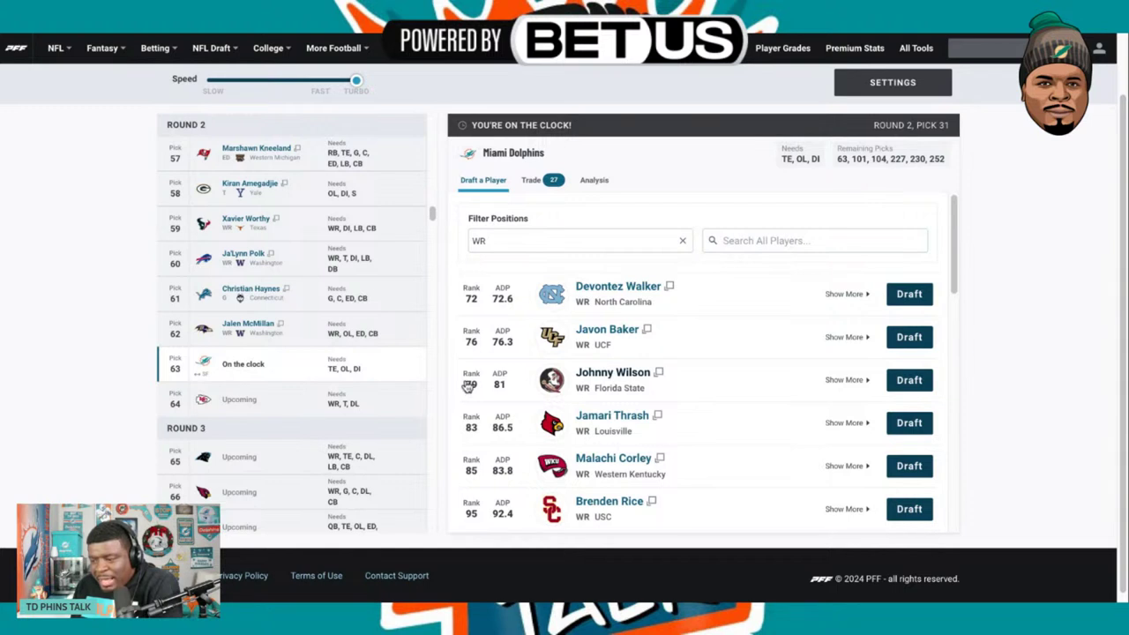
Look through the available wide receivers and return to the start of the list.
scroll(577, 382, "down", 1)
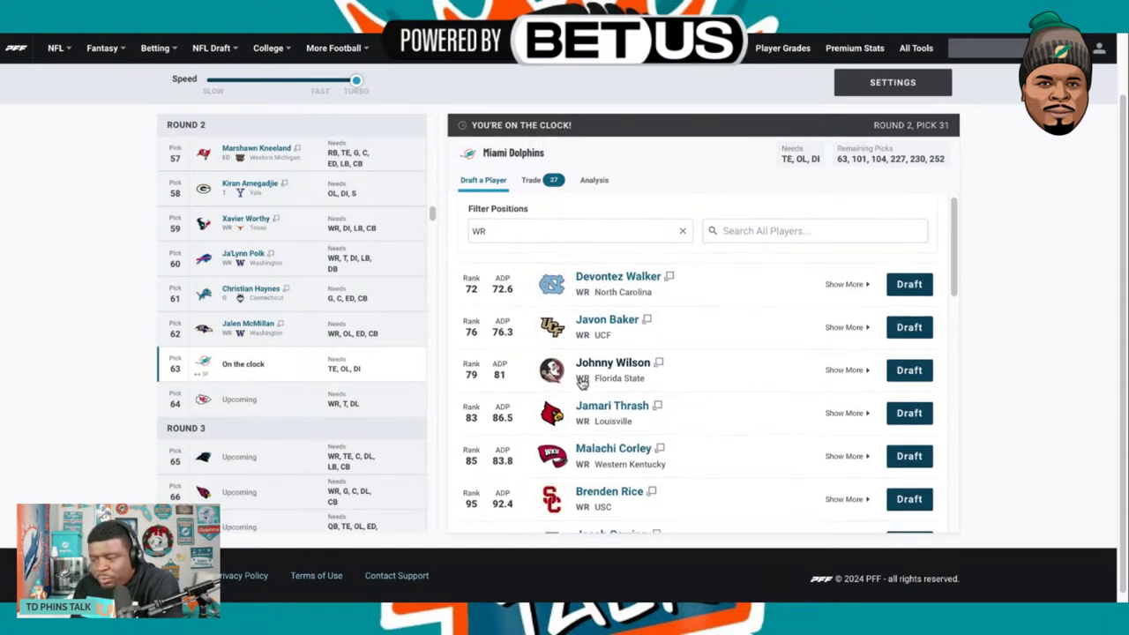
scroll(580, 382, "down", 2)
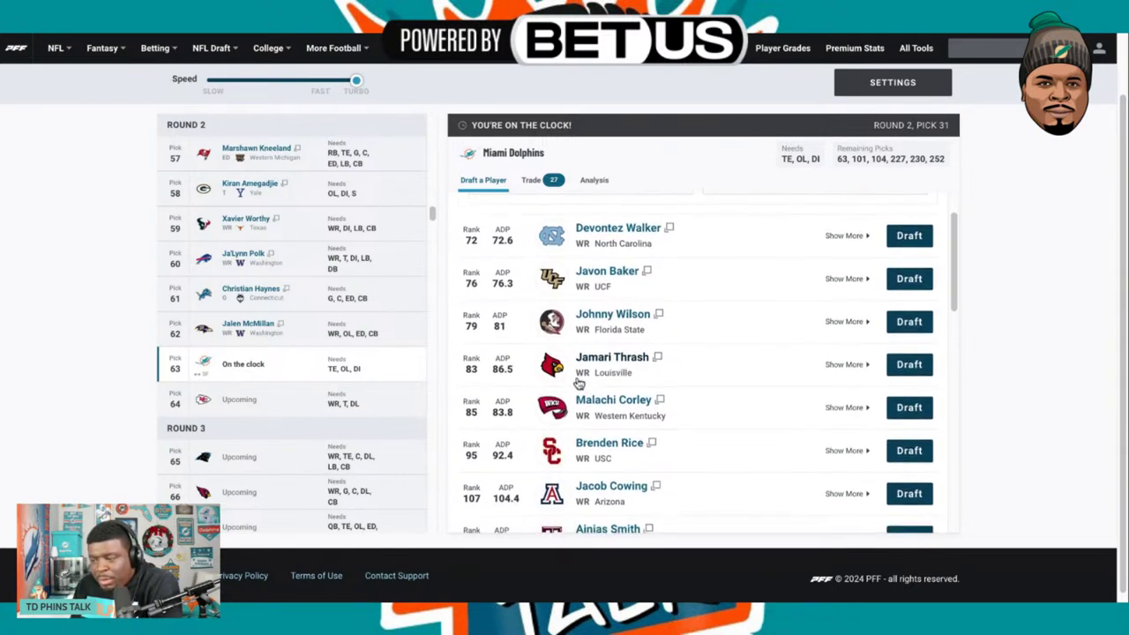
scroll(577, 382, "down", 1)
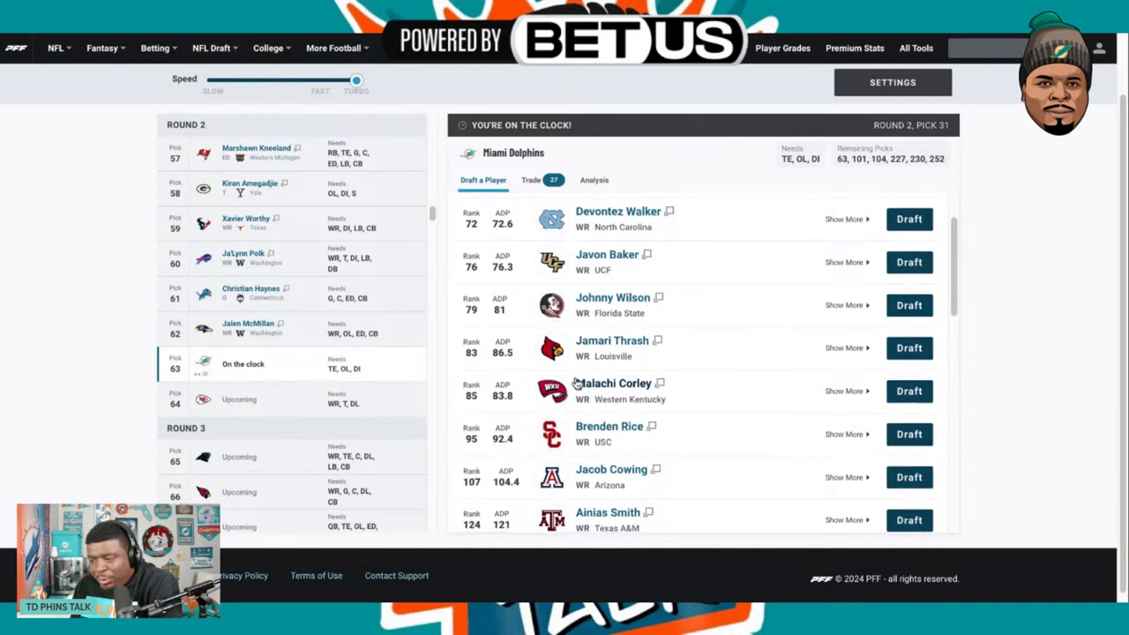
scroll(576, 382, "down", 1)
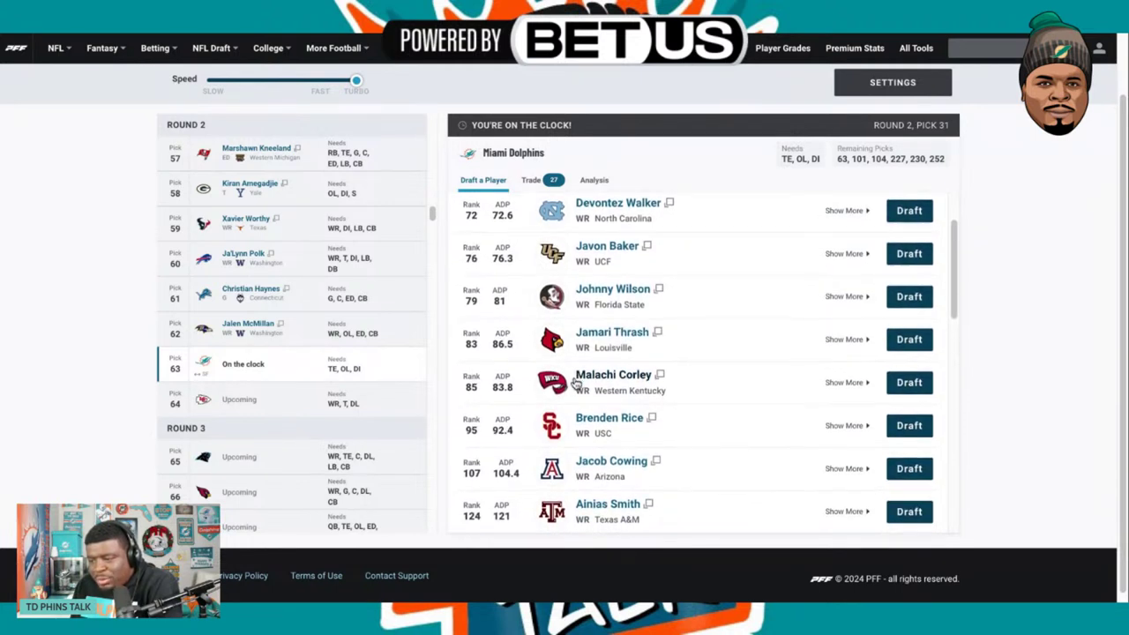
scroll(575, 384, "down", 1)
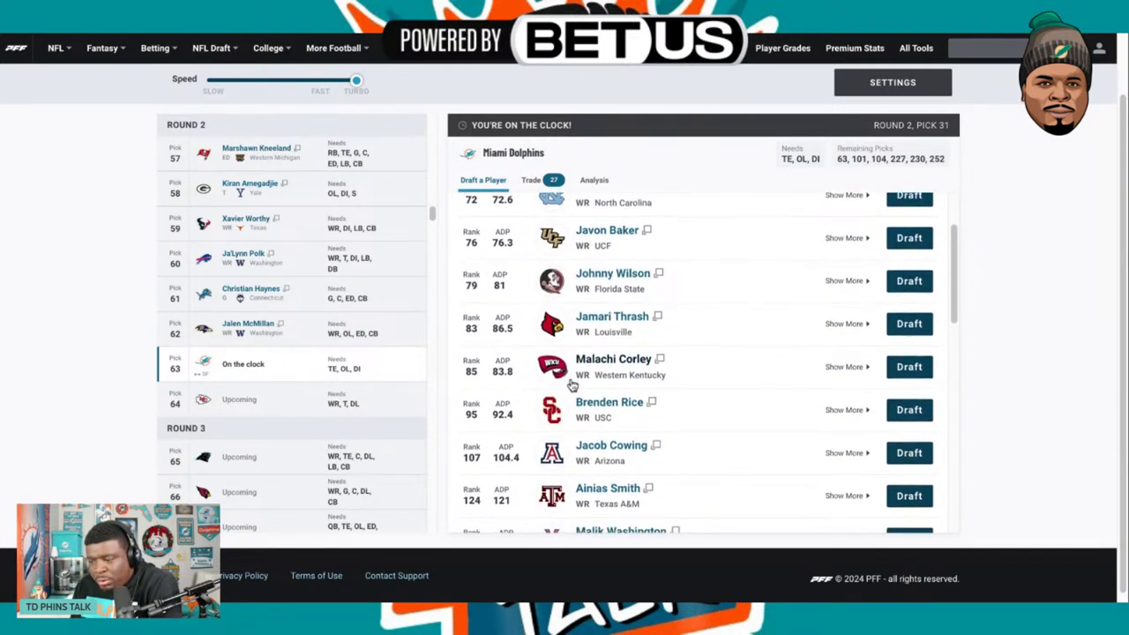
scroll(571, 385, "down", 1)
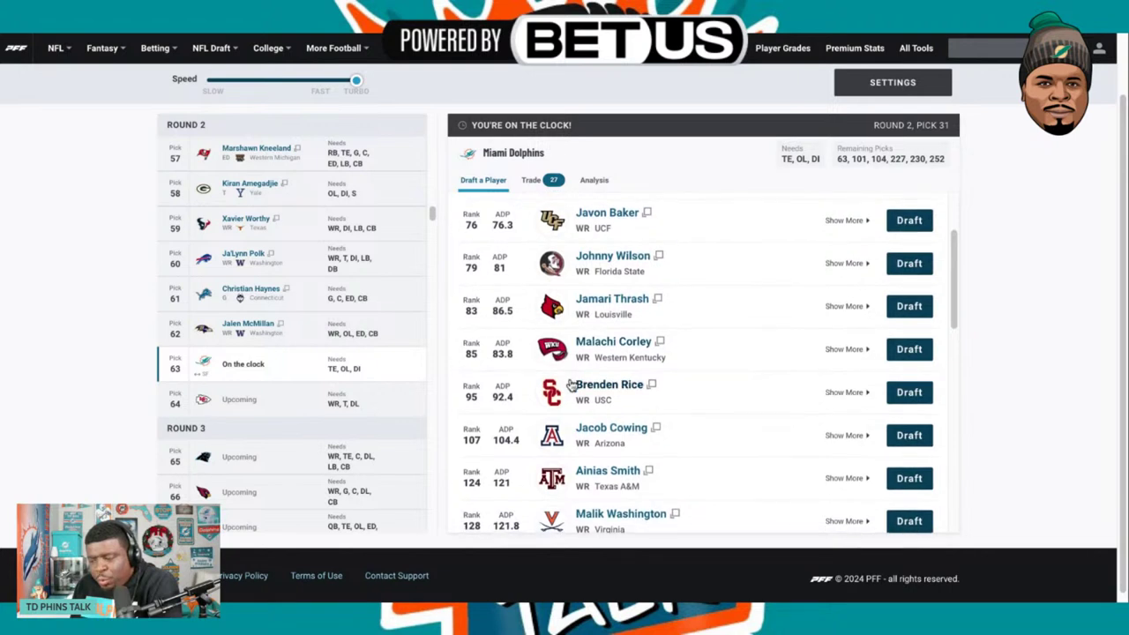
scroll(571, 384, "up", 5)
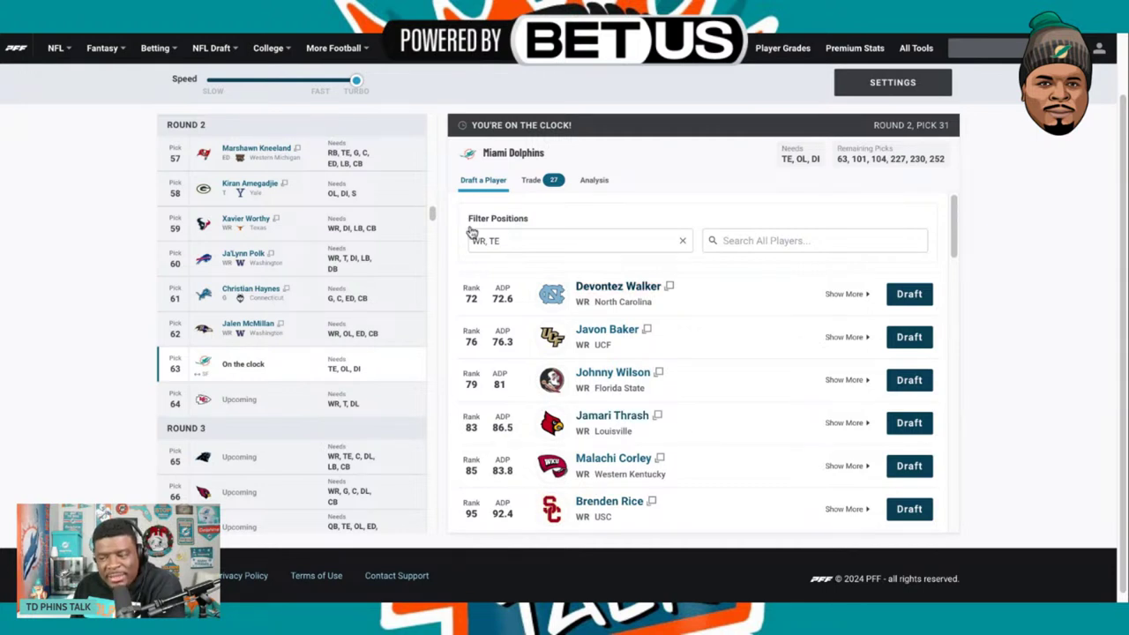
Trade Miami's pick 63 to the New York Jets for picks 72 and 111, and resume the draft.
left_click(537, 183)
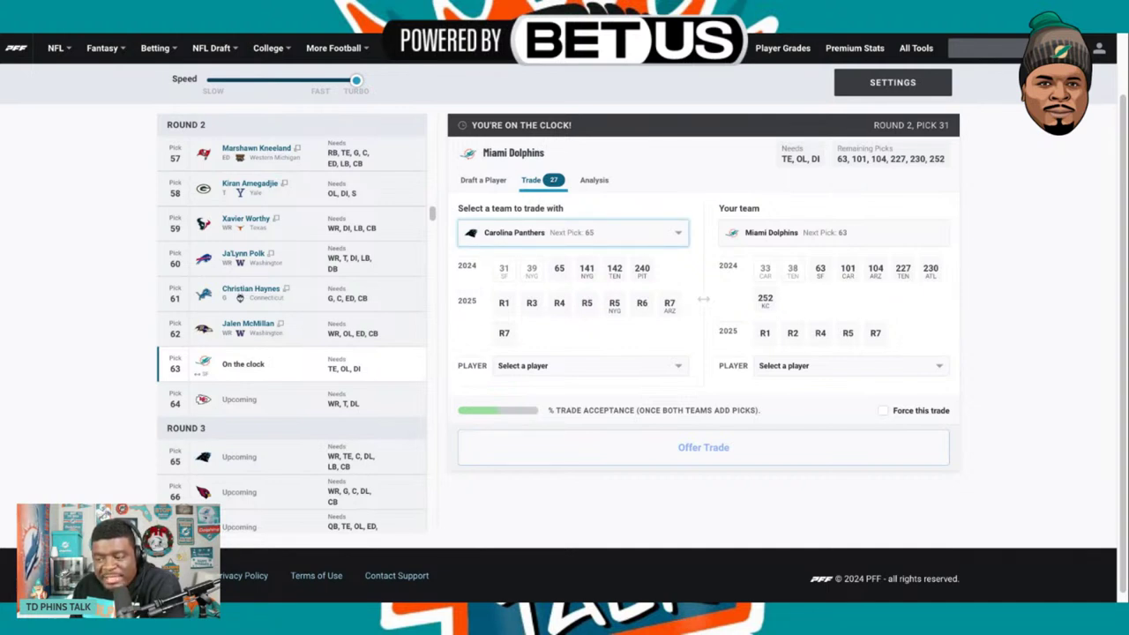
left_click(603, 341)
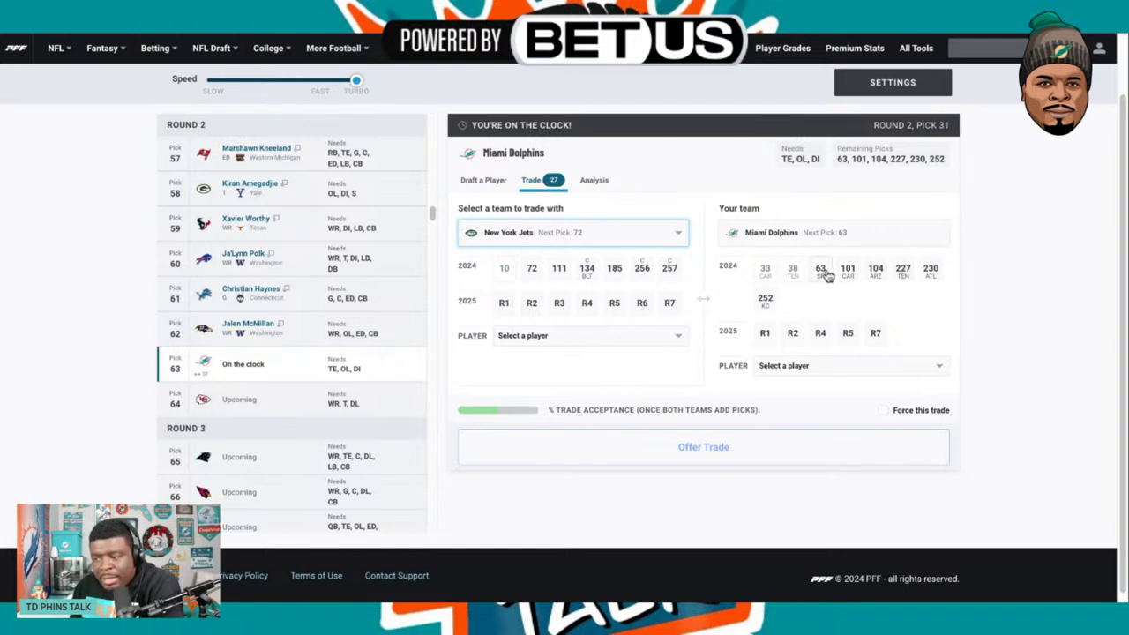
left_click(825, 274)
left_click(534, 269)
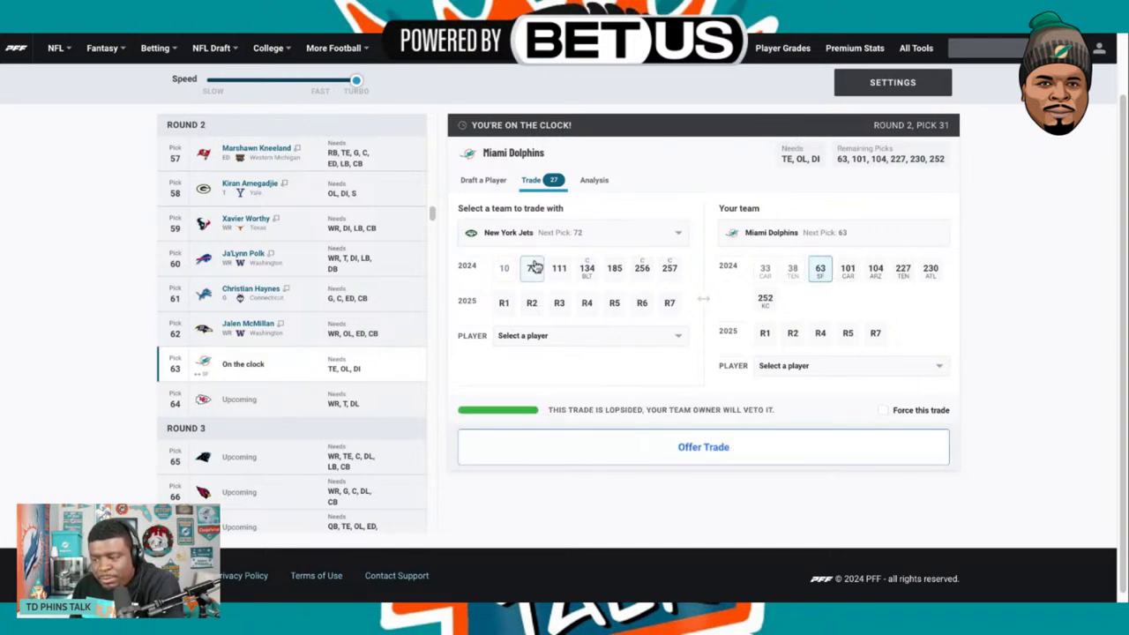
left_click(561, 272)
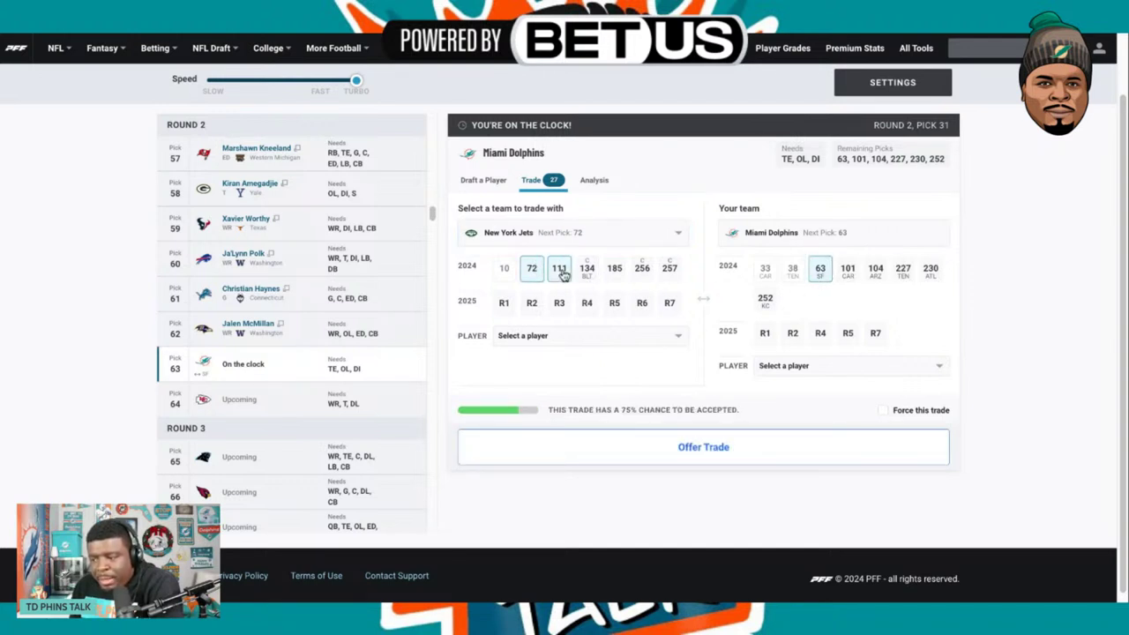
left_click(669, 456)
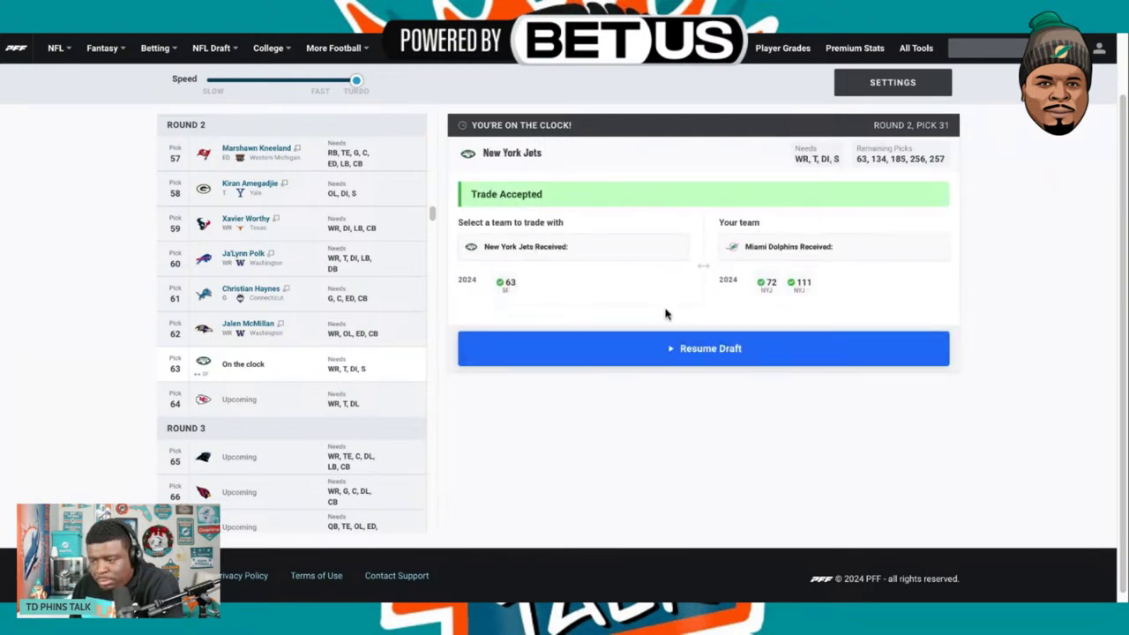
left_click(677, 353)
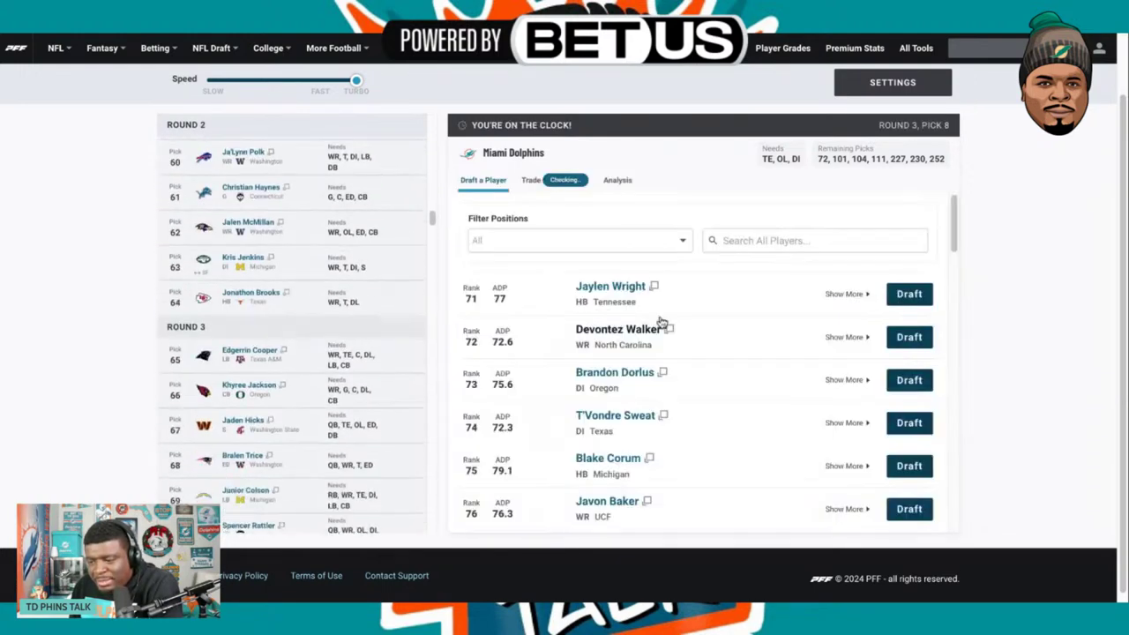
Review the selections made from pick 59 through 71 and draft Texas defensive lineman T'Vondre Sweat with pick 72.
scroll(282, 241, "up", 5)
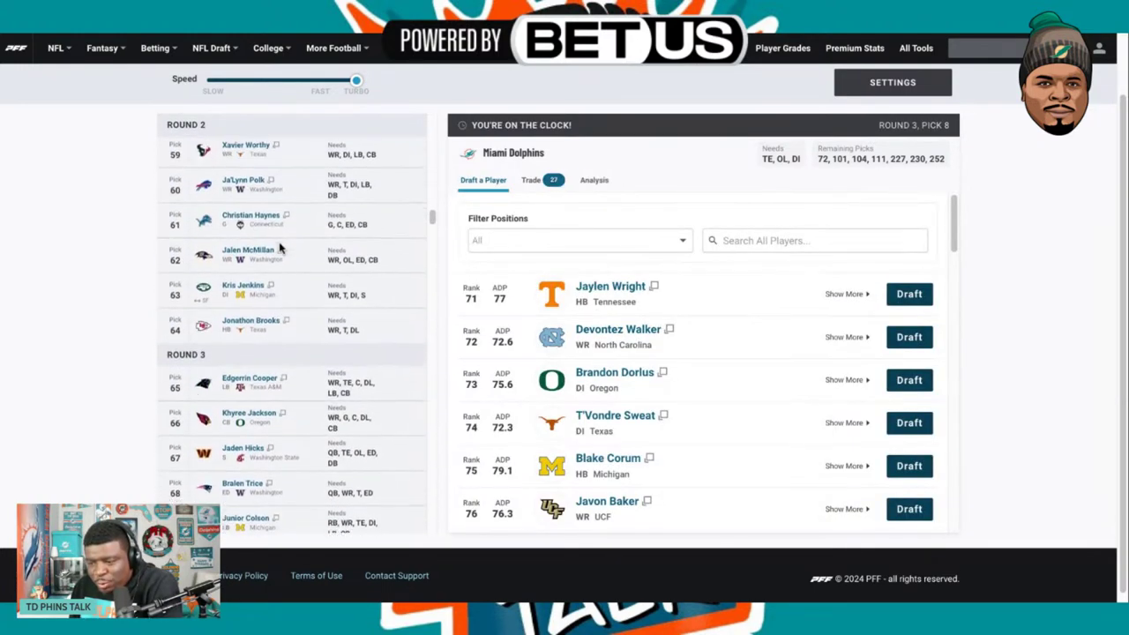
scroll(289, 285, "down", 1)
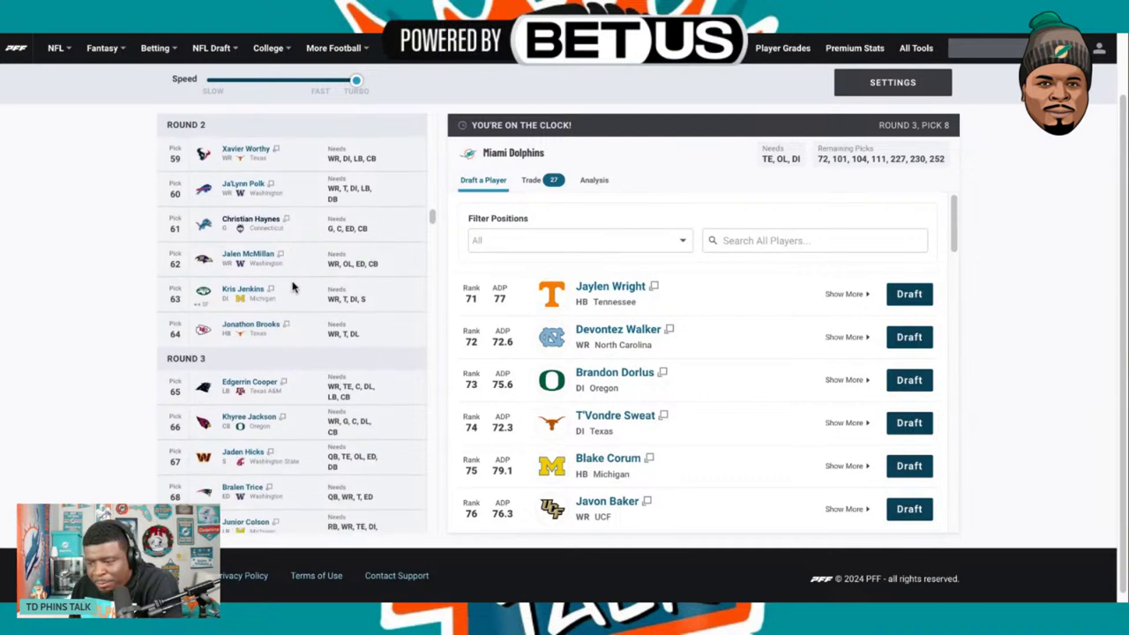
scroll(297, 300, "down", 3)
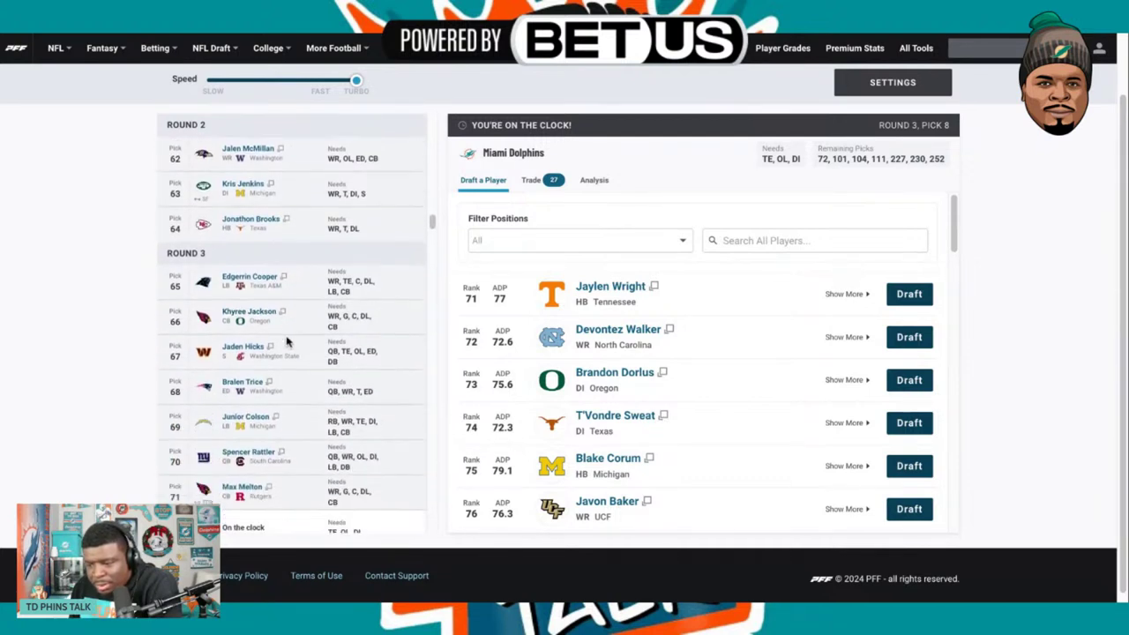
scroll(287, 341, "down", 1)
scroll(269, 313, "down", 3)
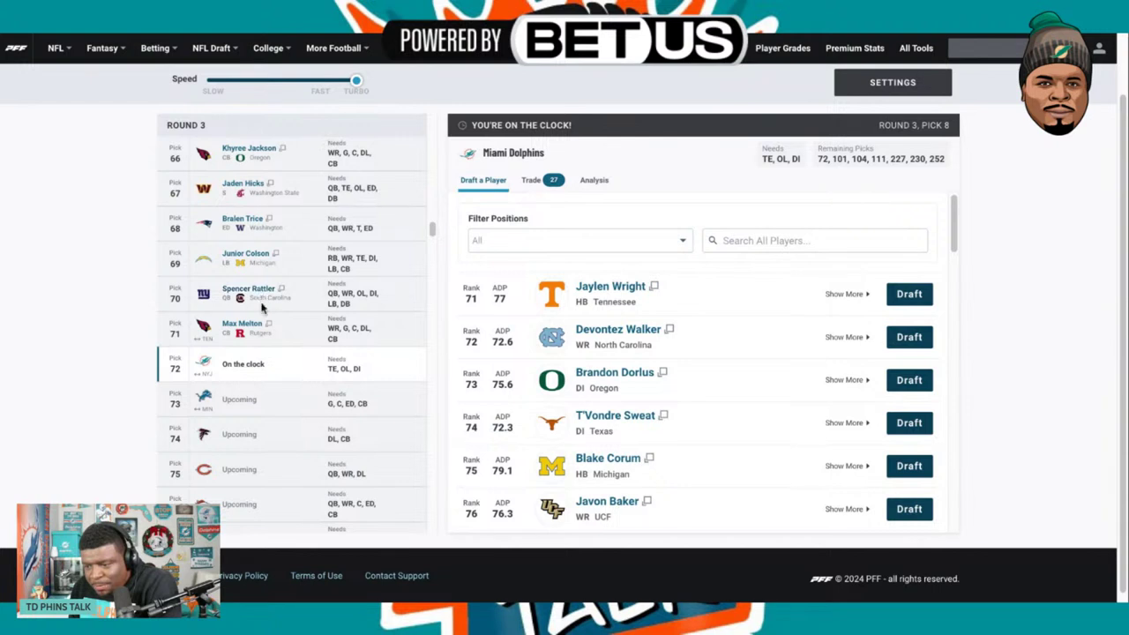
scroll(269, 306, "down", 2)
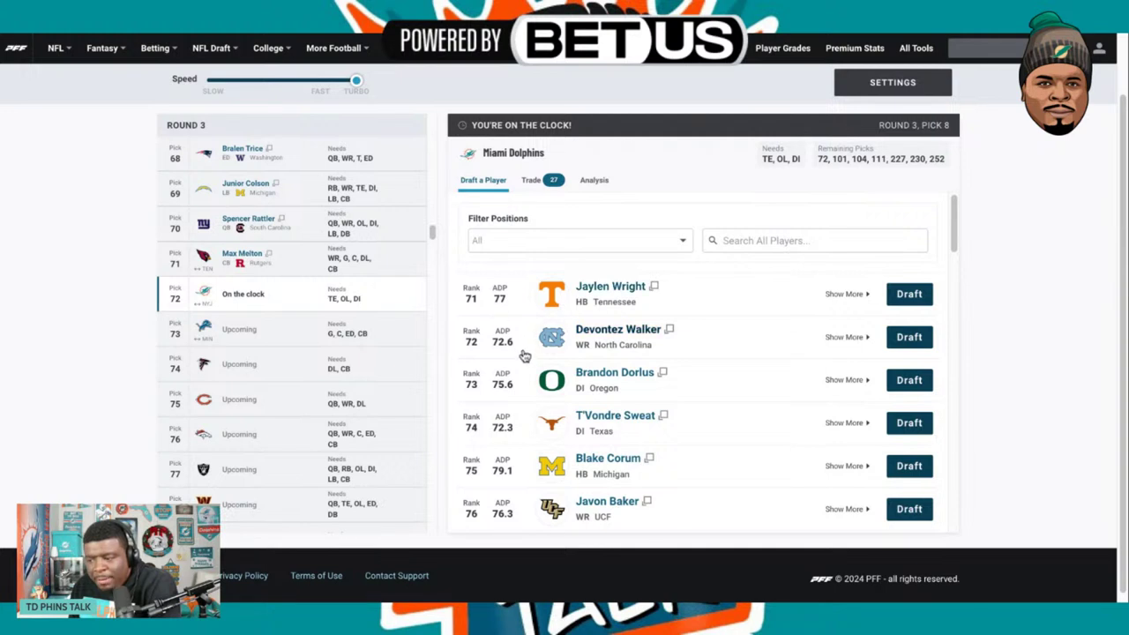
scroll(524, 352, "down", 1)
scroll(524, 351, "up", 1)
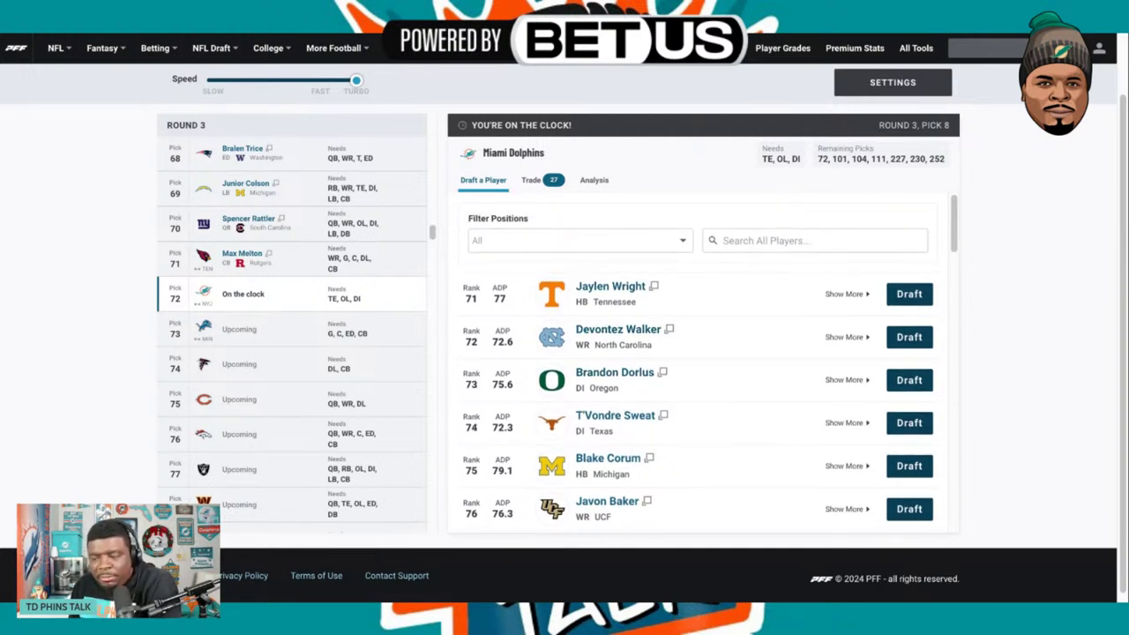
left_click(909, 424)
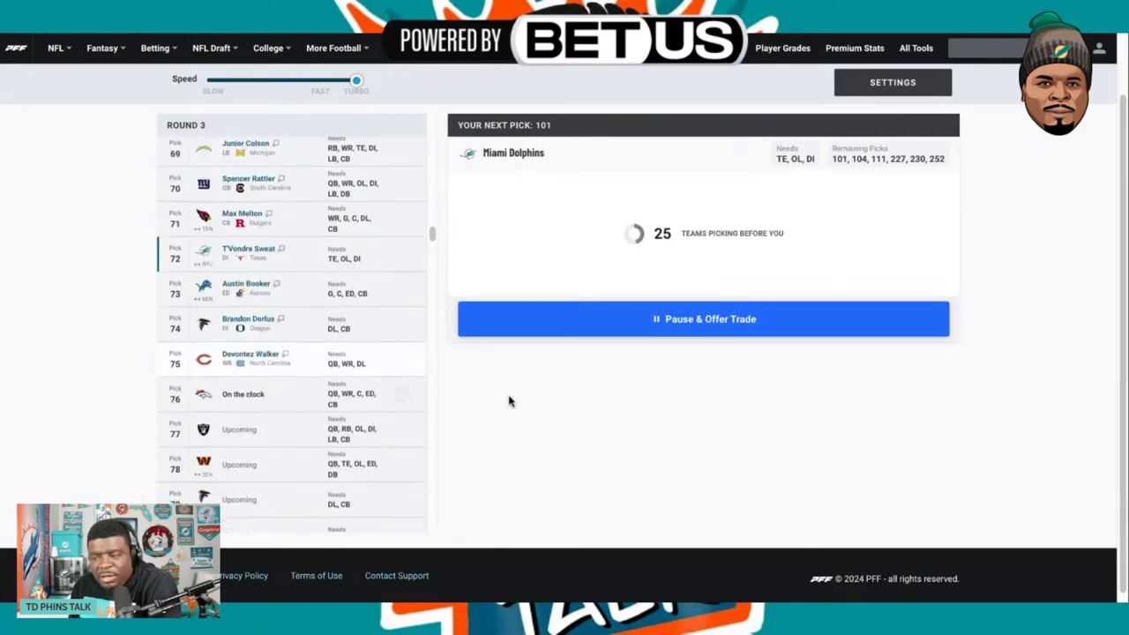
Pause the draft to offer a trade and review the round 3 selections made since Miami's pick 72.
left_click(728, 328)
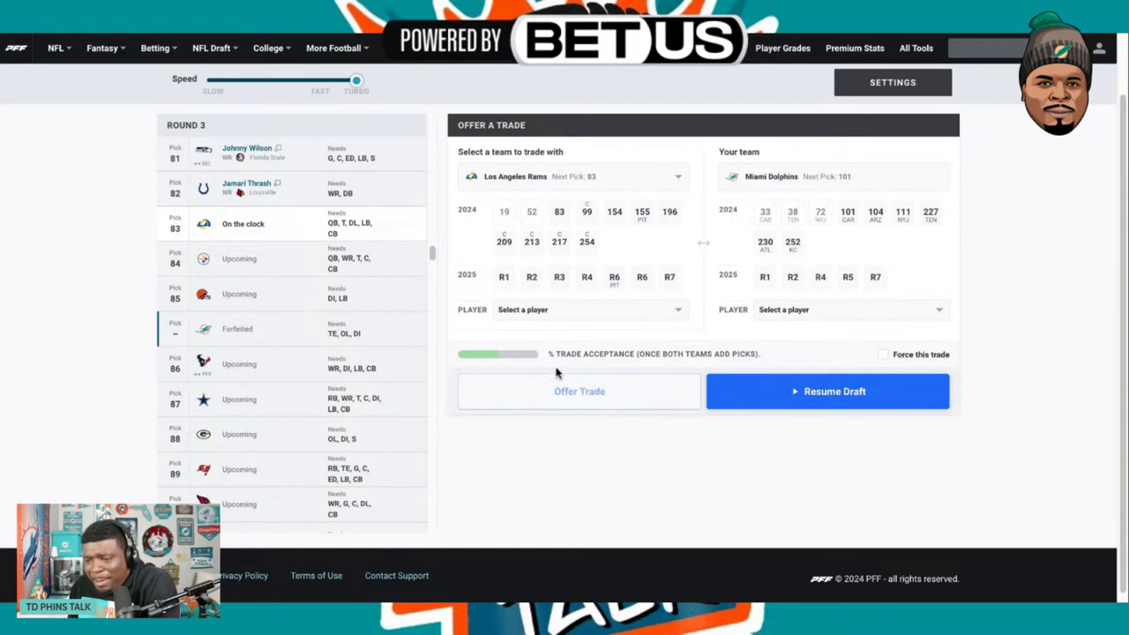
scroll(291, 266, "up", 4)
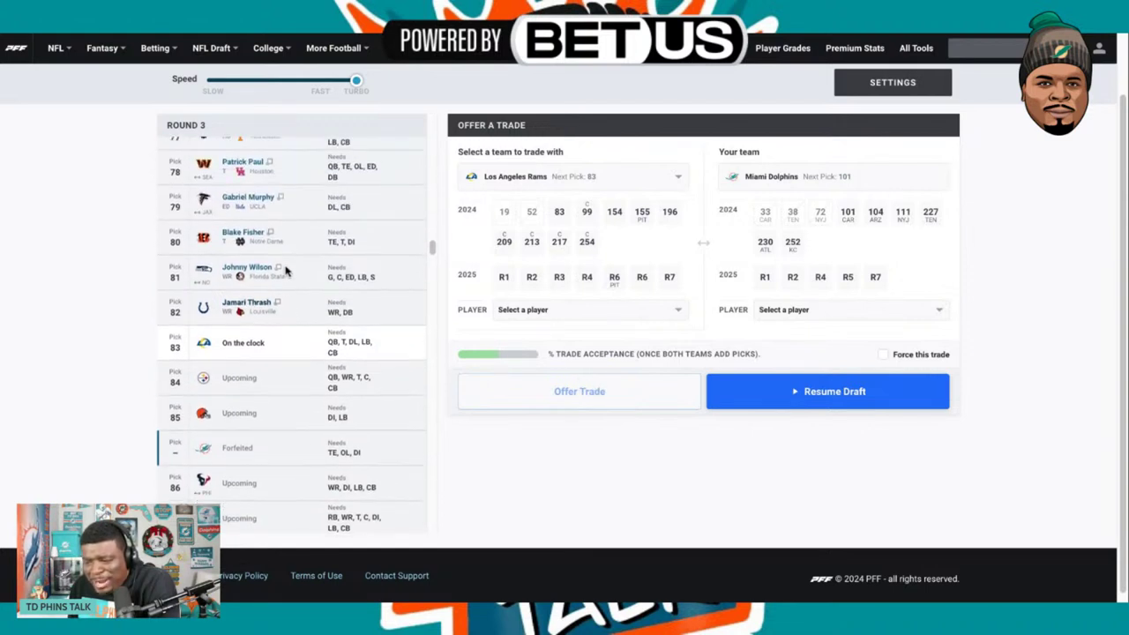
scroll(285, 273, "up", 4)
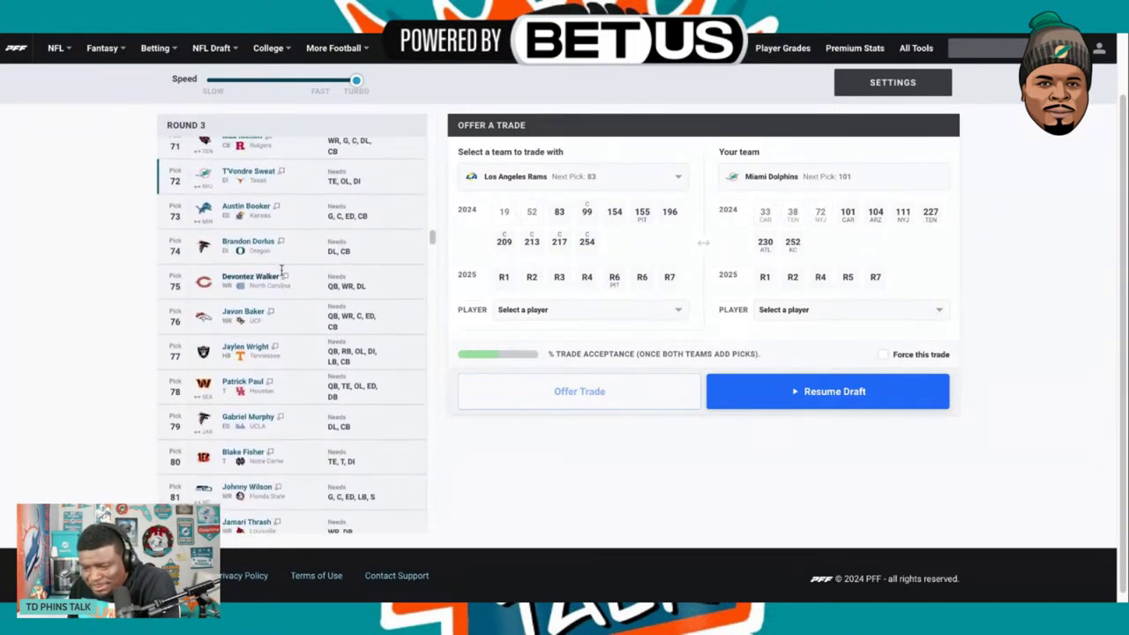
scroll(282, 274, "down", 3)
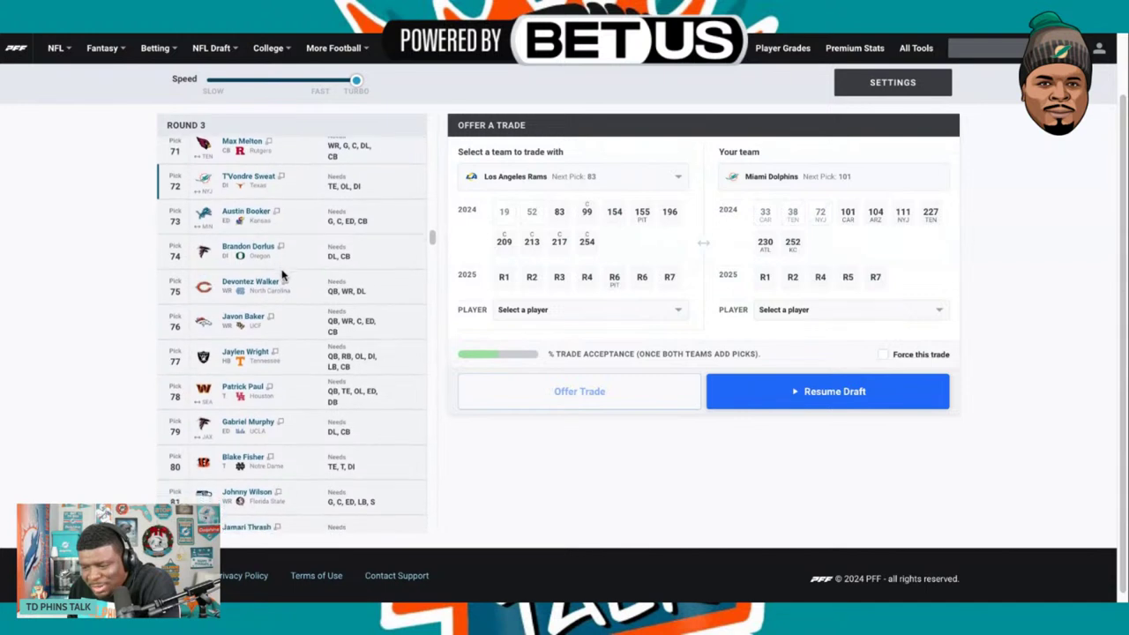
scroll(282, 275, "down", 1)
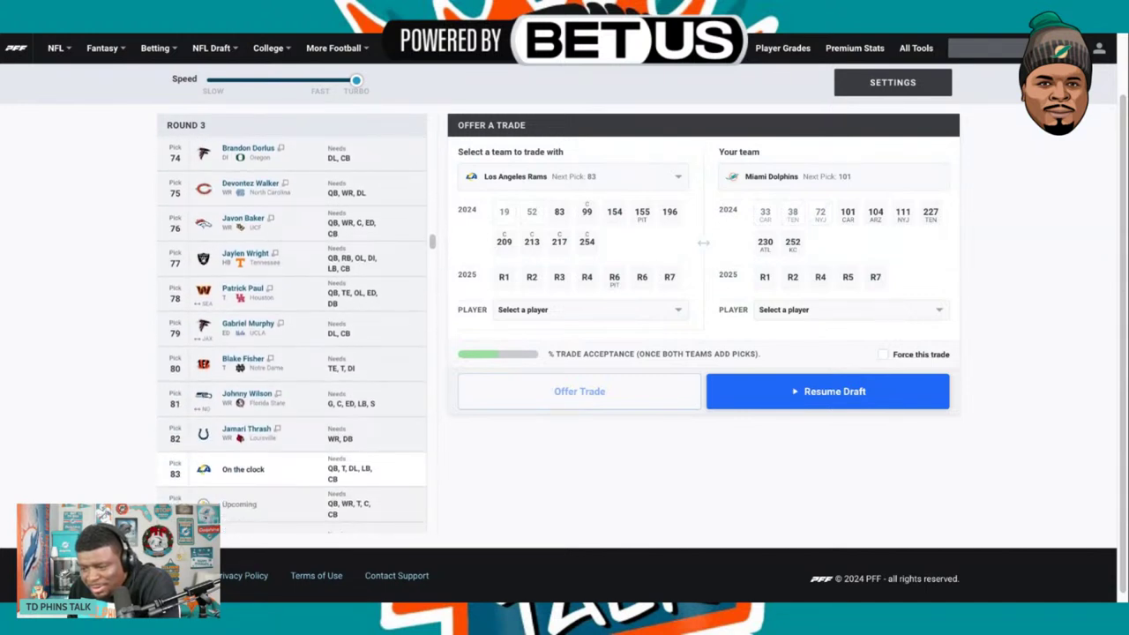
scroll(292, 338, "down", 1)
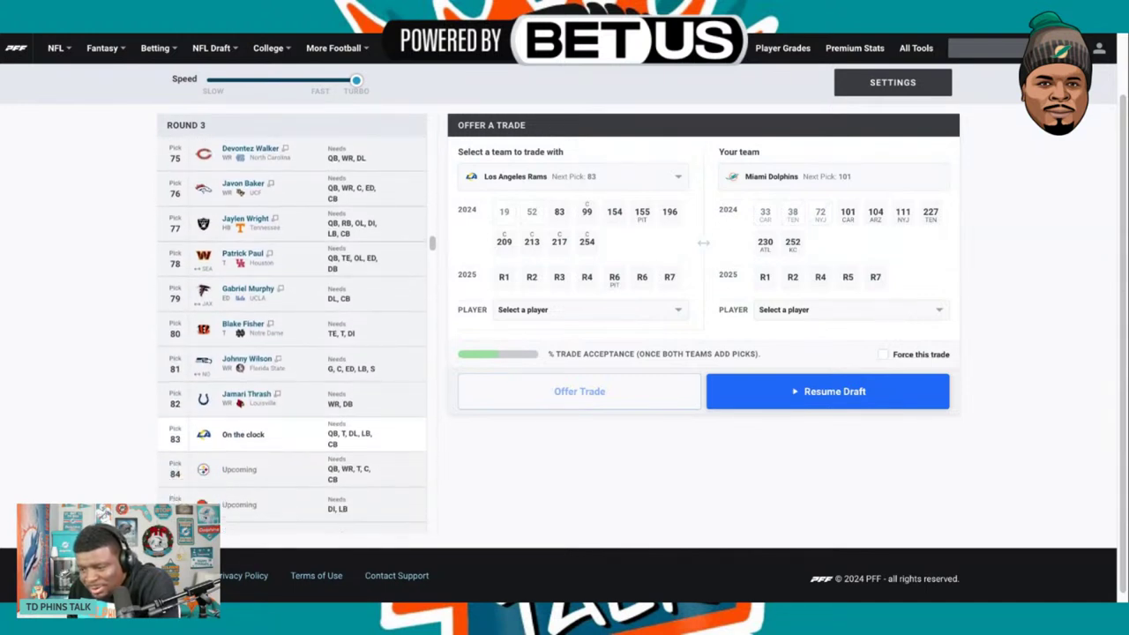
scroll(292, 335, "down", 2)
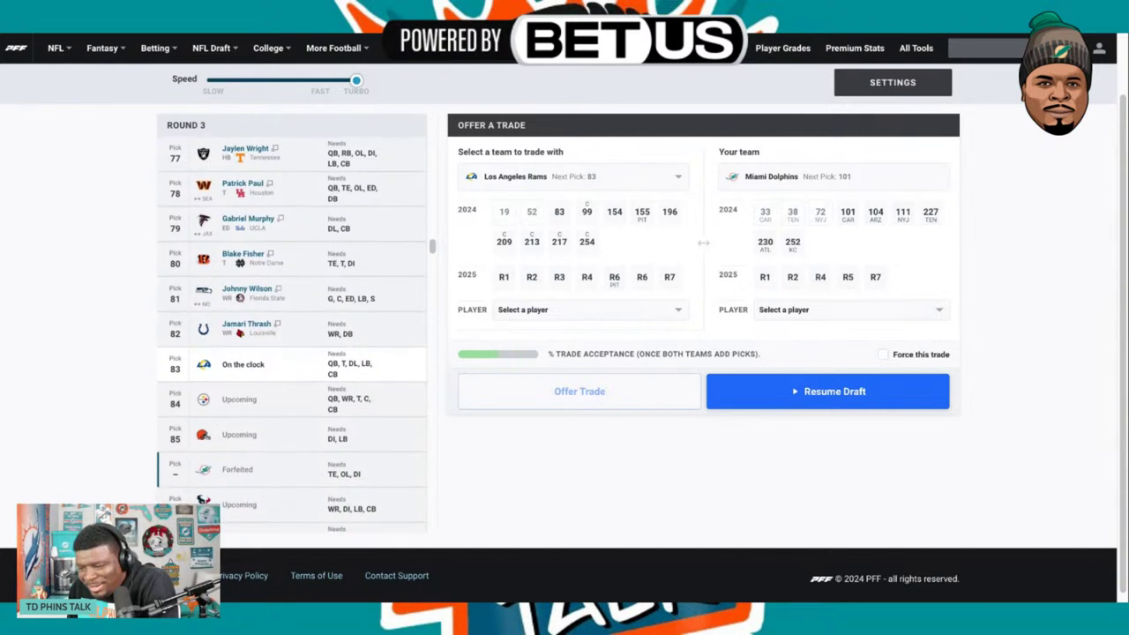
Set up a trade offer asking the Los Angeles Rams for pick 83 in exchange for Miami's pick 101.
scroll(292, 334, "down", 3)
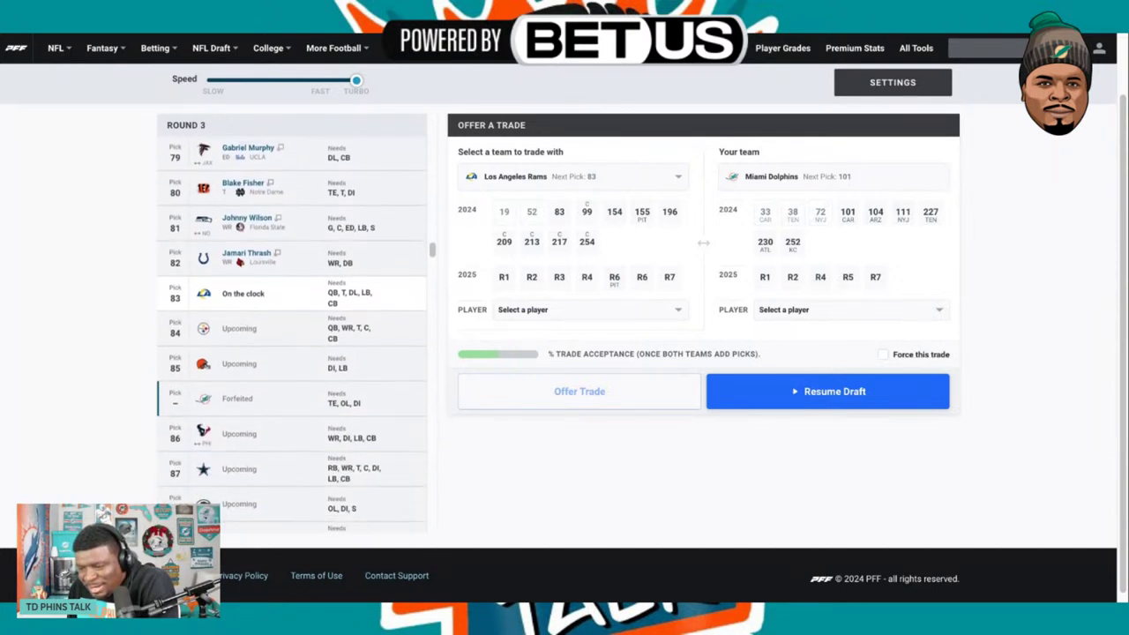
scroll(292, 336, "down", 1)
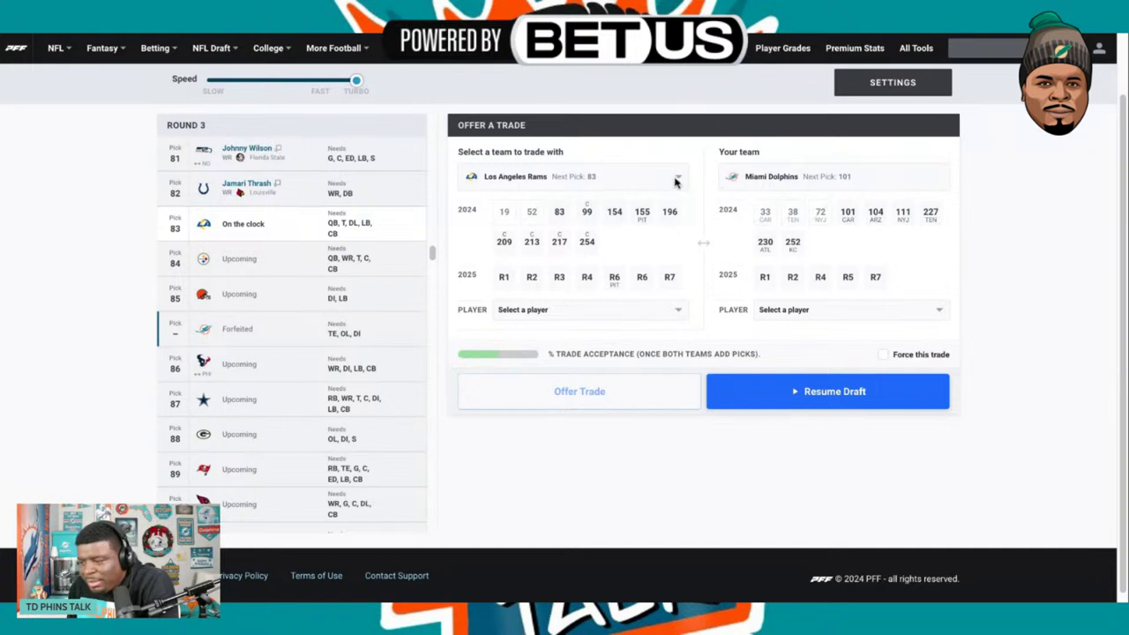
left_click(609, 183)
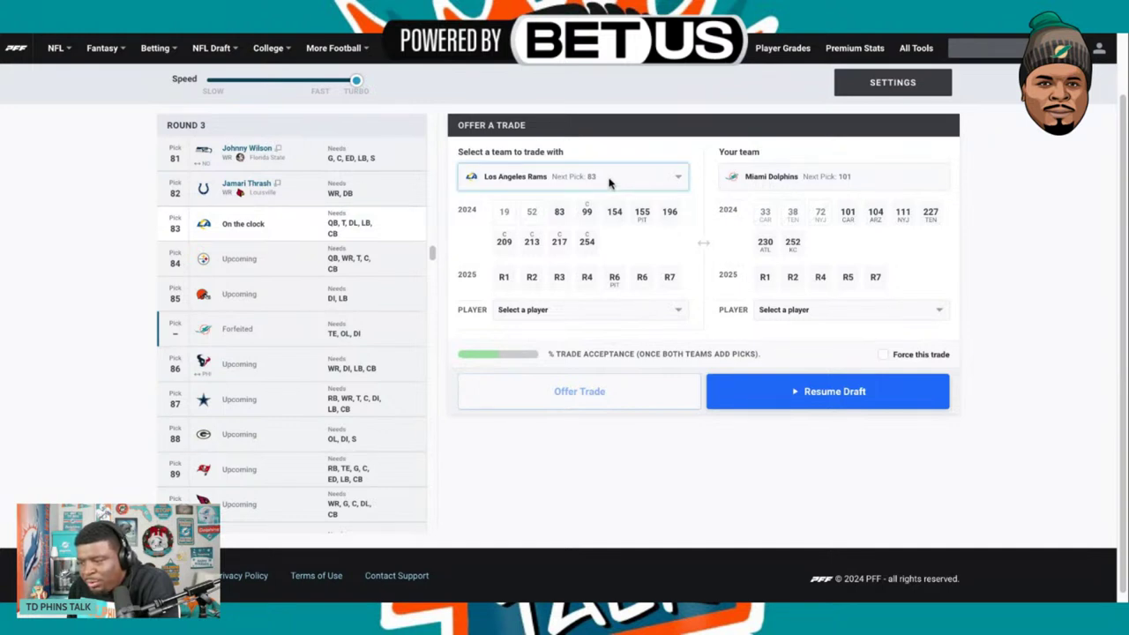
left_click(802, 179)
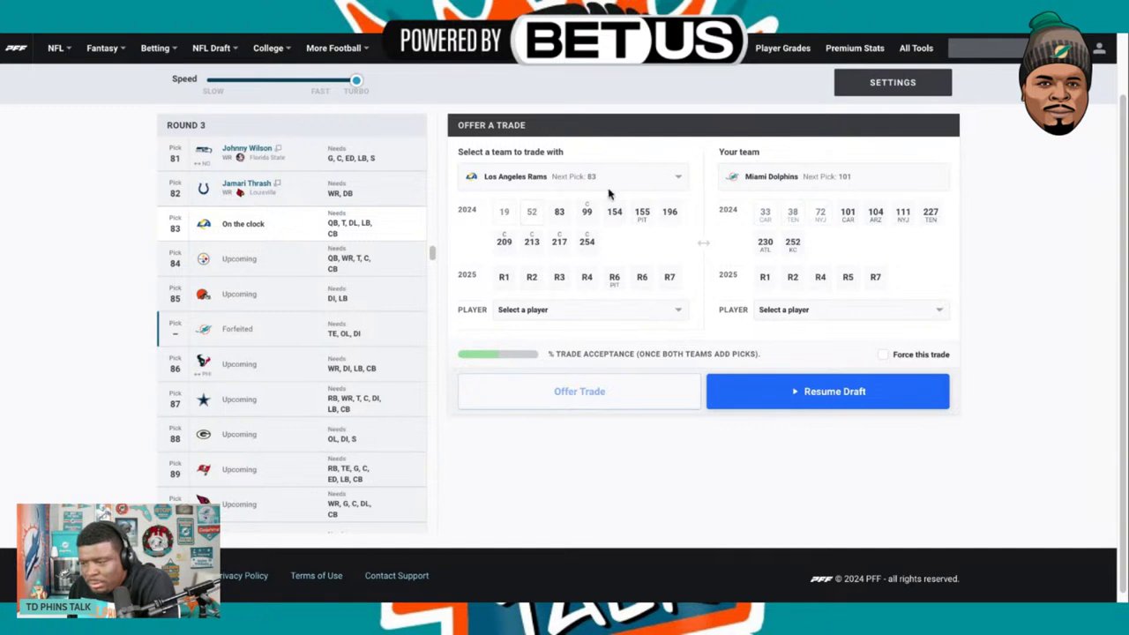
triple_click(748, 176)
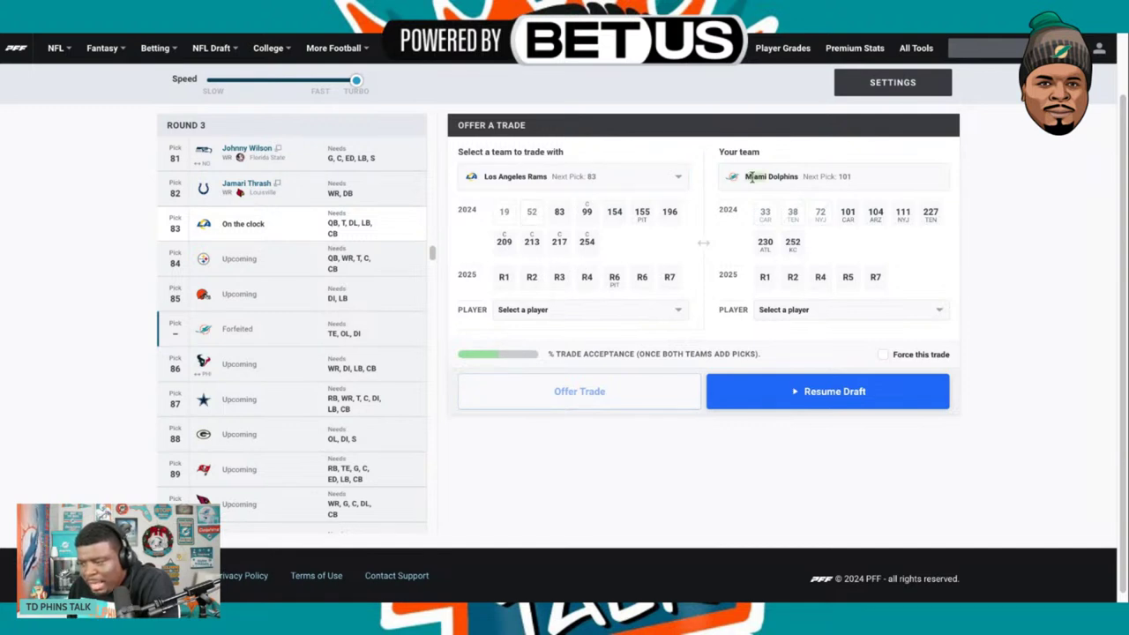
left_click(559, 218)
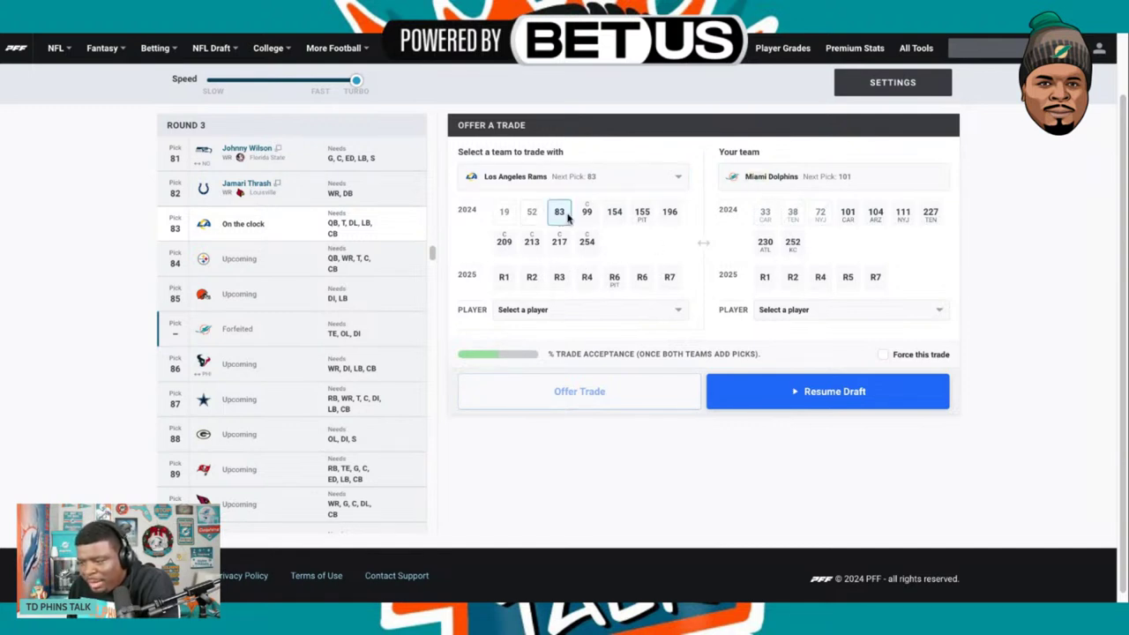
left_click(847, 215)
Compare adding Miami's picks 104, 111 and 227 to the offer, keeping only pick 111 alongside 101.
left_click(875, 215)
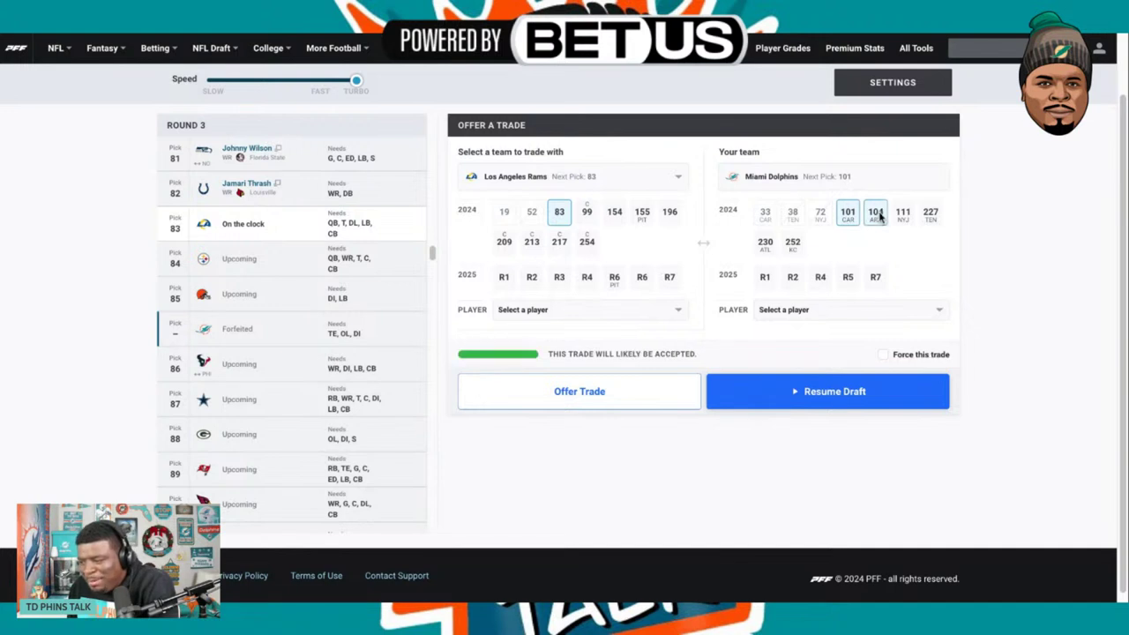
left_click(877, 219)
left_click(902, 217)
left_click(903, 217)
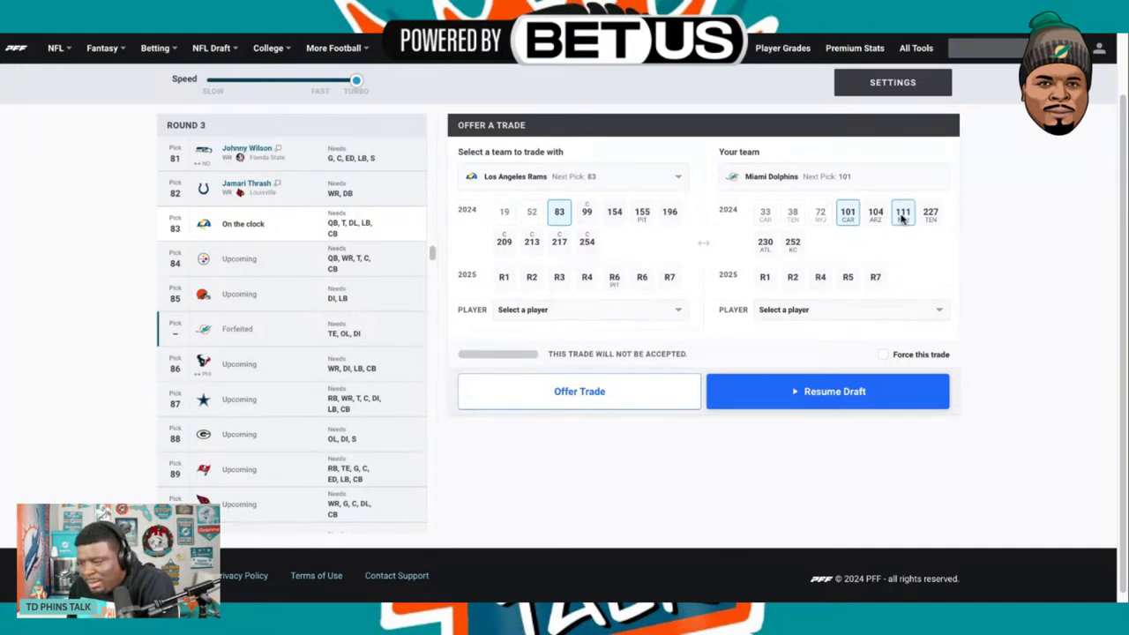
left_click(931, 217)
left_click(902, 217)
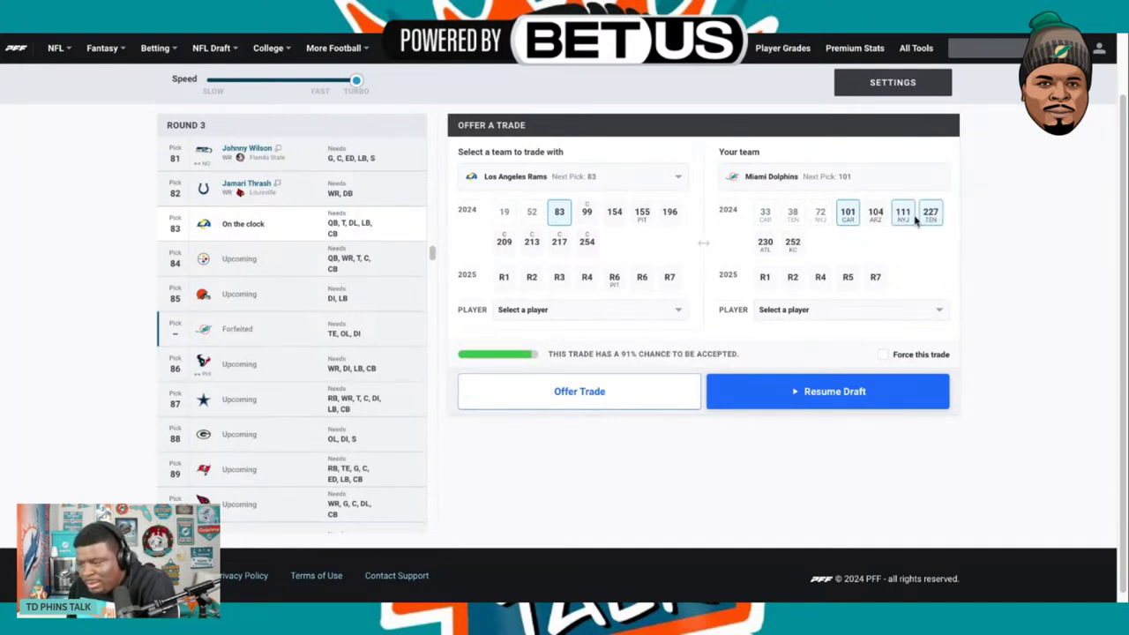
left_click(928, 221)
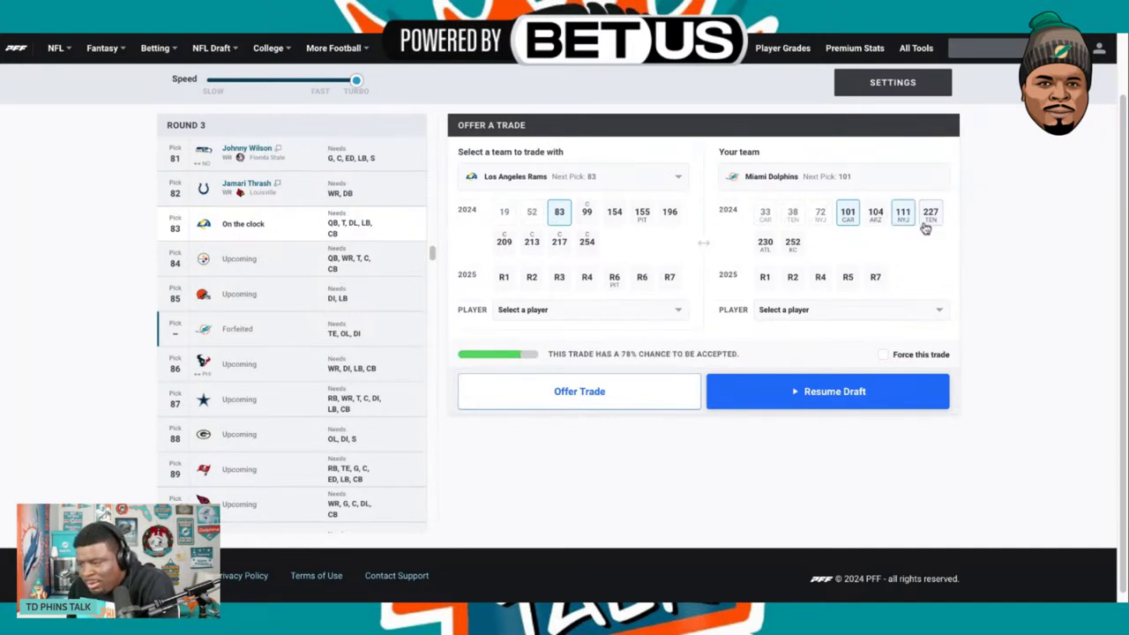
Try Rams picks 155, 196, 209 and 217 as extra return, settle on pick 254 and offer the trade.
left_click(647, 219)
left_click(644, 217)
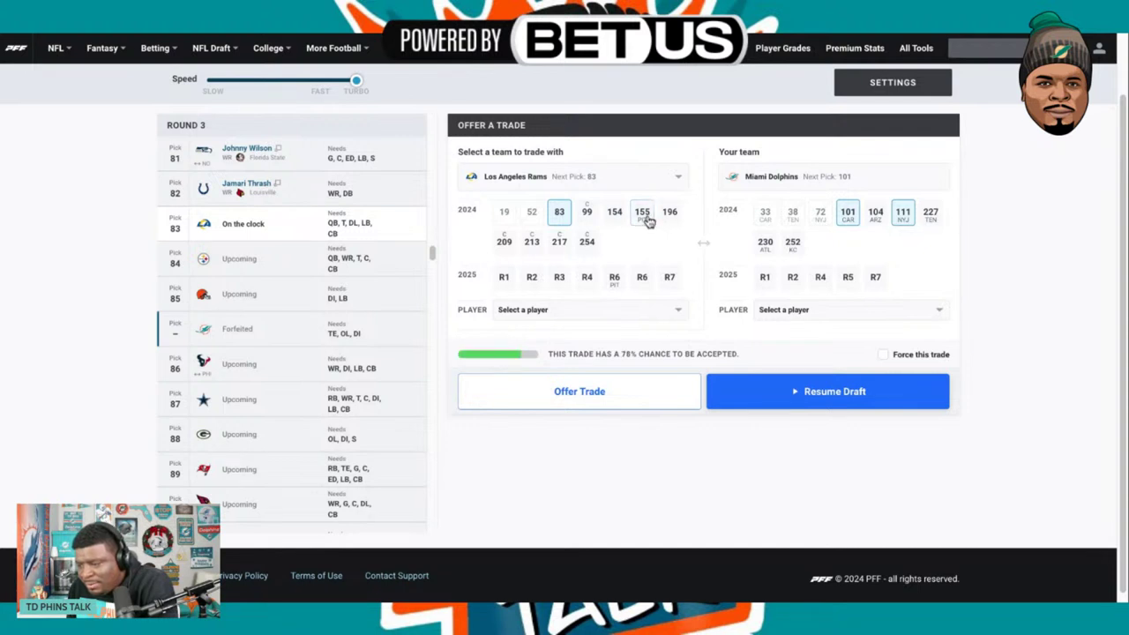
left_click(670, 217)
left_click(670, 218)
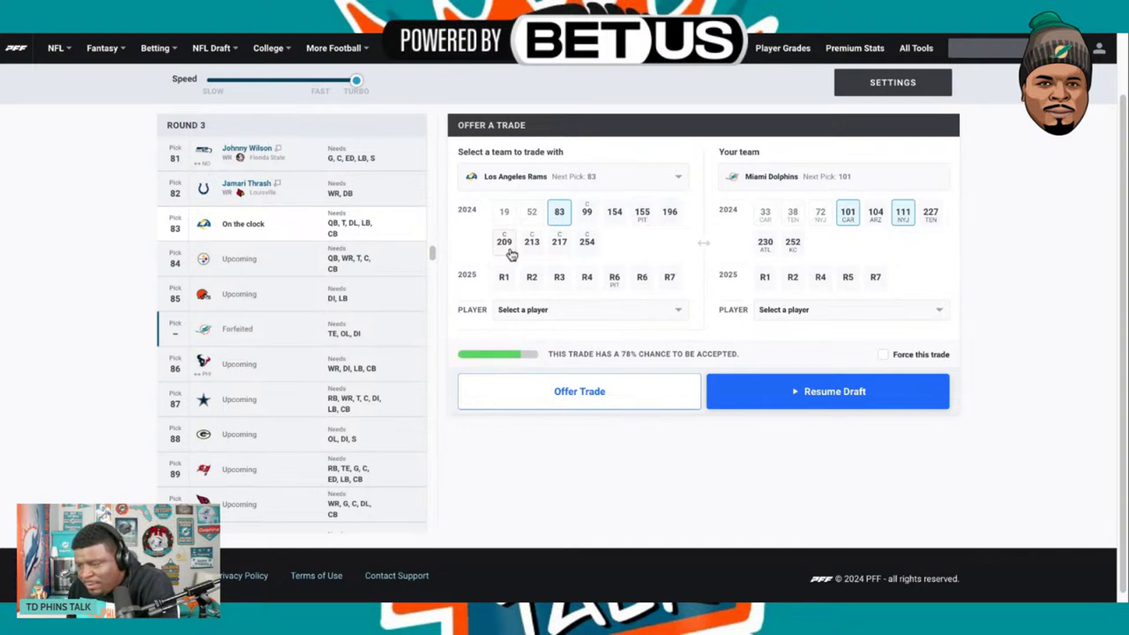
left_click(513, 247)
left_click(514, 245)
left_click(561, 246)
left_click(561, 247)
left_click(587, 243)
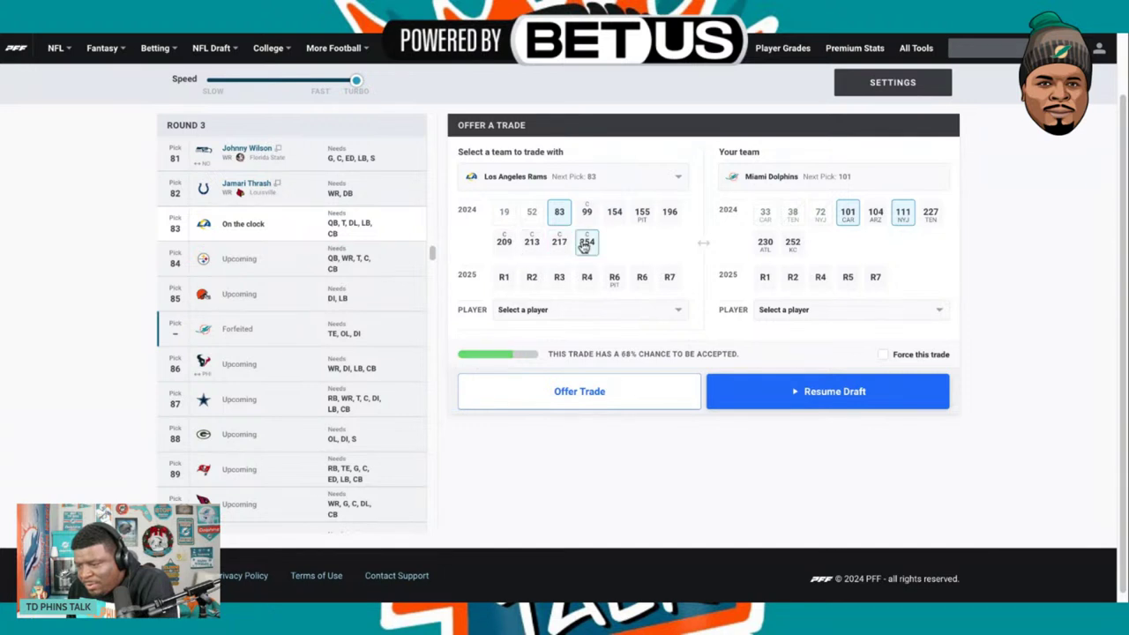
left_click(612, 395)
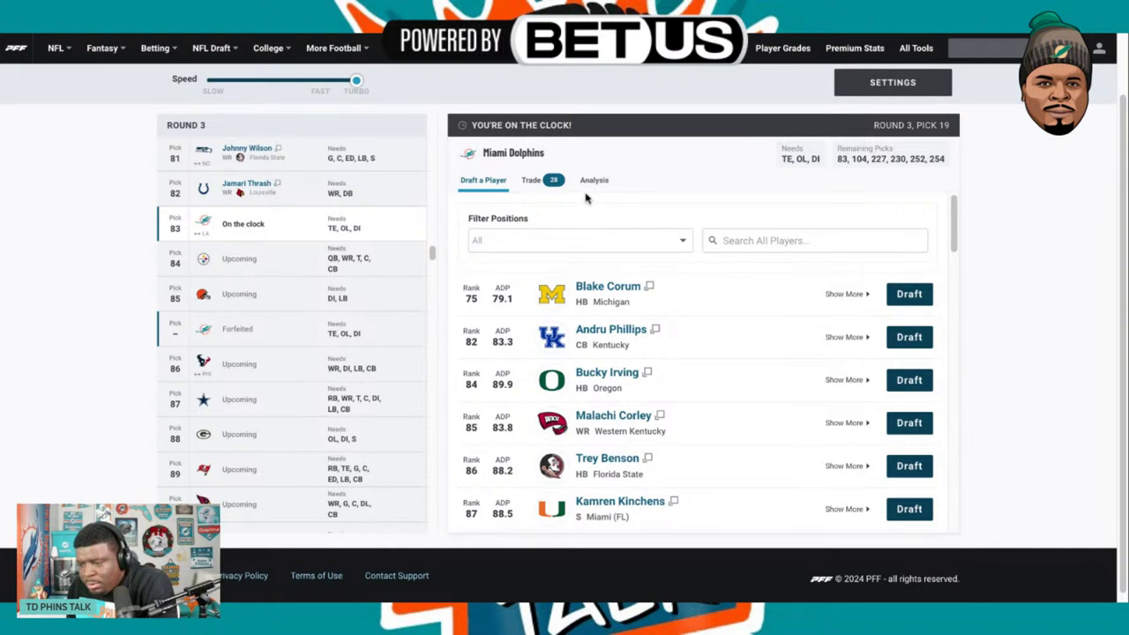
Filter the available players to wide receivers and read Malachi Corley's stats and scouting overview.
left_click(578, 246)
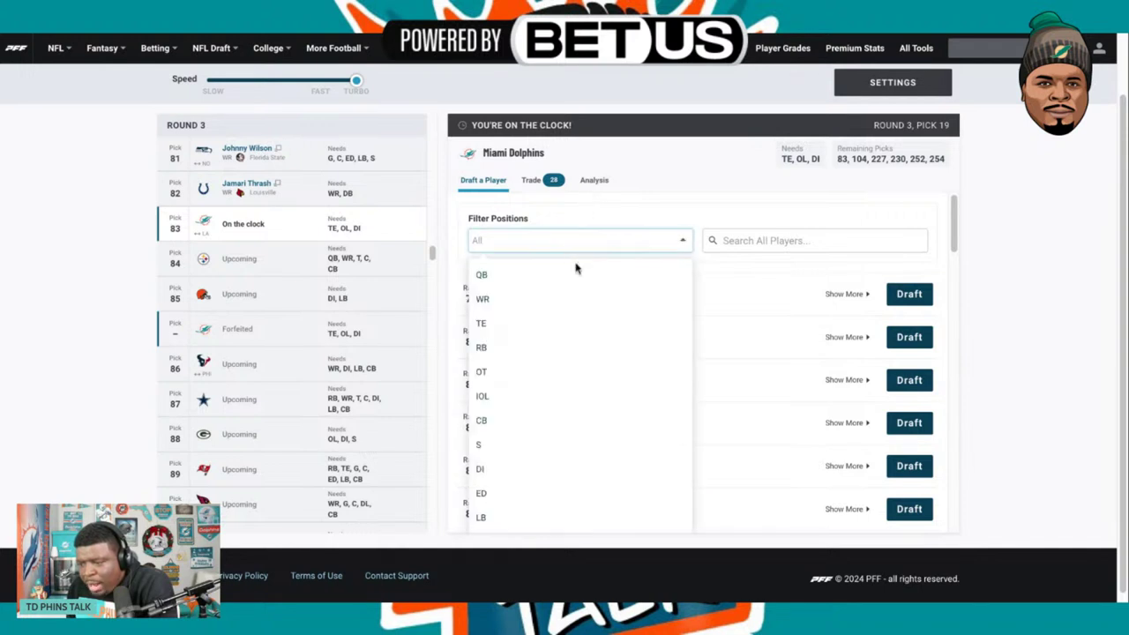
left_click(485, 300)
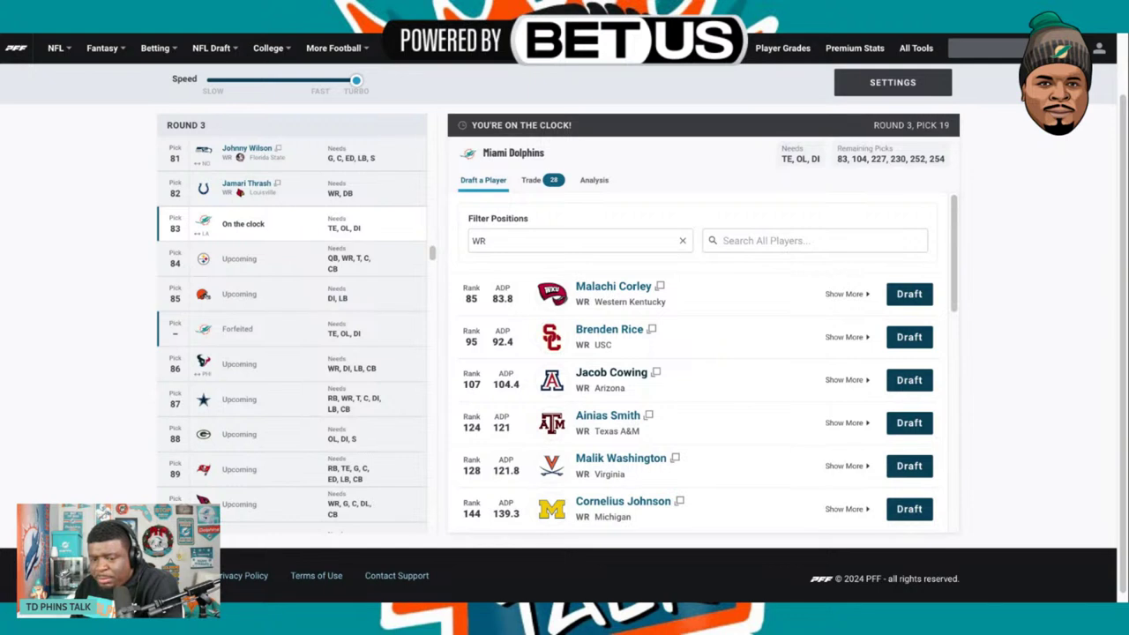
left_click(661, 295)
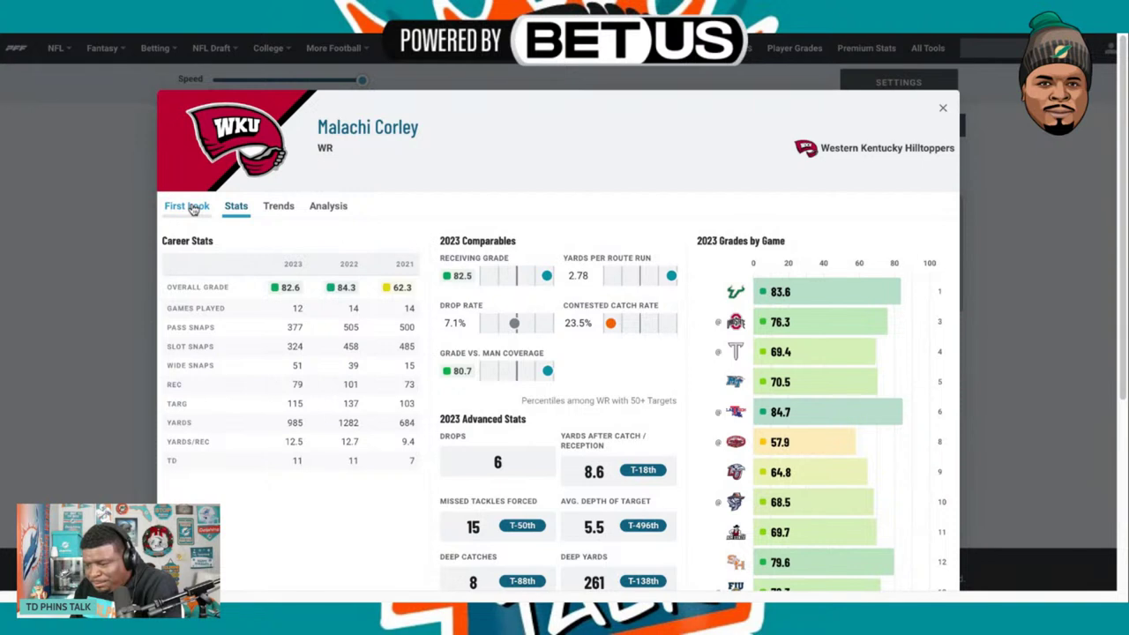
left_click(193, 208)
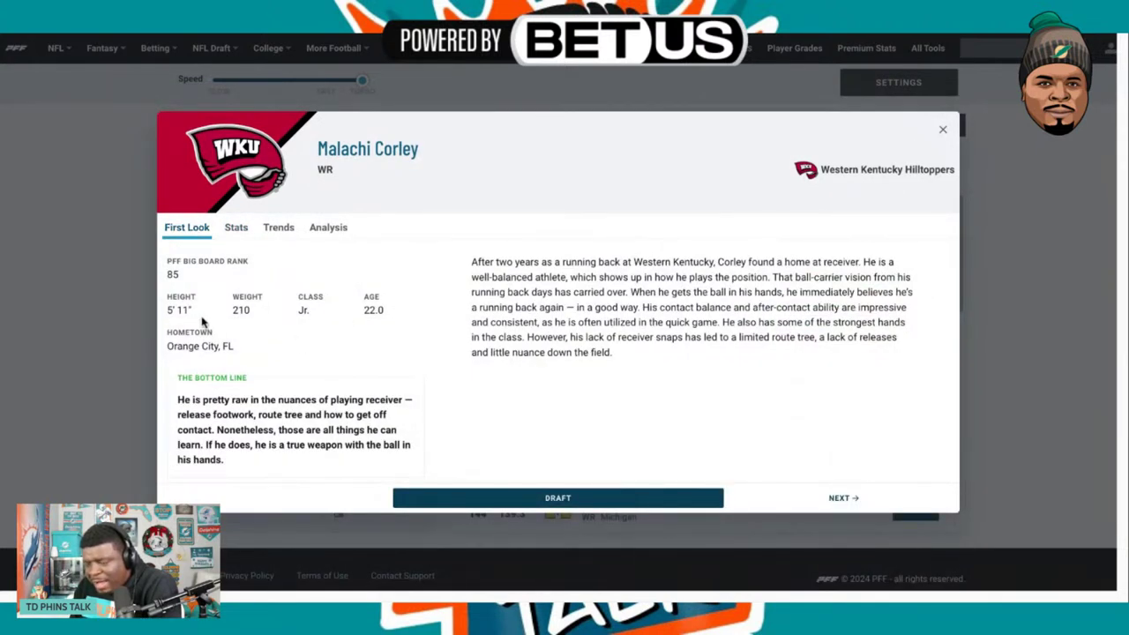
left_click(941, 132)
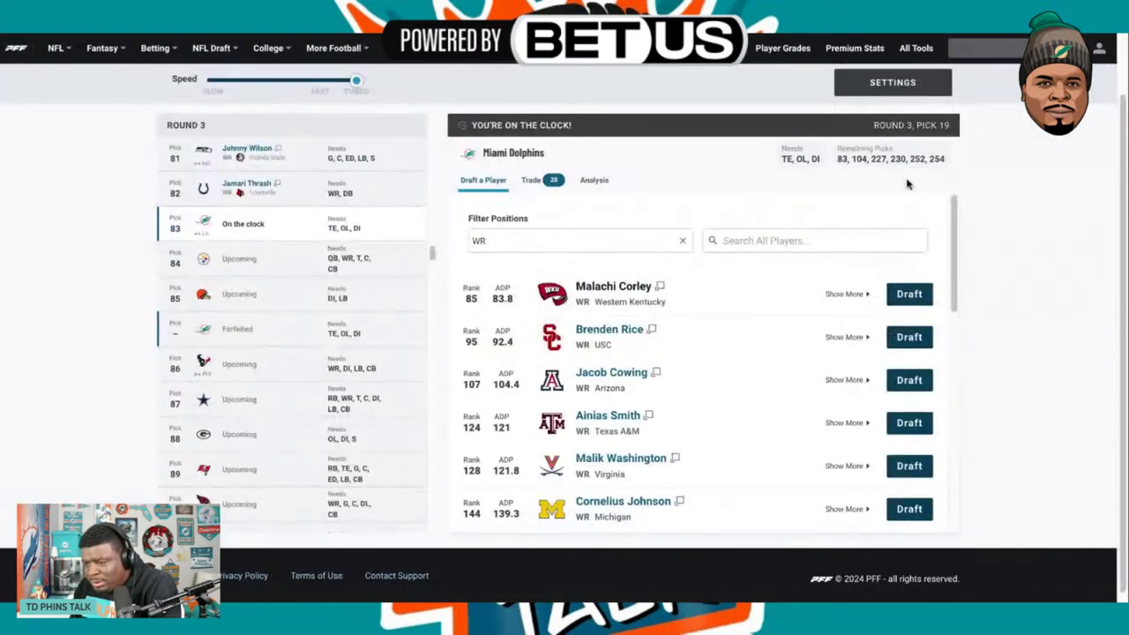
Read the stats and scouting overviews of receivers Brenden Rice and Ainias Smith.
left_click(637, 332)
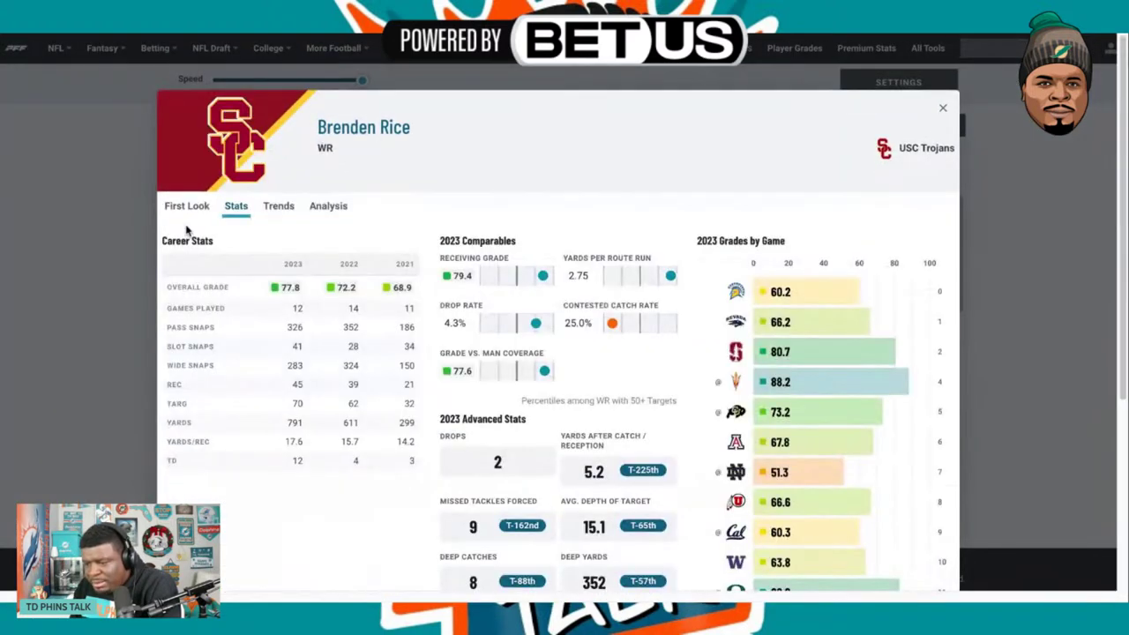
left_click(186, 208)
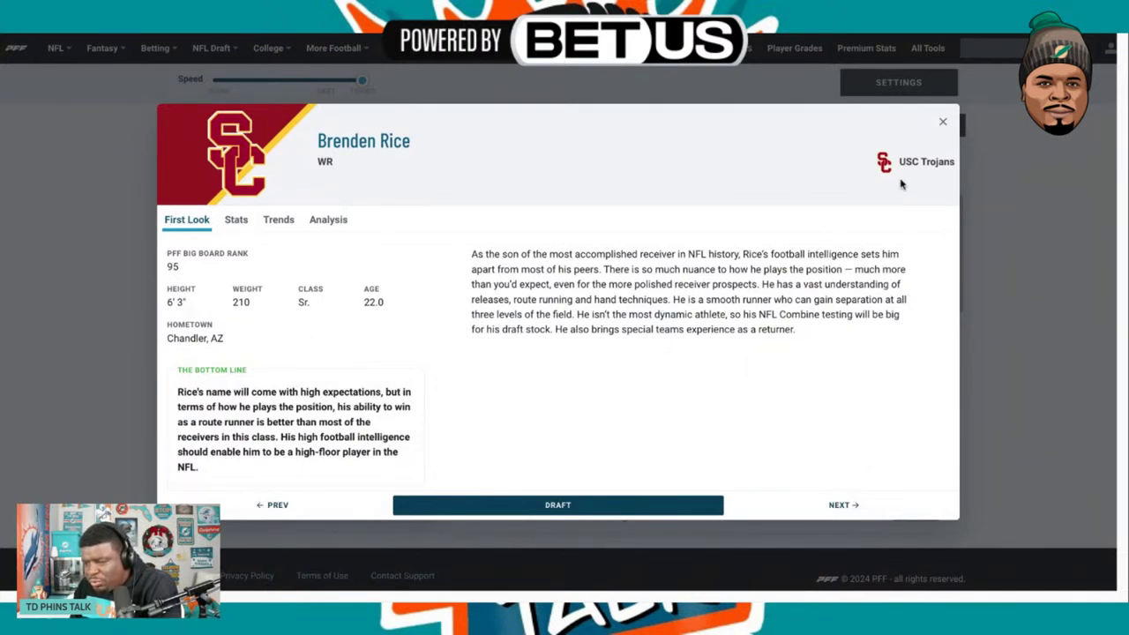
left_click(945, 126)
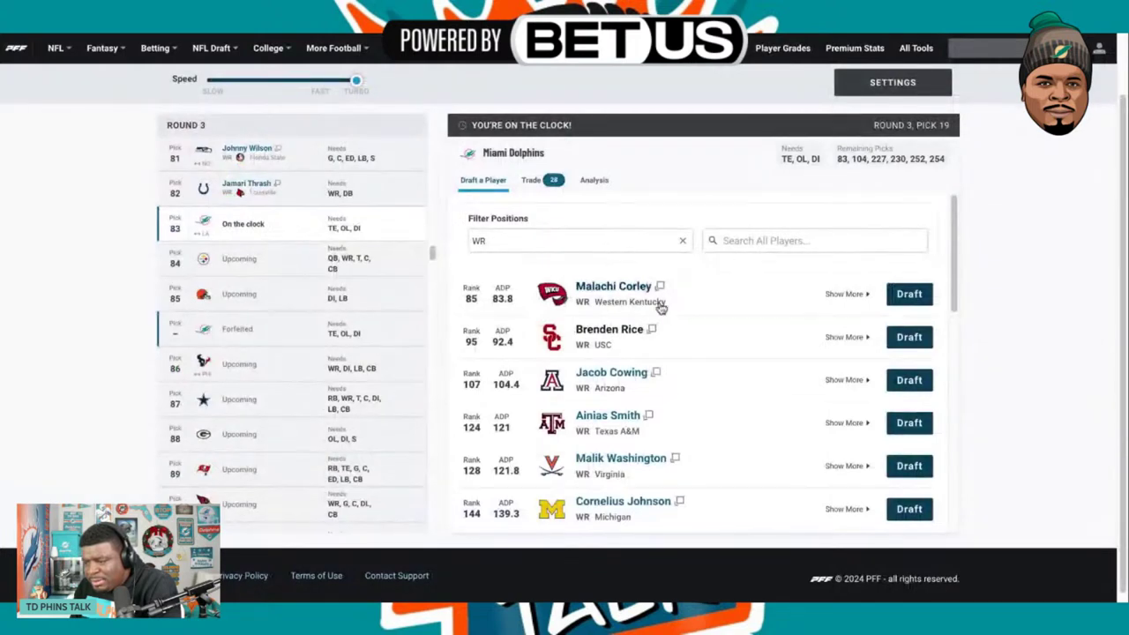
left_click(649, 416)
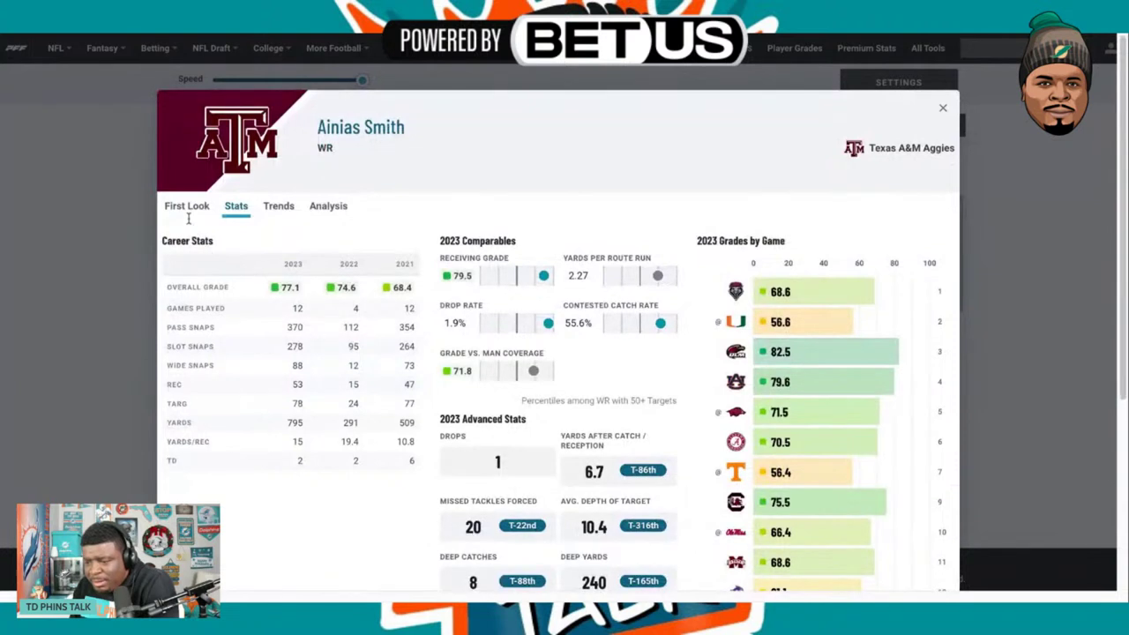
left_click(183, 210)
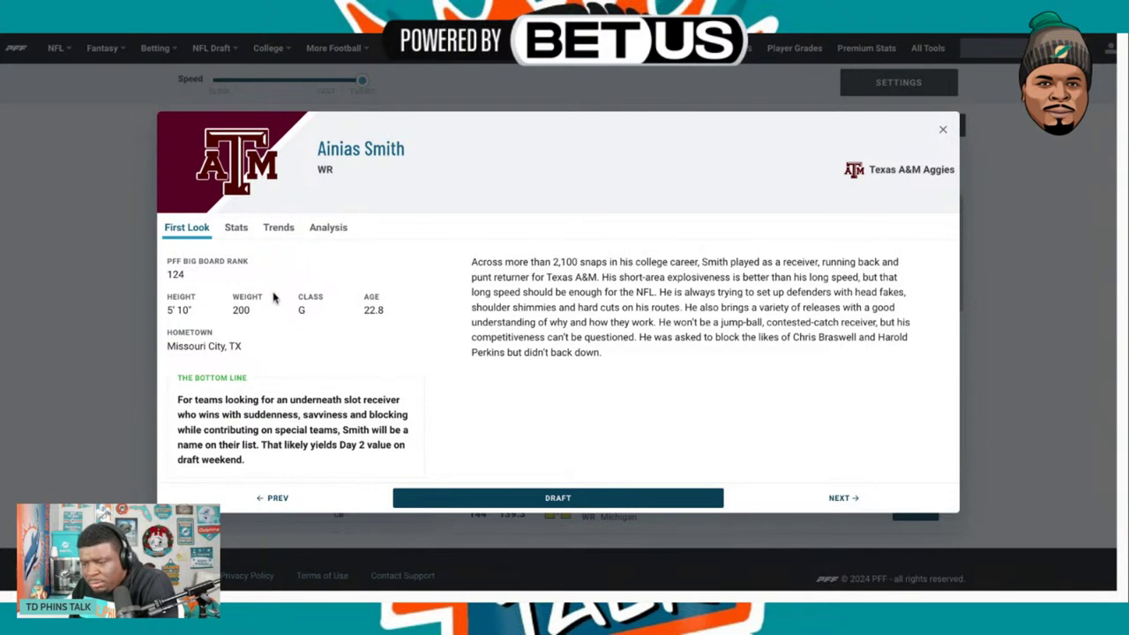
left_click(945, 130)
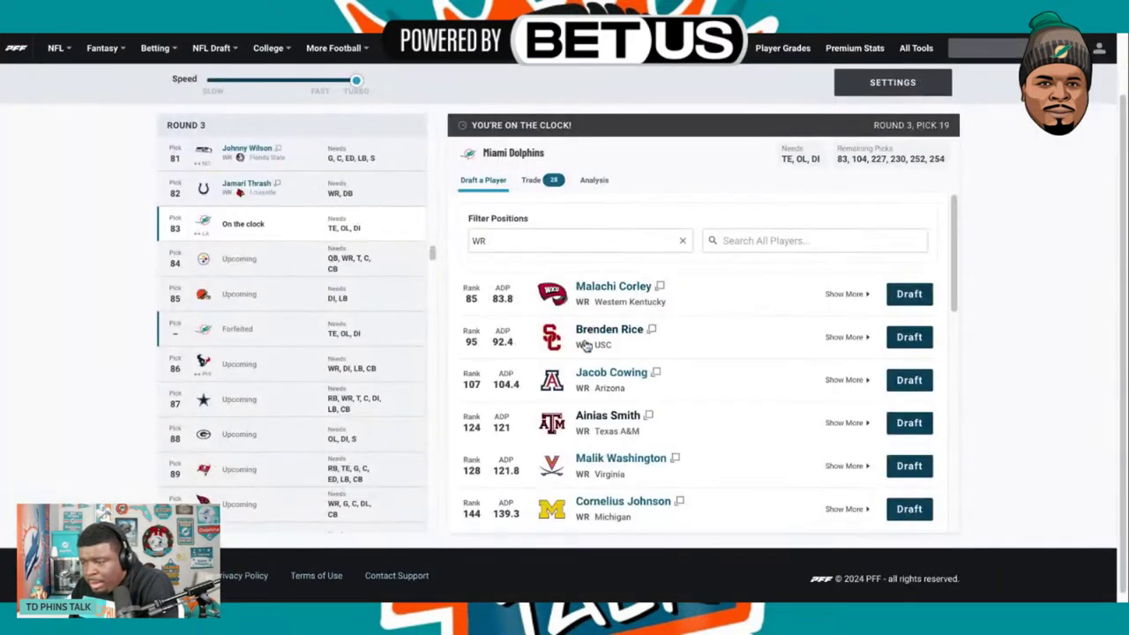
Recheck Brenden Rice's stats and scouting overview and draft the USC receiver with pick 83.
left_click(642, 332)
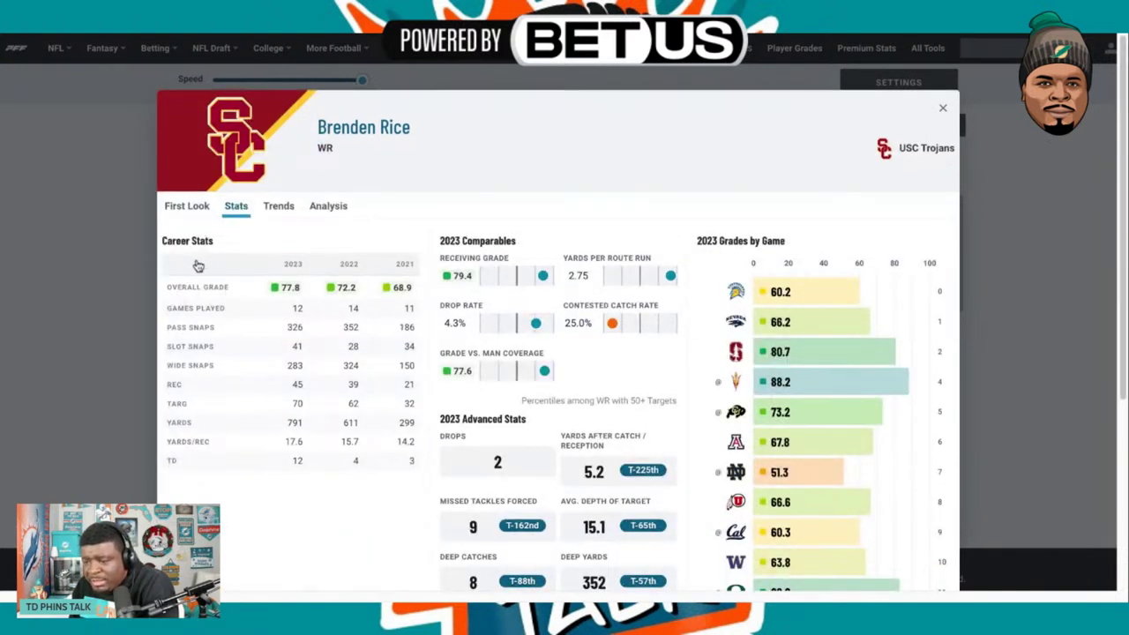
left_click(188, 207)
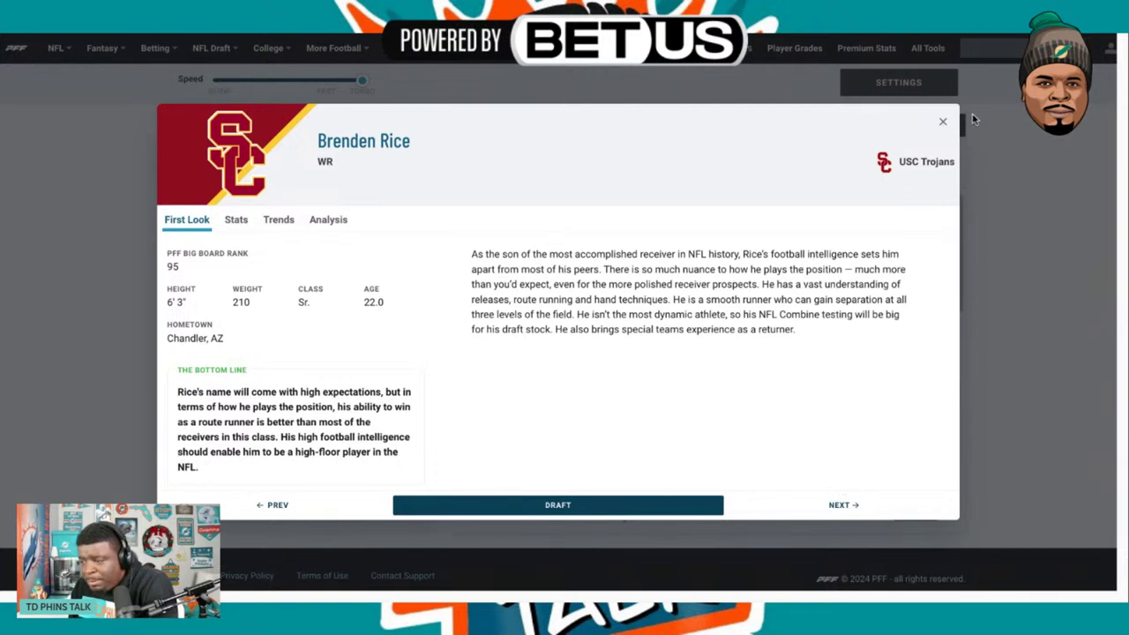
left_click(945, 125)
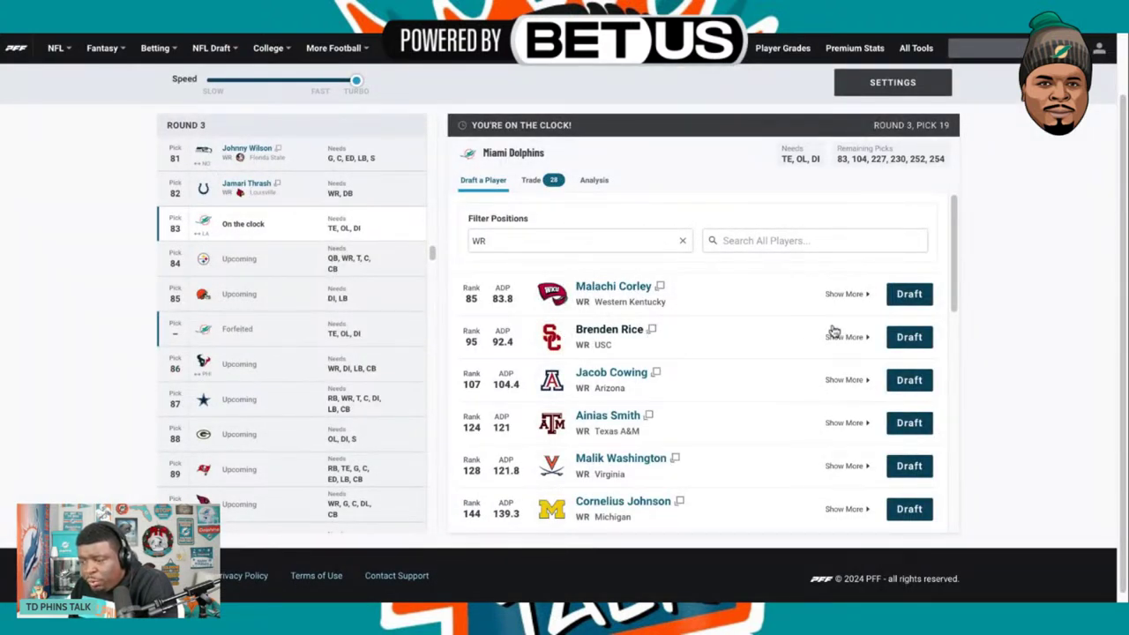
left_click(909, 340)
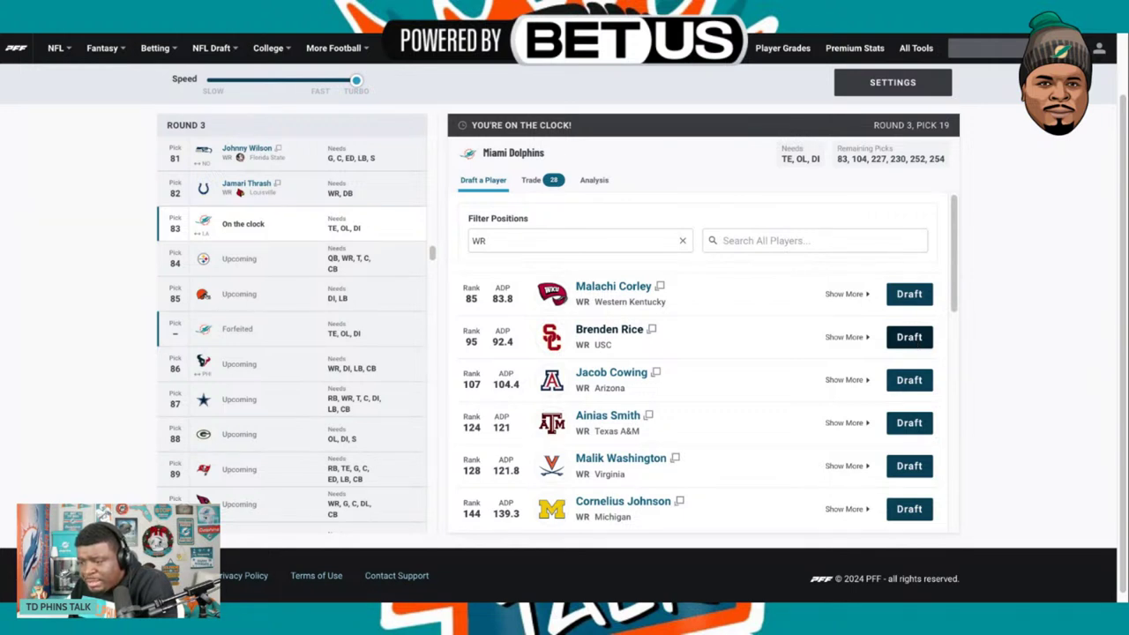
left_click(910, 337)
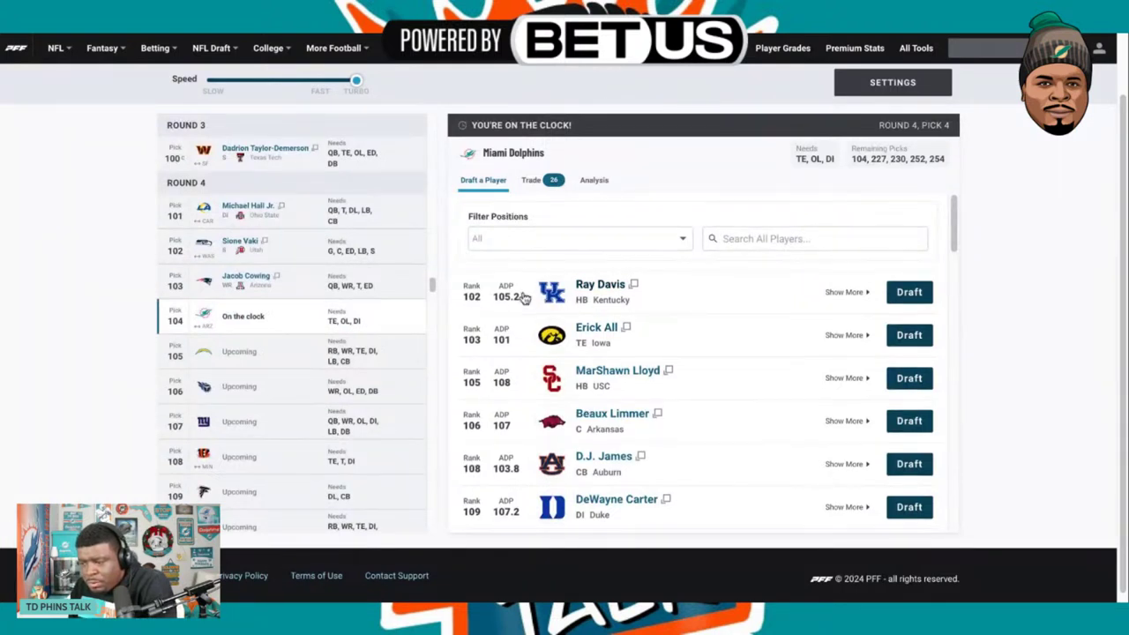
Browse the available players for pick 104 and read Michigan guard Trevor Keegan's stats and first-look profile.
scroll(600, 326, "down", 1)
scroll(635, 329, "down", 3)
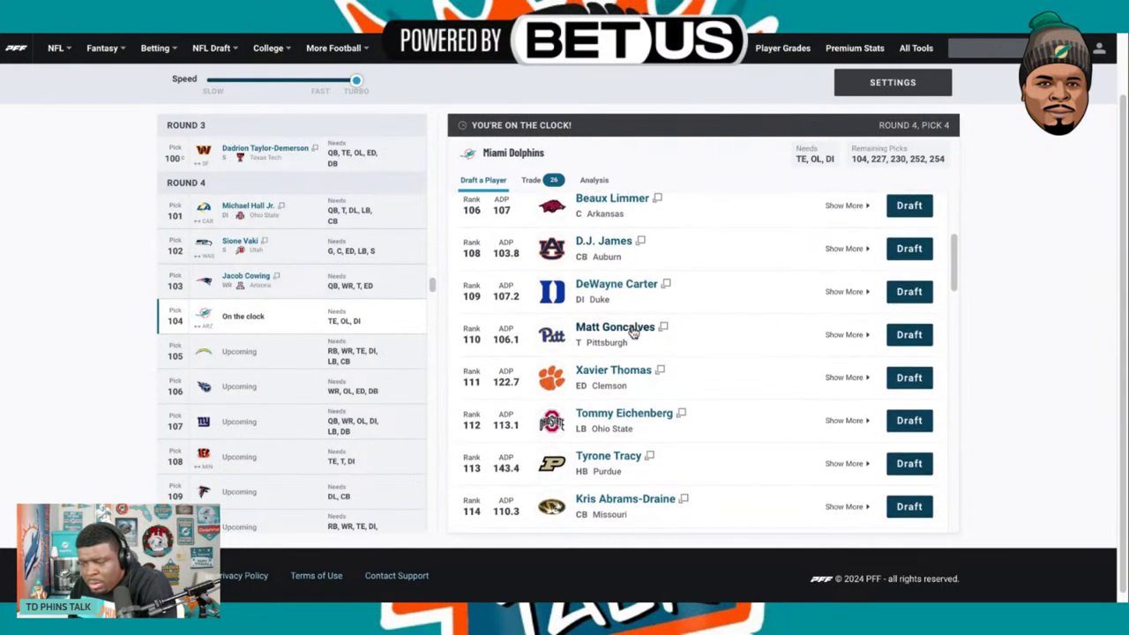
scroll(633, 331, "up", 3)
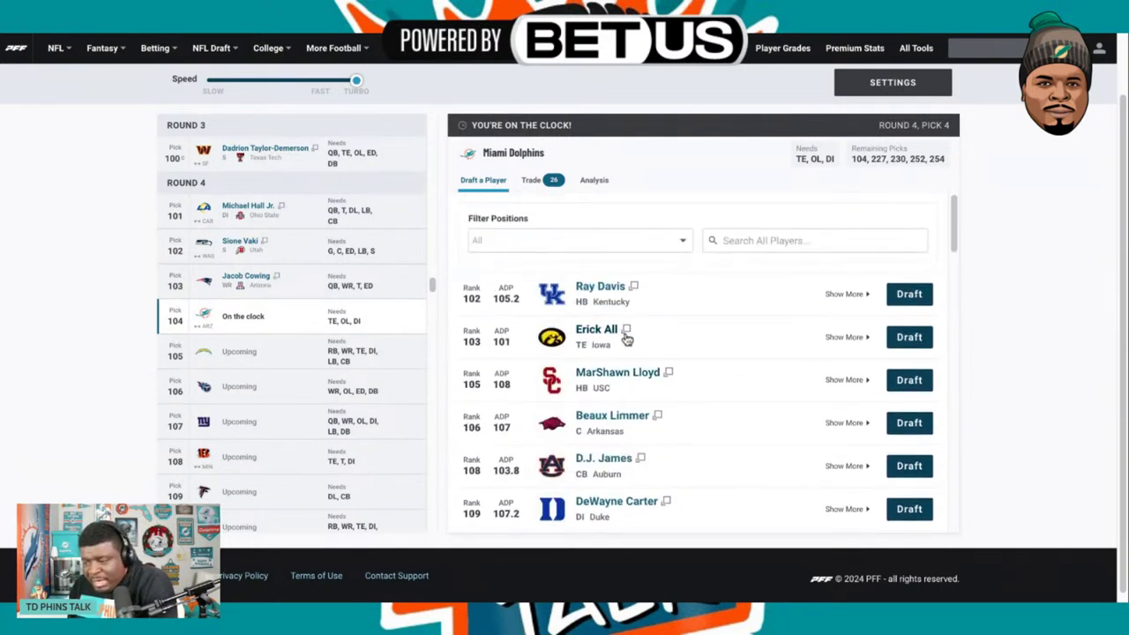
scroll(639, 355, "down", 1)
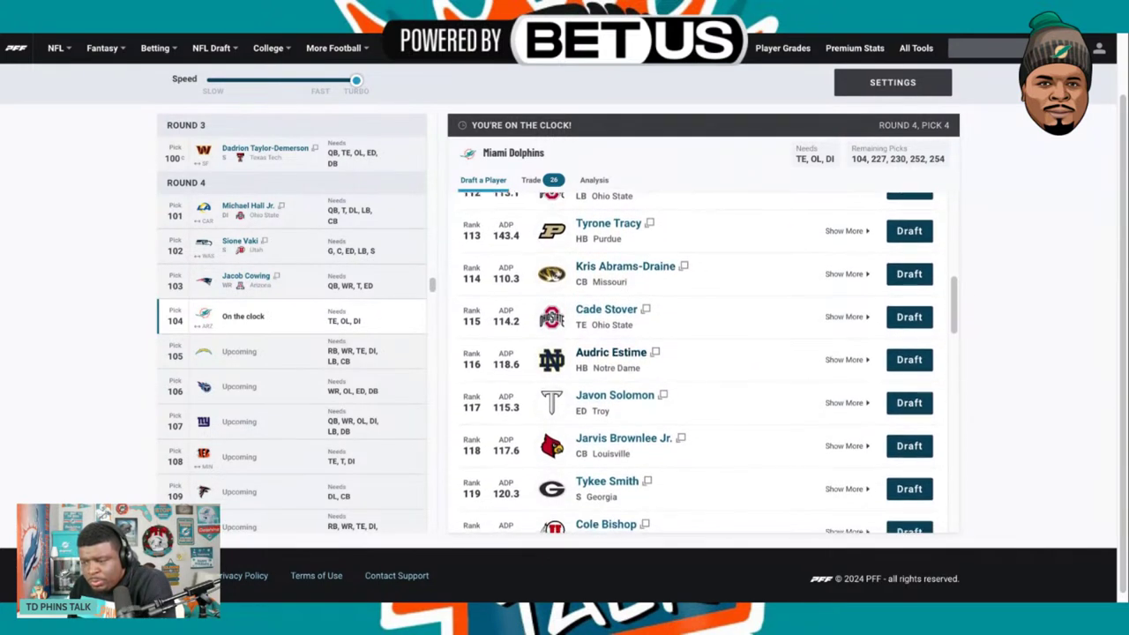
scroll(633, 351, "down", 1)
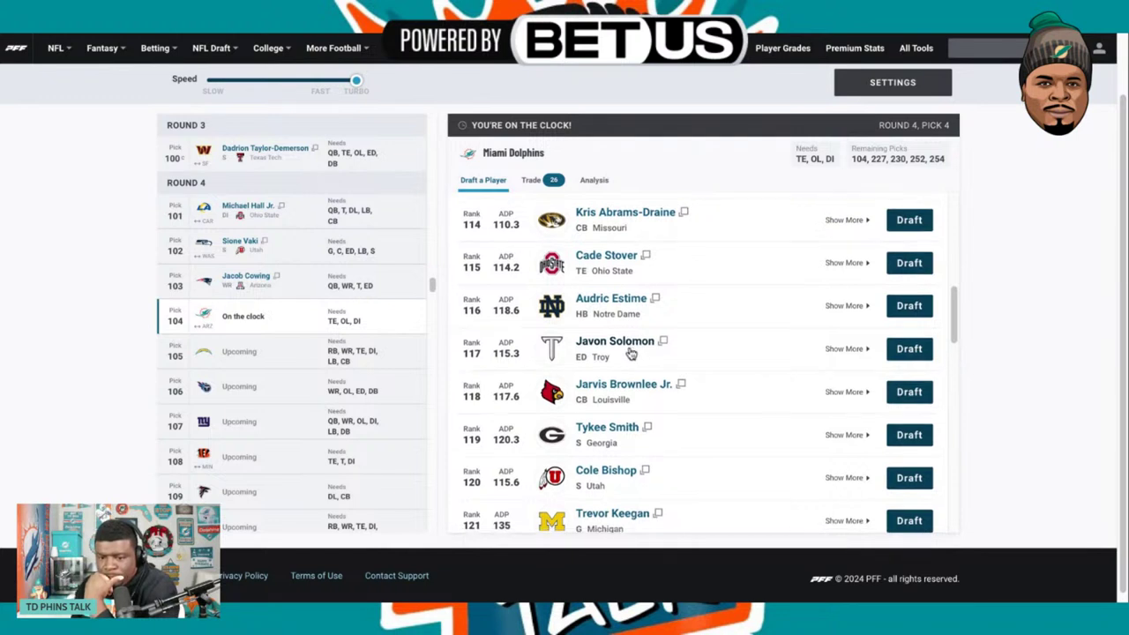
scroll(630, 354, "down", 1)
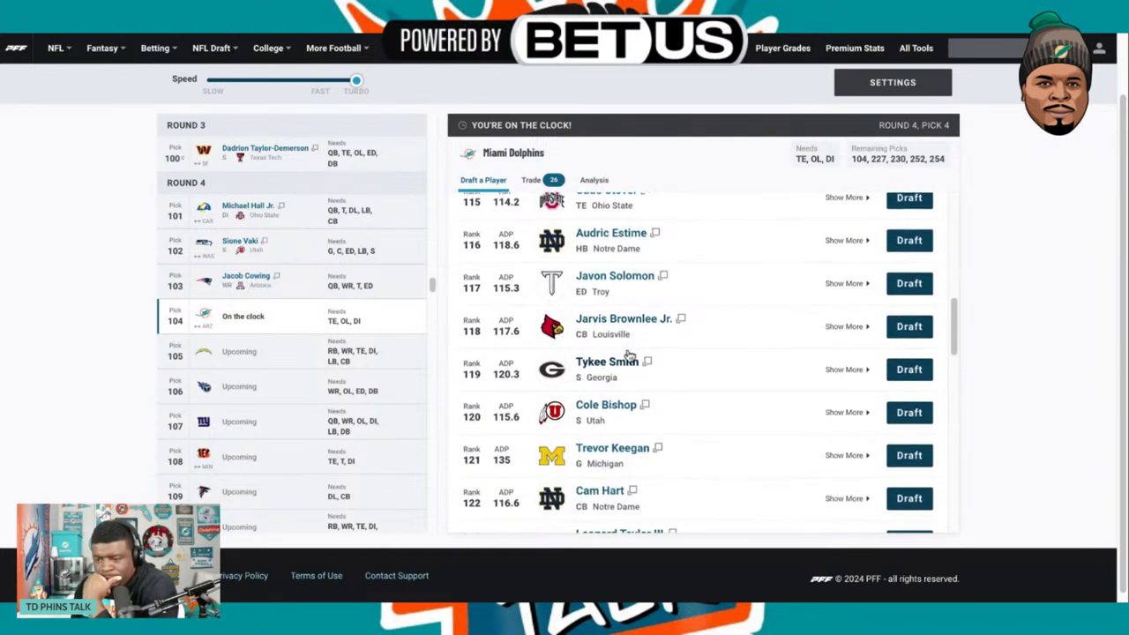
scroll(629, 356, "down", 1)
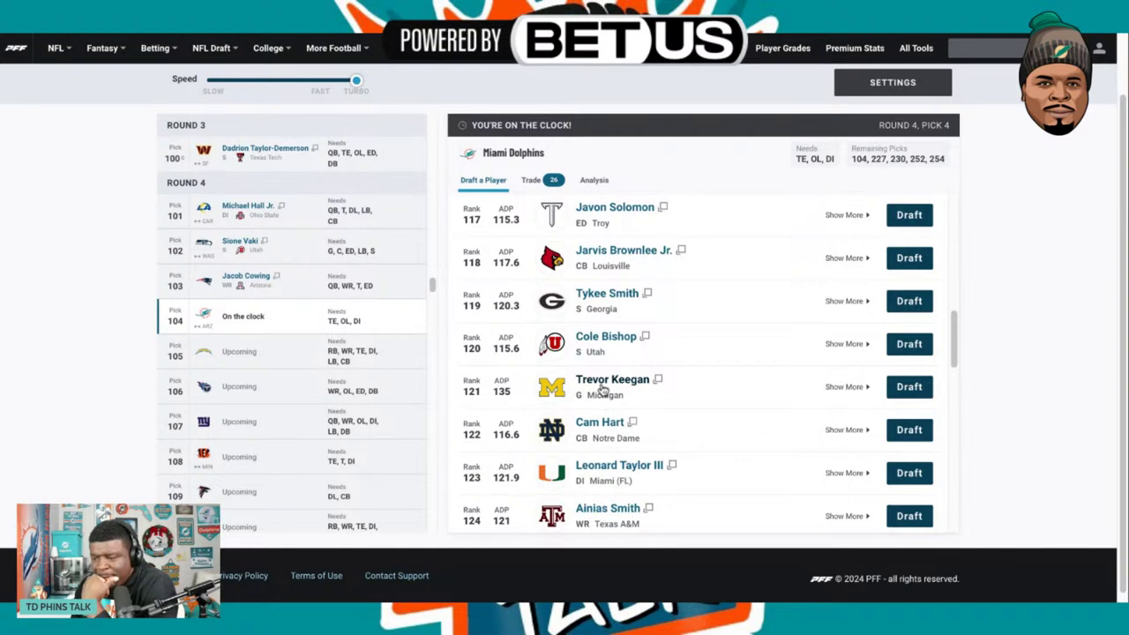
left_click(623, 379)
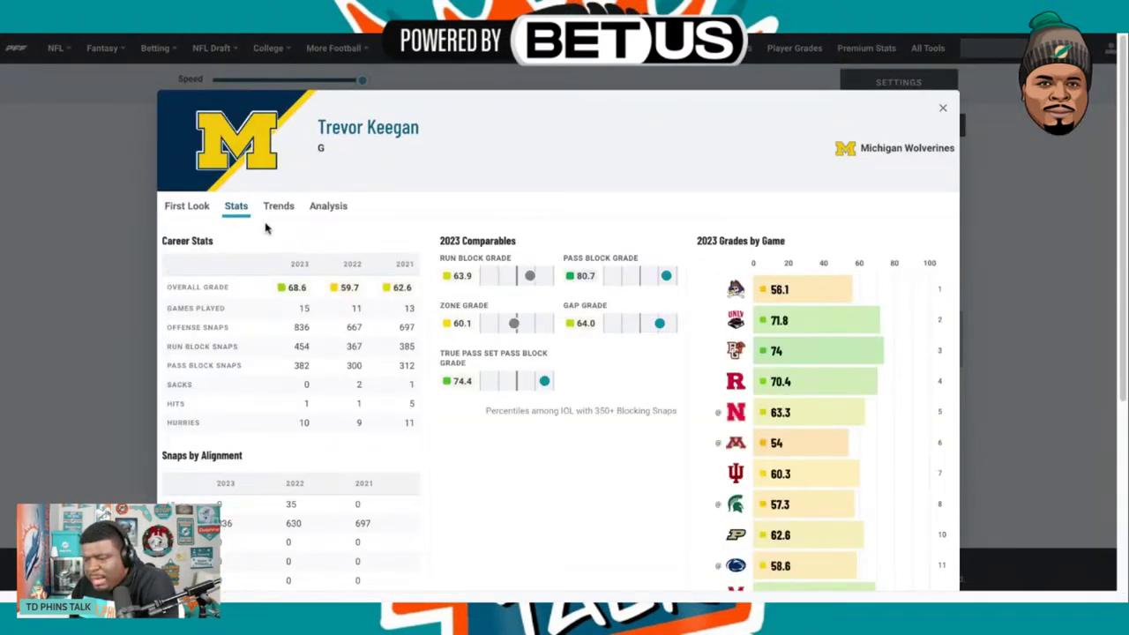
left_click(186, 206)
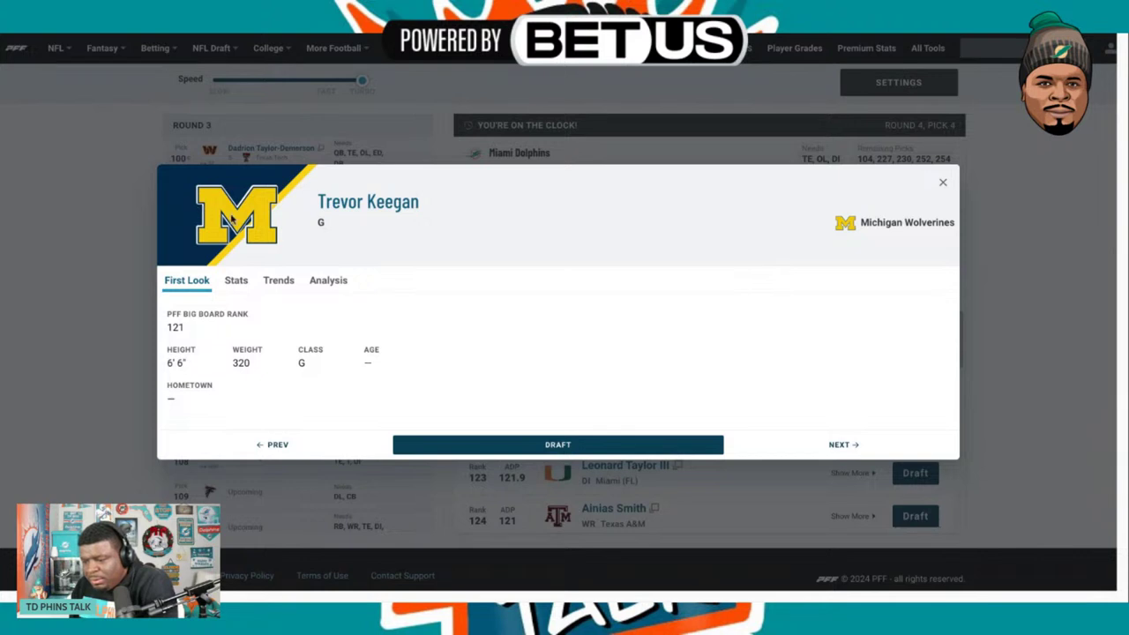
left_click(235, 281)
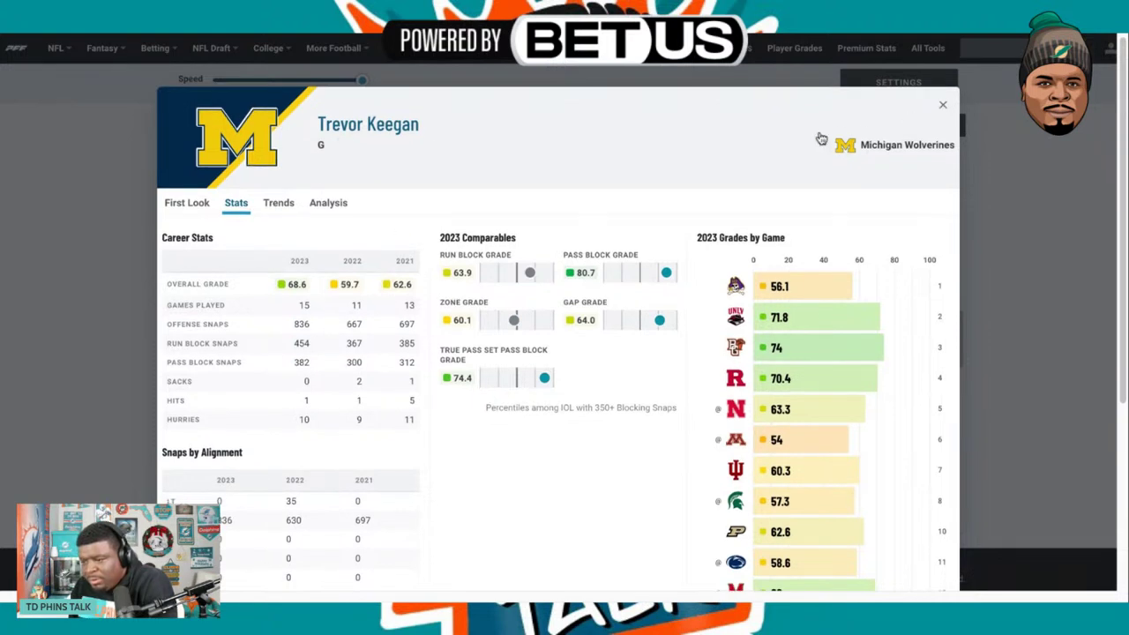
key("Escape")
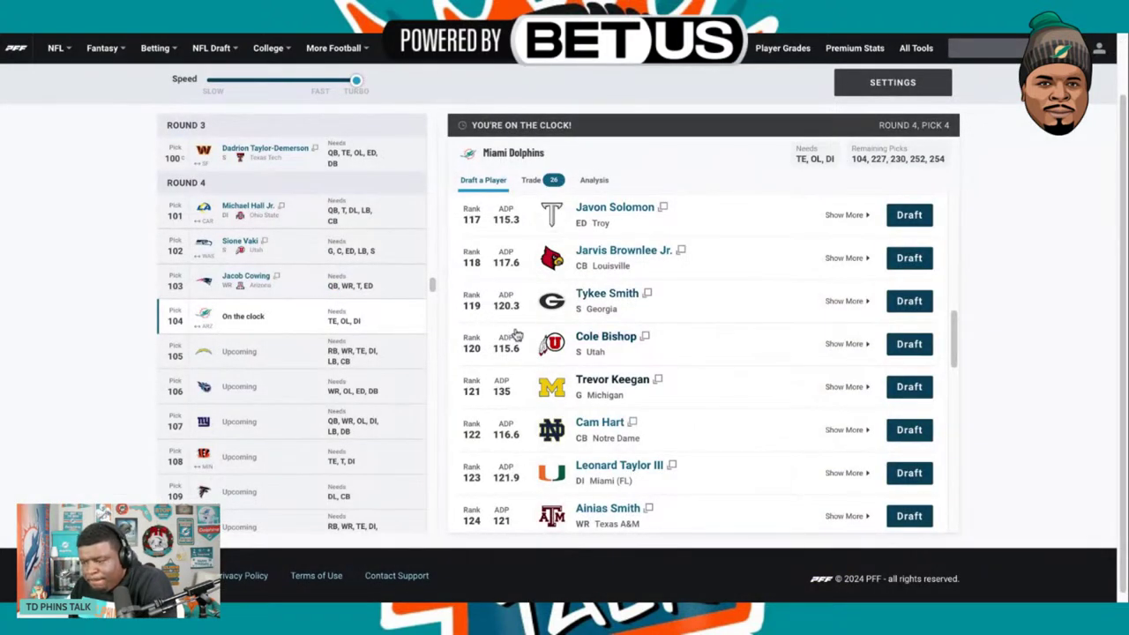
Filter the available players to safeties.
scroll(533, 329, "down", 1)
scroll(533, 329, "down", 2)
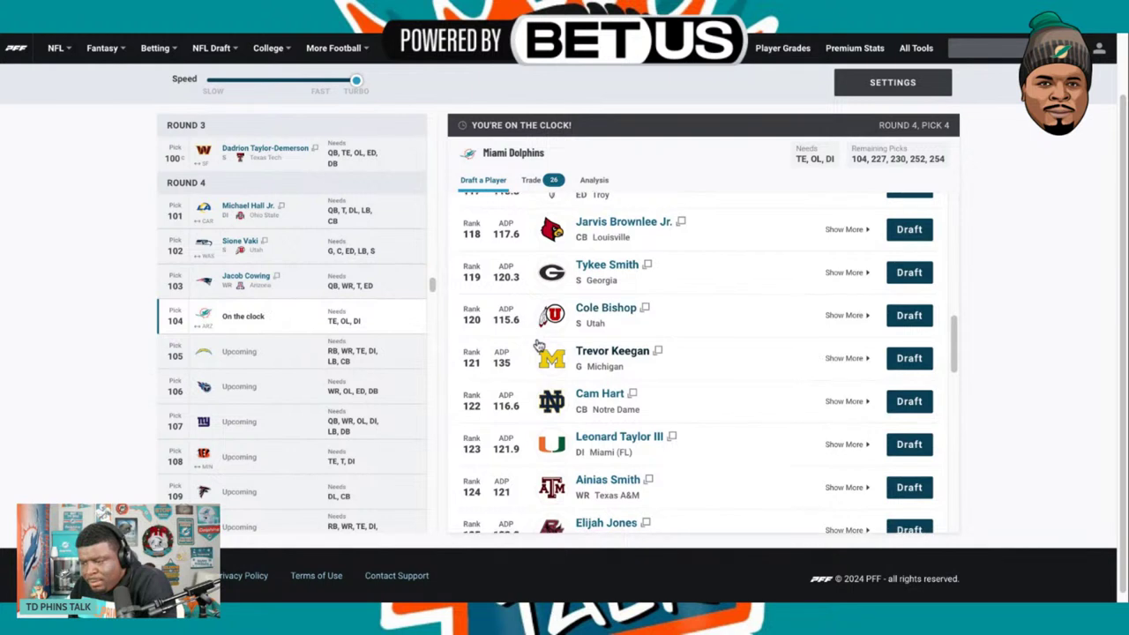
scroll(552, 385, "up", 10)
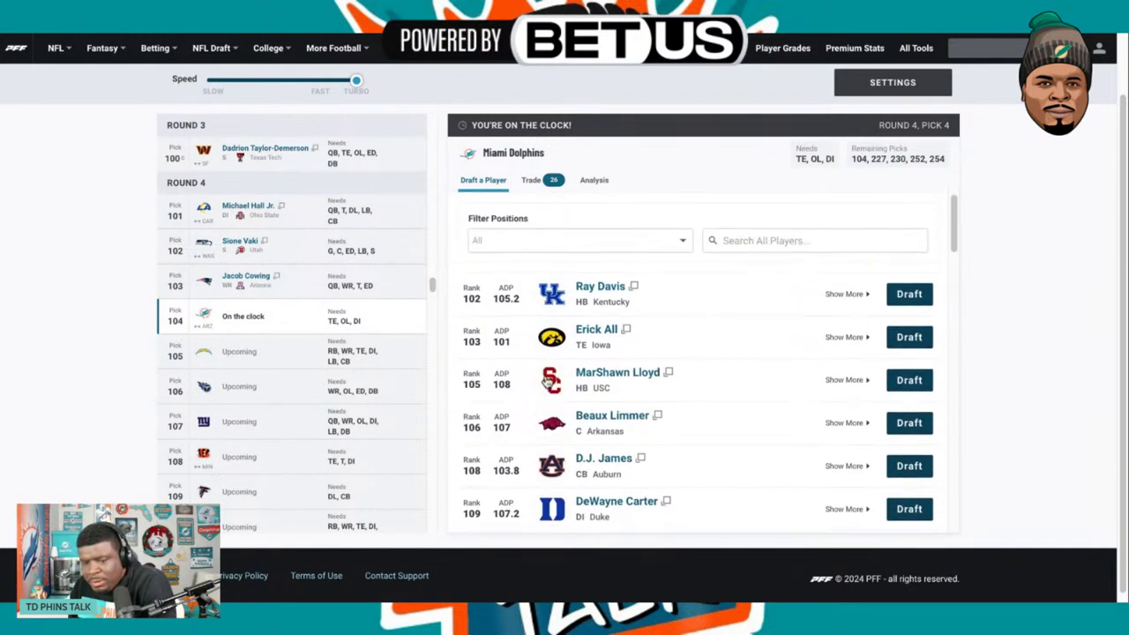
left_click(525, 253)
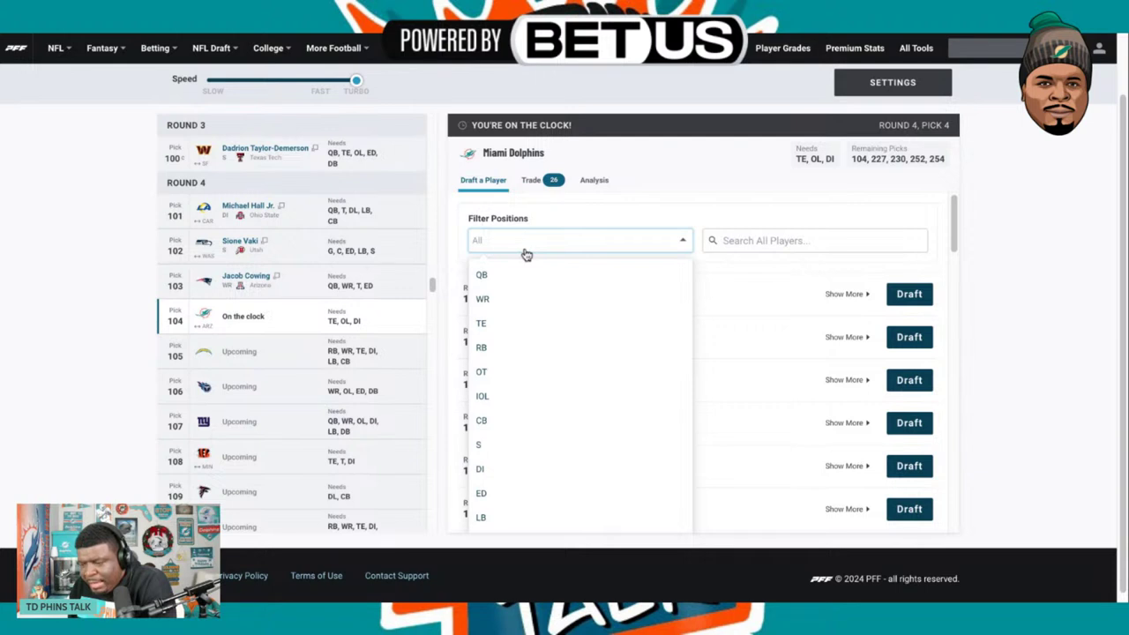
left_click(482, 444)
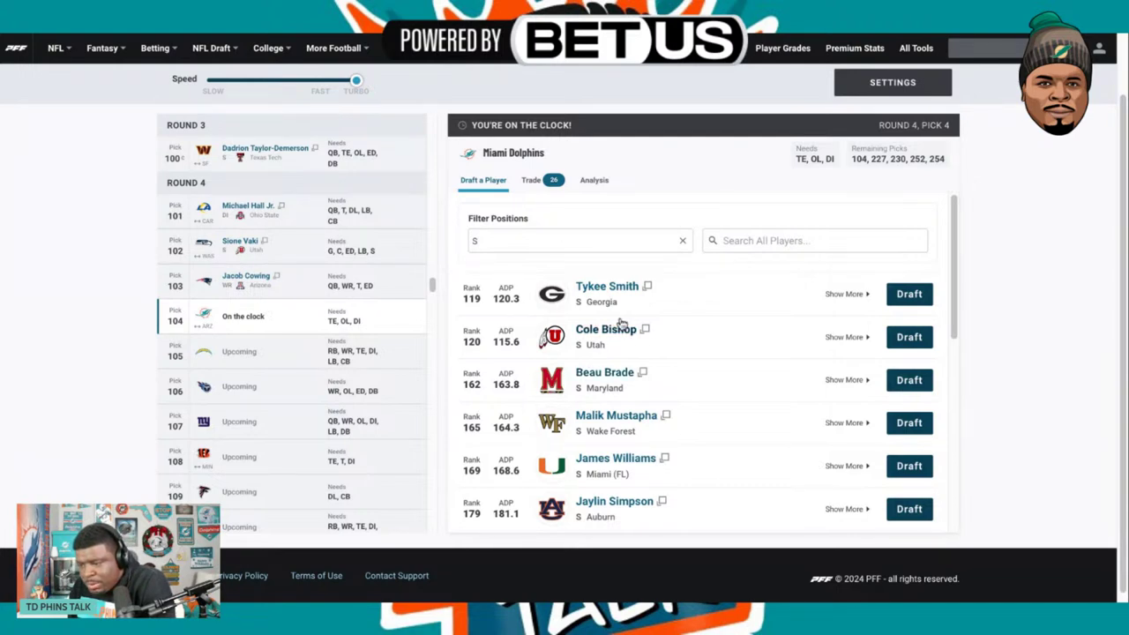
Read Utah safety Cole Bishop's stats and first-look profile.
left_click(647, 333)
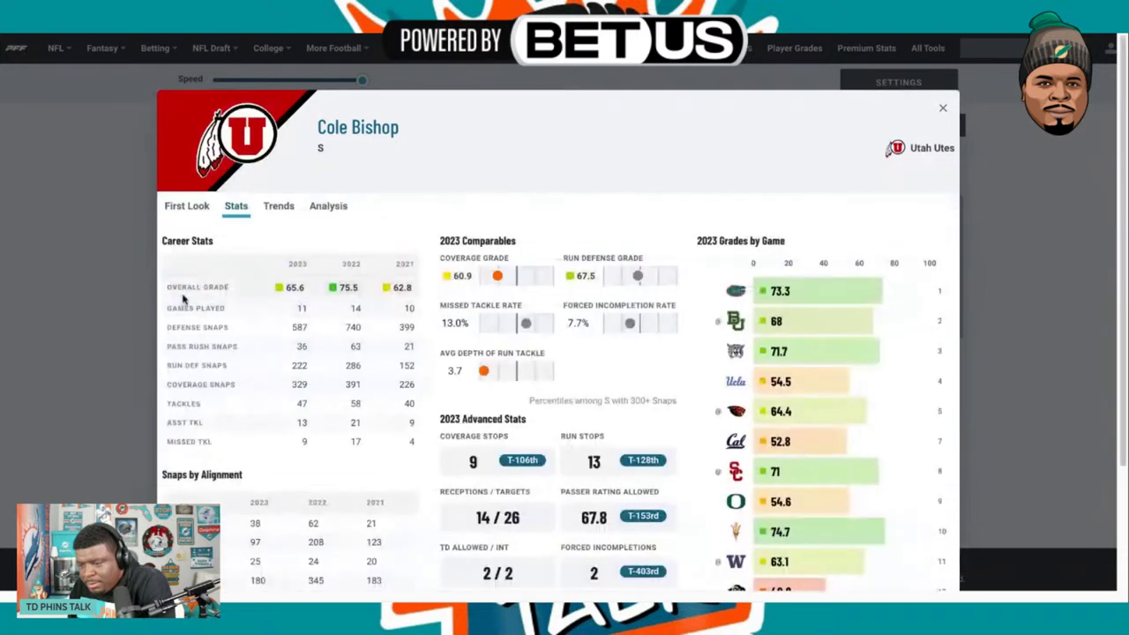
left_click(186, 204)
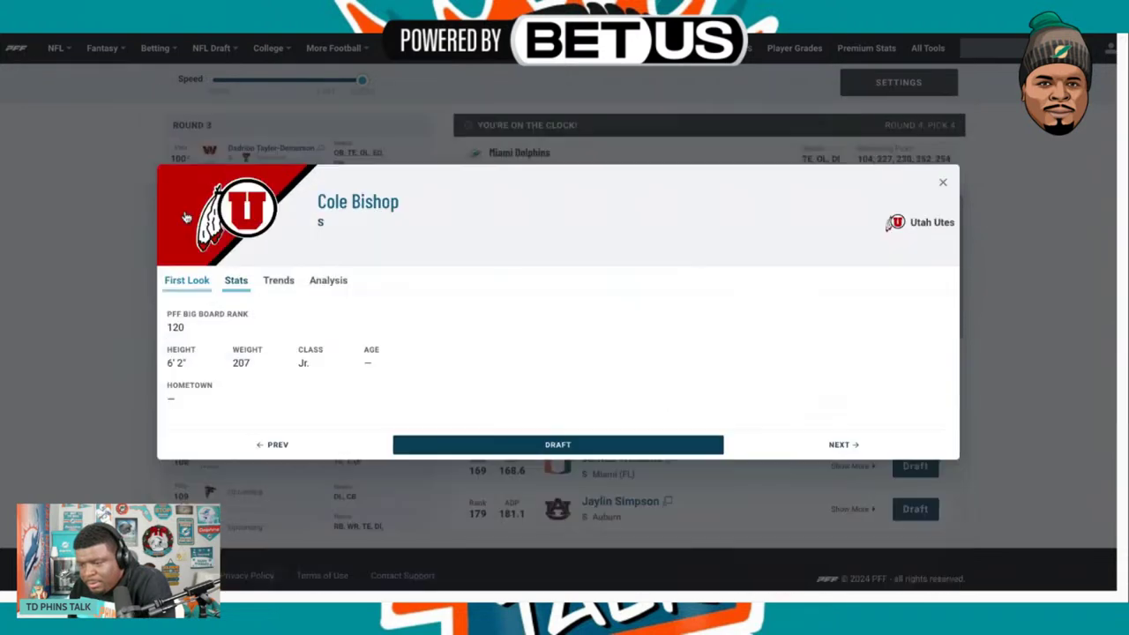
left_click(237, 281)
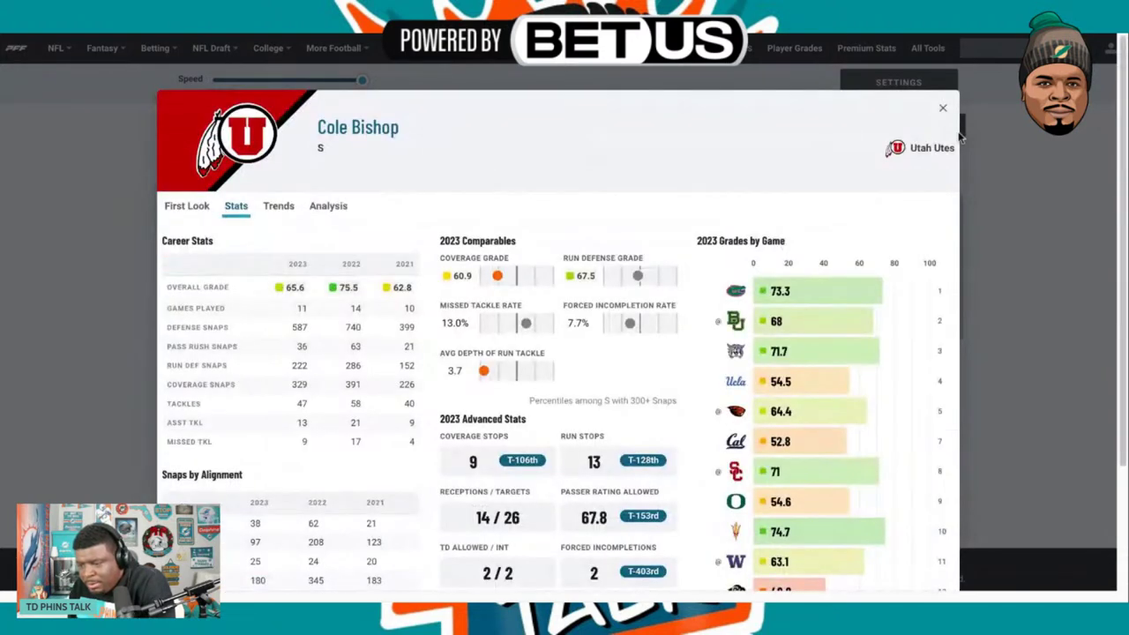
left_click(940, 110)
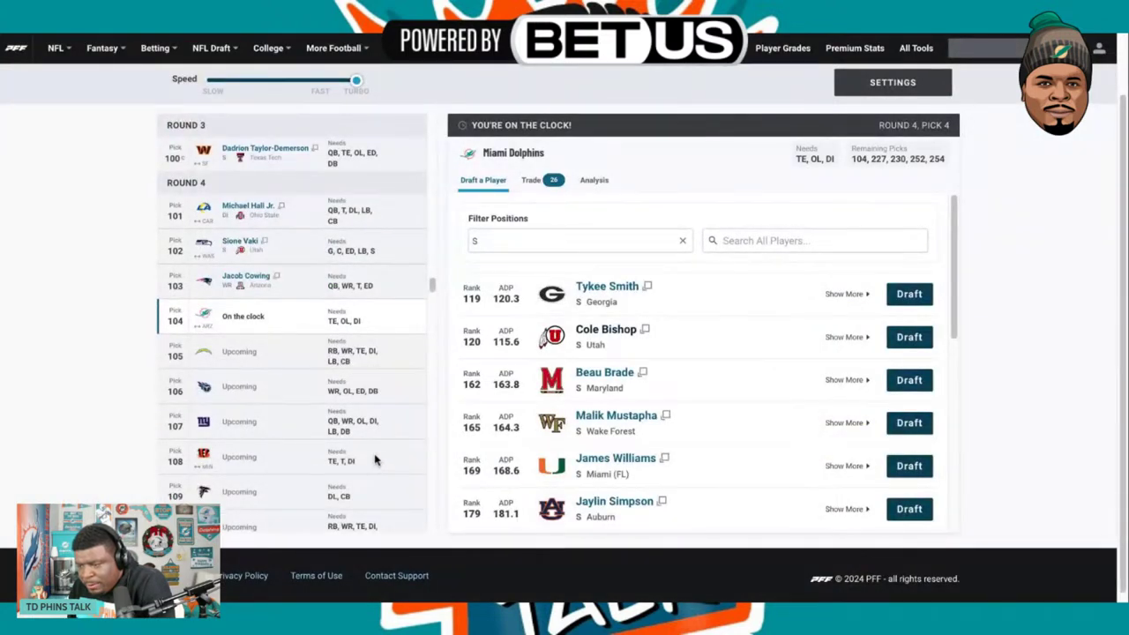
Look through the remaining safeties and read the stats of Miami (FL) safety James Williams.
scroll(562, 441, "down", 3)
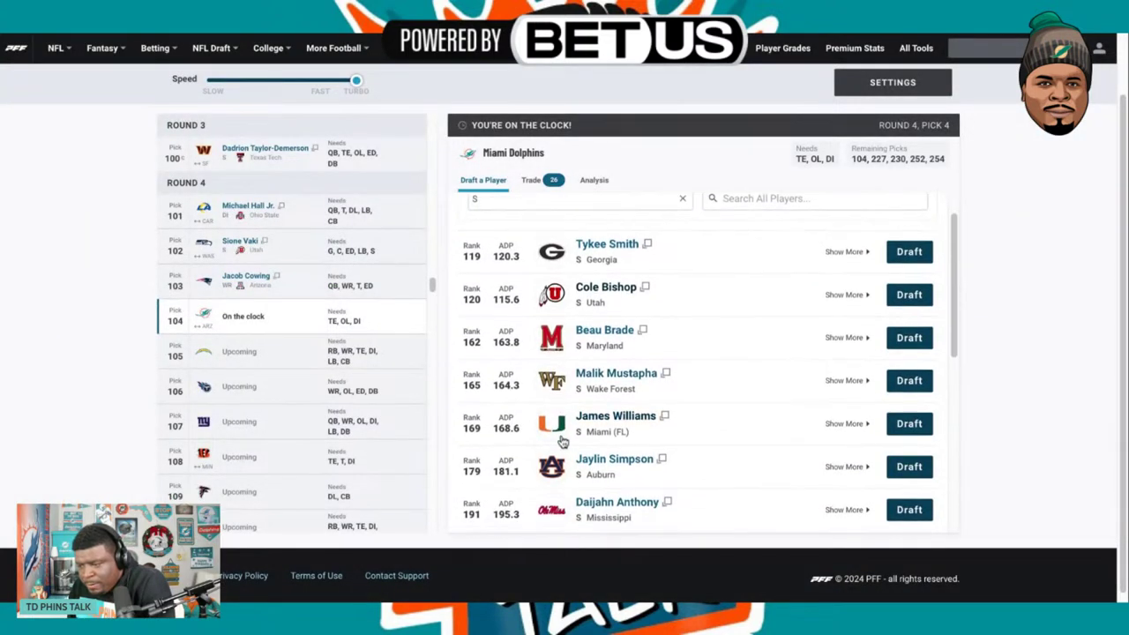
scroll(562, 441, "down", 4)
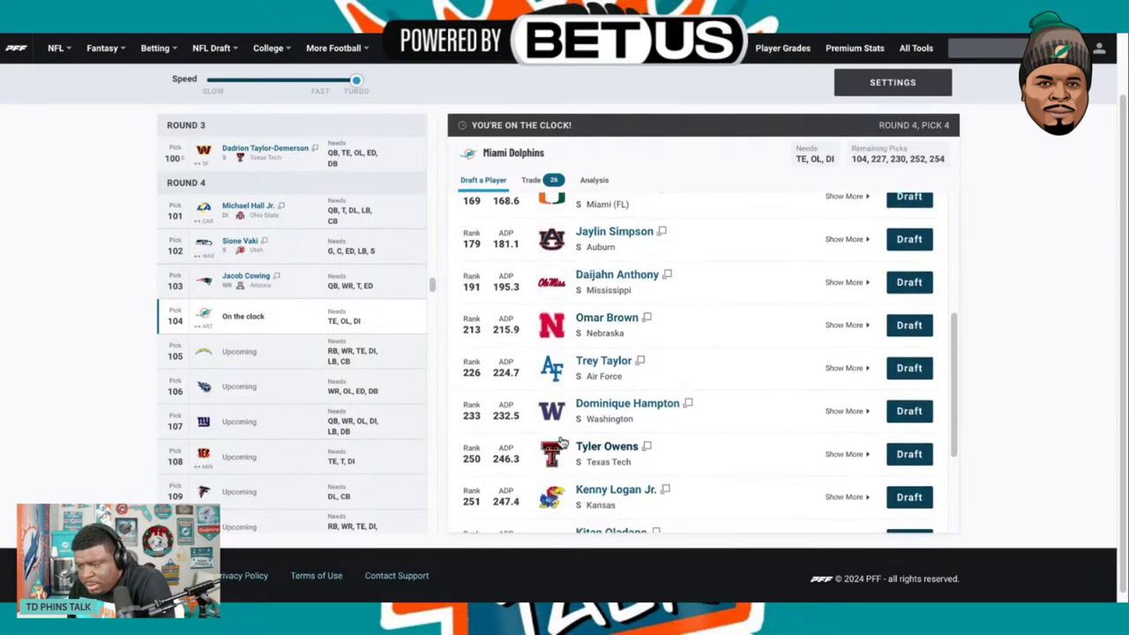
scroll(561, 441, "down", 3)
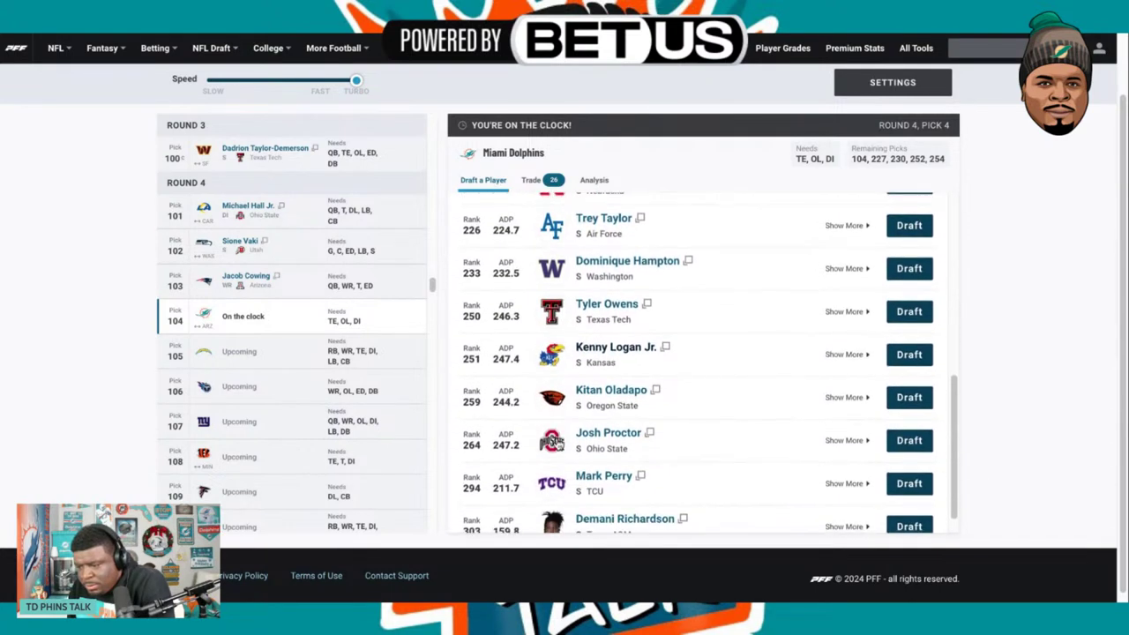
scroll(558, 446, "up", 10)
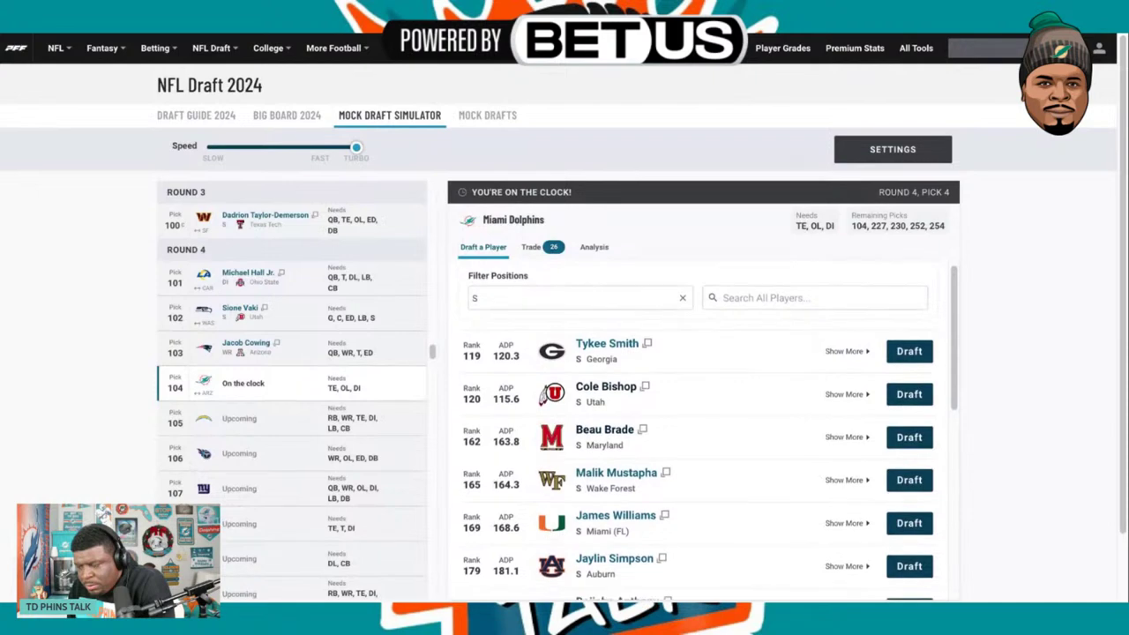
left_click(657, 524)
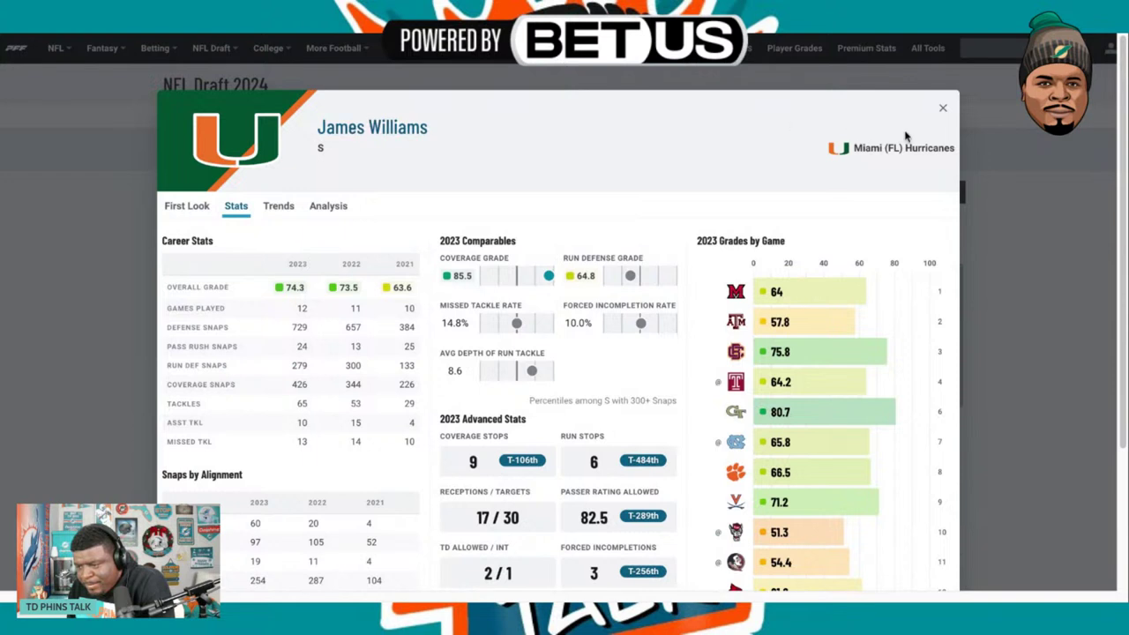
Close the open safety's profile and browse the list of available safeties for pick 104.
left_click(938, 114)
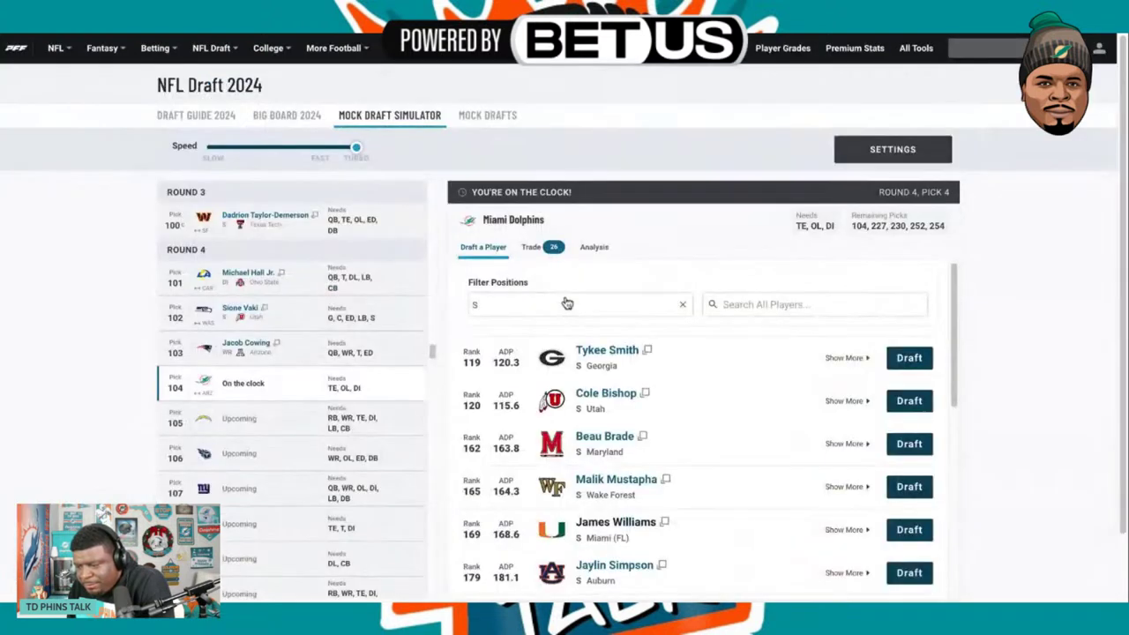
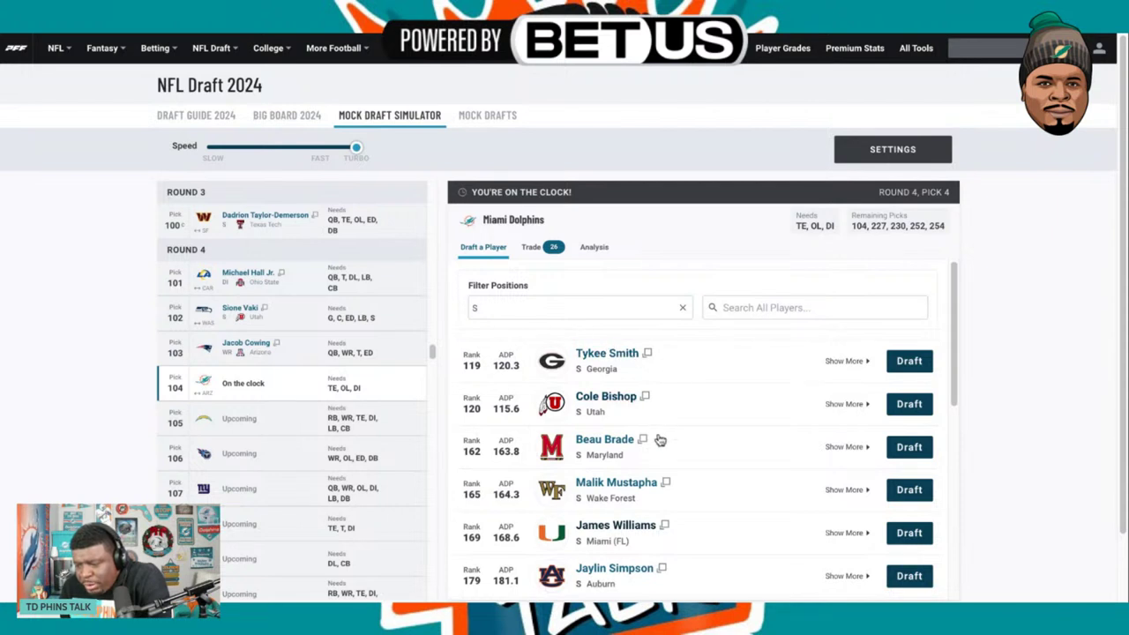
scroll(653, 441, "down", 3)
scroll(652, 441, "down", 5)
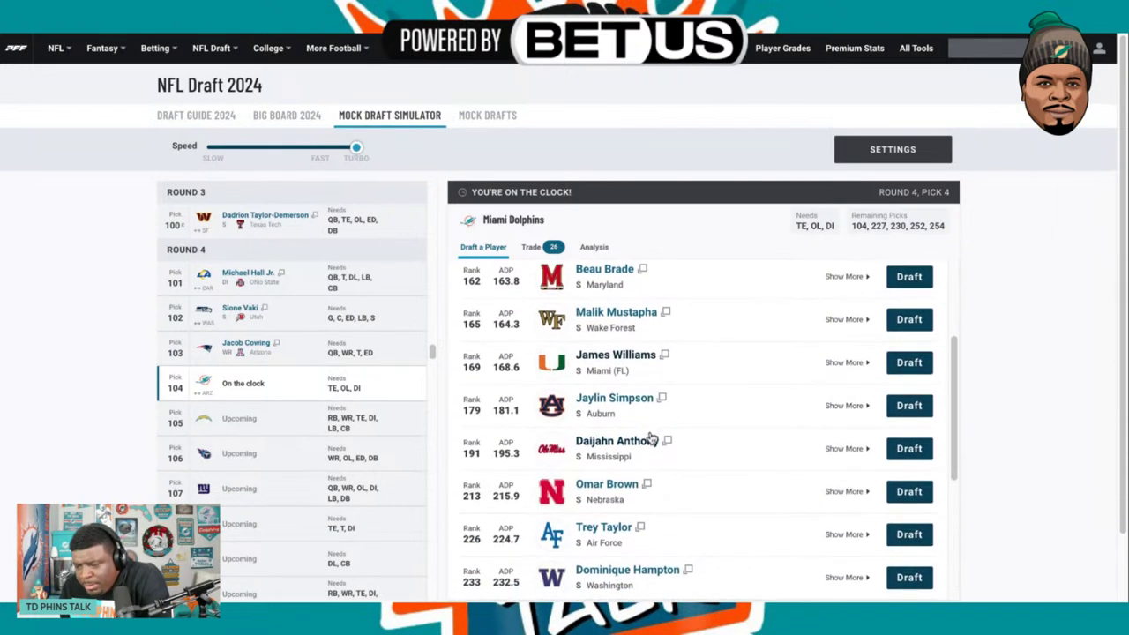
scroll(651, 438, "up", 10)
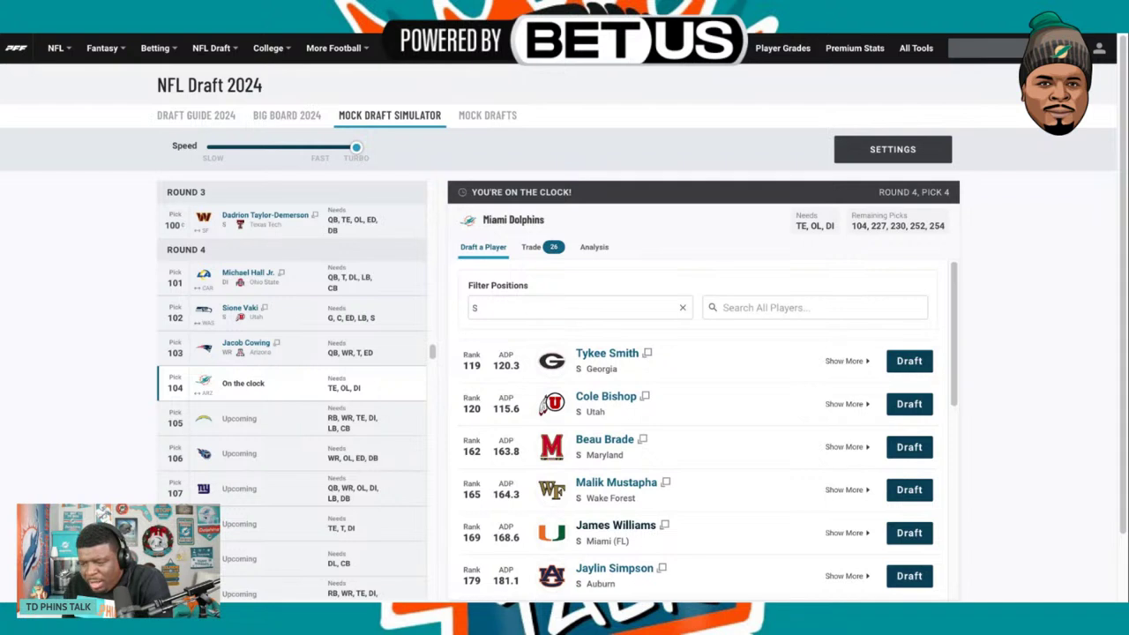
Change the position filter of the available players from safeties to interior offensive linemen (IOL) only.
left_click(502, 308)
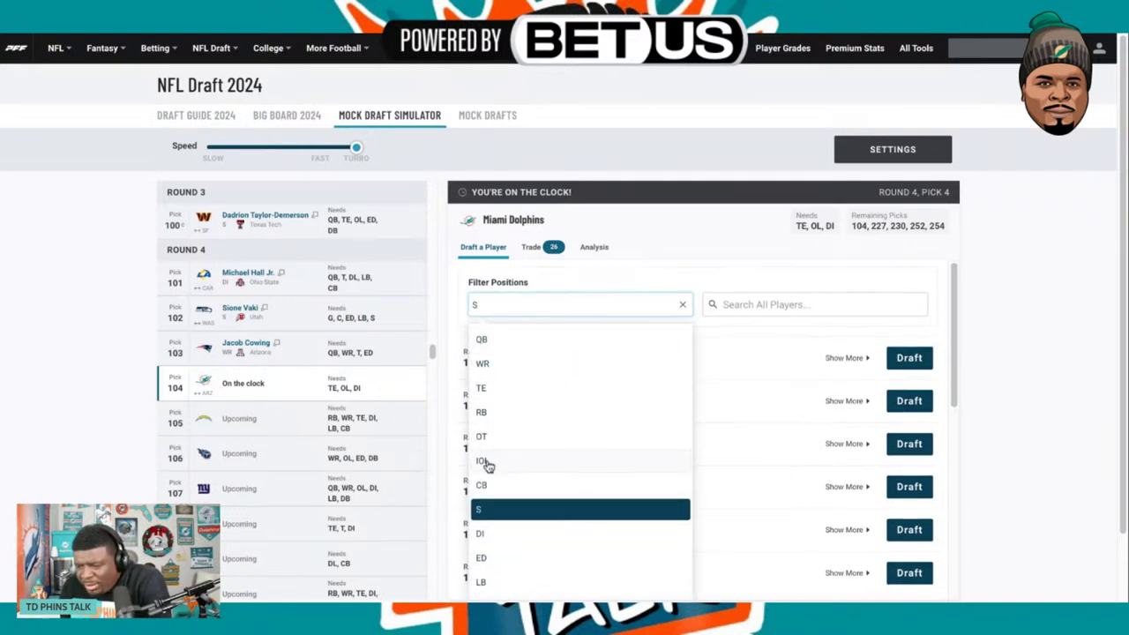
scroll(499, 442, "down", 2)
scroll(496, 438, "up", 2)
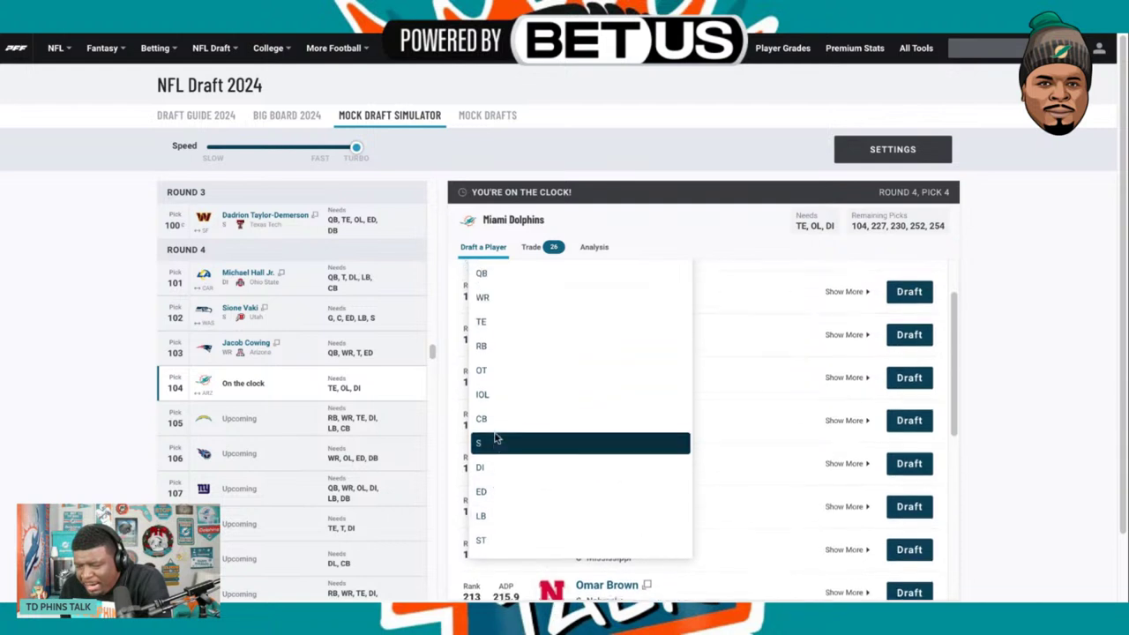
left_click(488, 422)
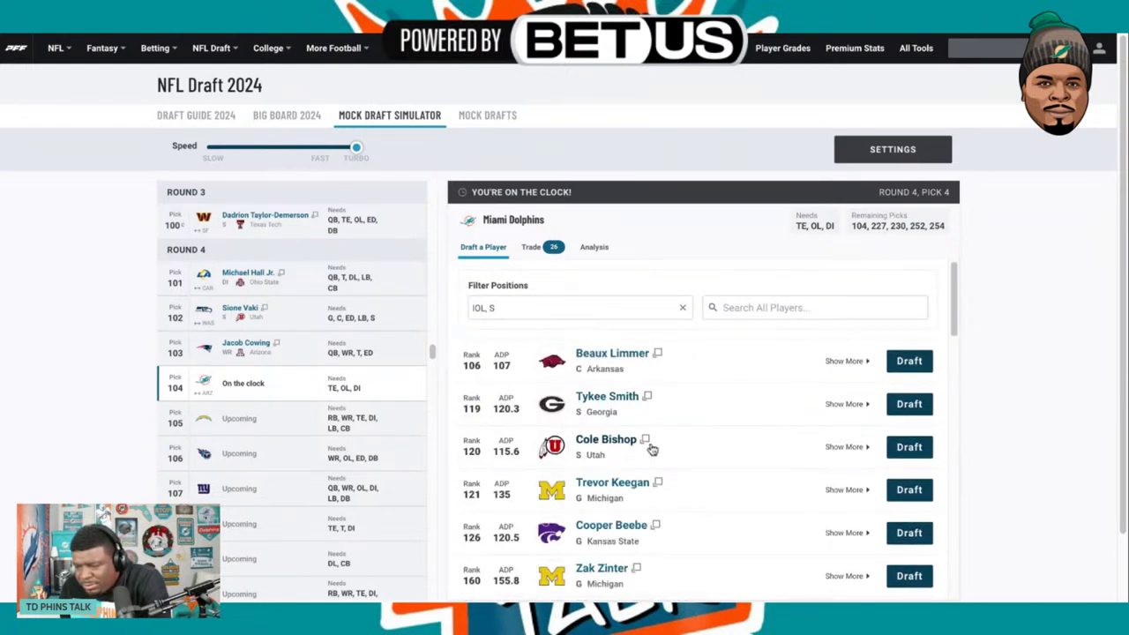
left_click(650, 308)
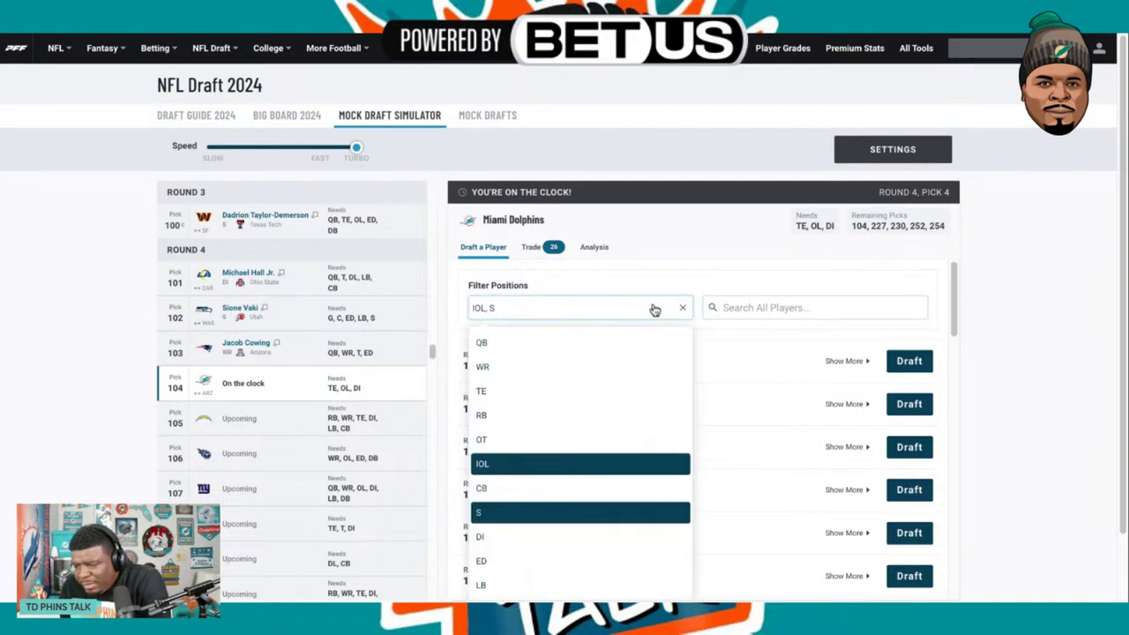
left_click(682, 307)
left_click(492, 464)
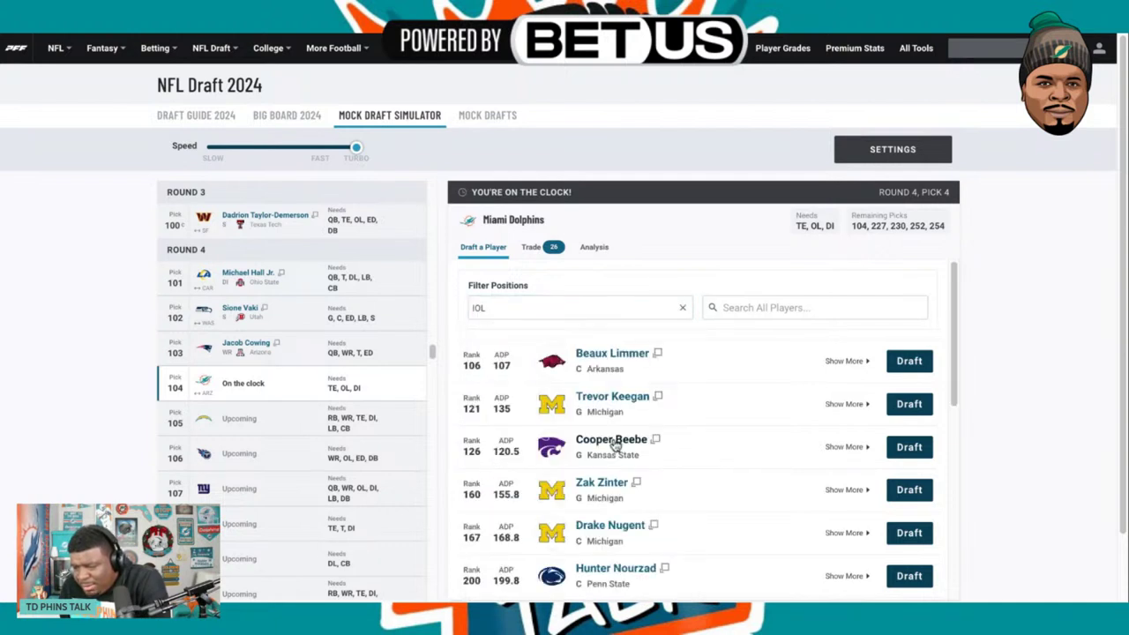
left_click(653, 527)
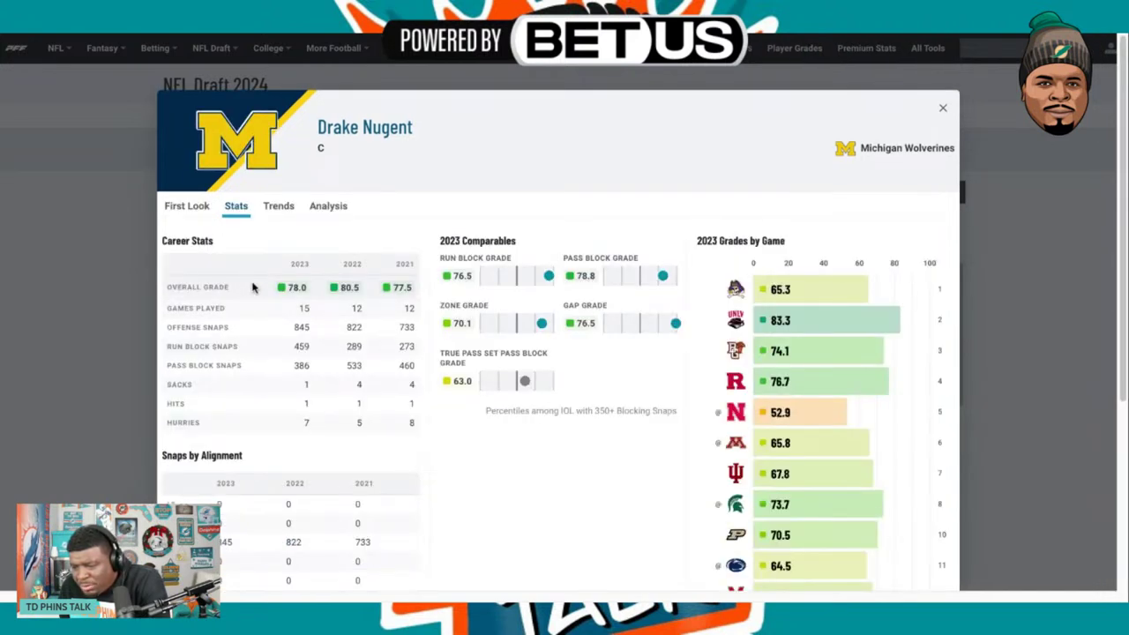
left_click(188, 208)
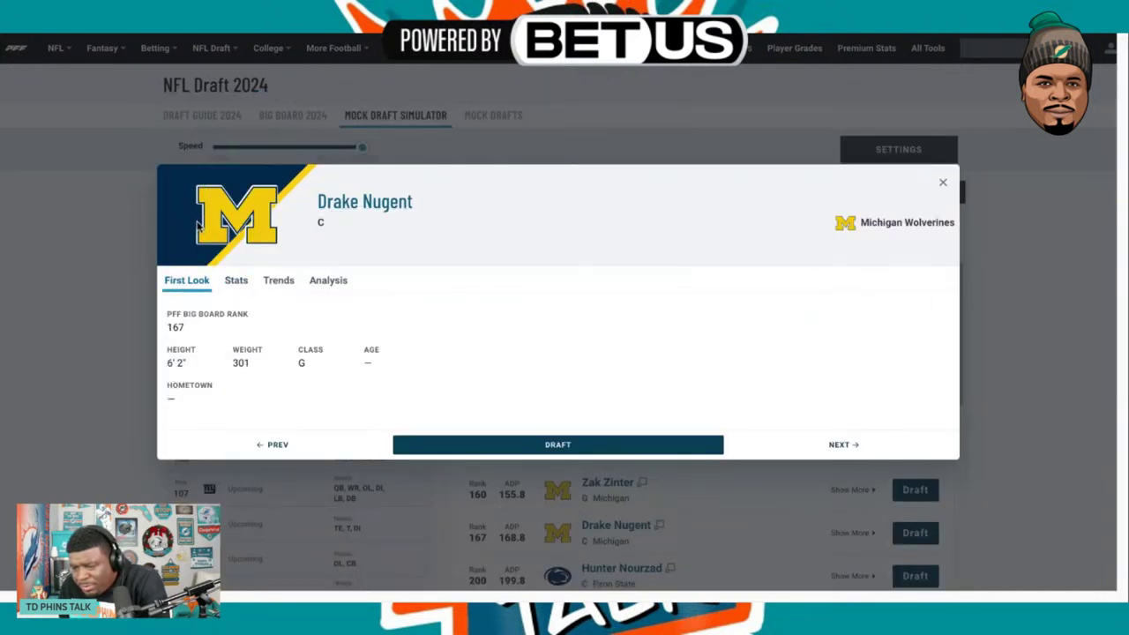
left_click(280, 282)
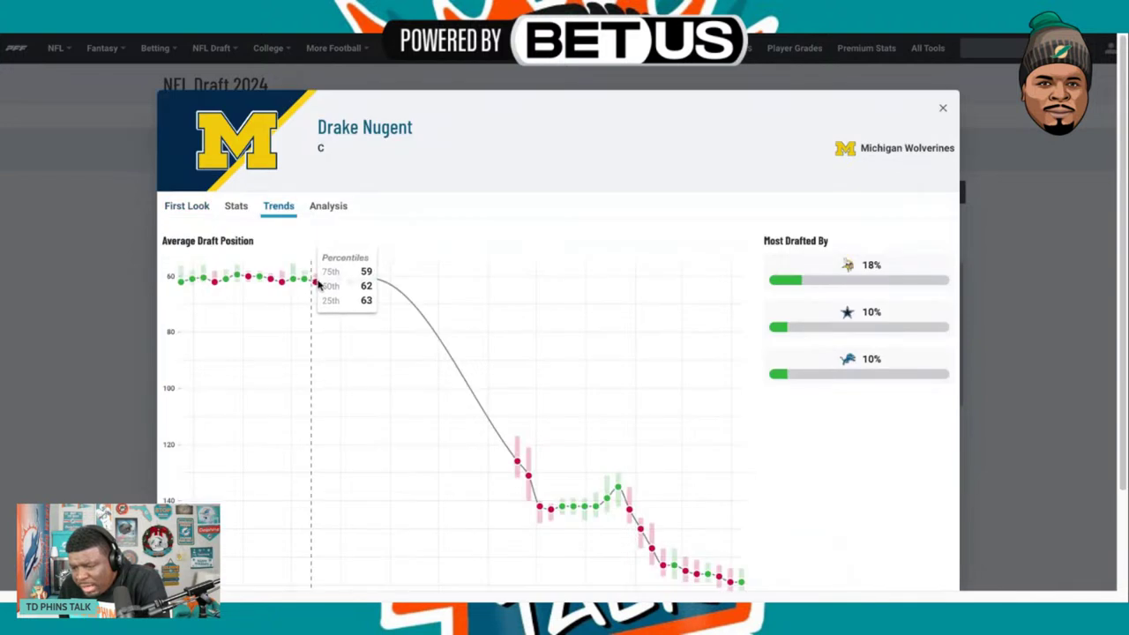
left_click(321, 208)
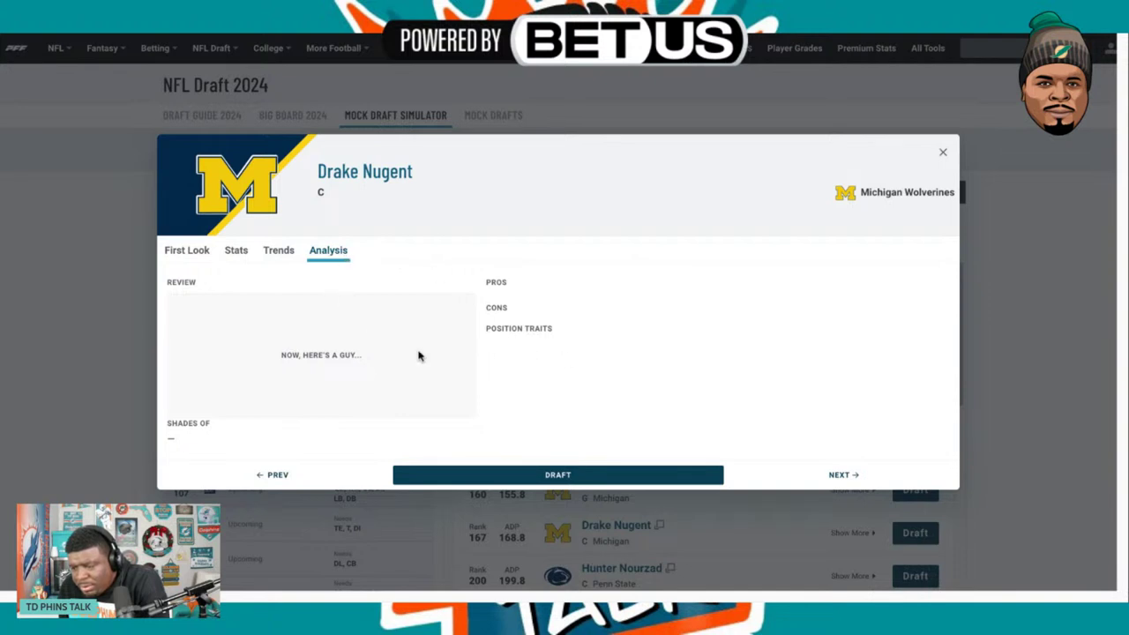
left_click(837, 474)
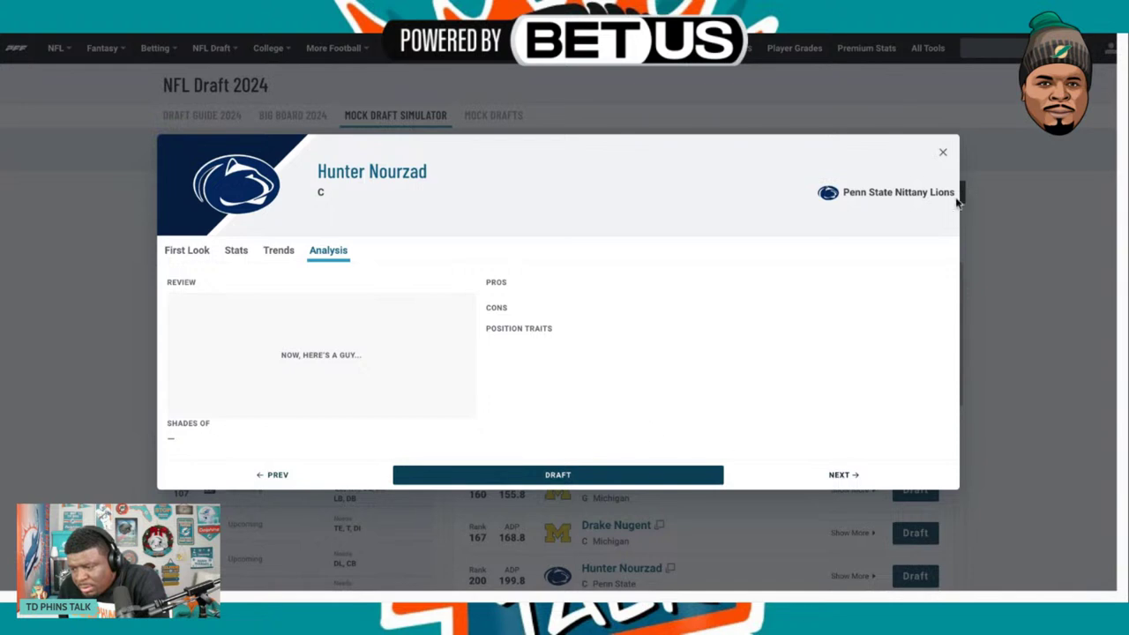
left_click(607, 522)
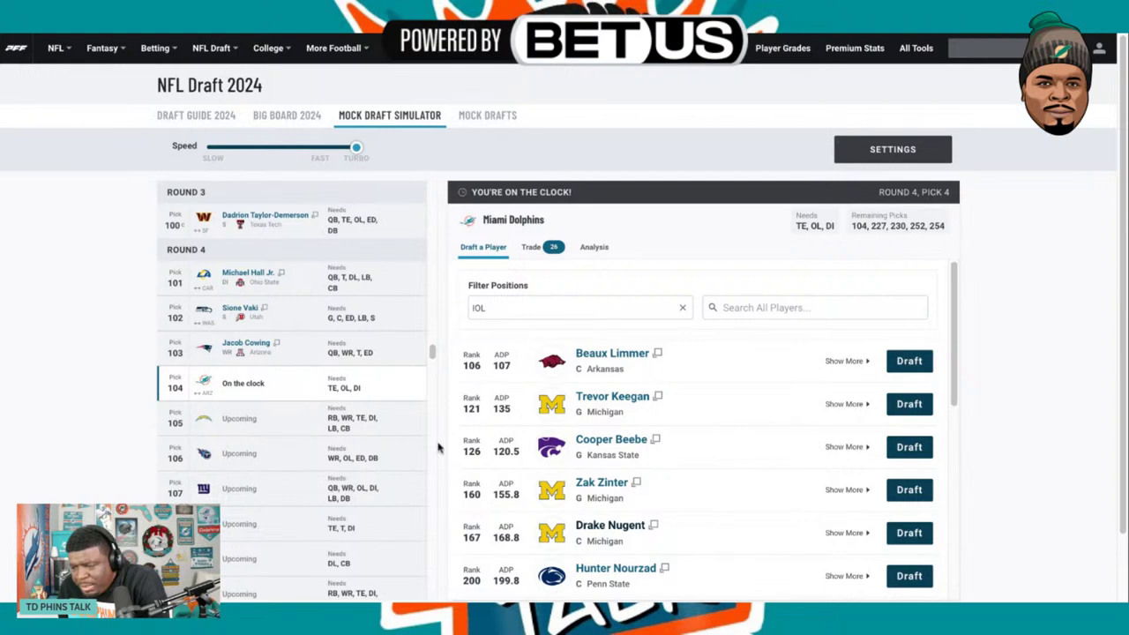
Examine Michigan guard Zak Zinter's stats and his analysis with pros and cons, and close his profile.
left_click(635, 483)
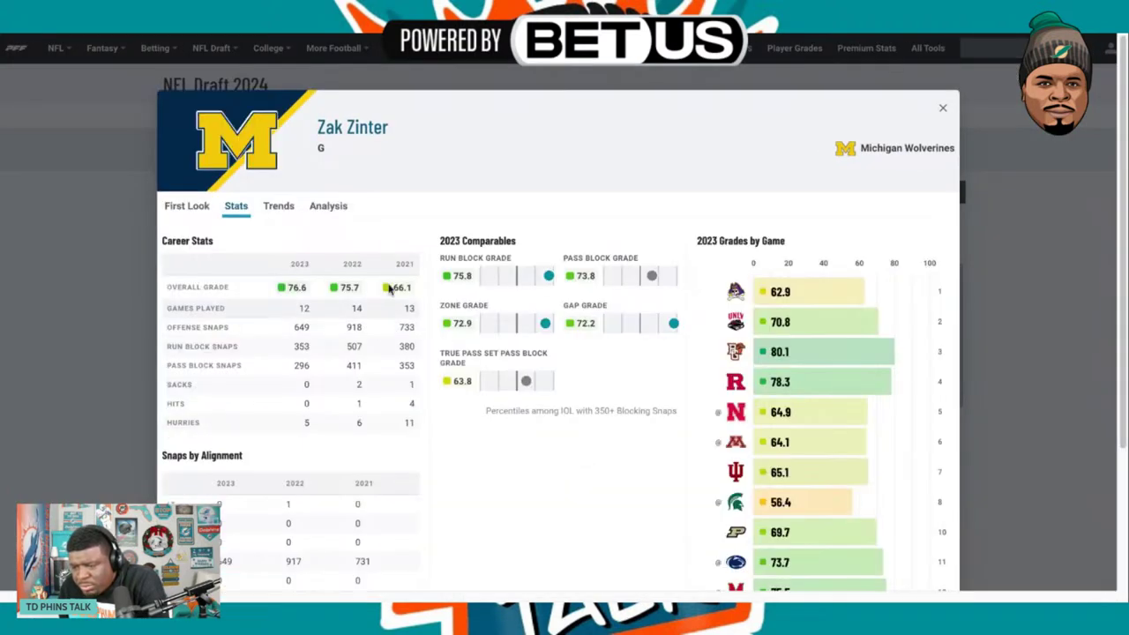
left_click(328, 209)
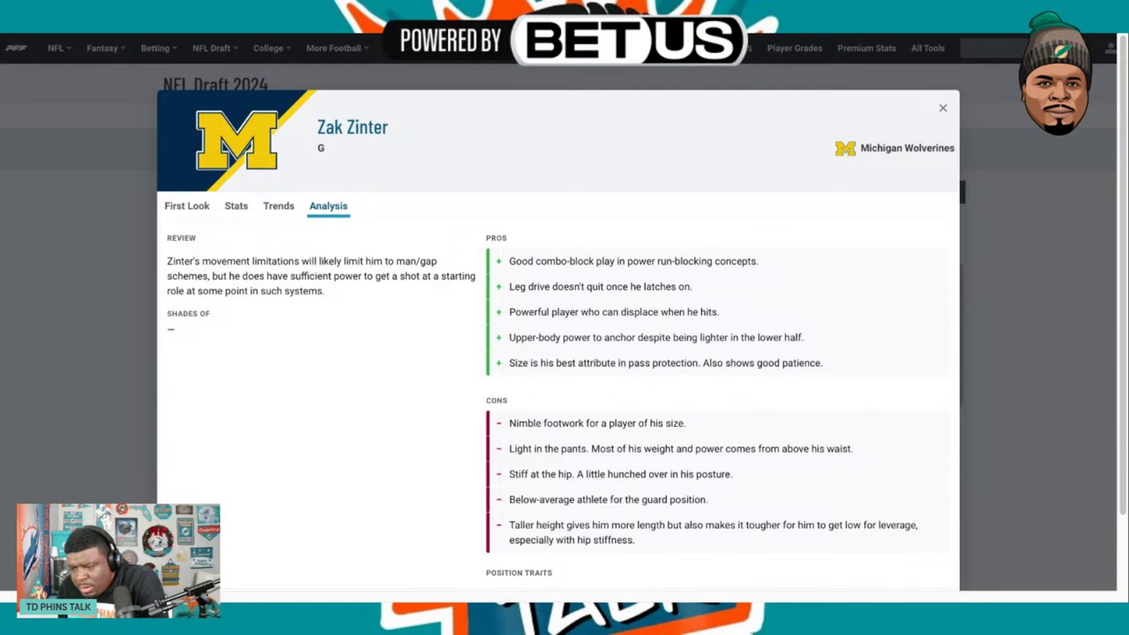
scroll(557, 335, "down", 1)
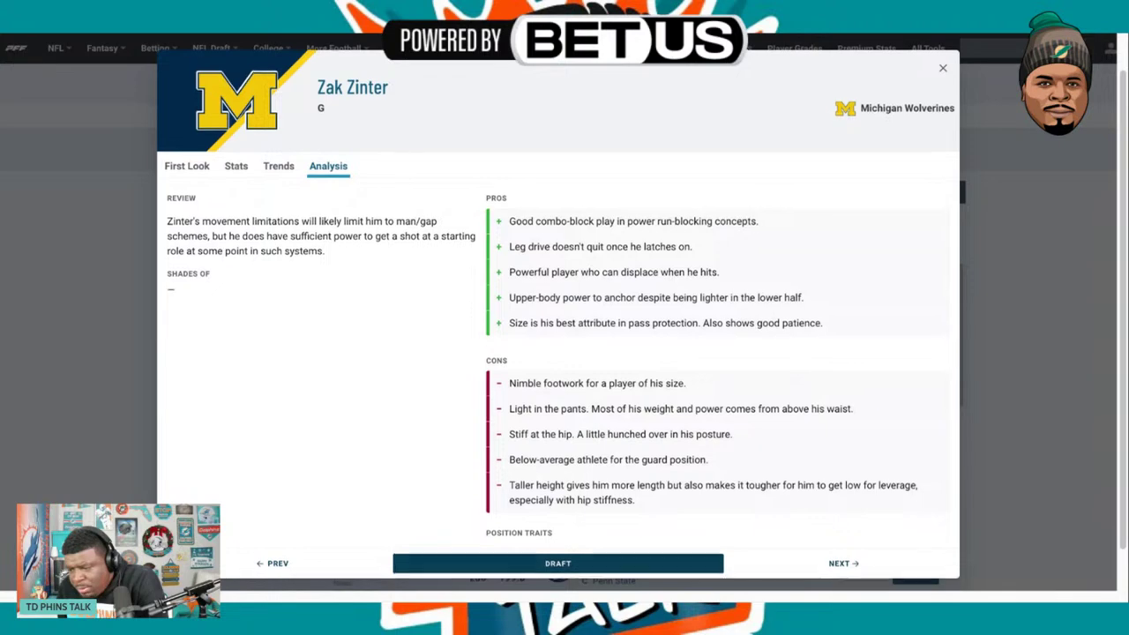
scroll(1019, 106, "up", 1)
left_click(943, 111)
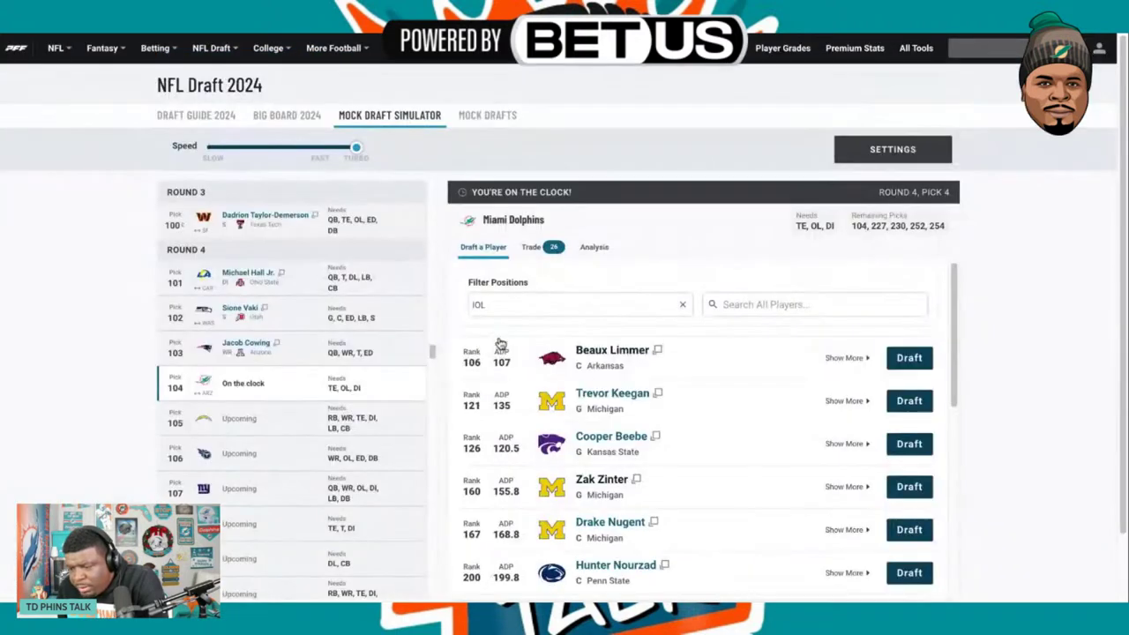
left_click(653, 526)
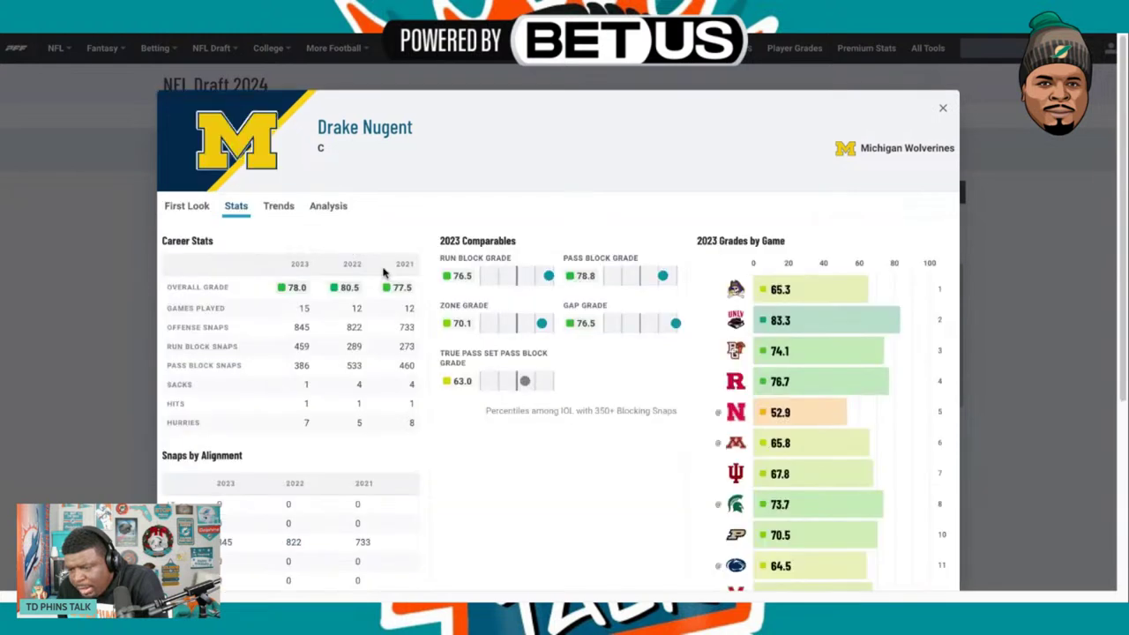
left_click(336, 206)
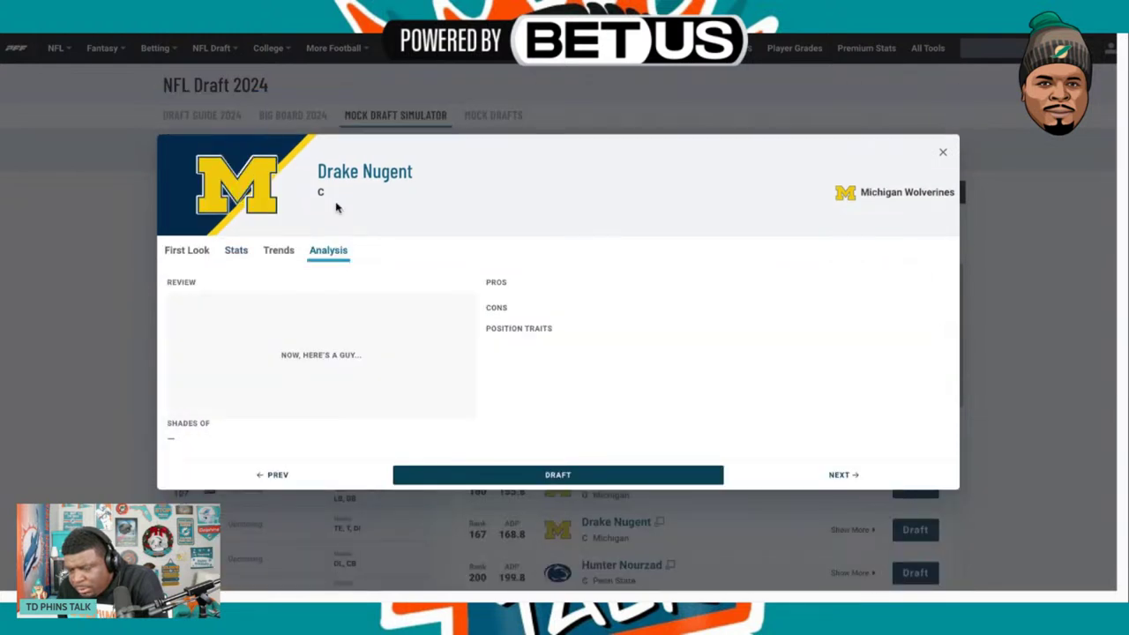
left_click(284, 251)
left_click(331, 208)
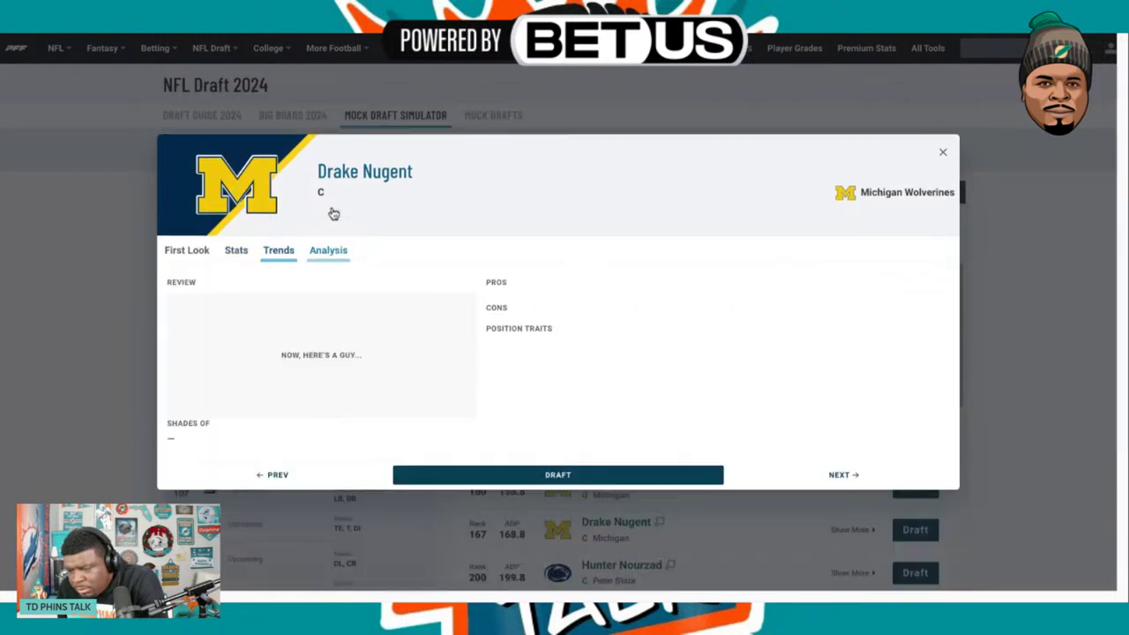
left_click(192, 254)
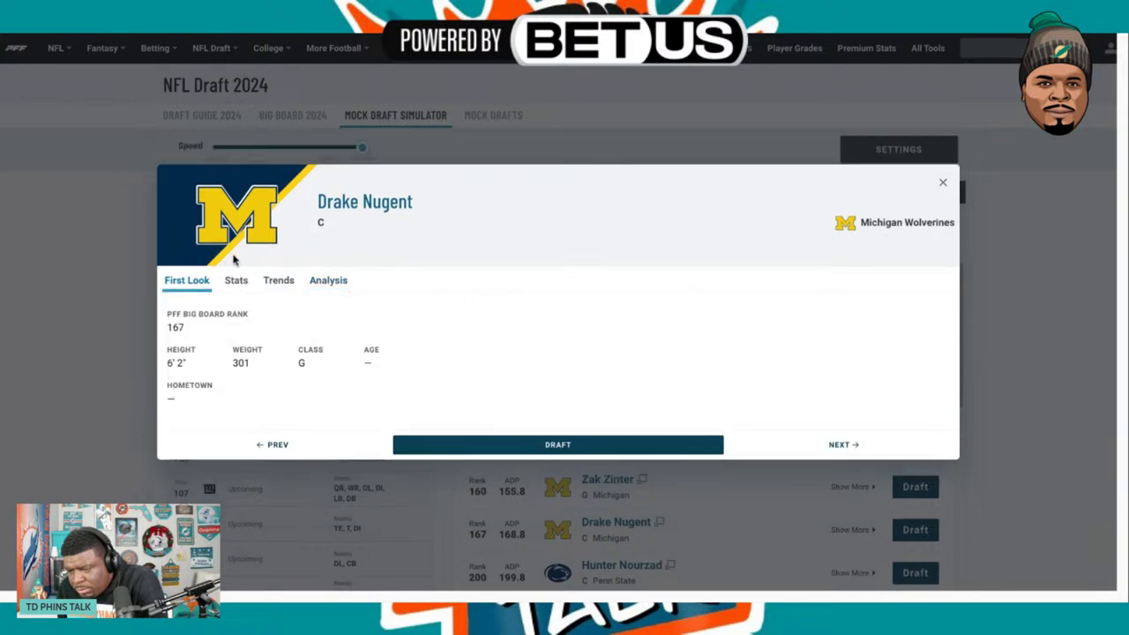
left_click(239, 282)
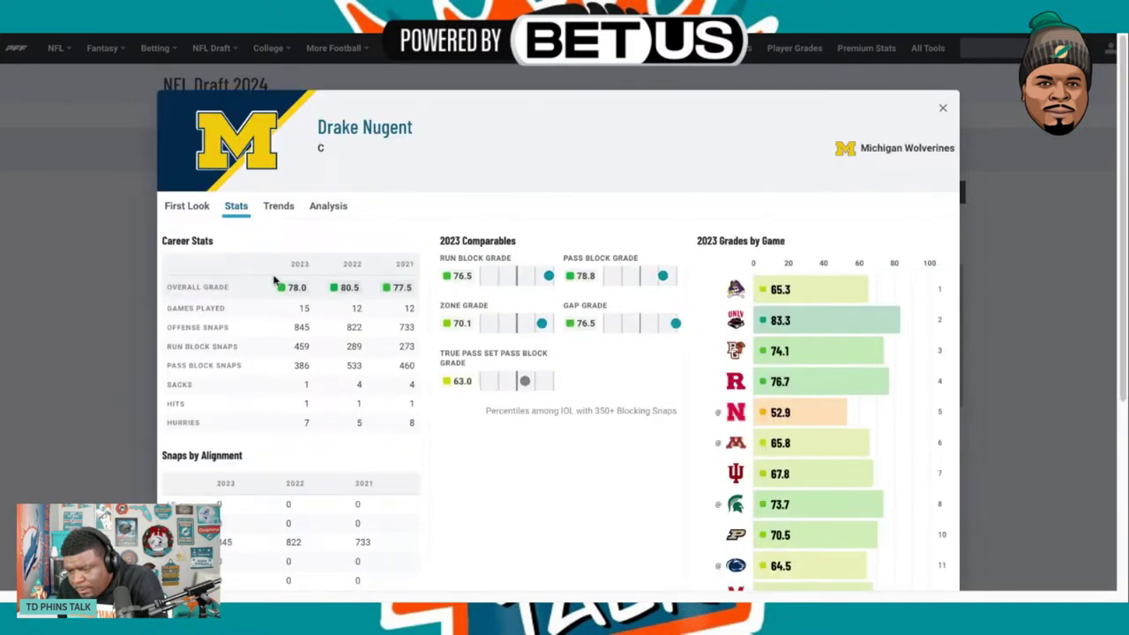
left_click(329, 208)
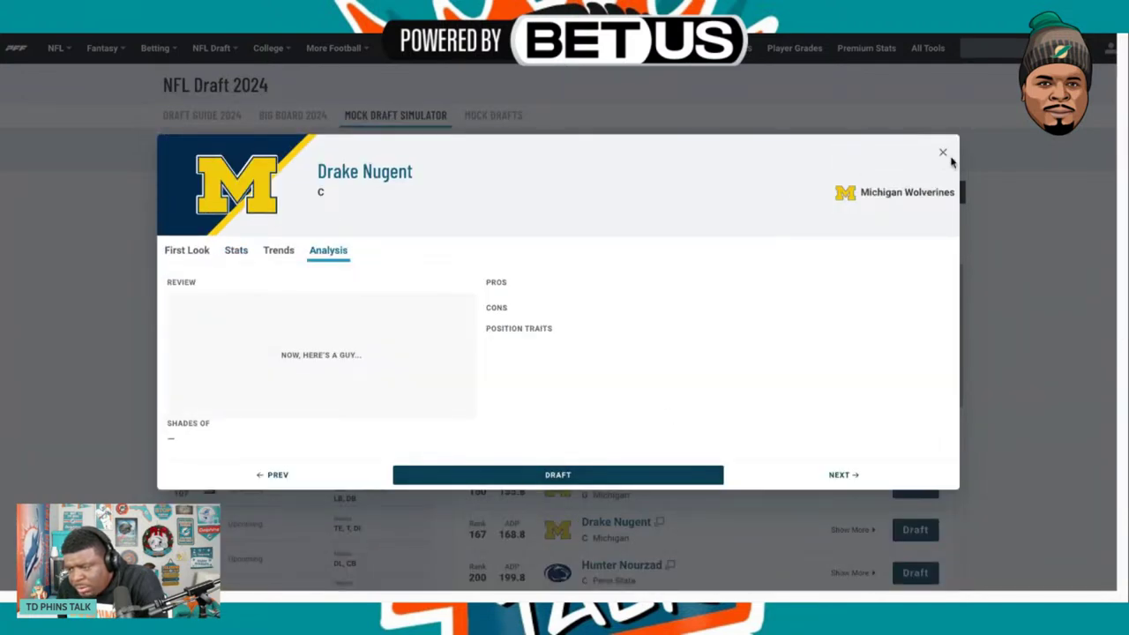
left_click(732, 543)
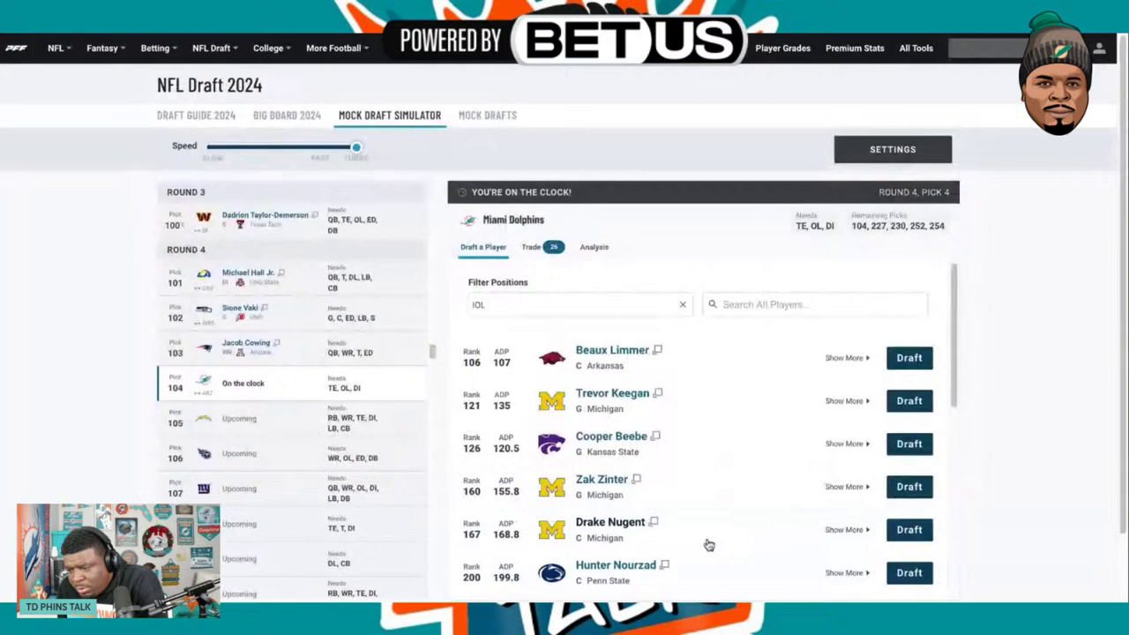
left_click(629, 525)
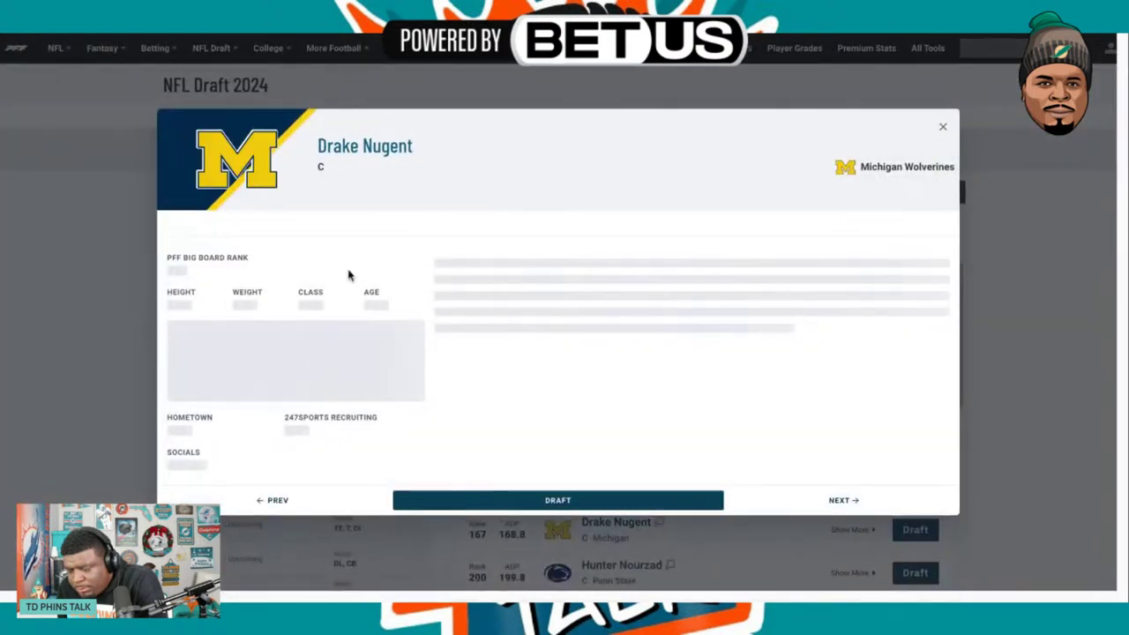
left_click(340, 210)
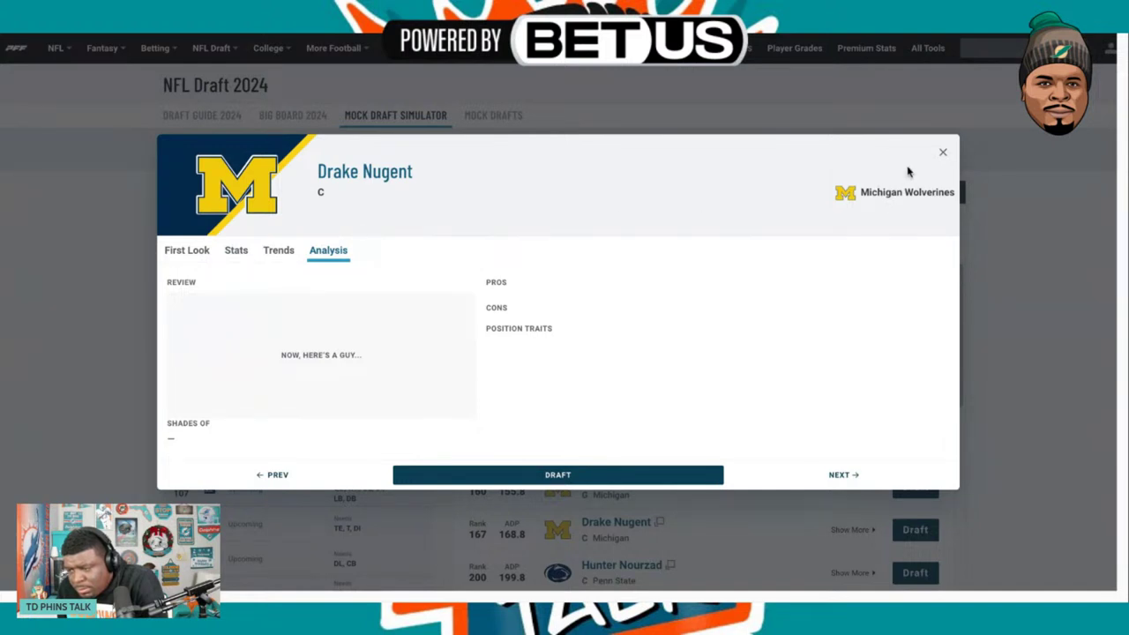
left_click(943, 155)
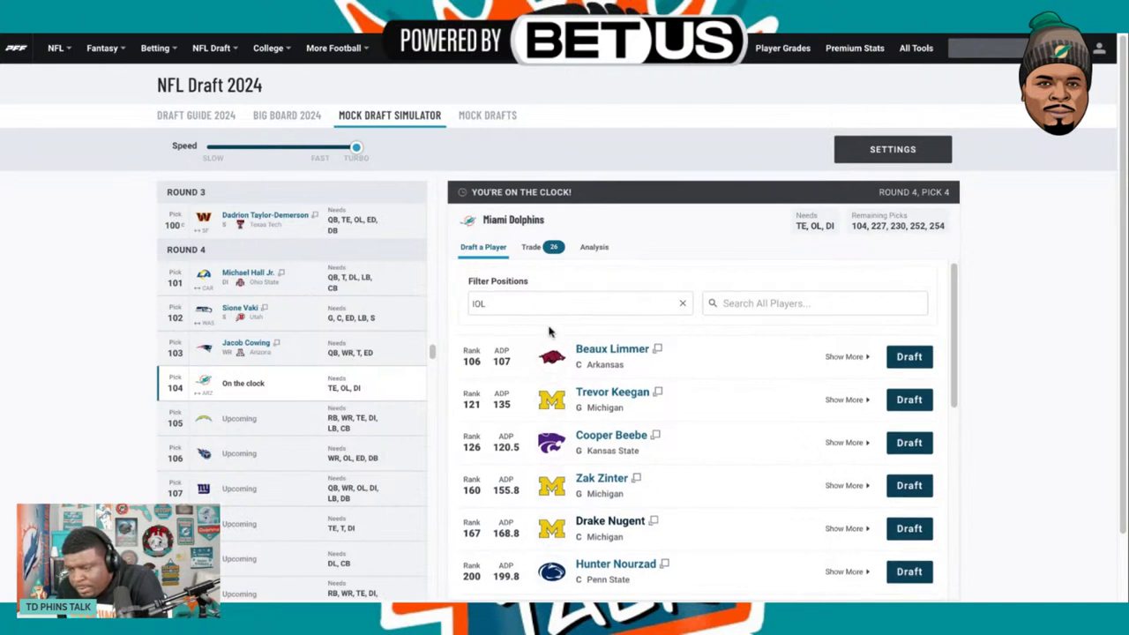
Start a new trade proposal and put Miami's pick 104 on offer.
left_click(532, 248)
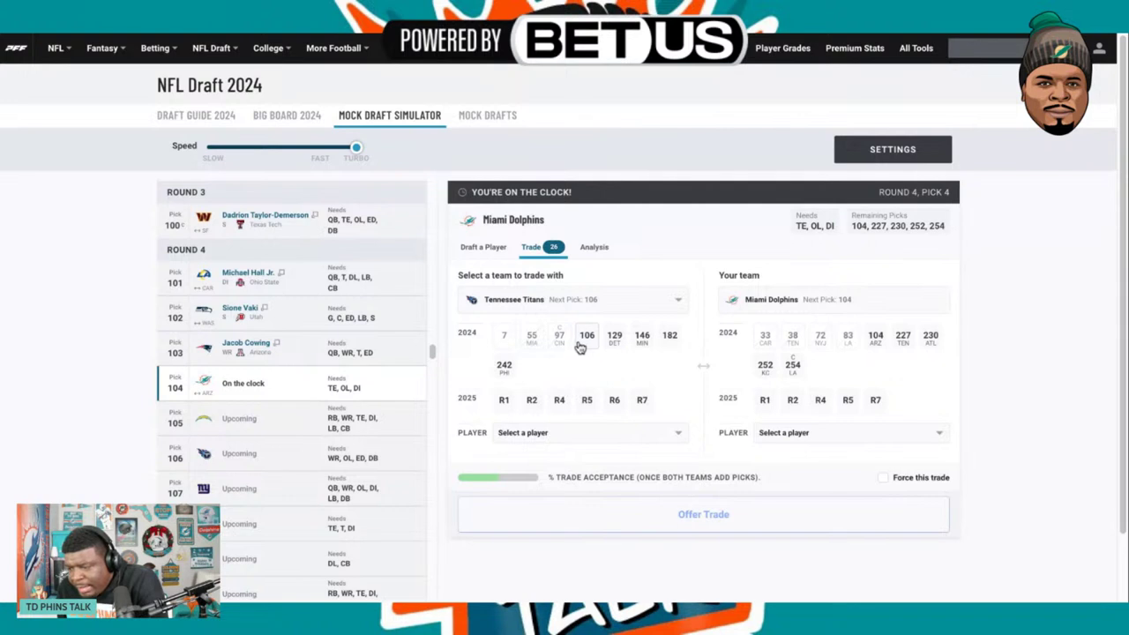
left_click(876, 340)
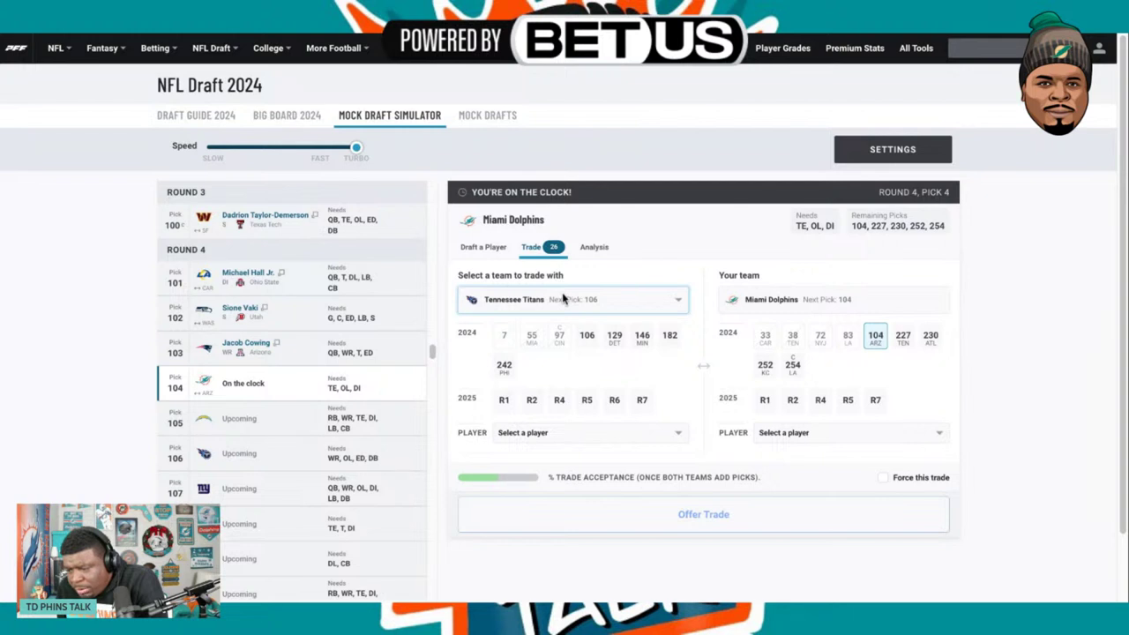
Try a trade with the Las Vegas Raiders, testing combinations of their picks 112, 148 and 208 in return for pick 104.
left_click(600, 388)
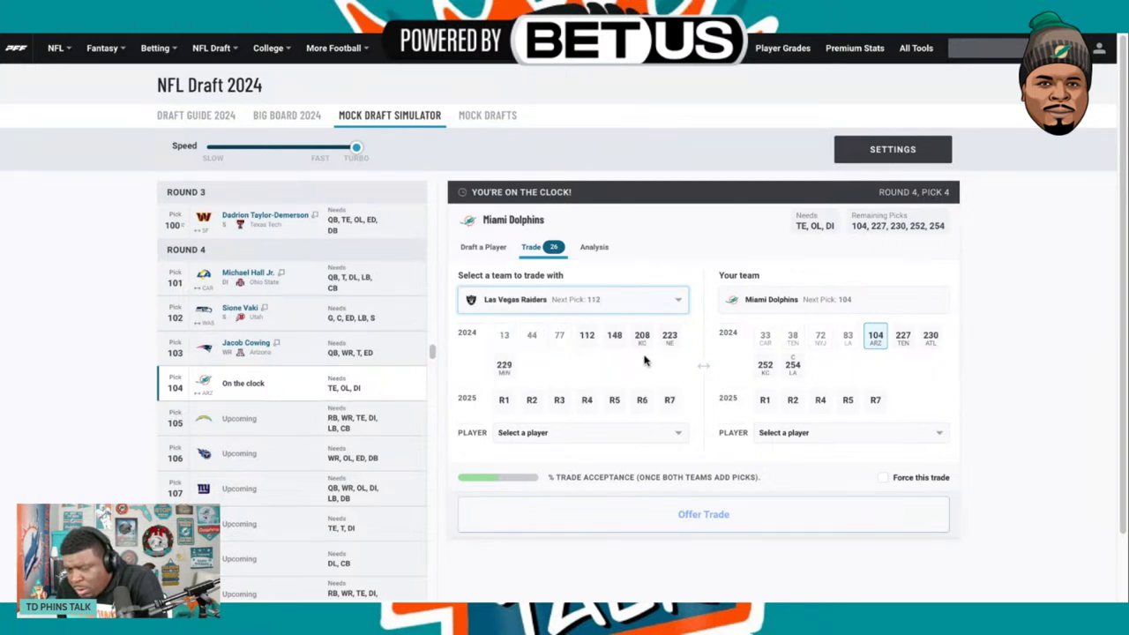
left_click(593, 341)
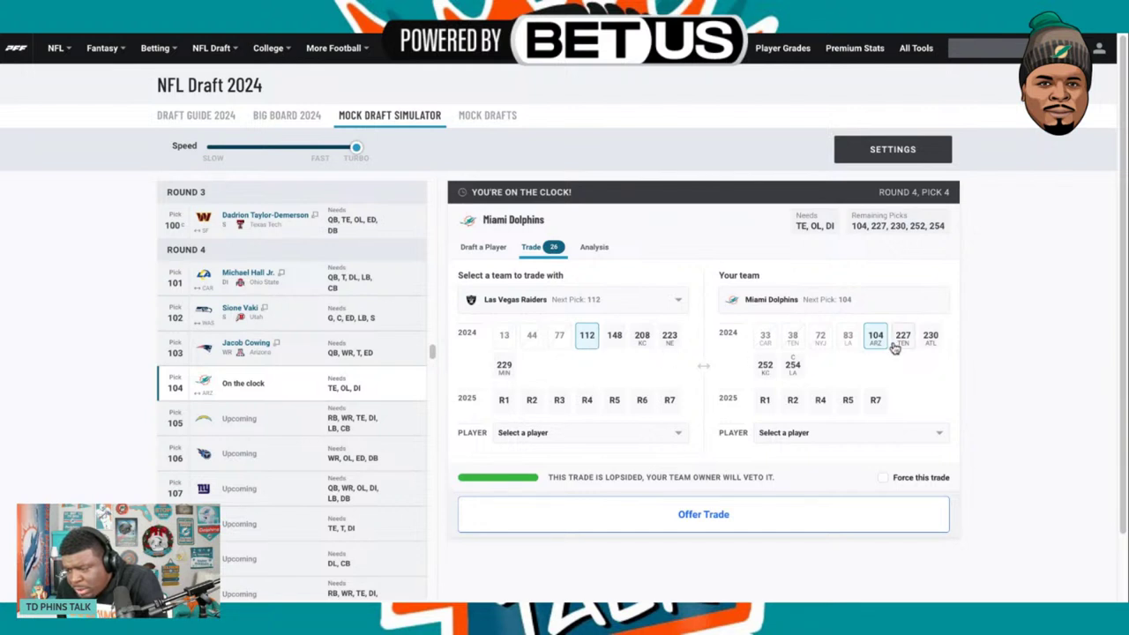
left_click(617, 342)
left_click(616, 341)
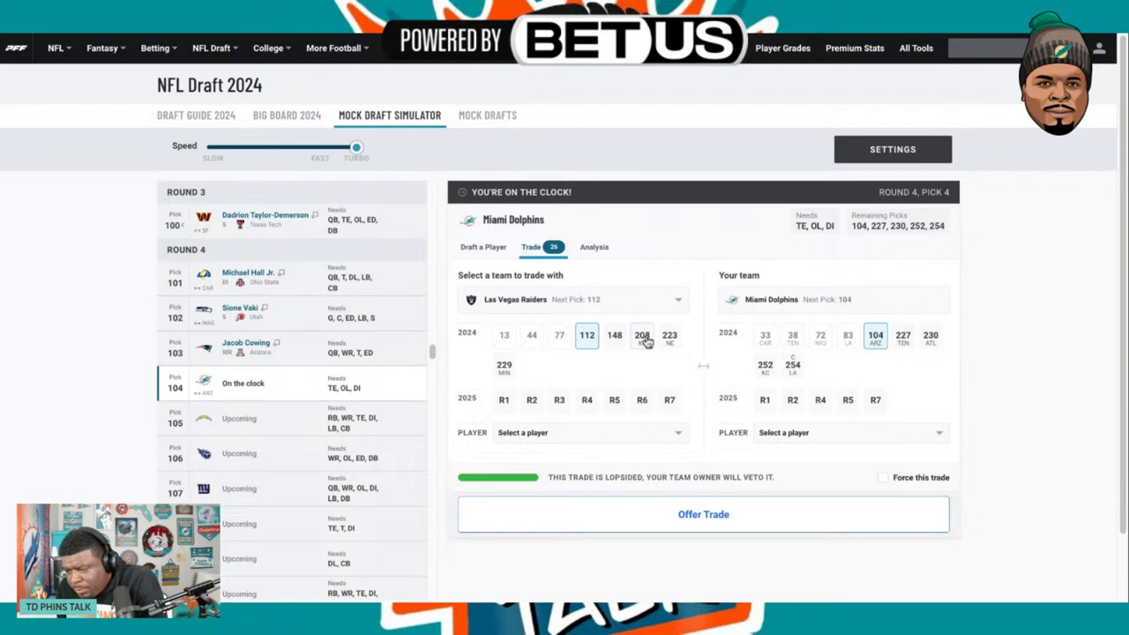
left_click(644, 340)
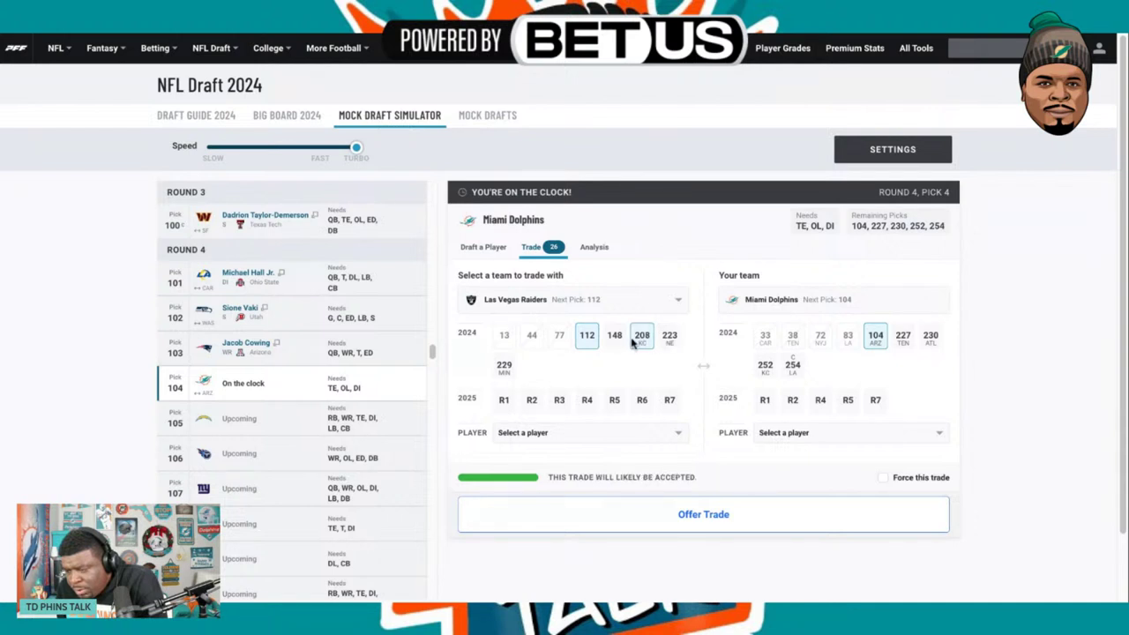
left_click(589, 341)
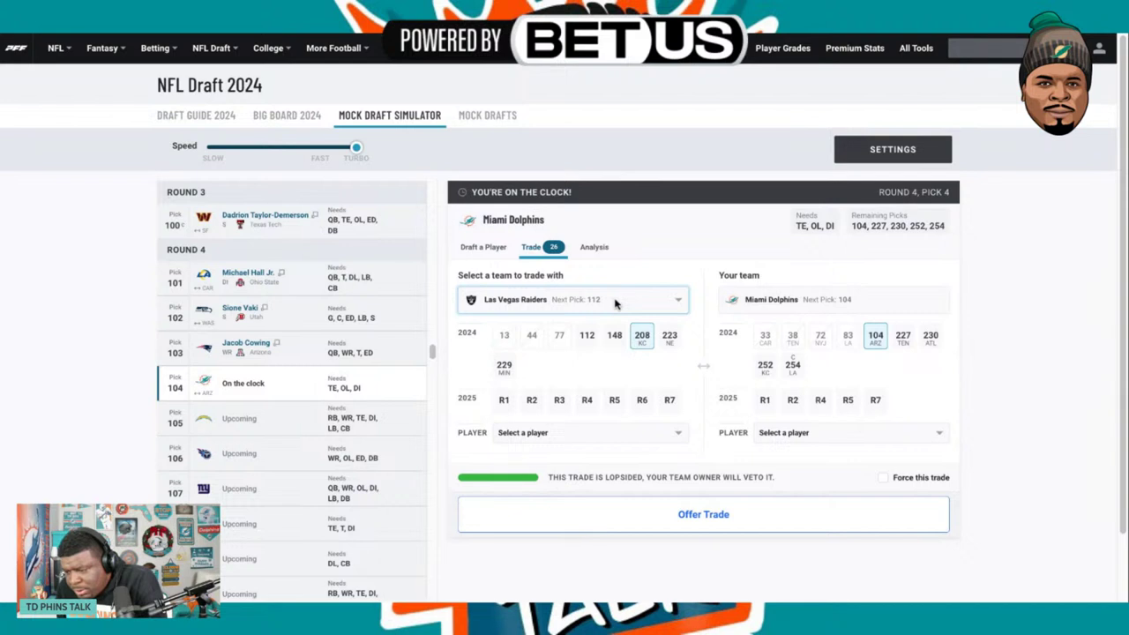
Switch the trade partner to the Jacksonville Jaguars and request their 2024 picks 114 and 116.
left_click(589, 393)
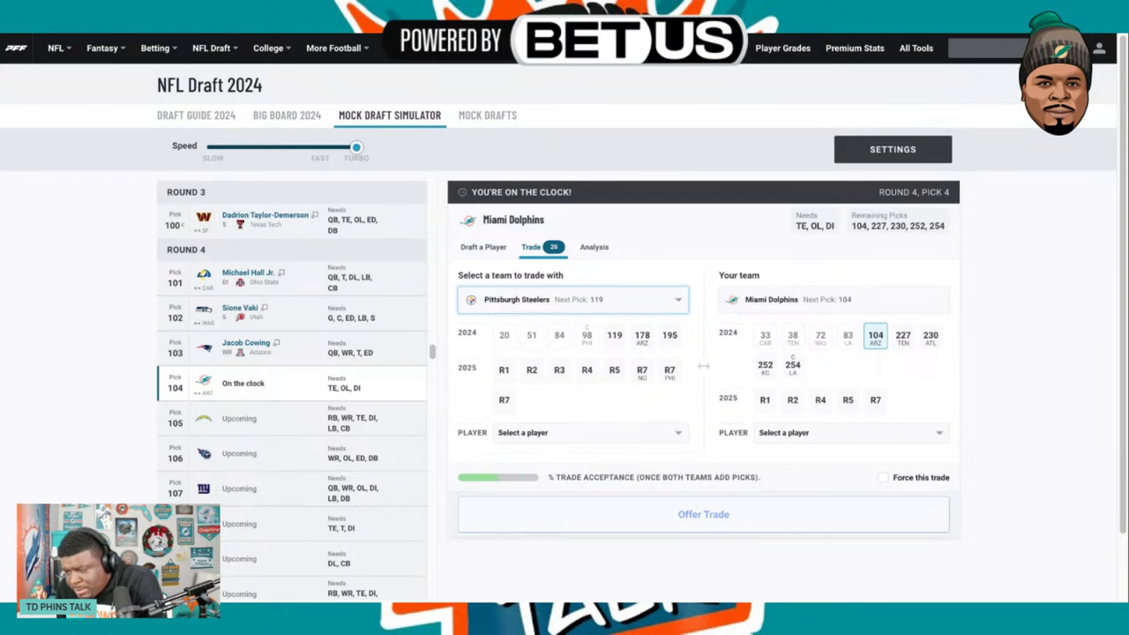
left_click(697, 352)
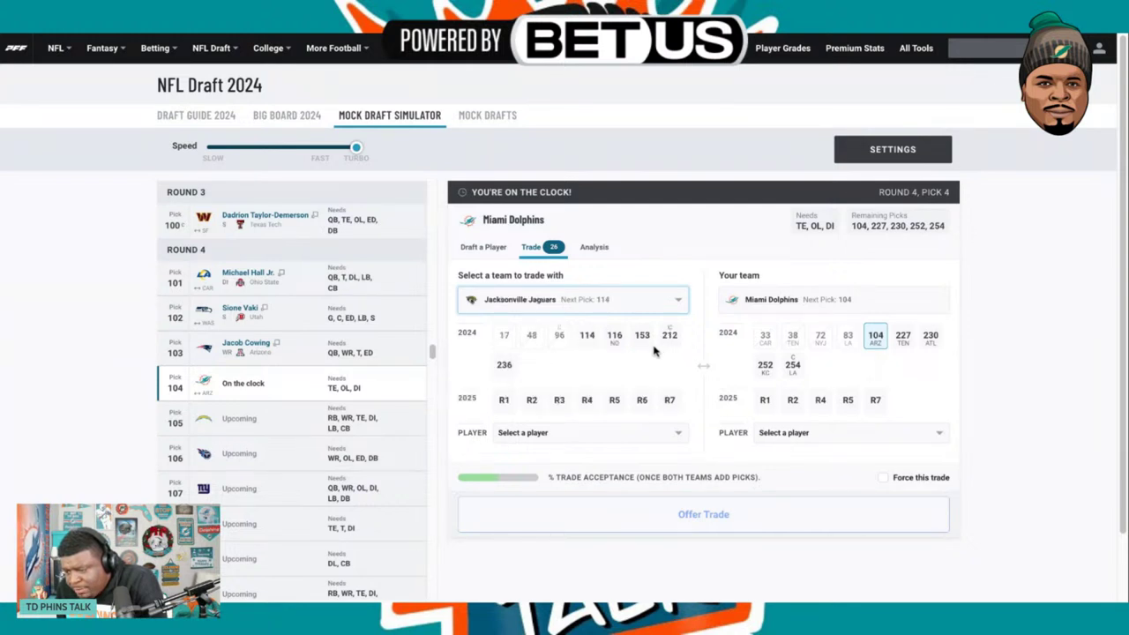
left_click(587, 337)
left_click(615, 337)
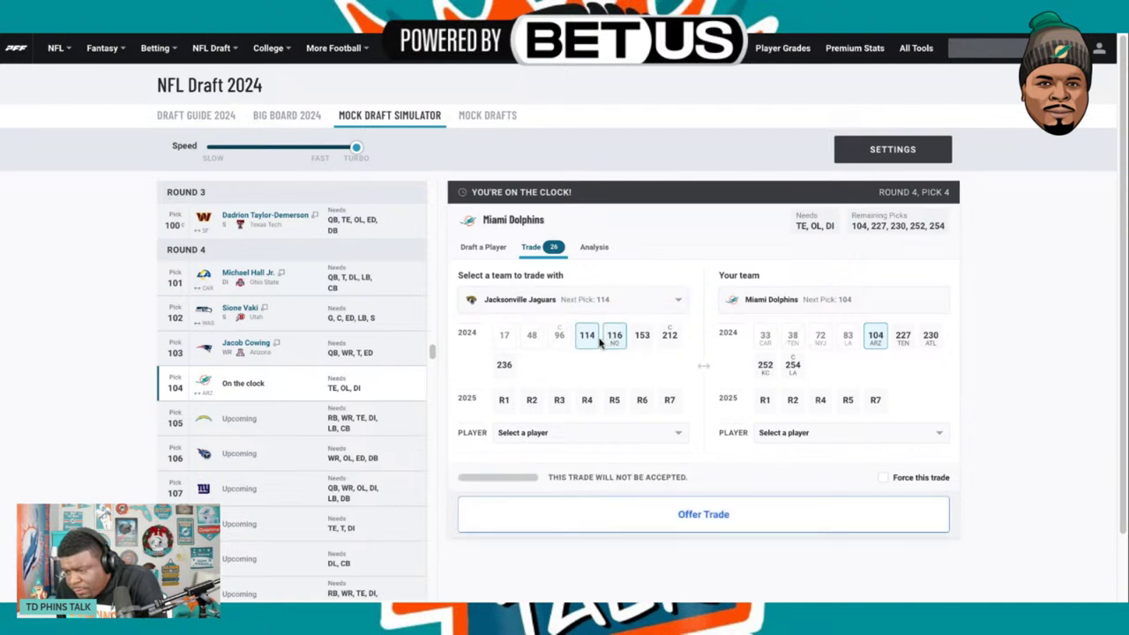
Try swapping Jaguars pick 116 for pick 153 alongside 114, and return to requesting 114 and 116.
left_click(589, 338)
left_click(589, 344)
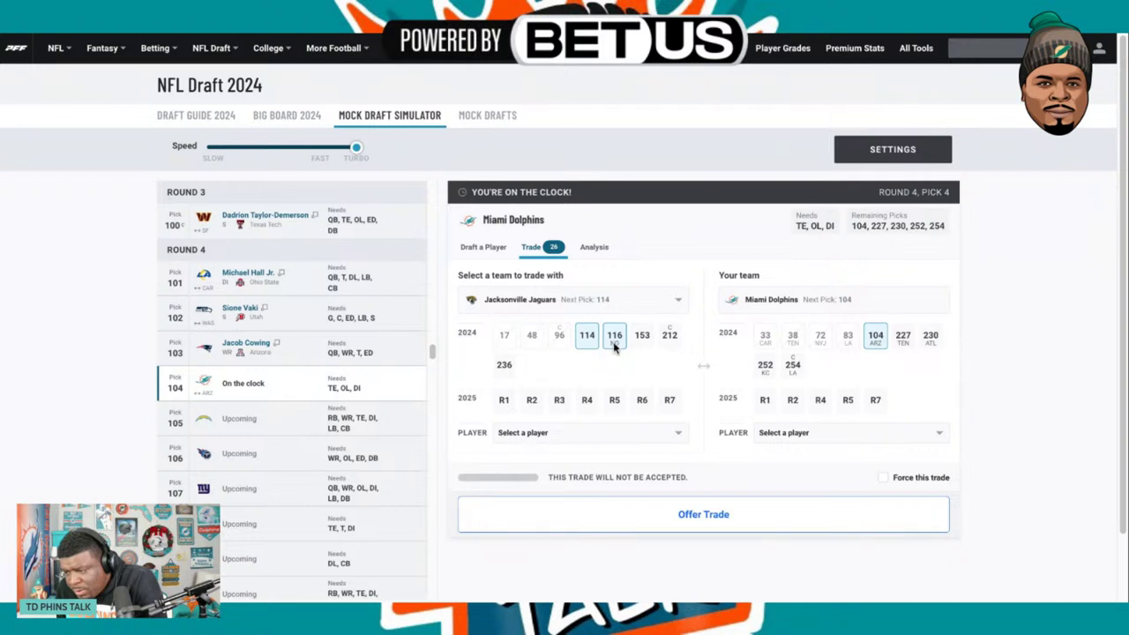
left_click(620, 342)
left_click(641, 338)
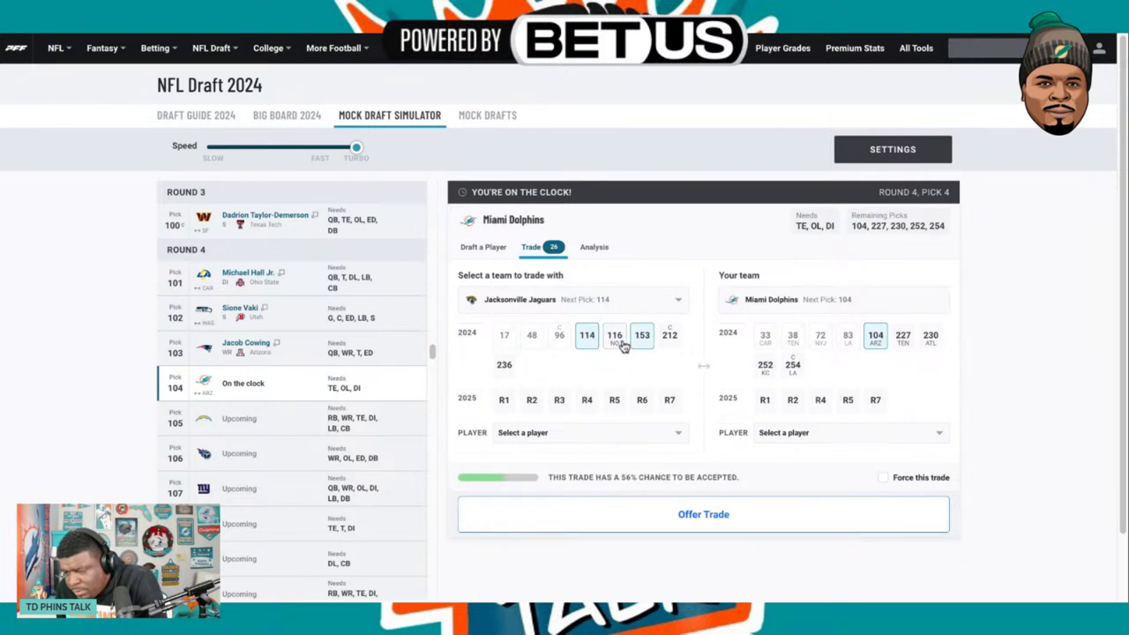
left_click(620, 342)
left_click(642, 339)
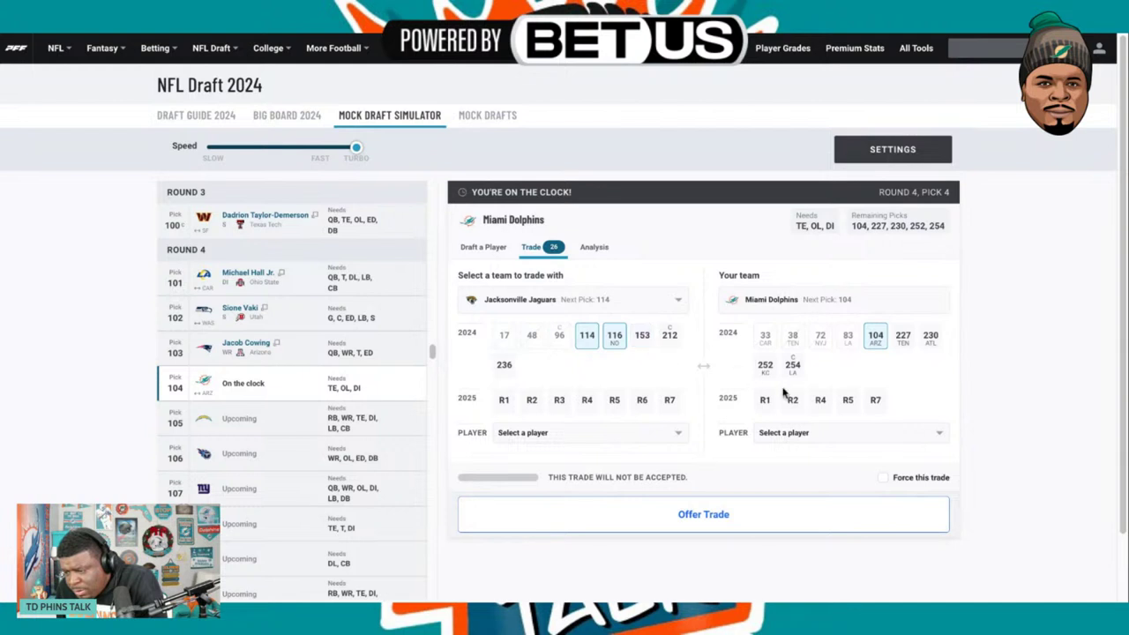
Try adding Miami's picks 227 and 230 to the offer, and take both out again.
left_click(906, 341)
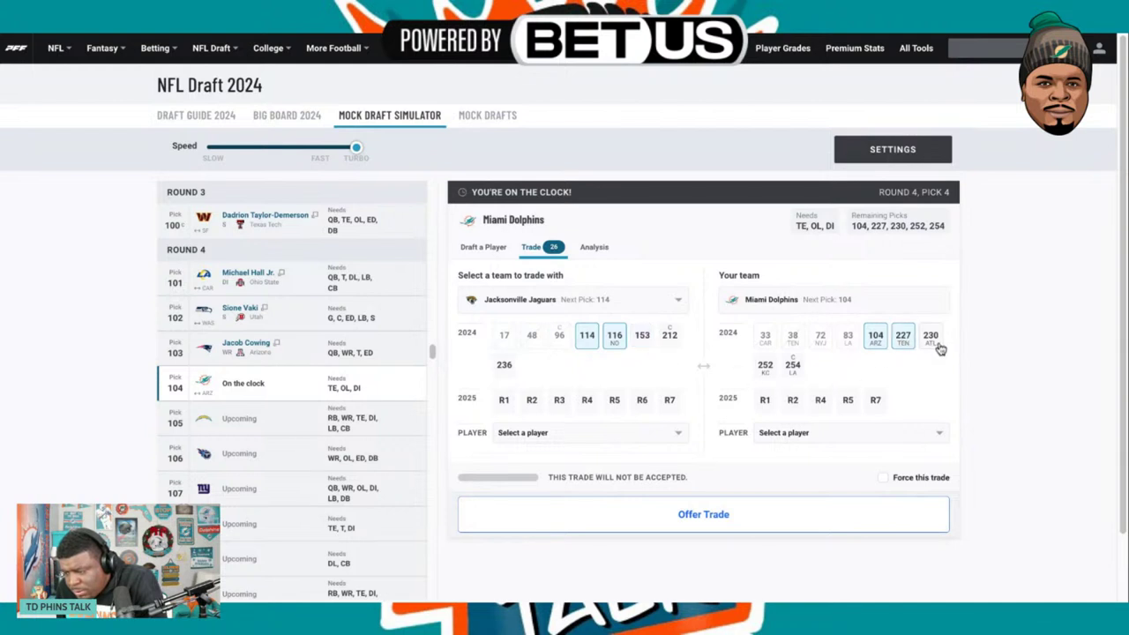
left_click(930, 344)
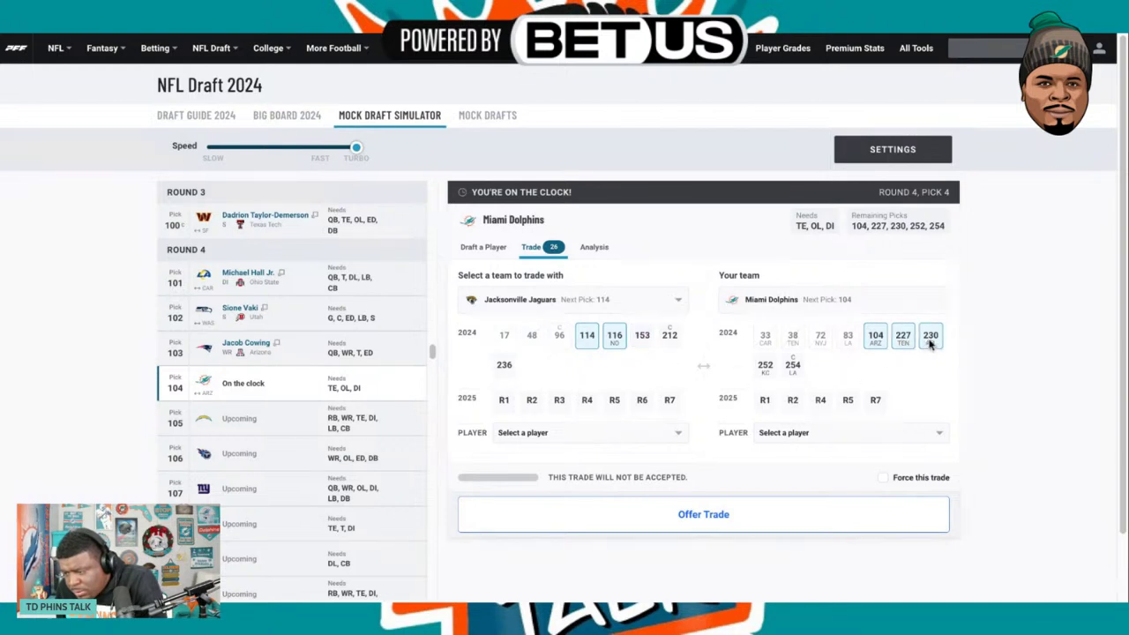
left_click(930, 344)
left_click(904, 341)
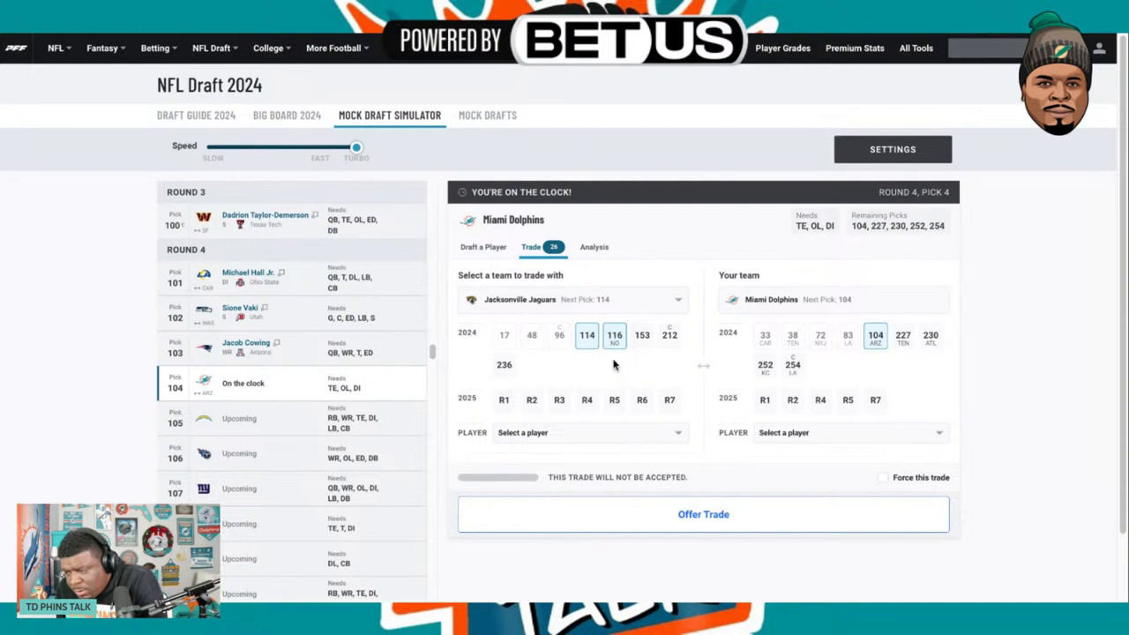
Change the requested Jaguars picks to 116 and 153, testing pick 236 as an extra and removing it.
left_click(608, 345)
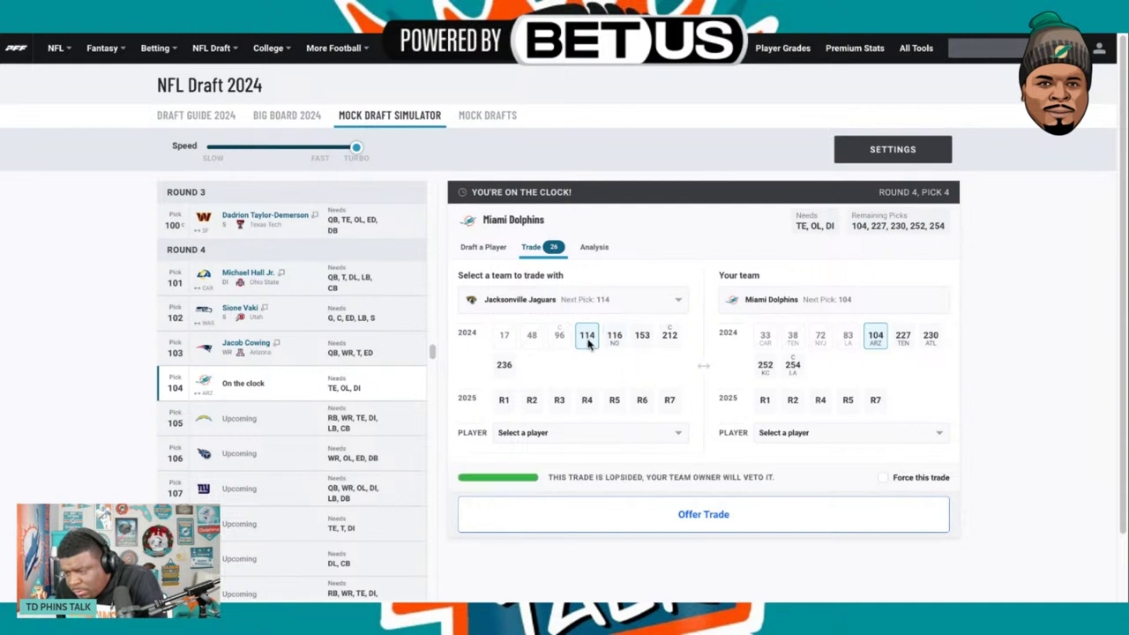
left_click(587, 341)
left_click(611, 345)
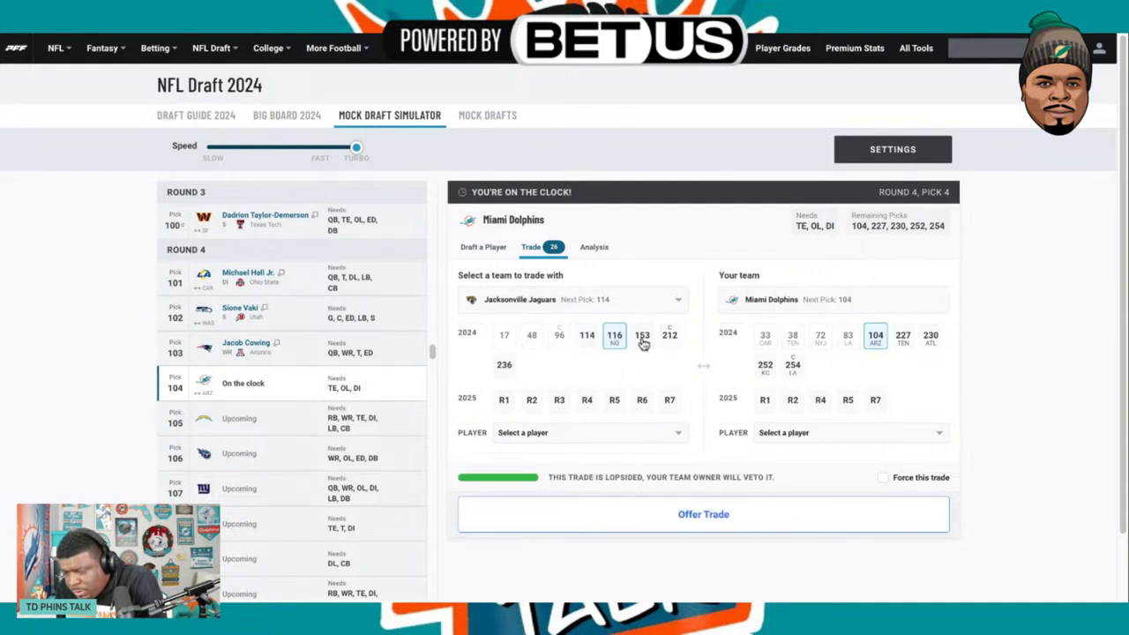
left_click(641, 341)
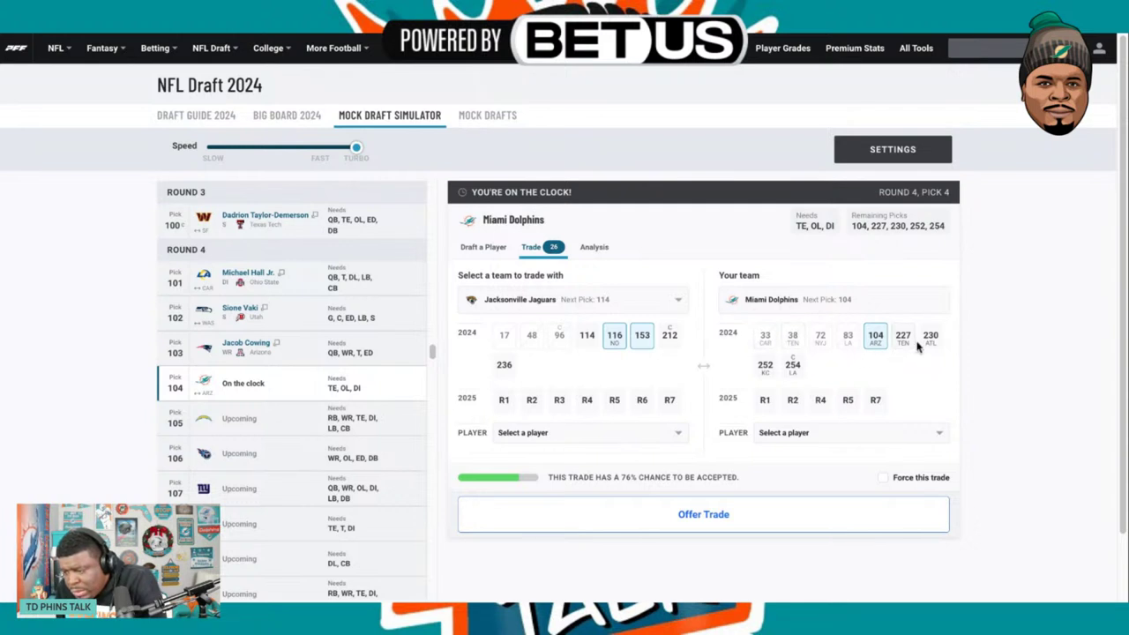
left_click(504, 367)
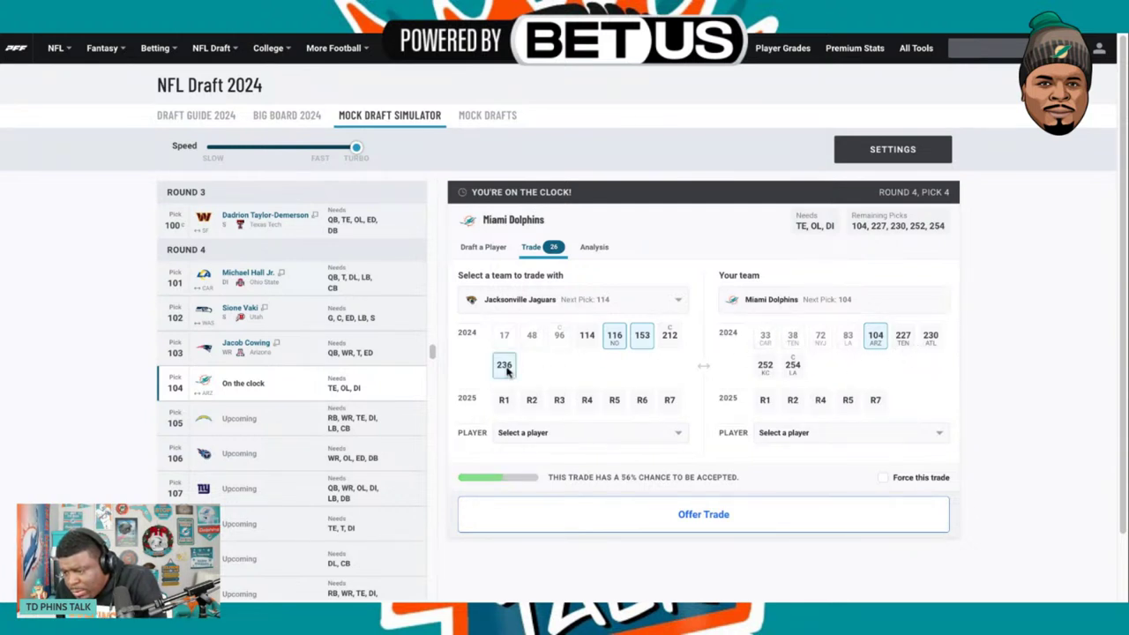
left_click(509, 371)
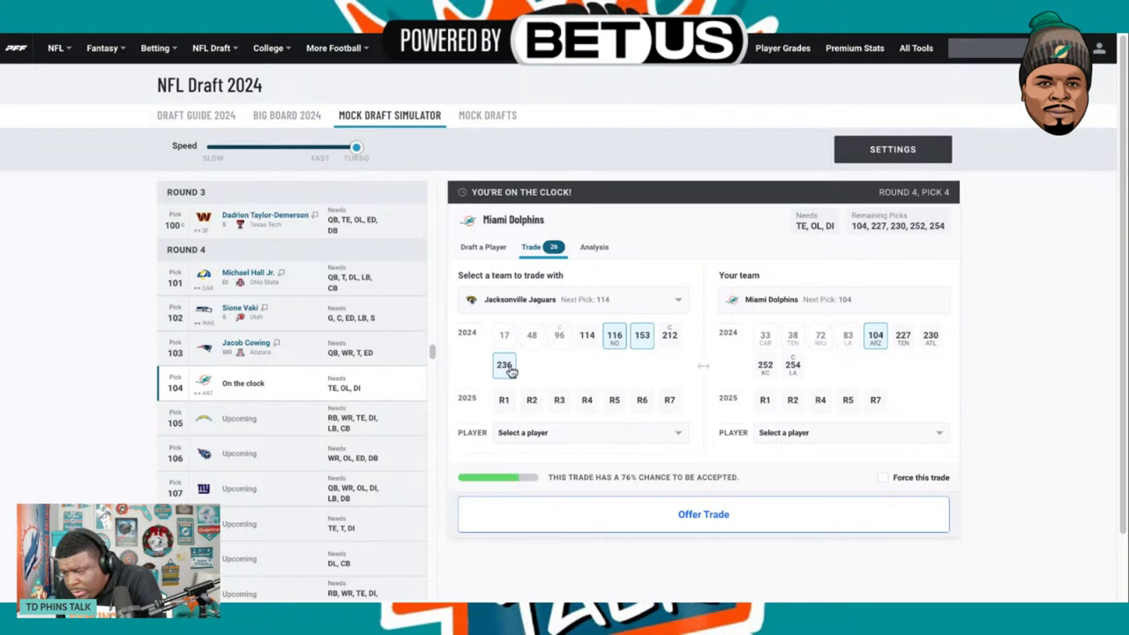
Offer the Jaguars pick 104 for picks 116 and 153, and resume the draft.
left_click(693, 519)
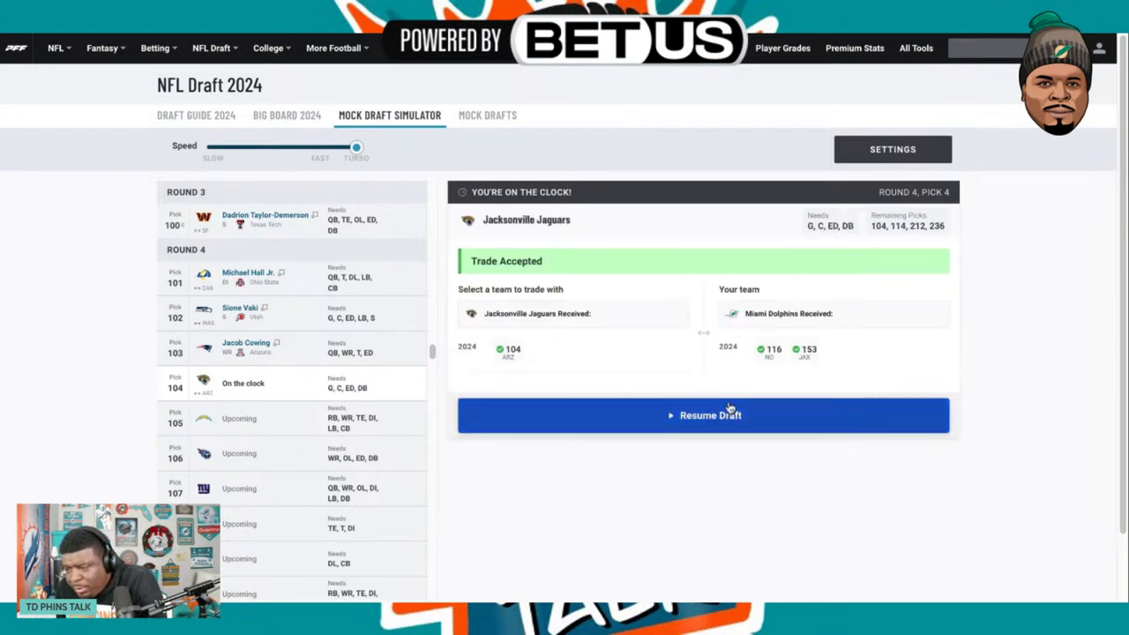
left_click(688, 420)
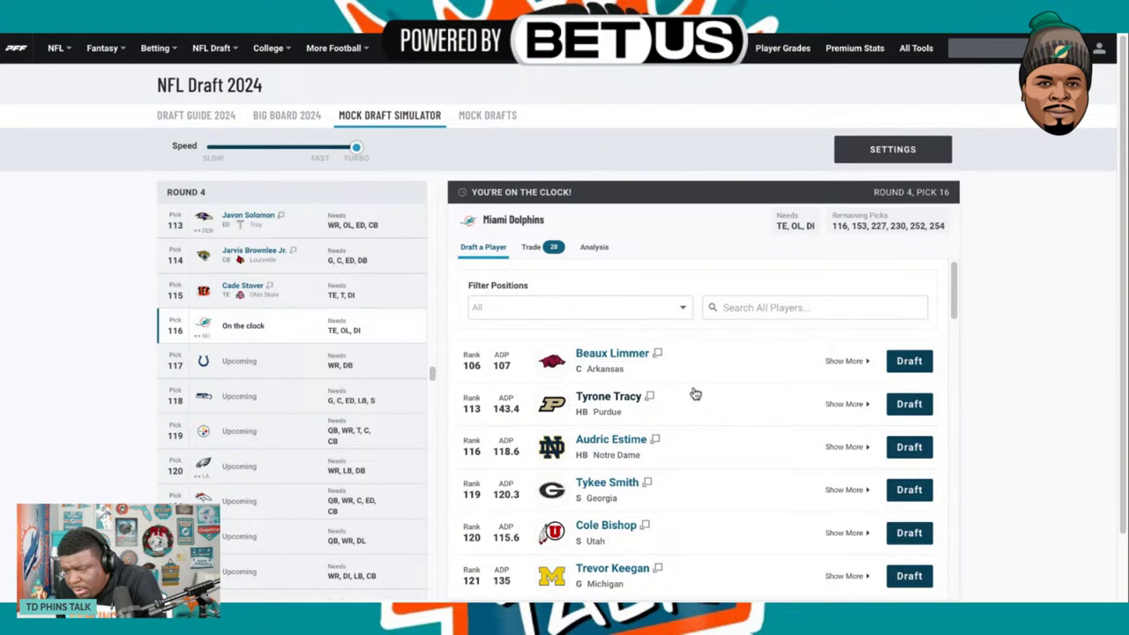
Review Michigan guard Trevor Keegan's stats and close his profile.
scroll(694, 394, "down", 1)
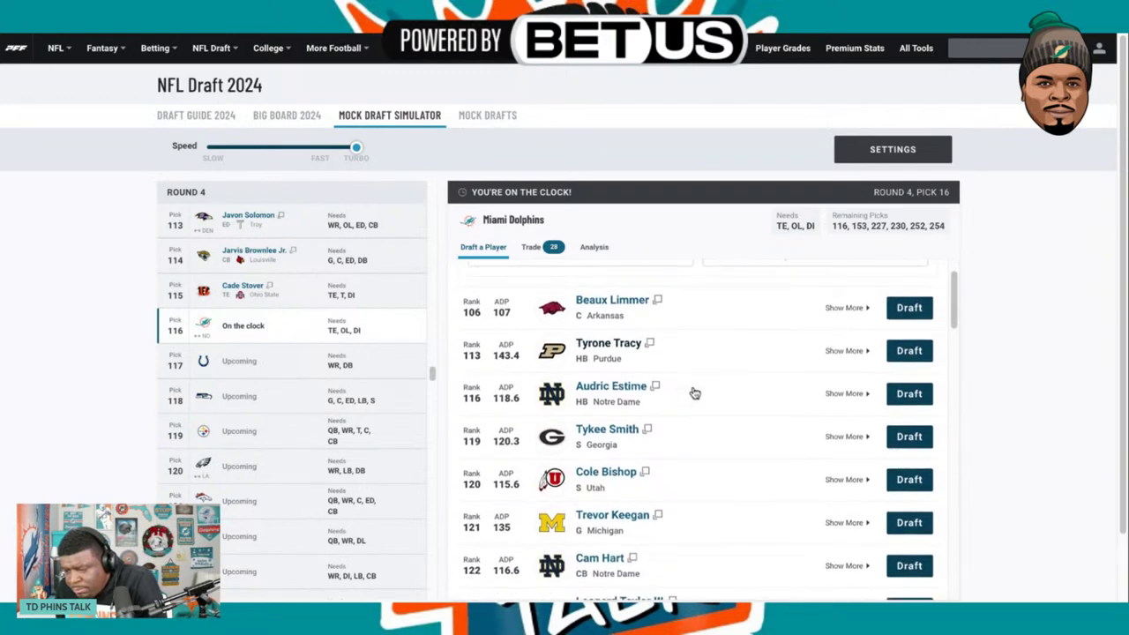
left_click(653, 530)
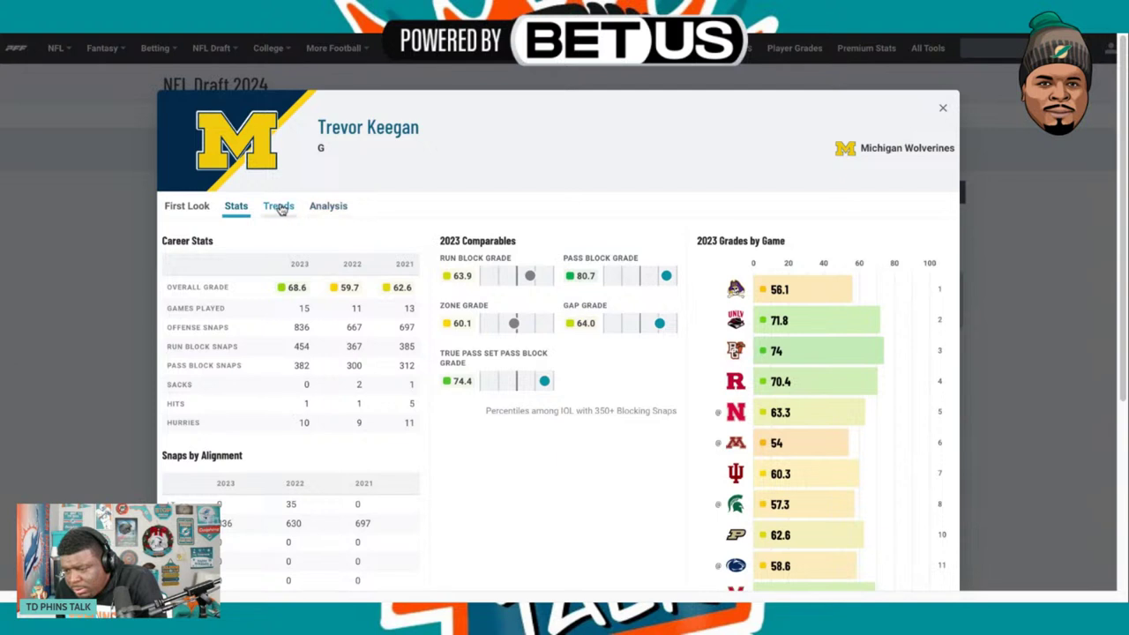
left_click(942, 109)
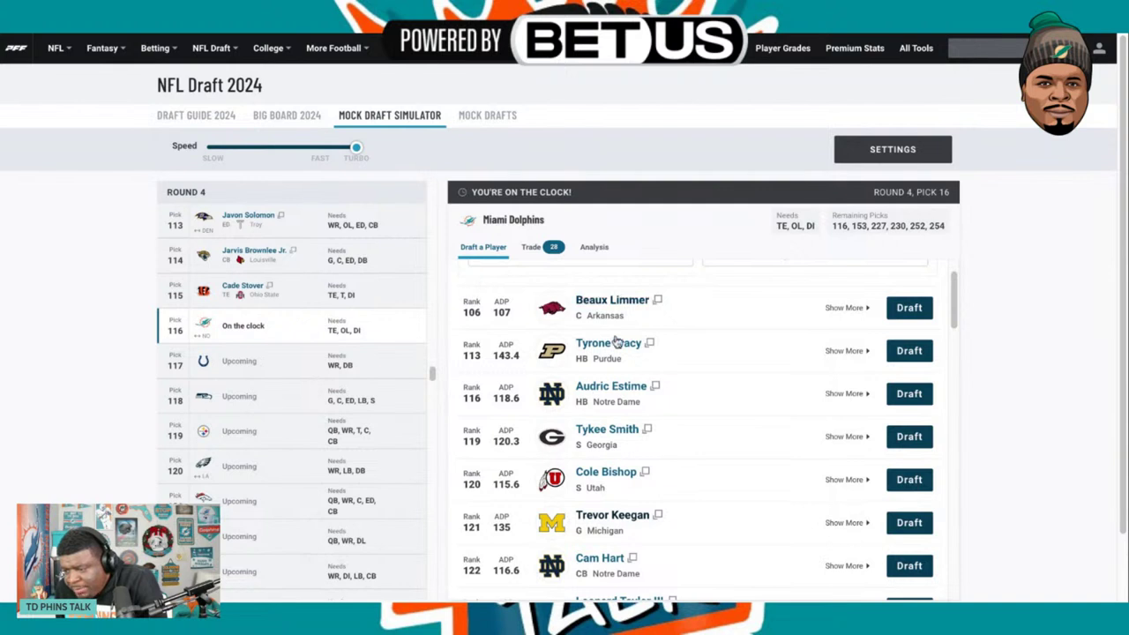
Filter the available players to safeties (S) and draft James Williams of Miami (FL) with pick 116.
scroll(616, 343, "up", 1)
left_click(676, 309)
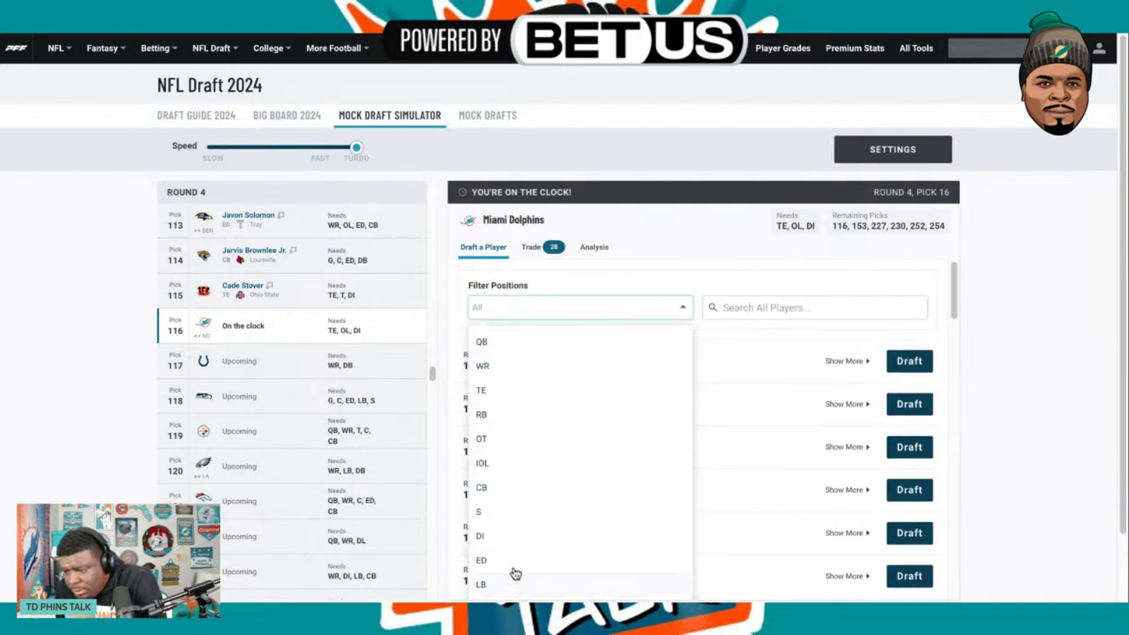
left_click(490, 516)
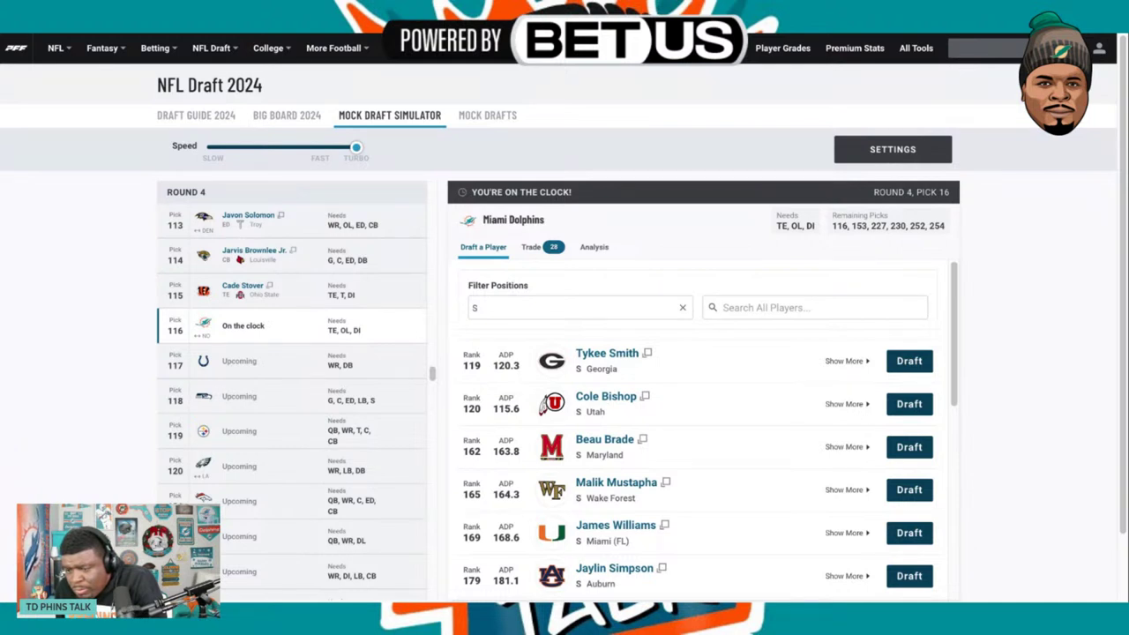
left_click(909, 533)
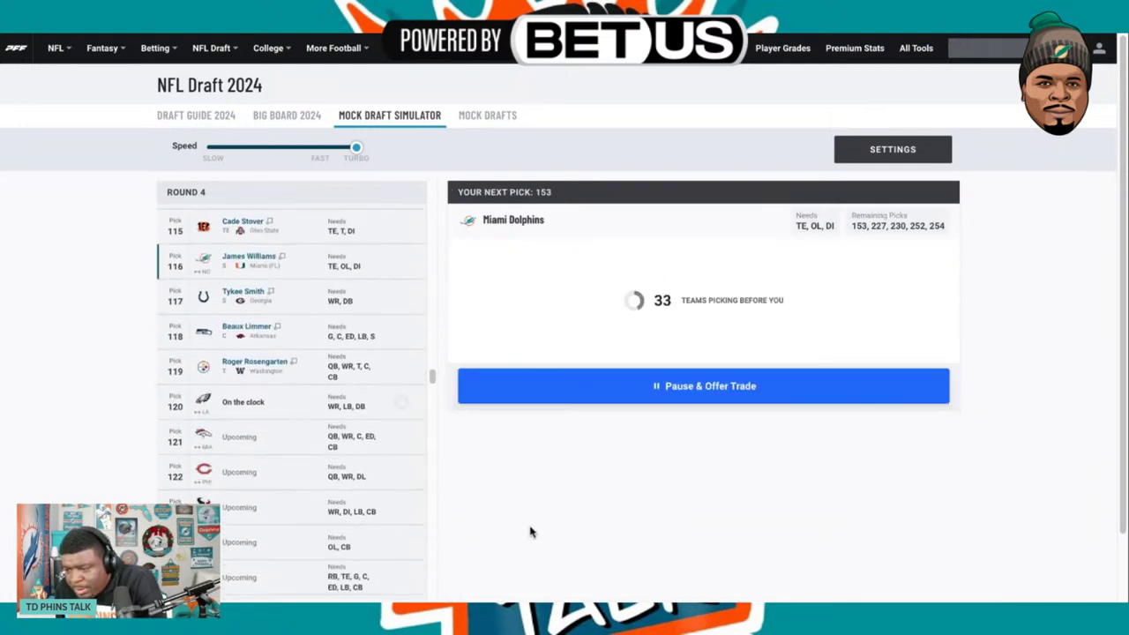
Pause the draft on the trade offer view, review the round 4 selections already made, and resume drafting.
left_click(618, 397)
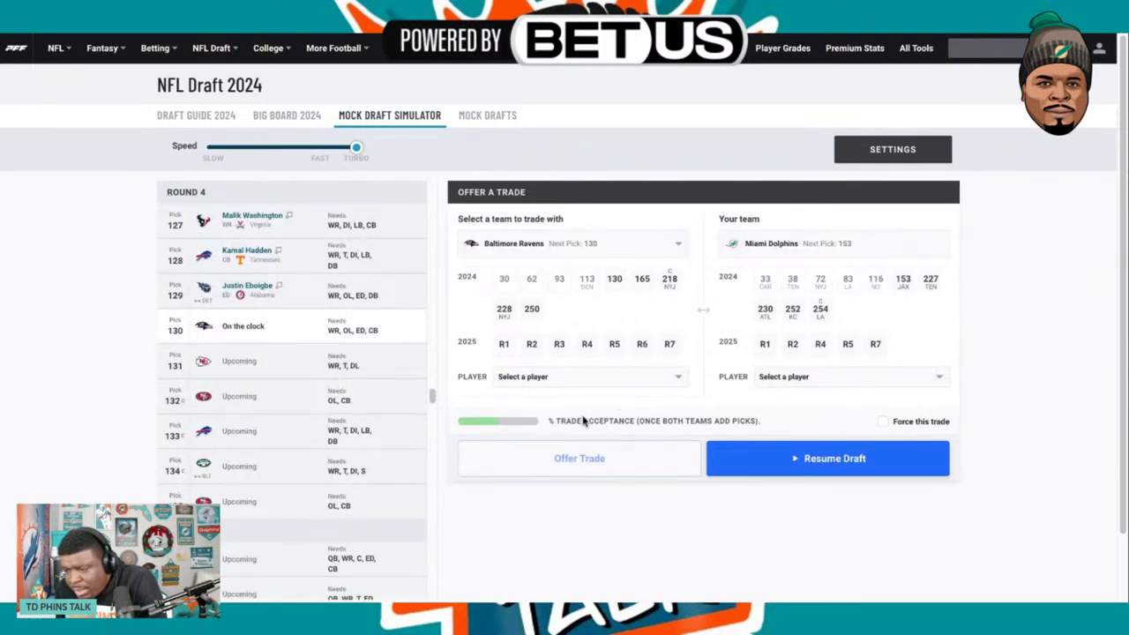
scroll(579, 398, "down", 1)
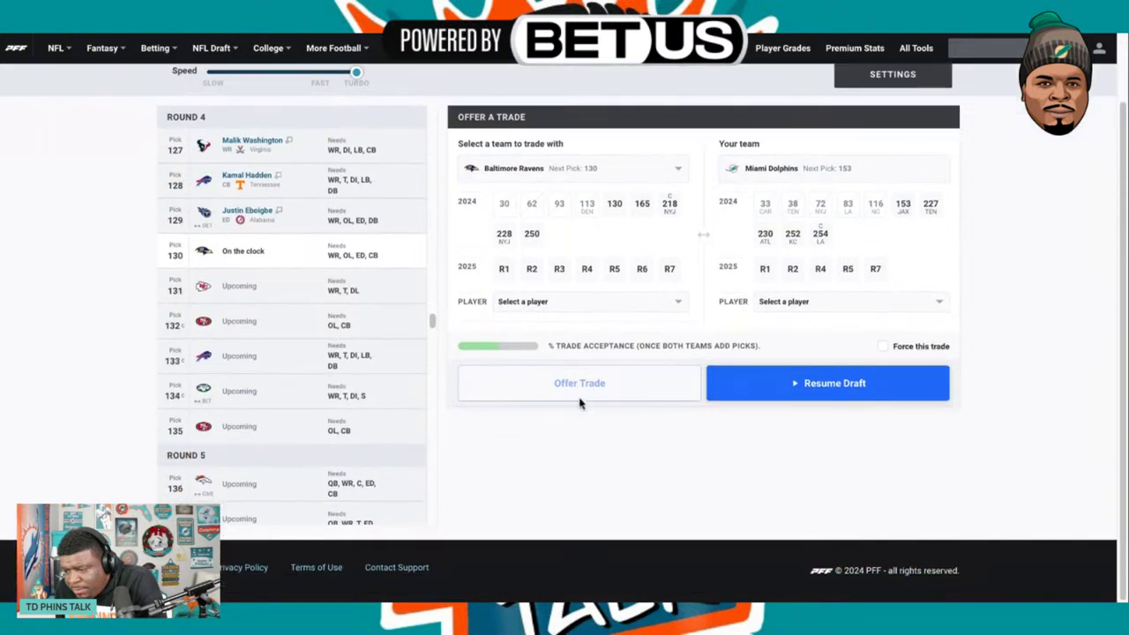
scroll(575, 404, "up", 1)
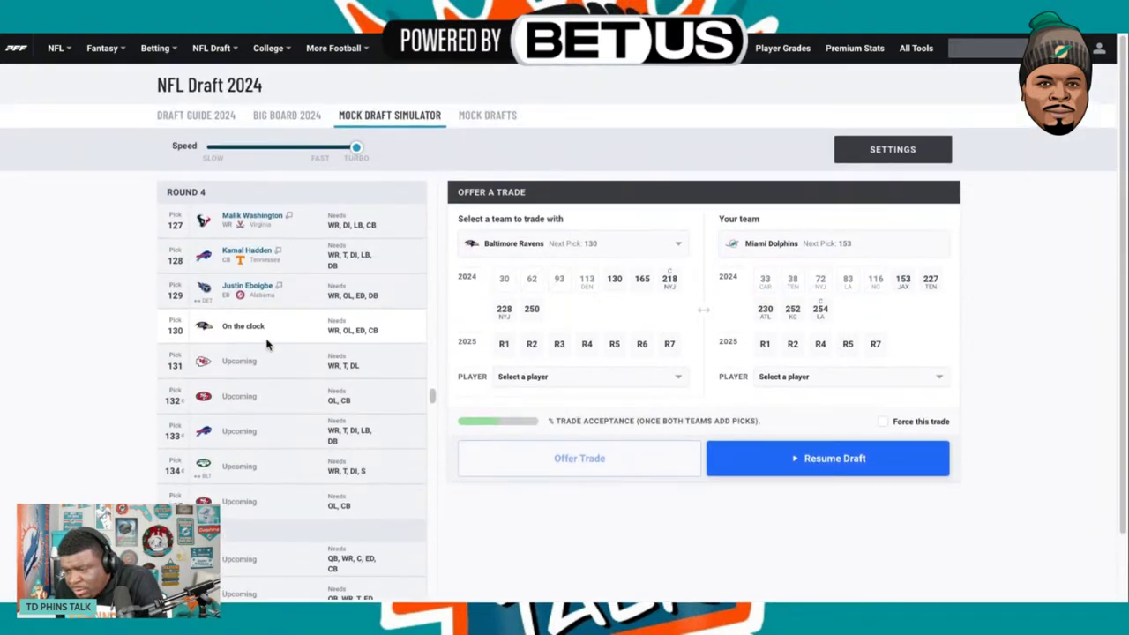
scroll(274, 340, "up", 2)
scroll(273, 340, "up", 1)
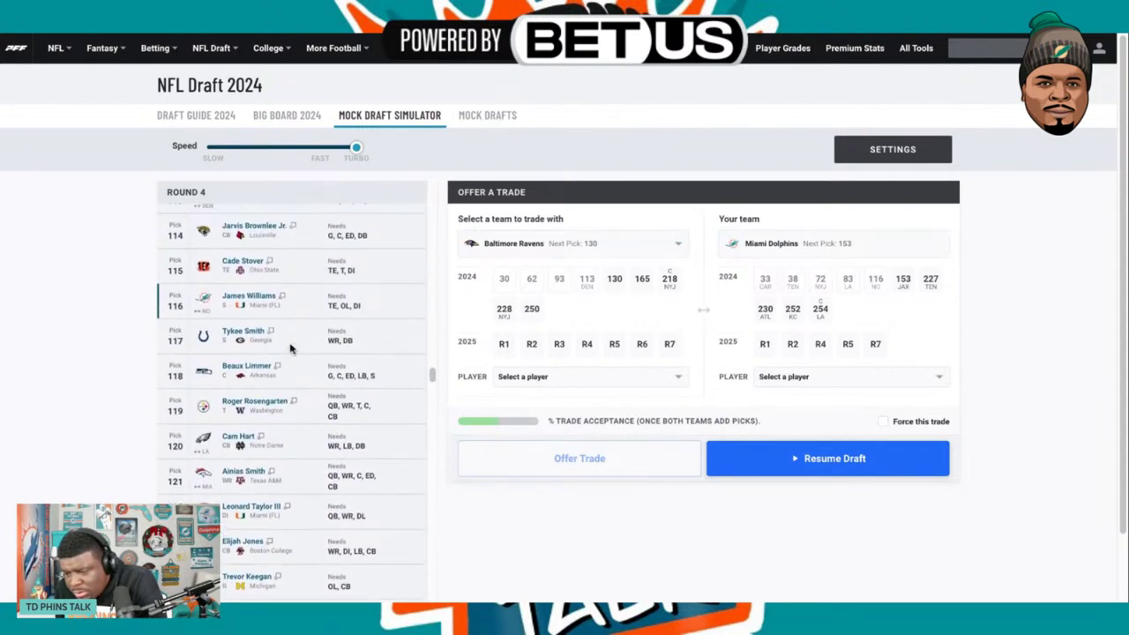
scroll(291, 351, "up", 3)
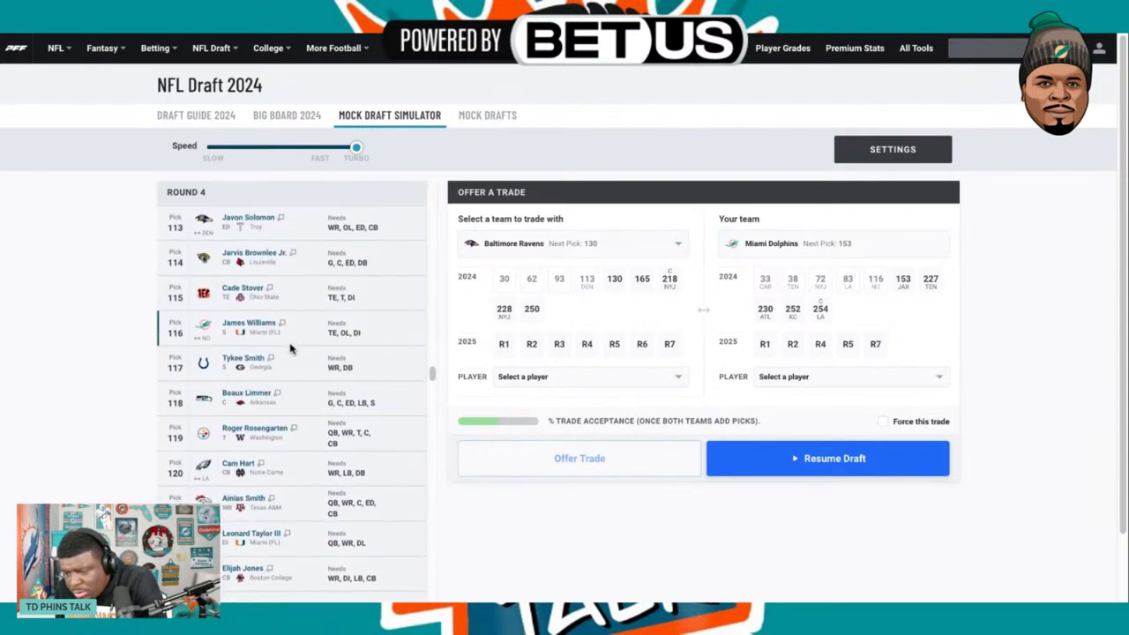
left_click(756, 468)
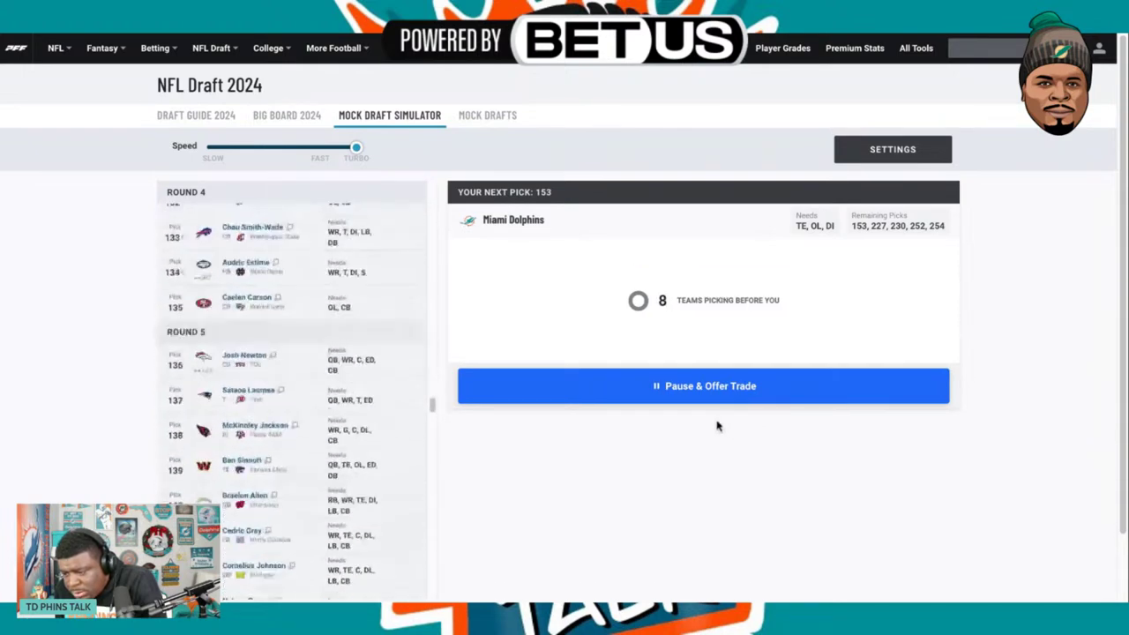
Pause the draft on the trade offer view and review the round 5 selections made ahead of pick 153.
left_click(662, 389)
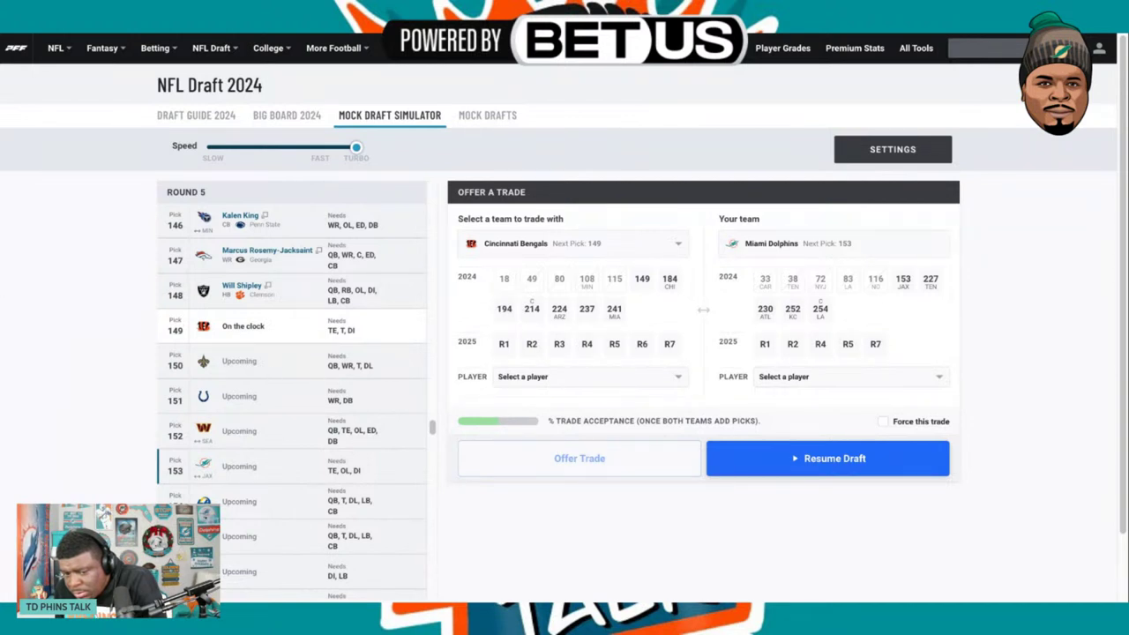
scroll(291, 401, "up", 4)
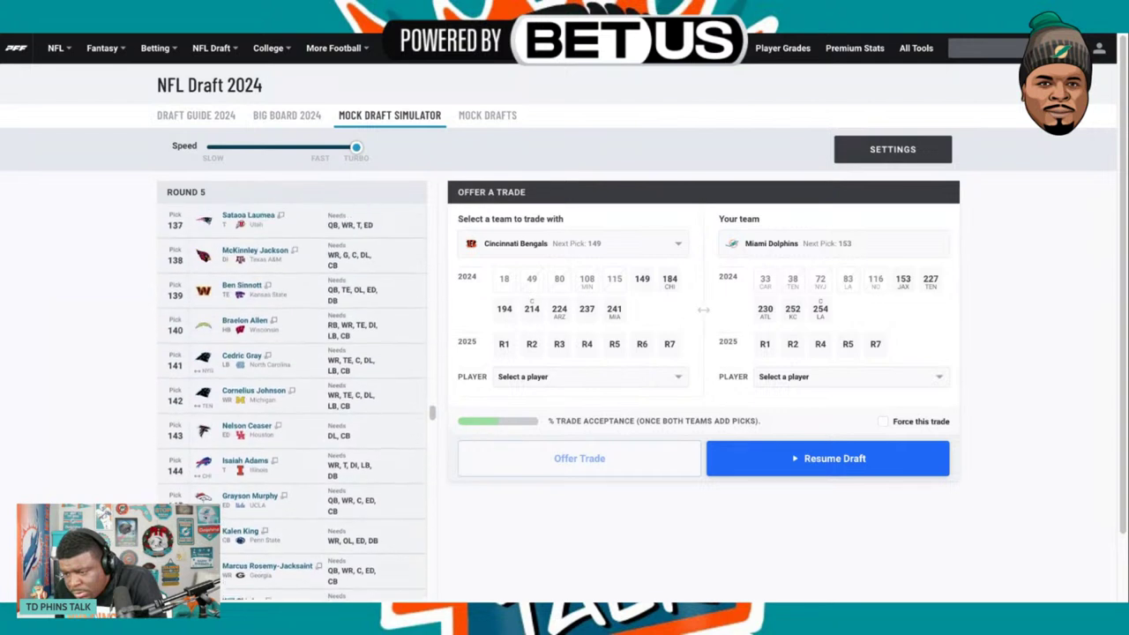
scroll(291, 401, "up", 3)
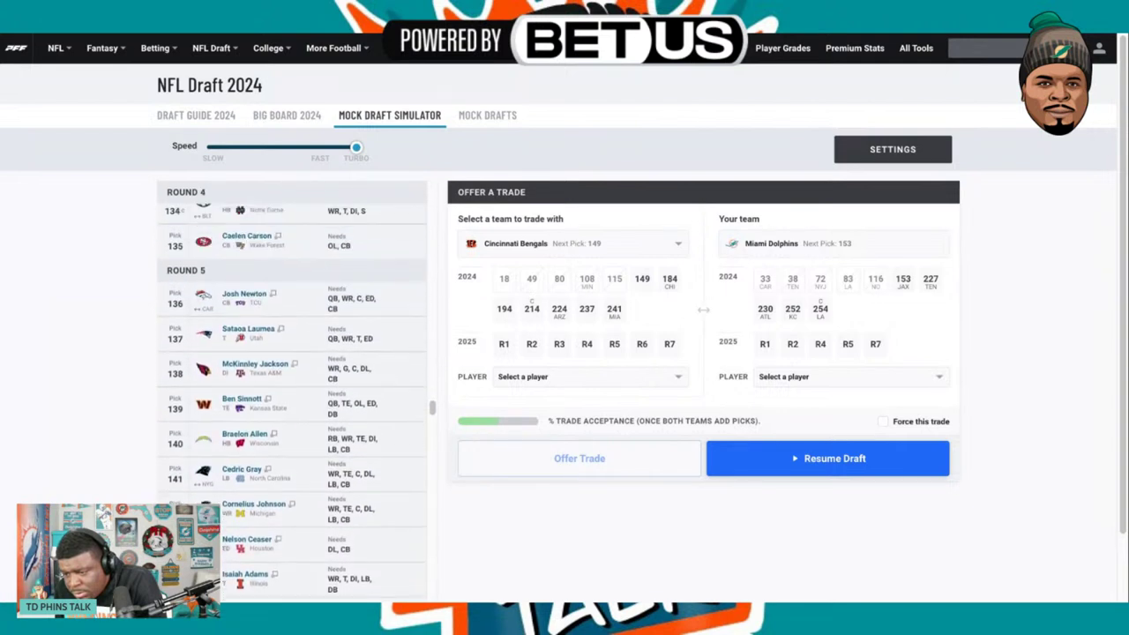
scroll(291, 401, "up", 5)
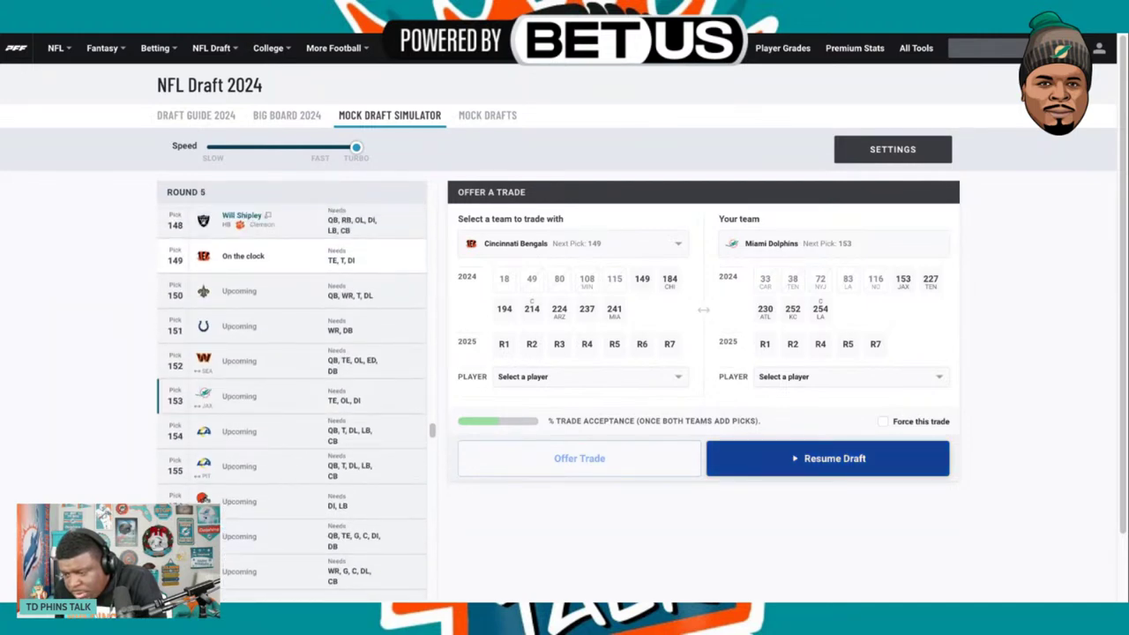
Resume the draft and select Michigan guard Zak Zinter with pick 153.
left_click(834, 458)
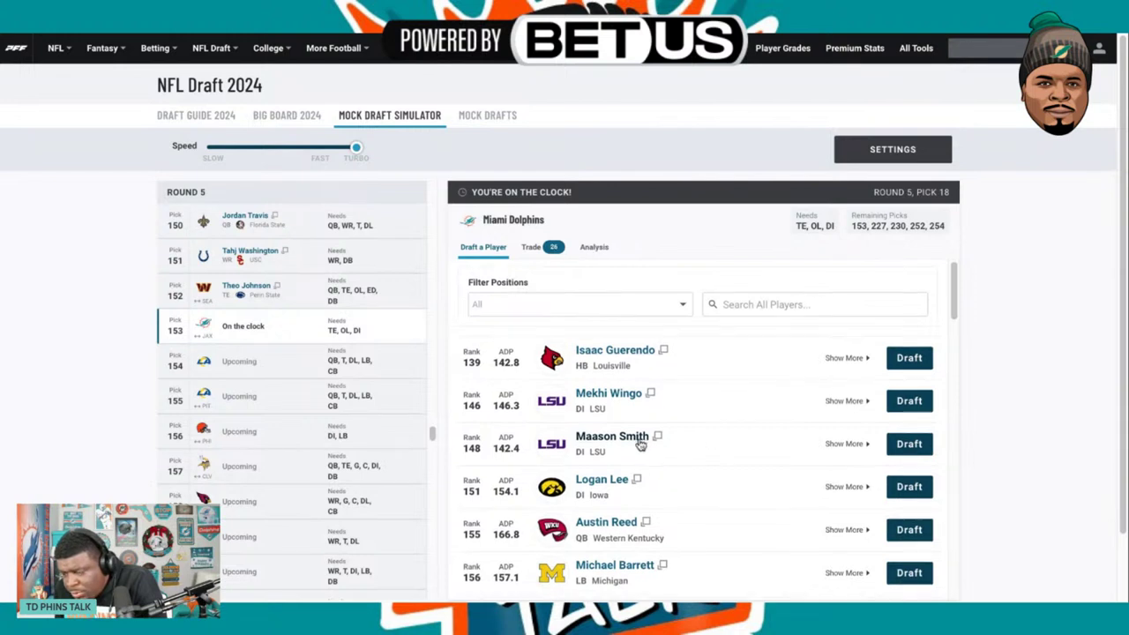
scroll(644, 444, "down", 5)
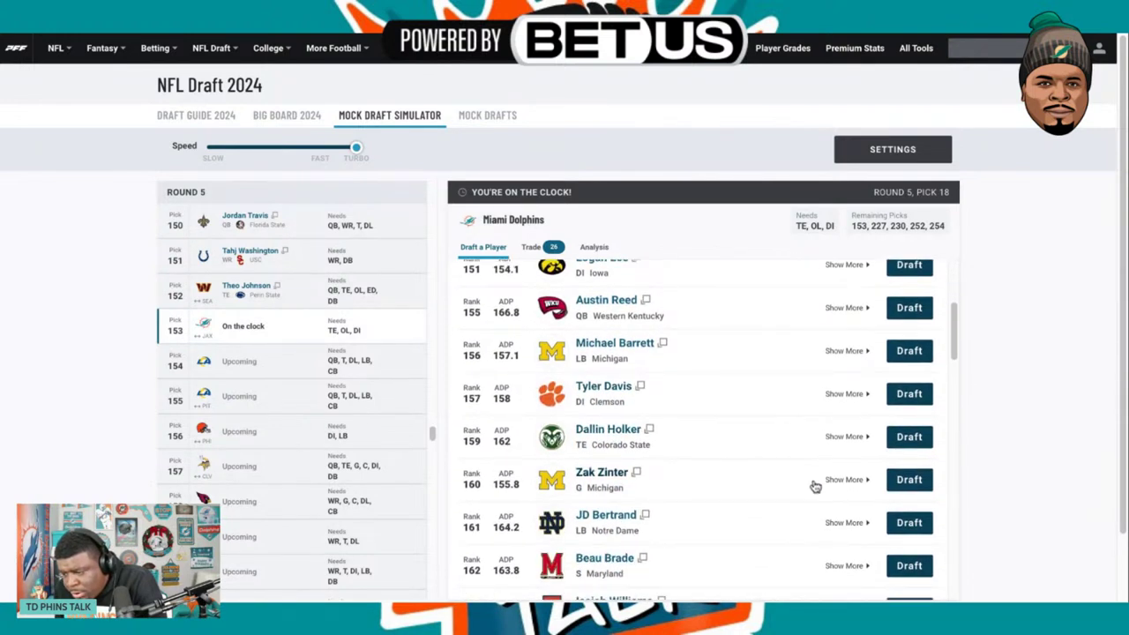
left_click(906, 488)
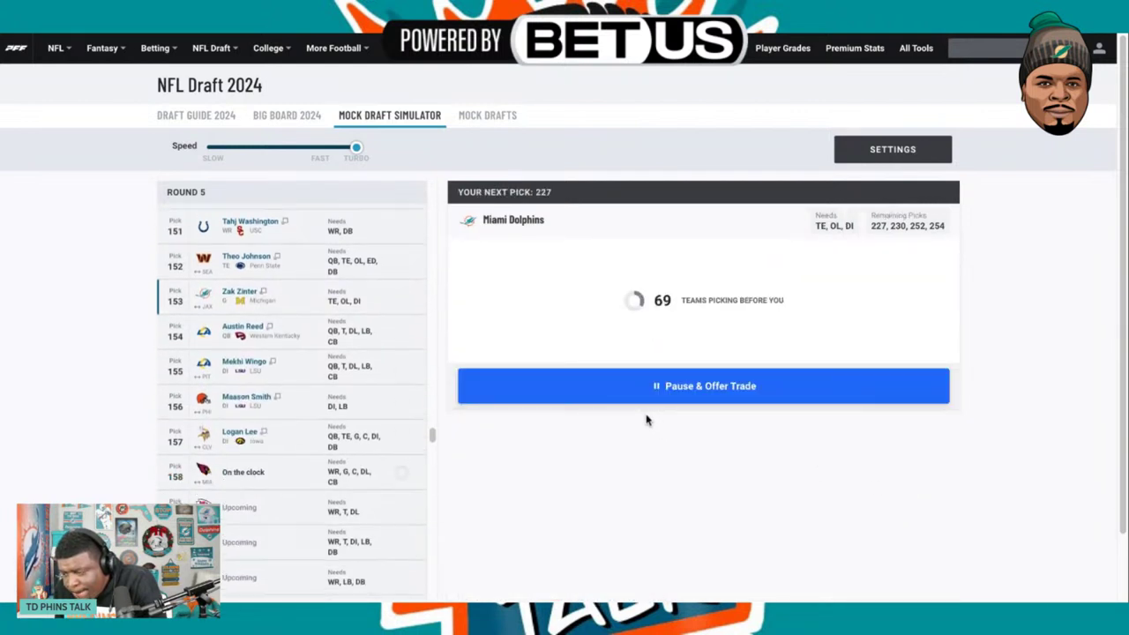
Pause the draft for a trade and put the Dolphins' 2024 picks 227, 230, 252 and 254 into the offer.
left_click(654, 395)
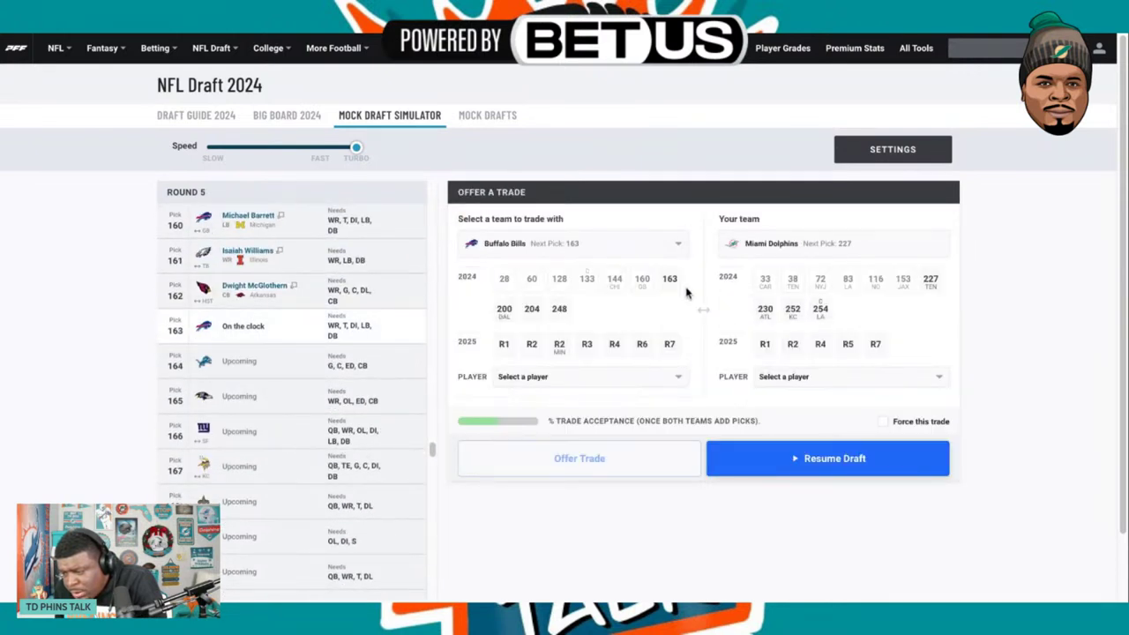
left_click(929, 284)
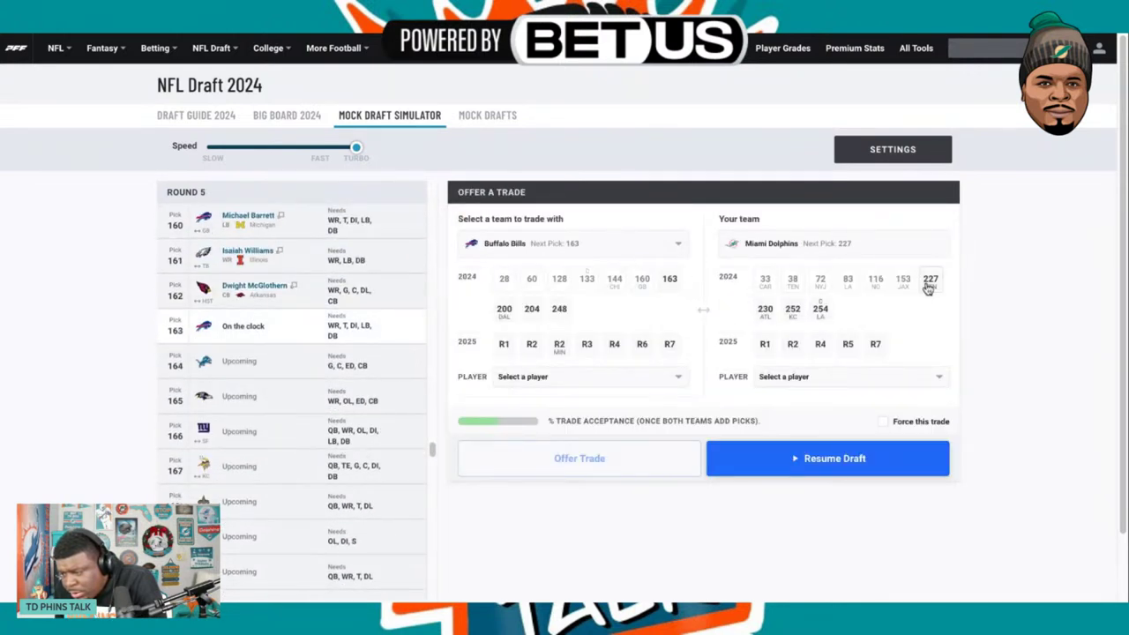
left_click(764, 313)
left_click(792, 312)
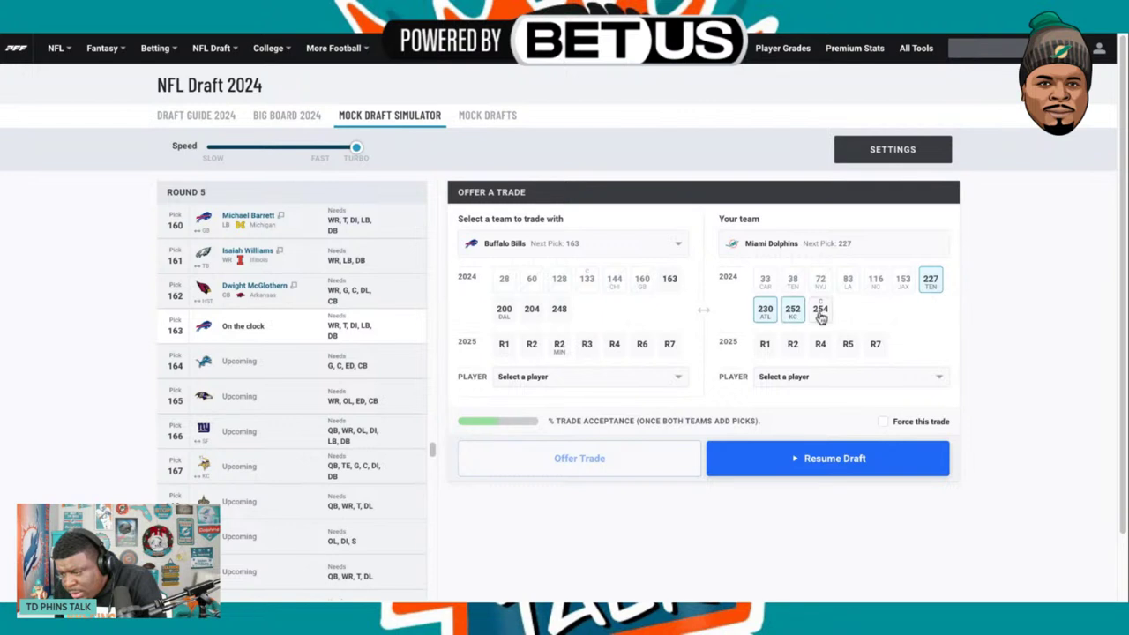
left_click(820, 311)
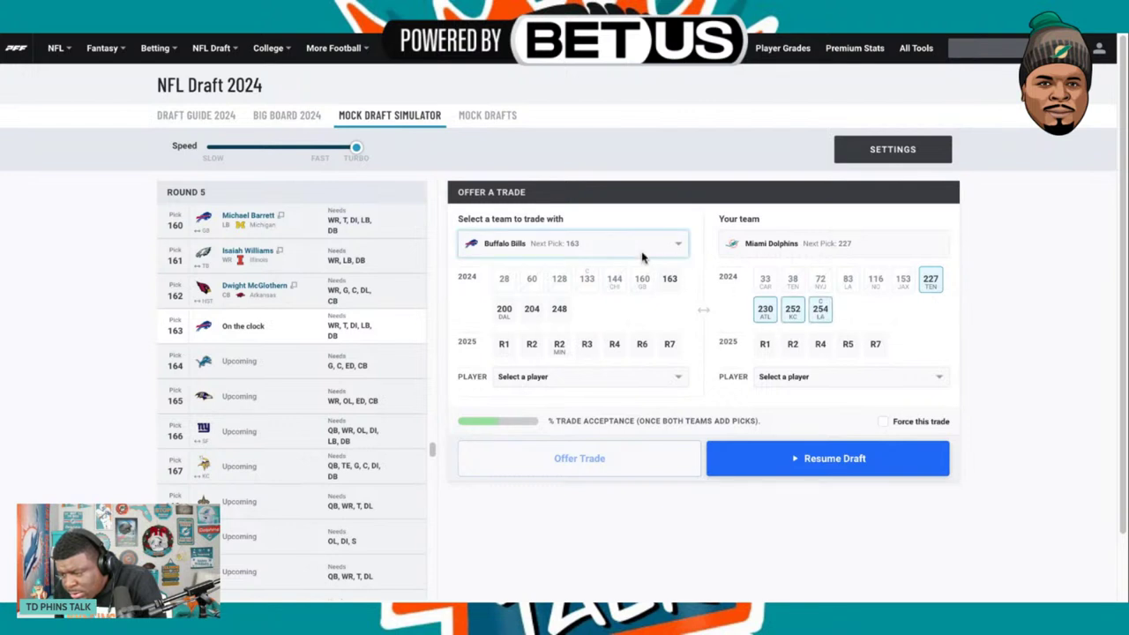
Choose the Seattle Seahawks as the trade partner and request only their 2024 pick 192.
left_click(573, 243)
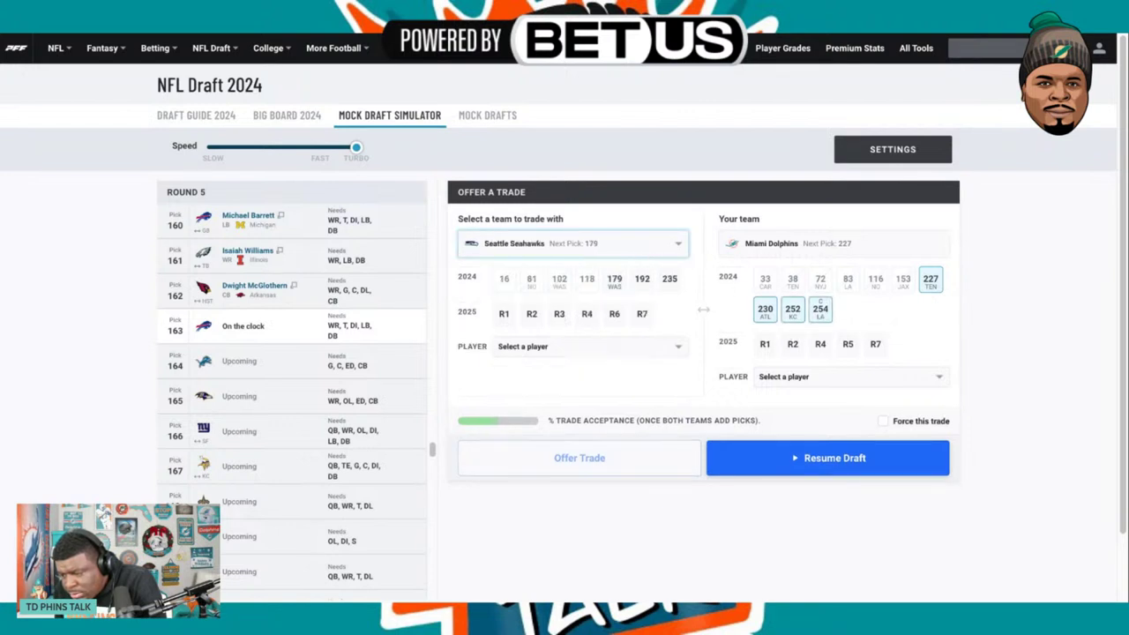
left_click(671, 280)
left_click(671, 280)
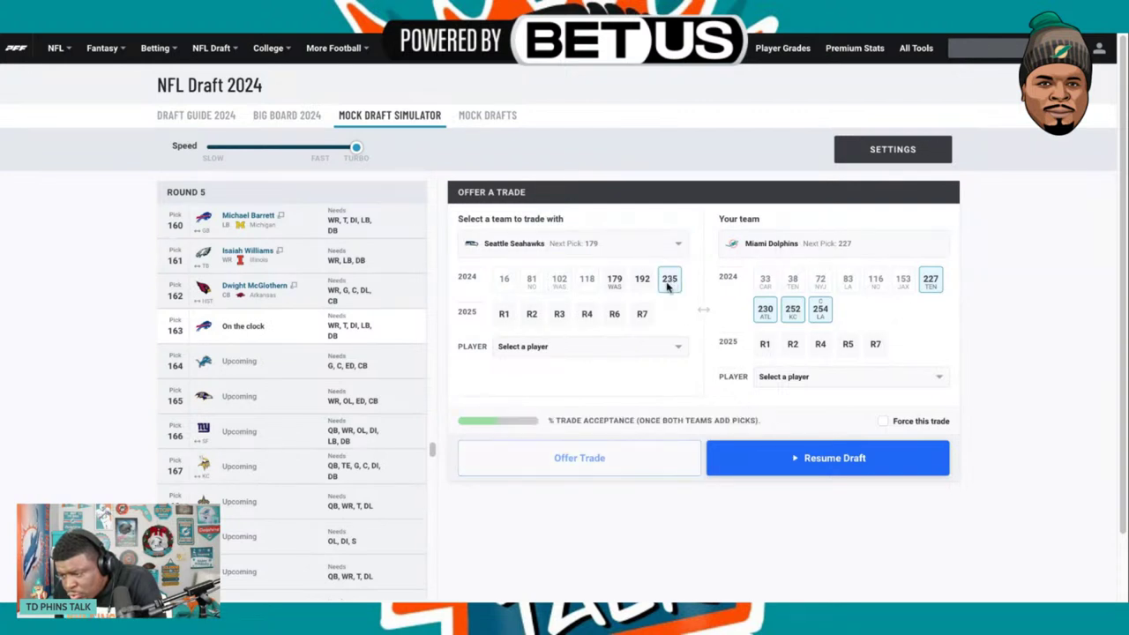
left_click(643, 280)
left_click(642, 281)
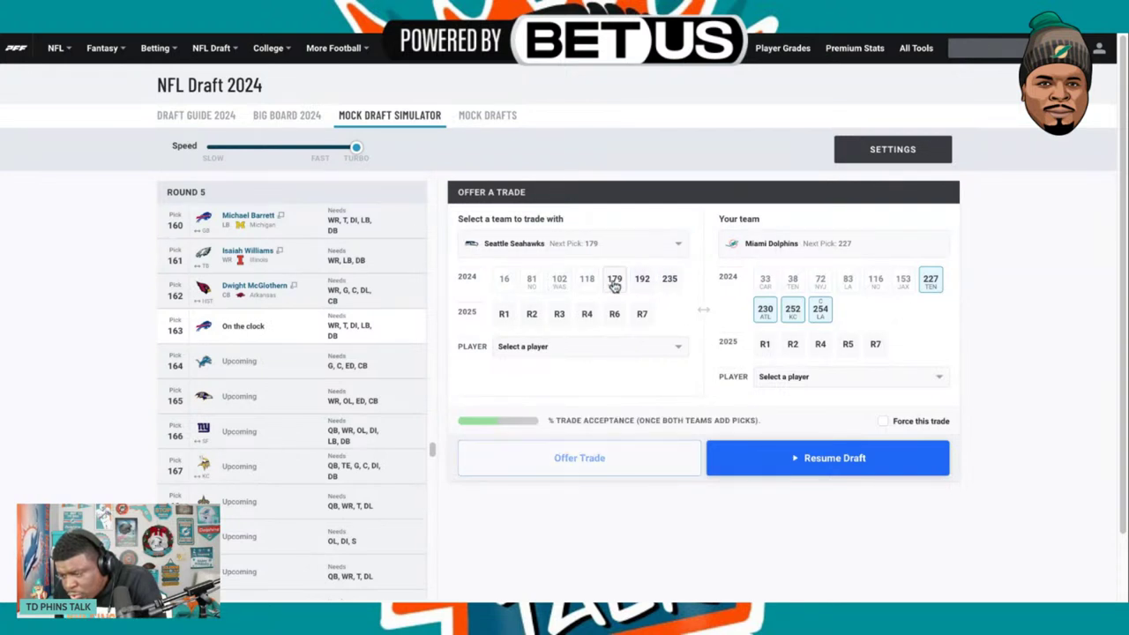
left_click(615, 281)
left_click(643, 282)
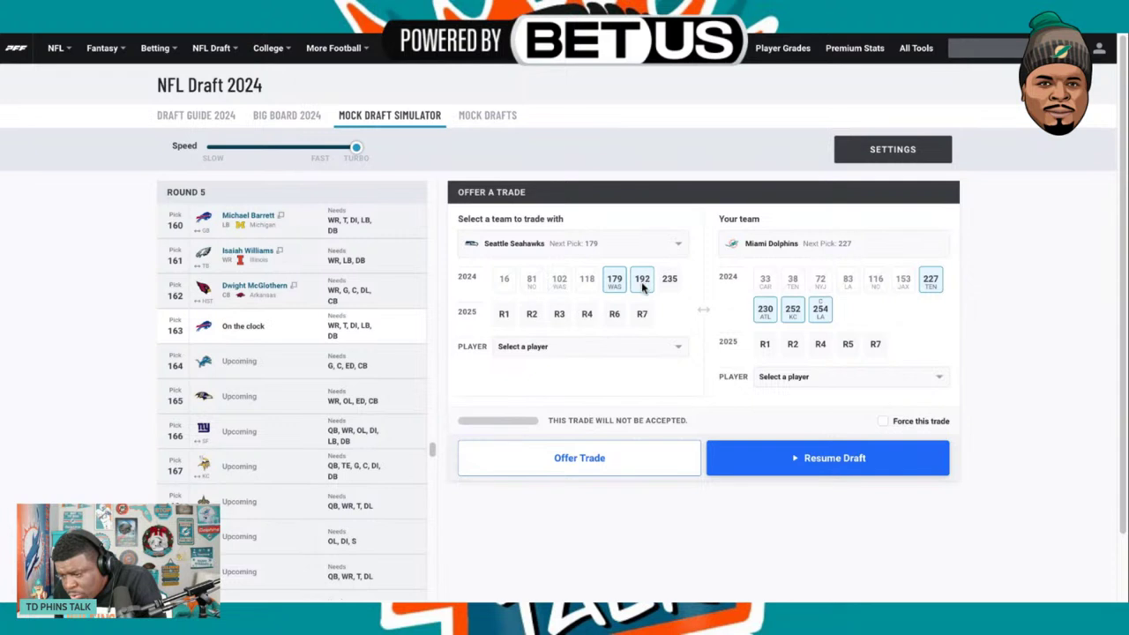
left_click(617, 284)
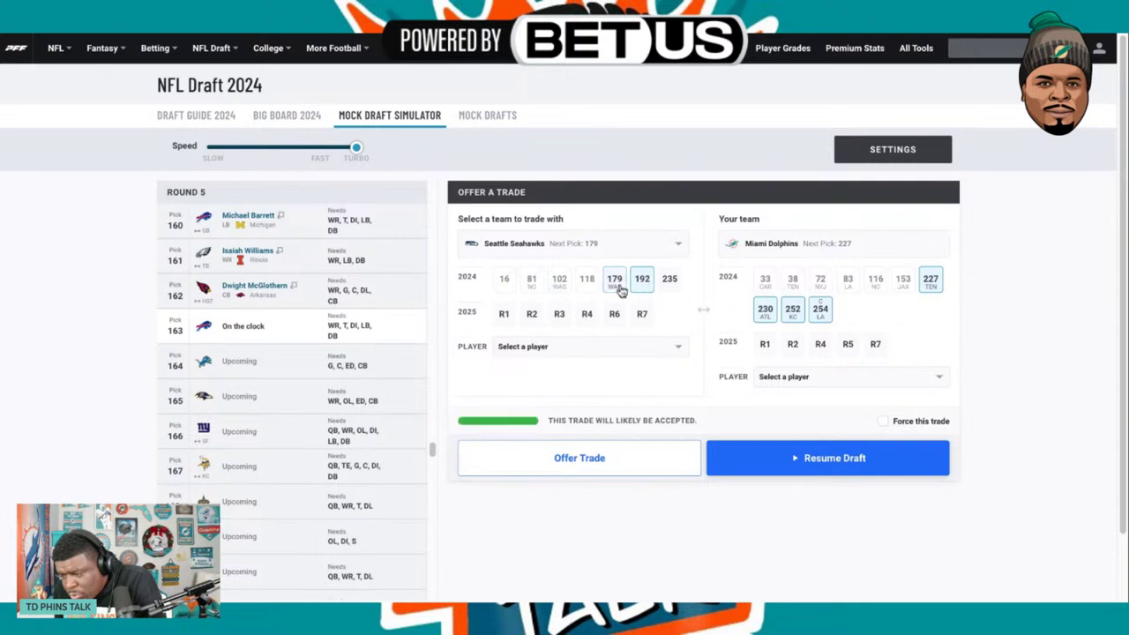
Submit the Seahawks trade offer with pick 254 still included, and resume the draft.
left_click(819, 314)
left_click(818, 319)
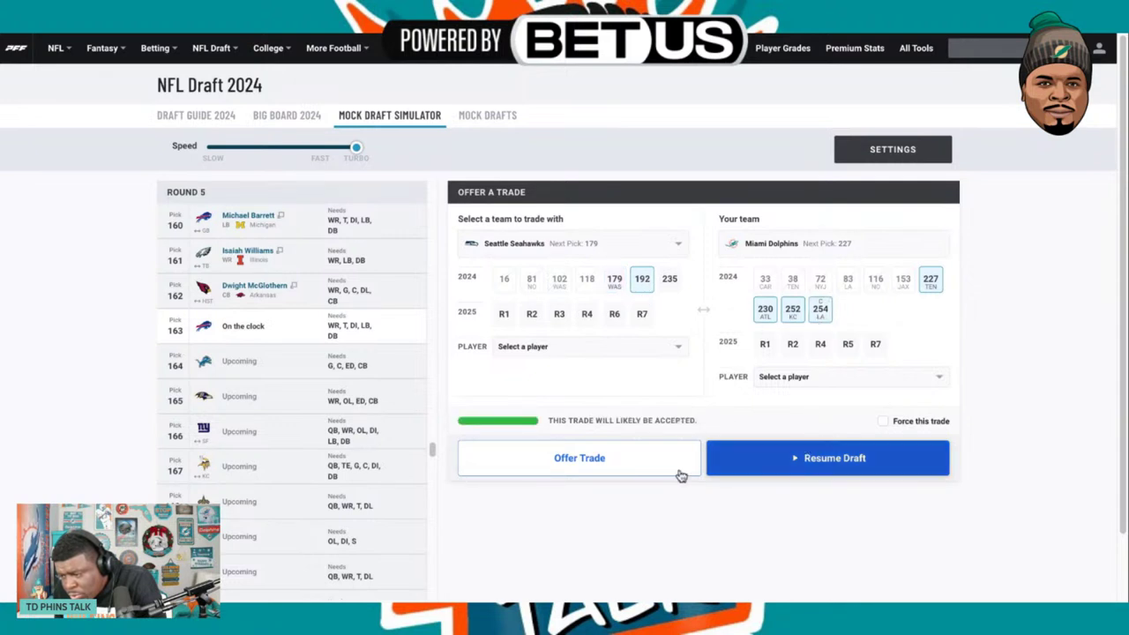
left_click(608, 460)
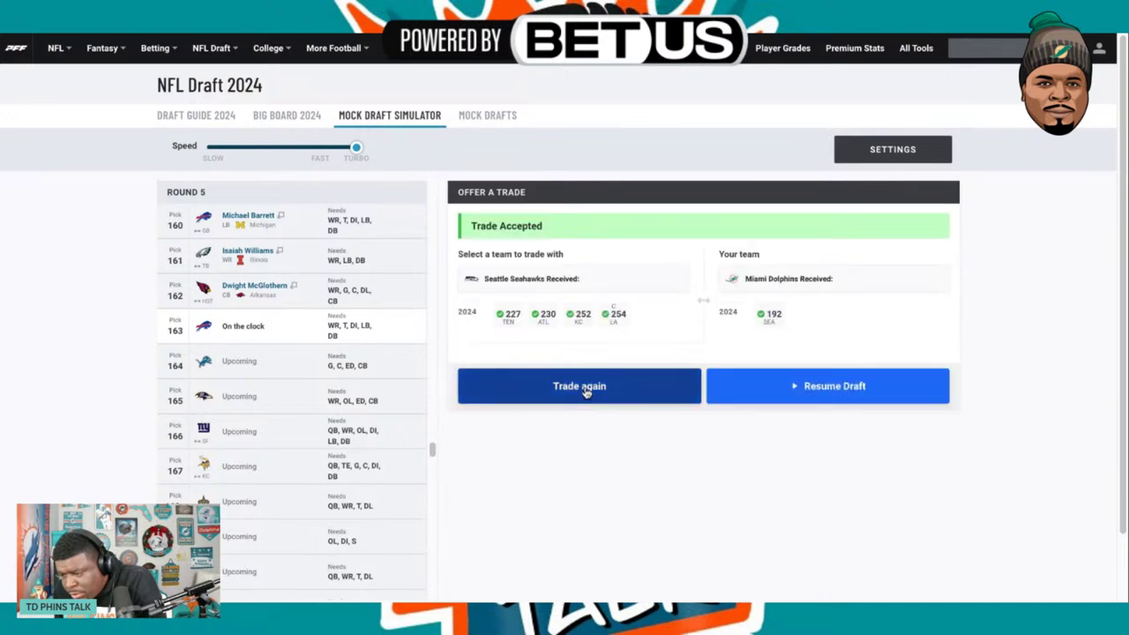
left_click(773, 391)
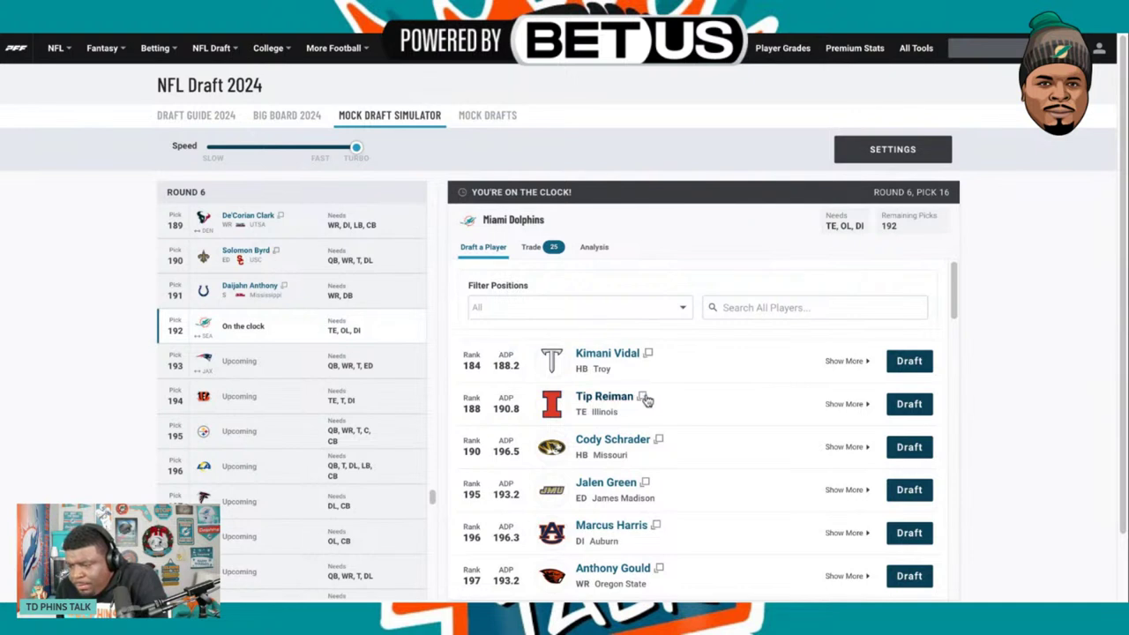
Look through the unfiltered list of available players for a prospect to take with pick 192.
scroll(643, 400, "down", 1)
scroll(701, 420, "down", 2)
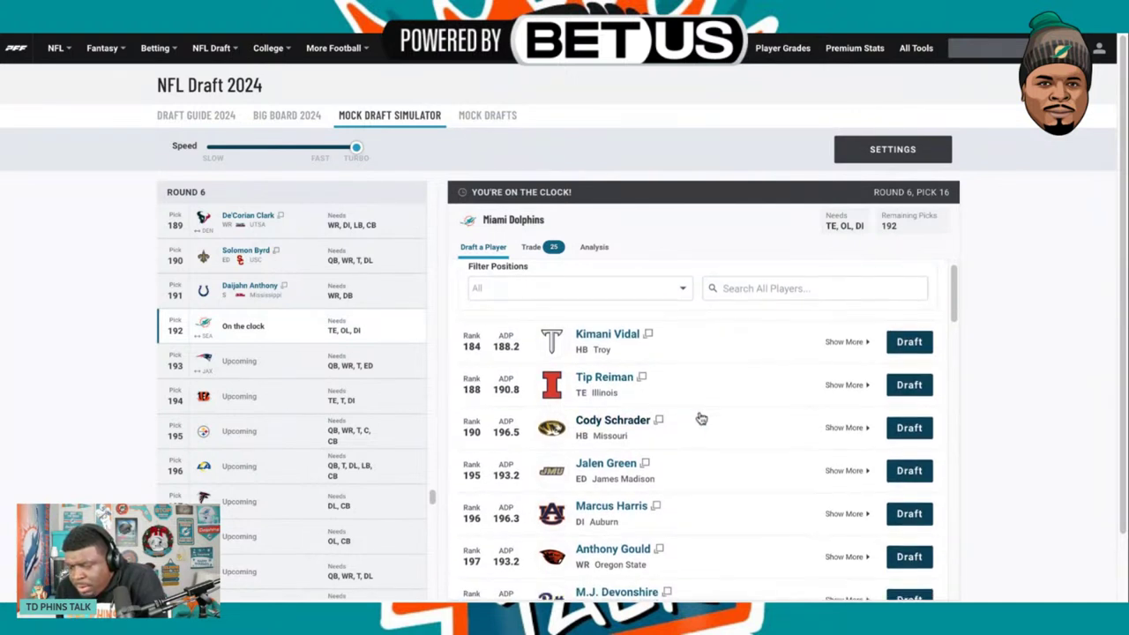
scroll(699, 418, "down", 2)
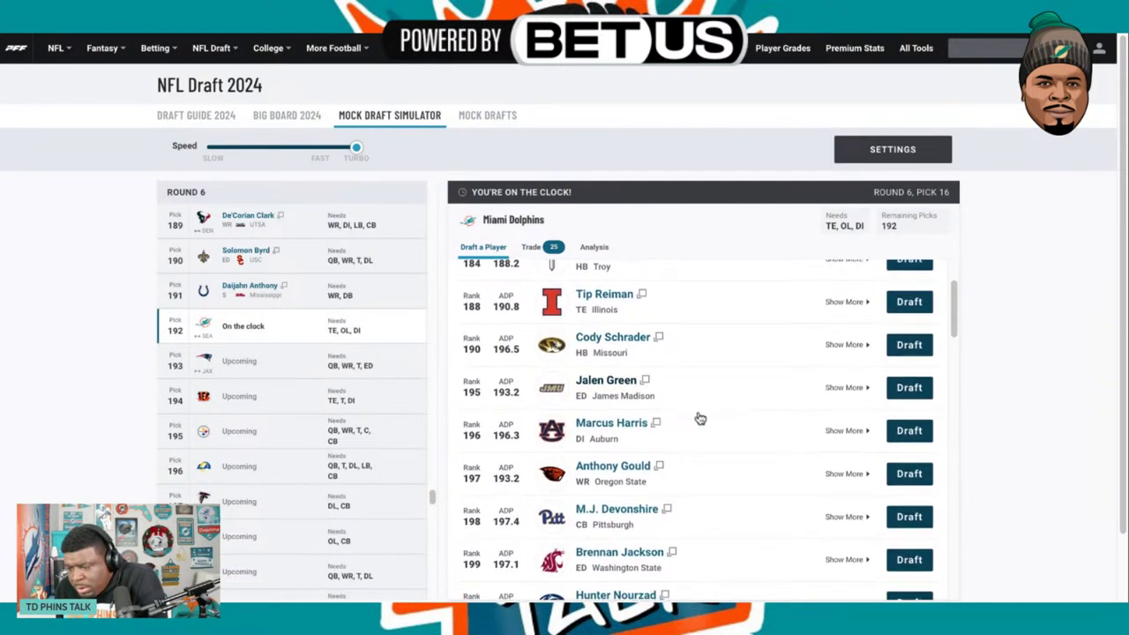
scroll(700, 418, "down", 2)
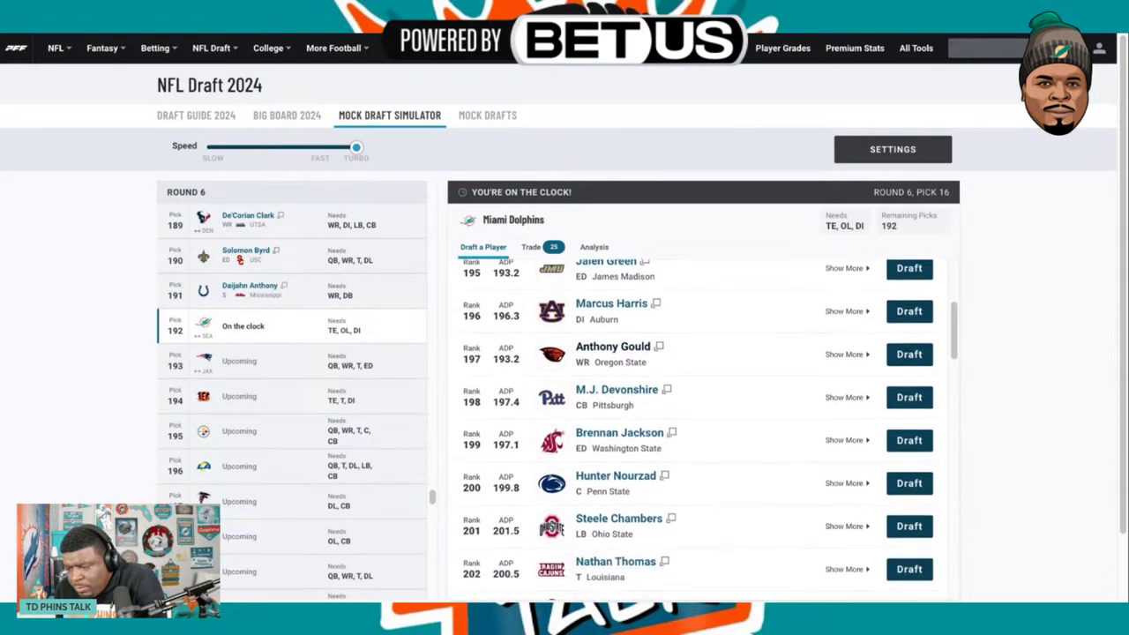
scroll(700, 419, "up", 1)
scroll(699, 419, "up", 3)
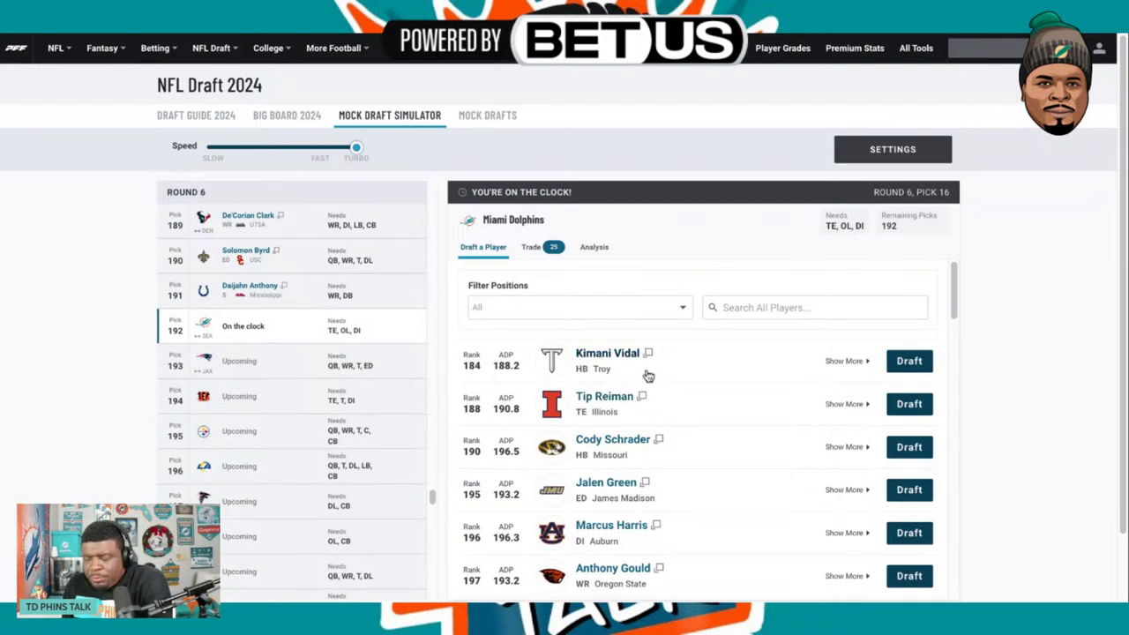
scroll(632, 391, "down", 2)
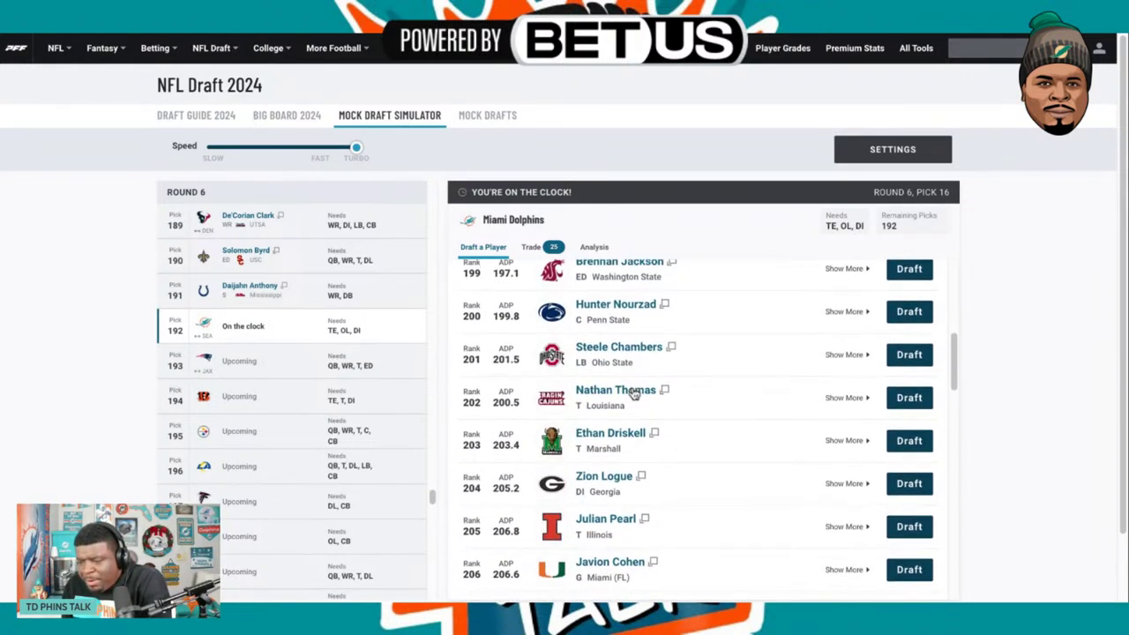
scroll(633, 394, "down", 1)
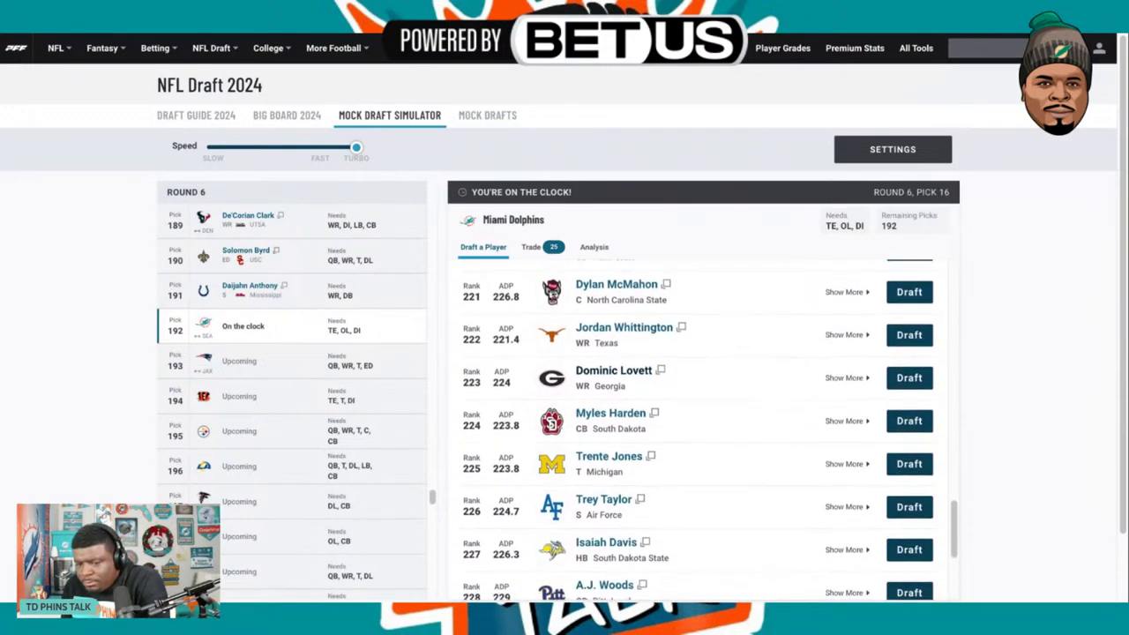
scroll(697, 424, "up", 1)
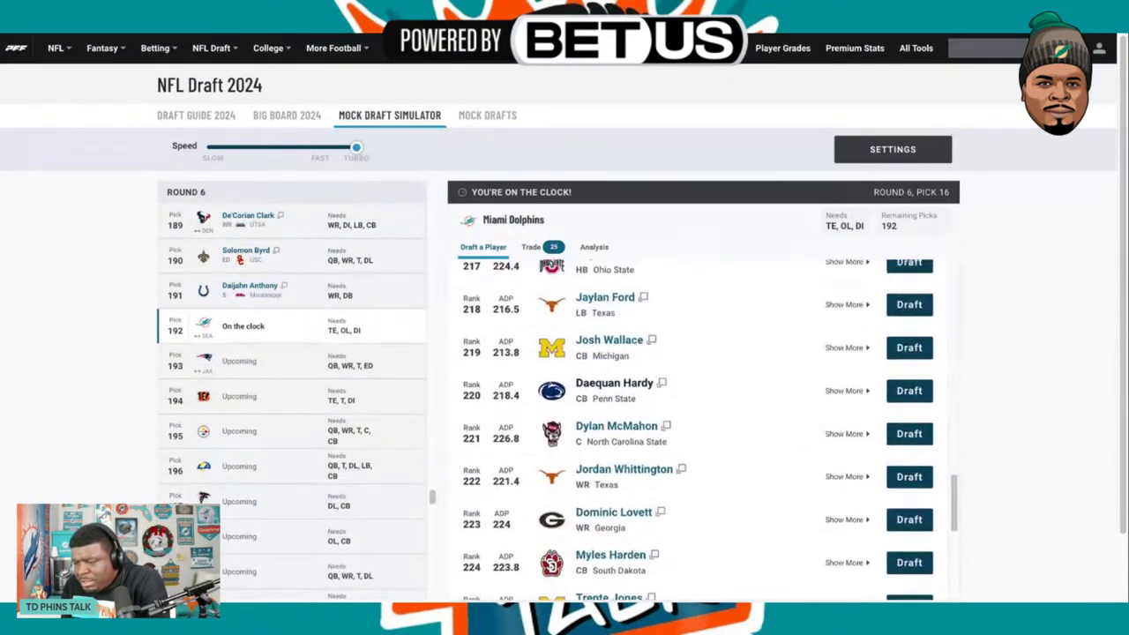
scroll(697, 423, "down", 2)
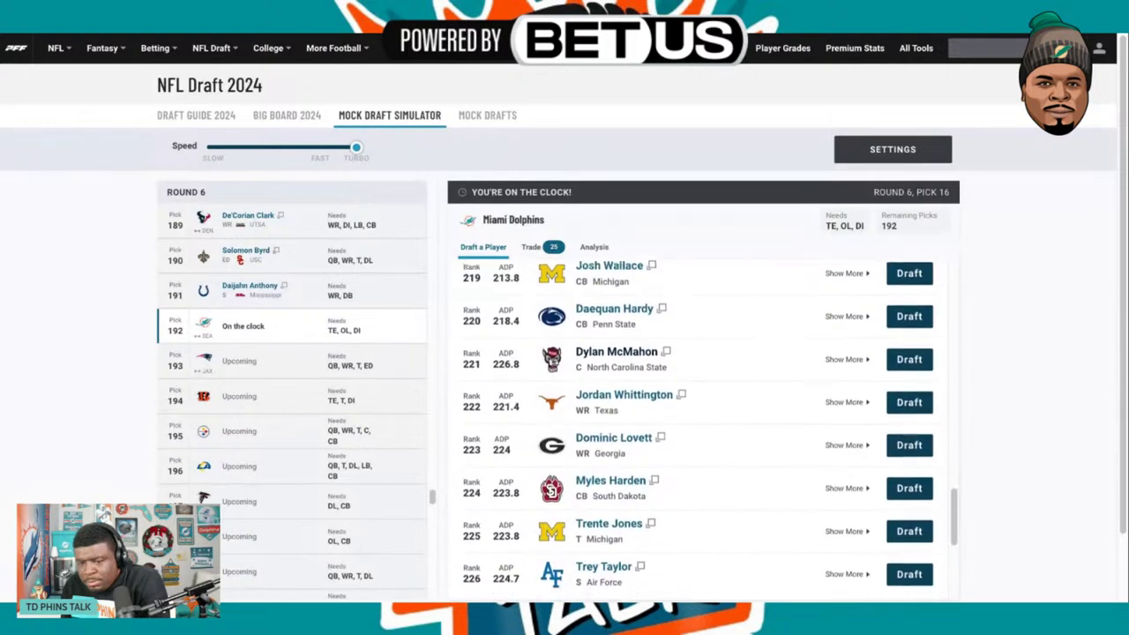
scroll(697, 424, "down", 1)
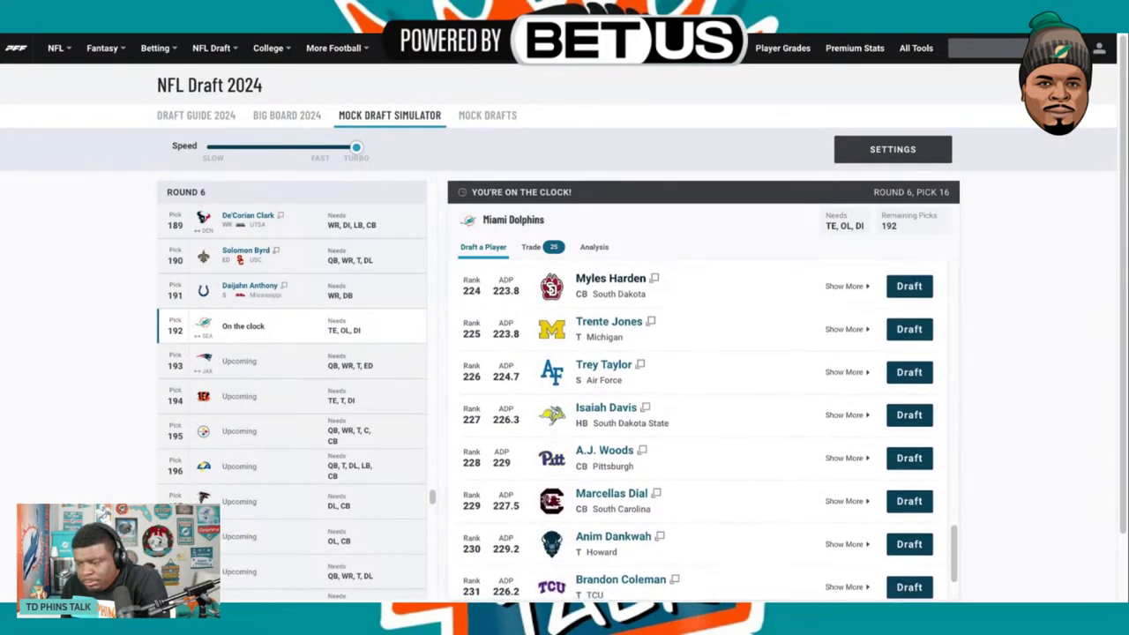
scroll(697, 424, "up", 15)
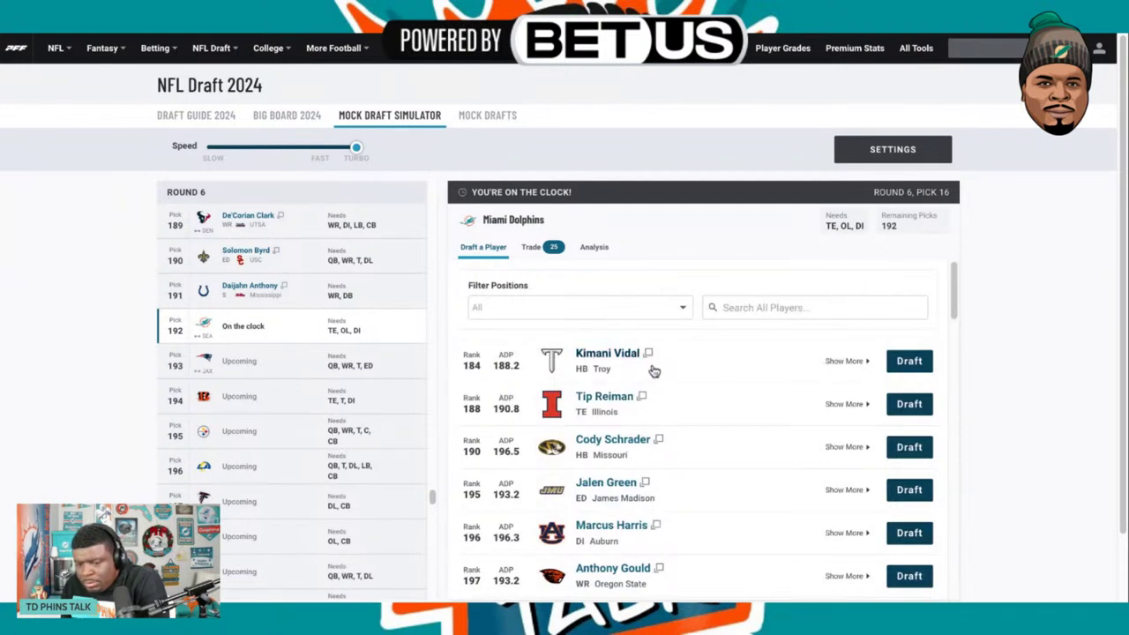
Filter the available players to quarterbacks (QB) and look over the candidates.
left_click(609, 308)
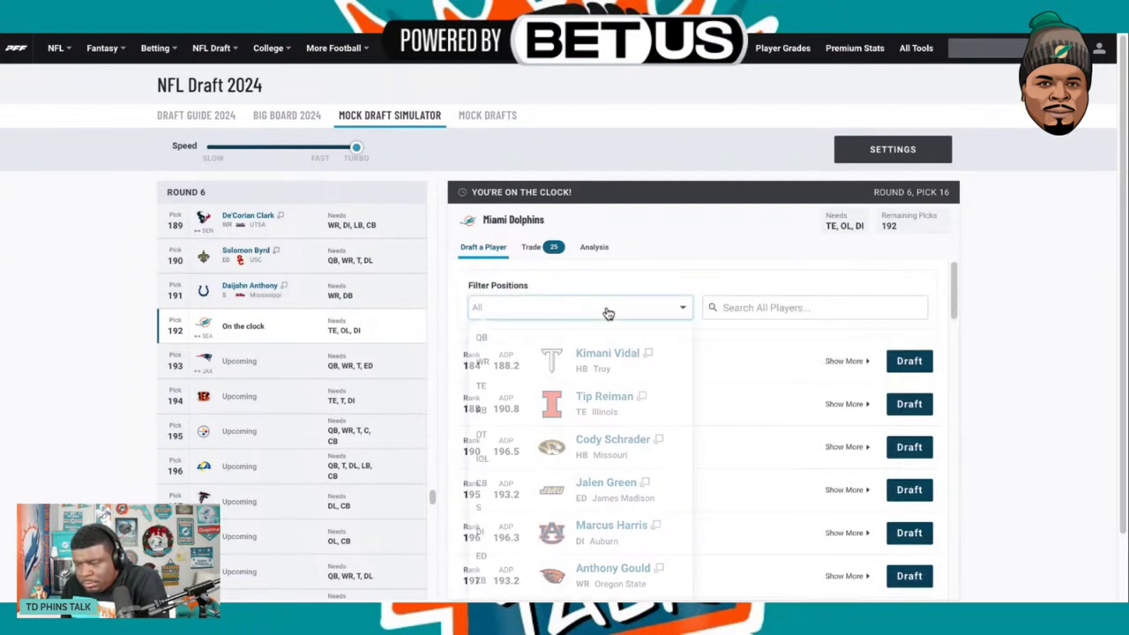
left_click(482, 343)
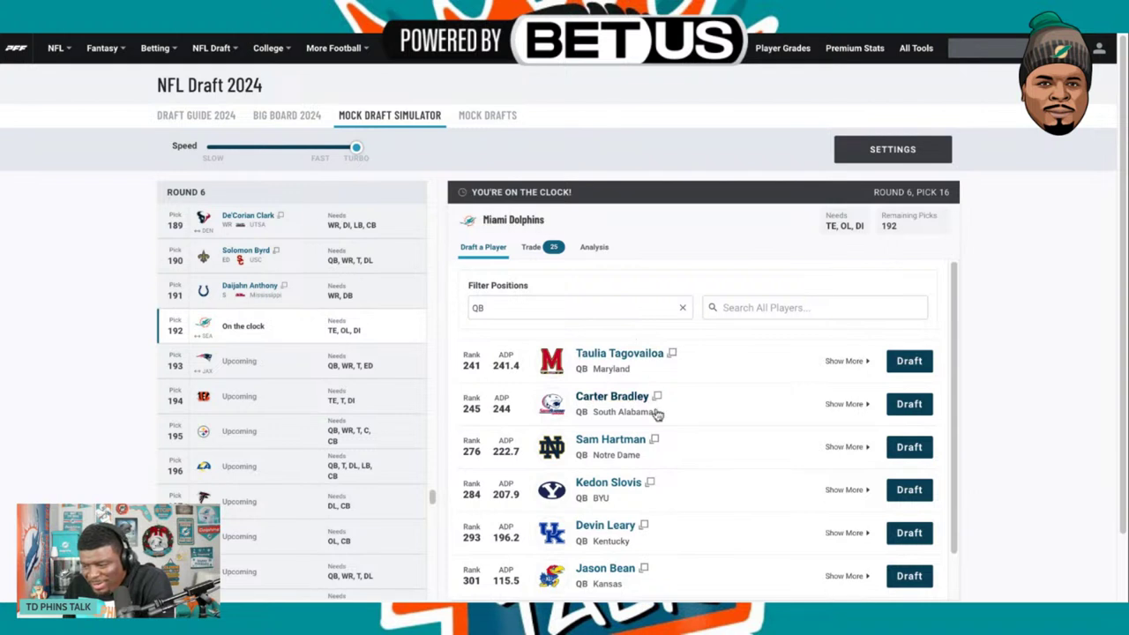
scroll(657, 415, "down", 1)
scroll(655, 418, "up", 1)
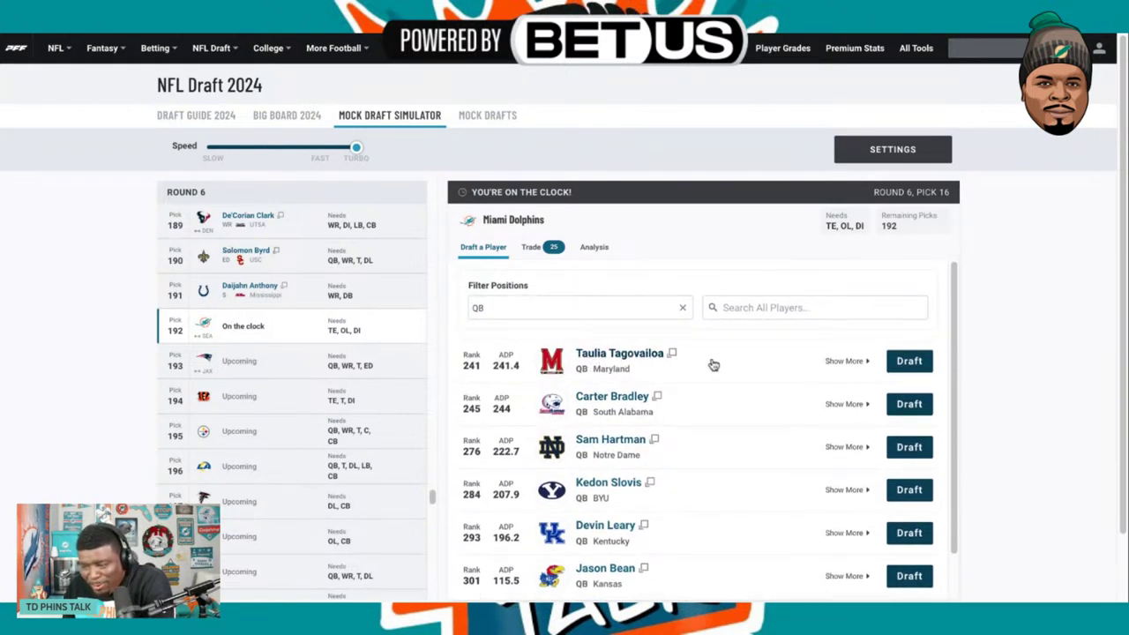
Add linebackers (LB) to the position filter and look over the combined player list.
left_click(589, 308)
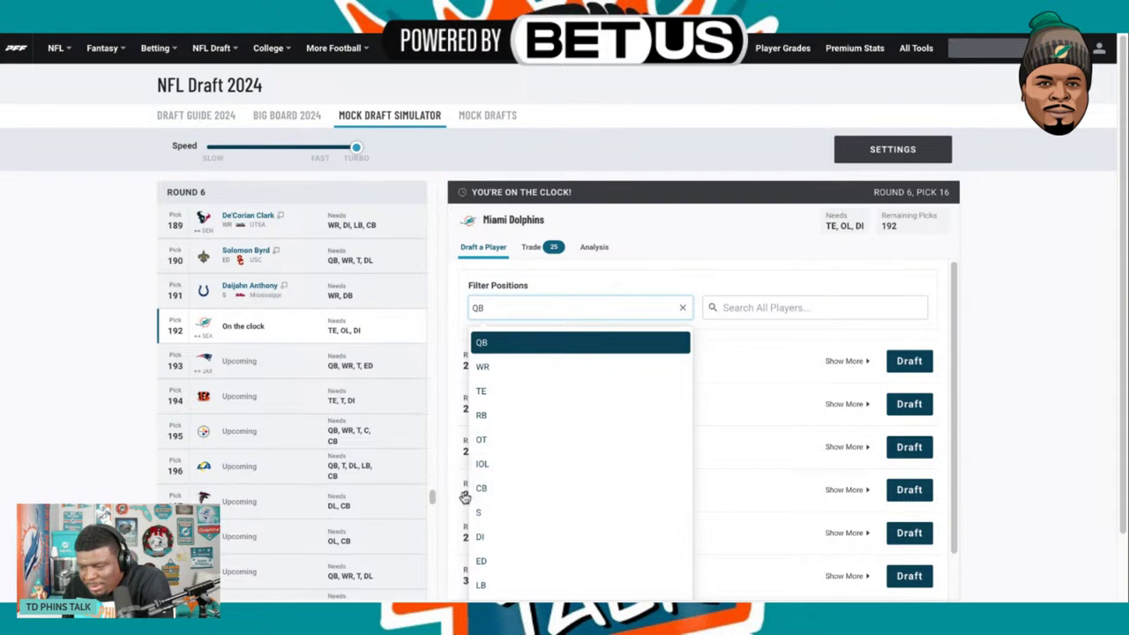
left_click(485, 586)
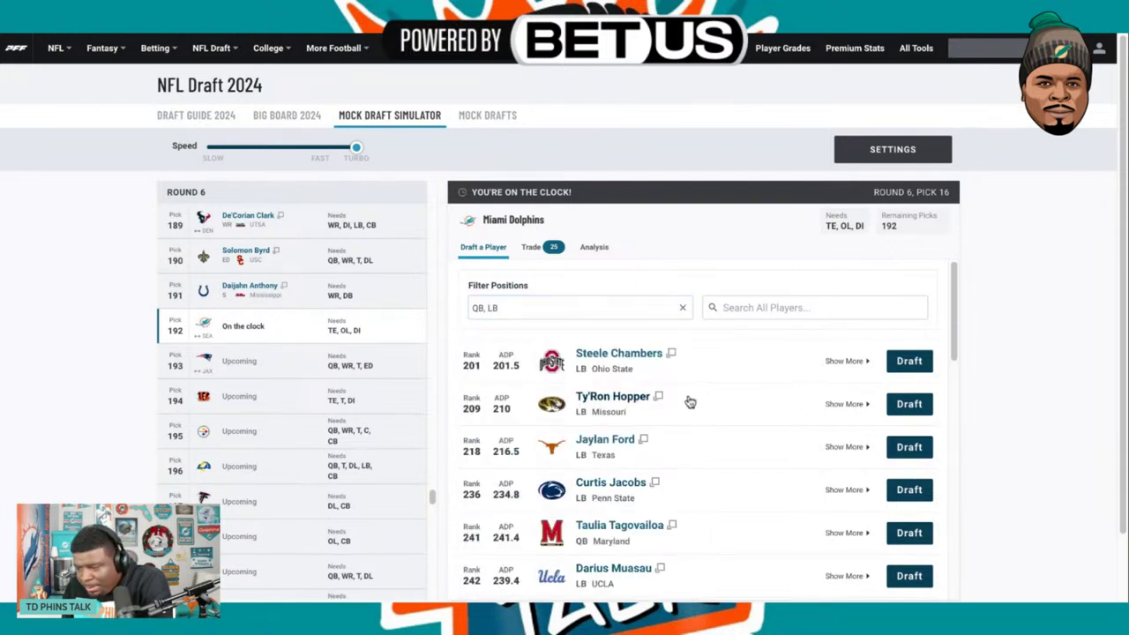
scroll(686, 428, "down", 1)
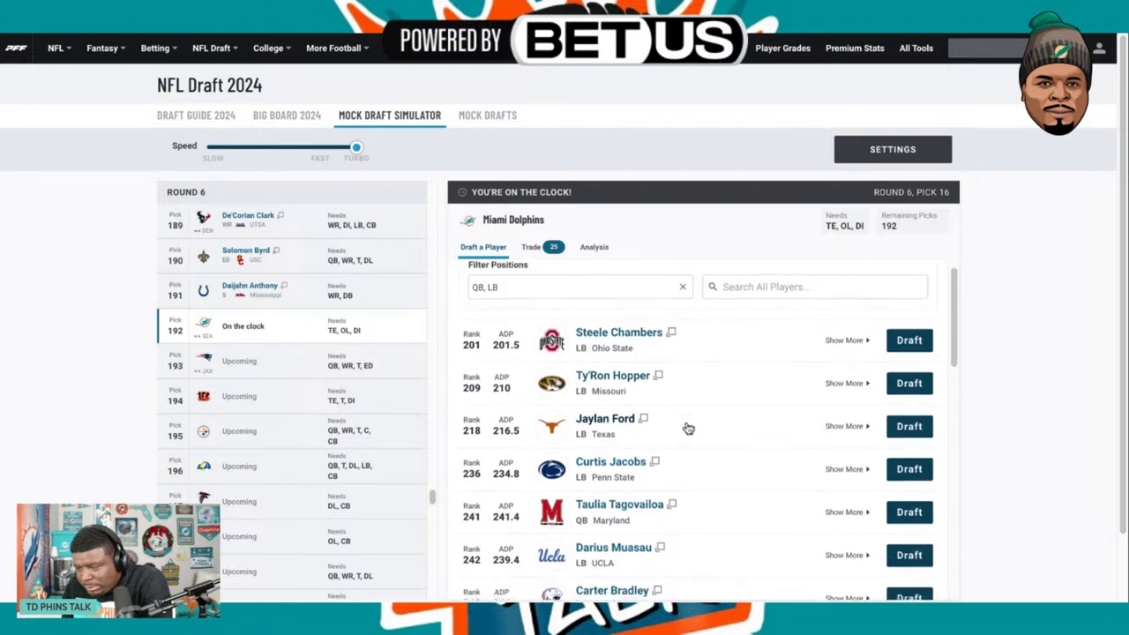
Look over the quarterbacks and linebackers still available and check linebacker Steele Chambers' career stats.
scroll(688, 428, "down", 3)
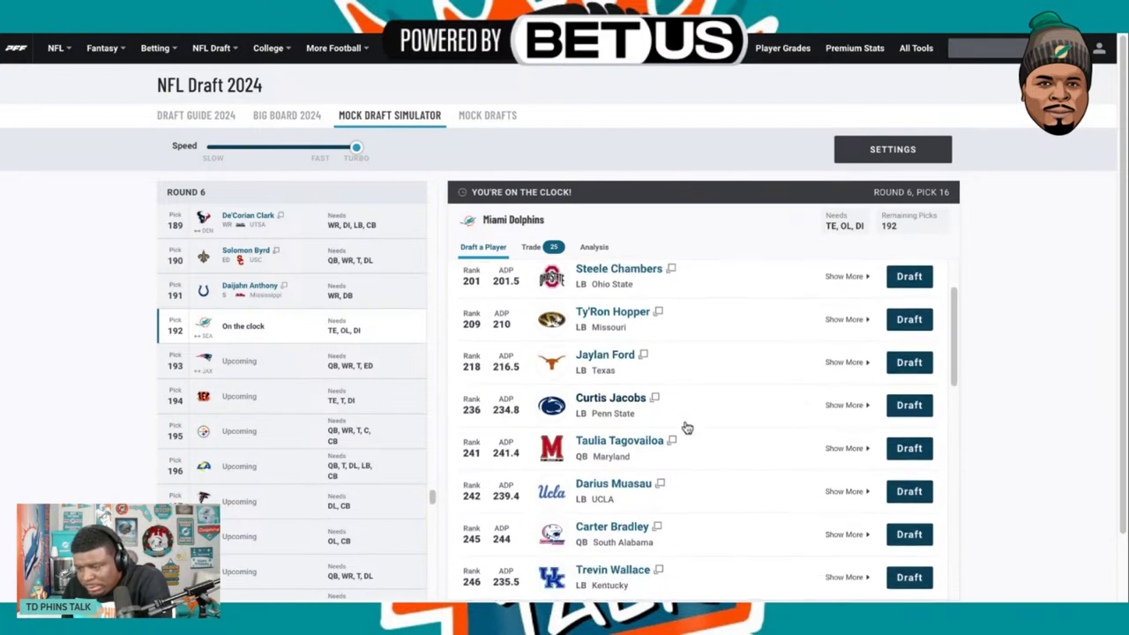
scroll(687, 428, "up", 4)
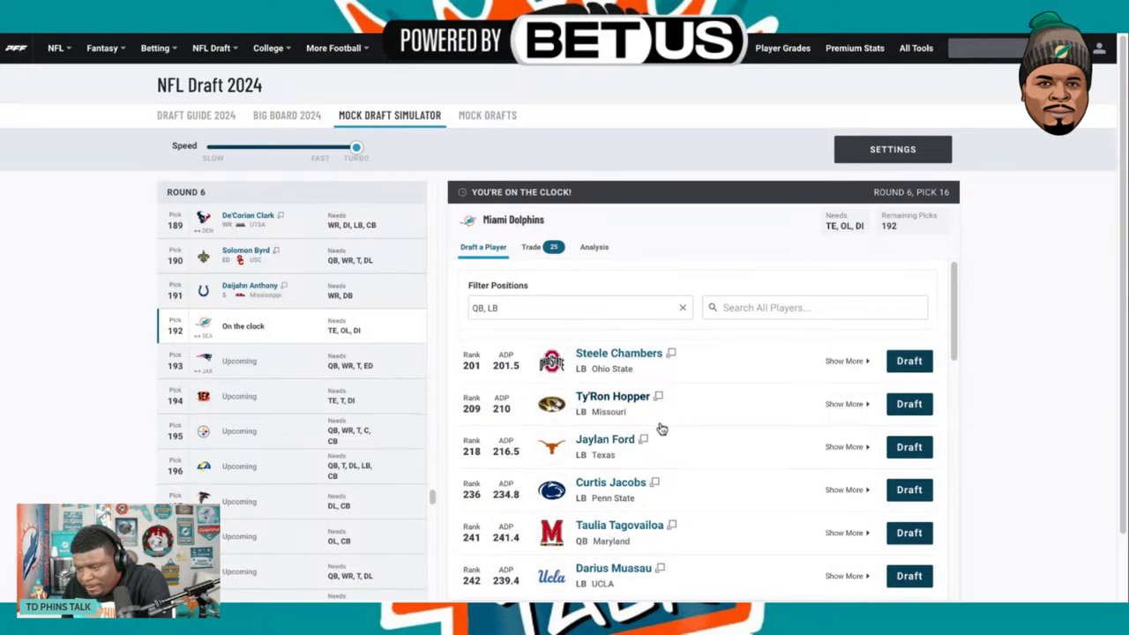
left_click(671, 355)
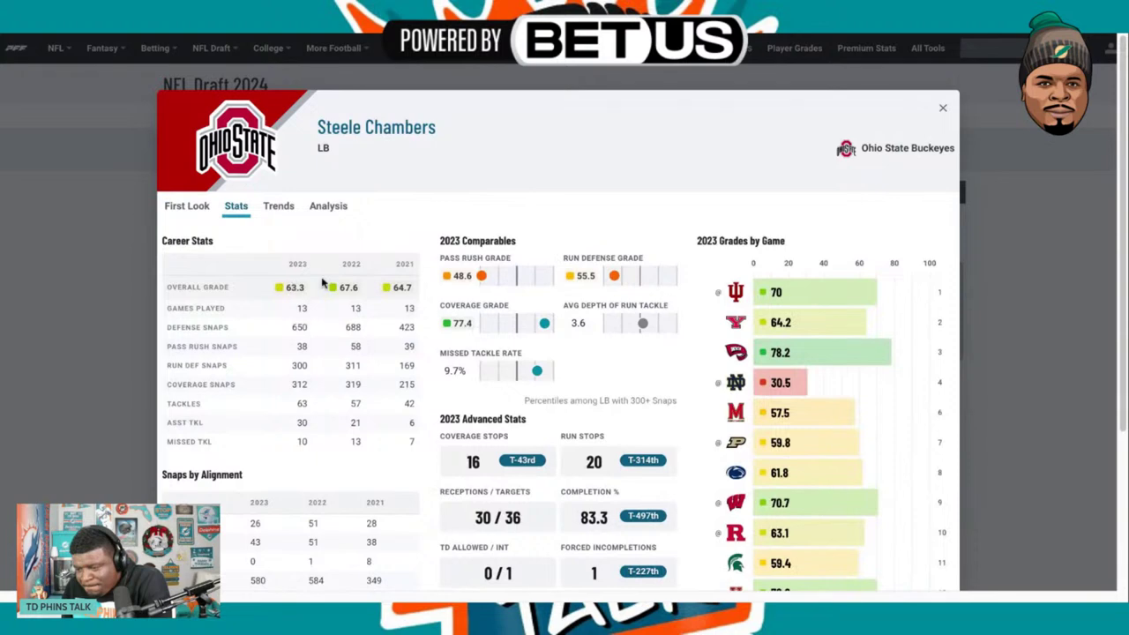
key("Escape")
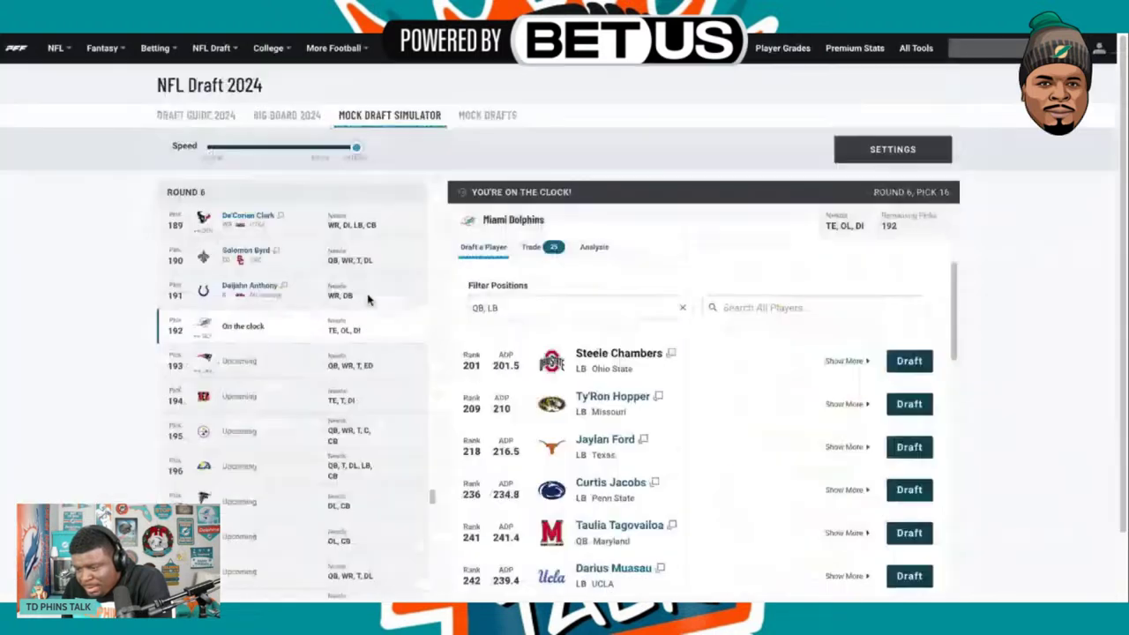
Clear the position filter and look over the available players at all positions.
left_click(495, 308)
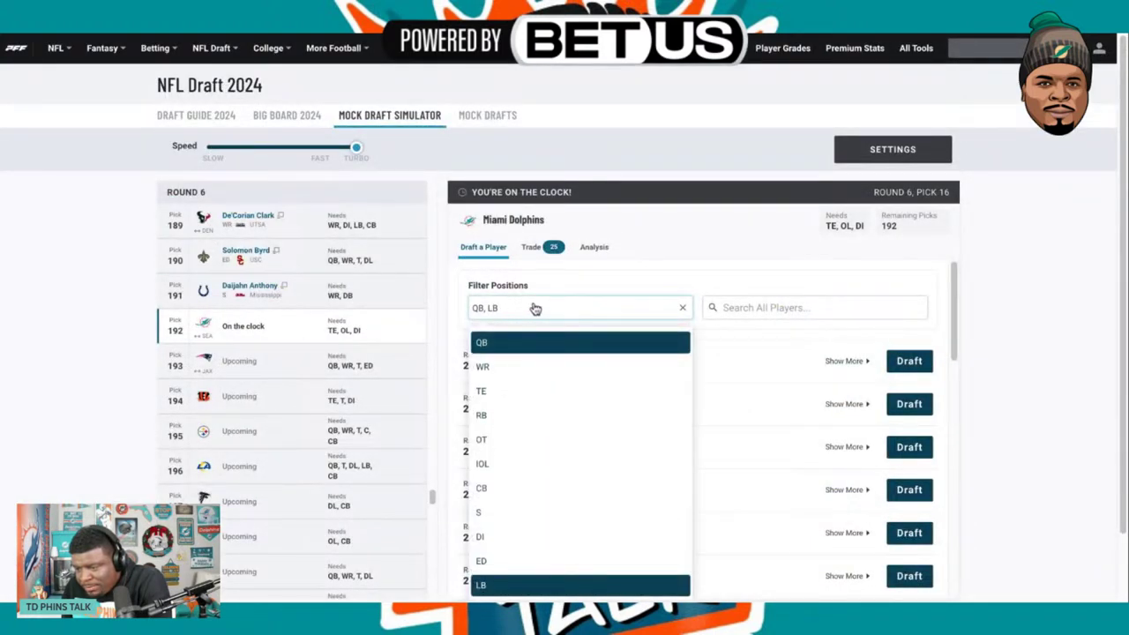
left_click(682, 308)
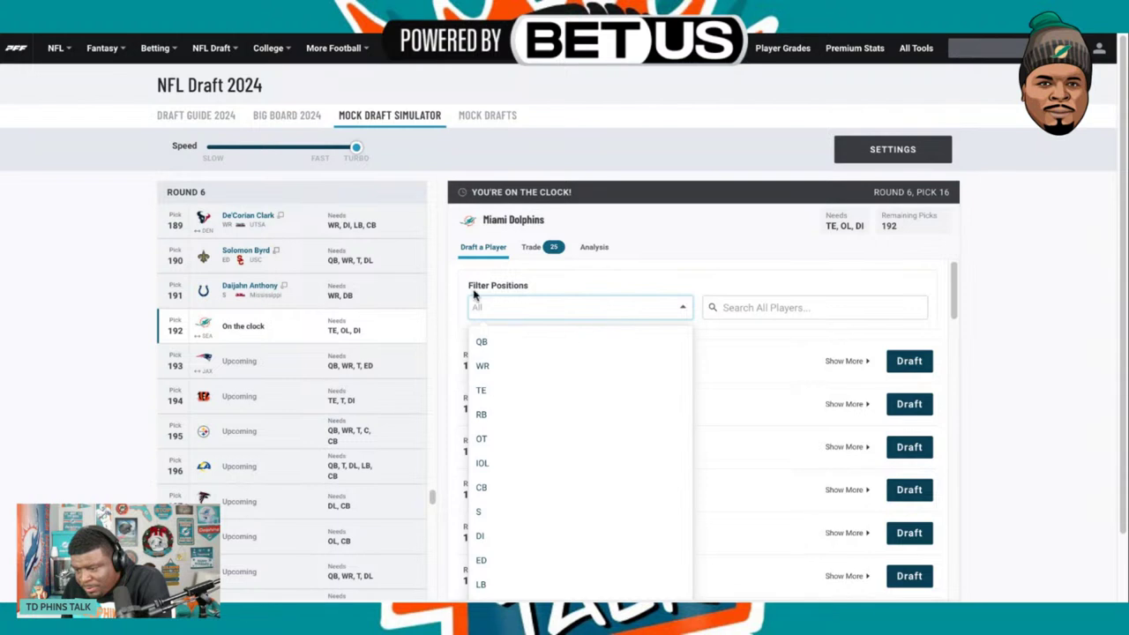
left_click(650, 279)
scroll(556, 388, "down", 1)
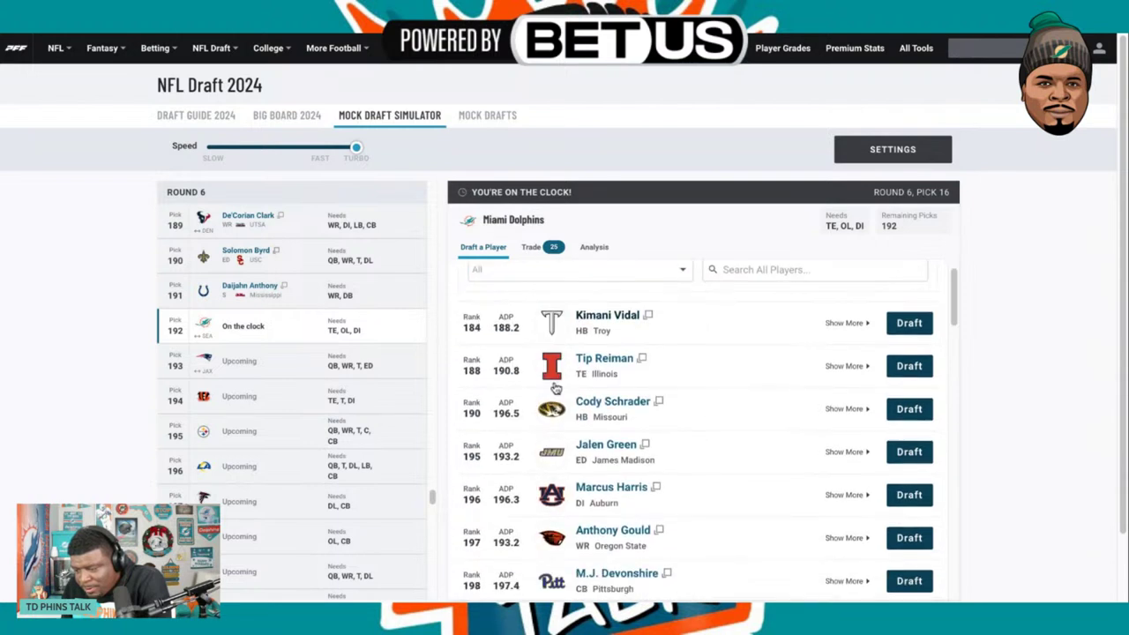
scroll(556, 388, "up", 1)
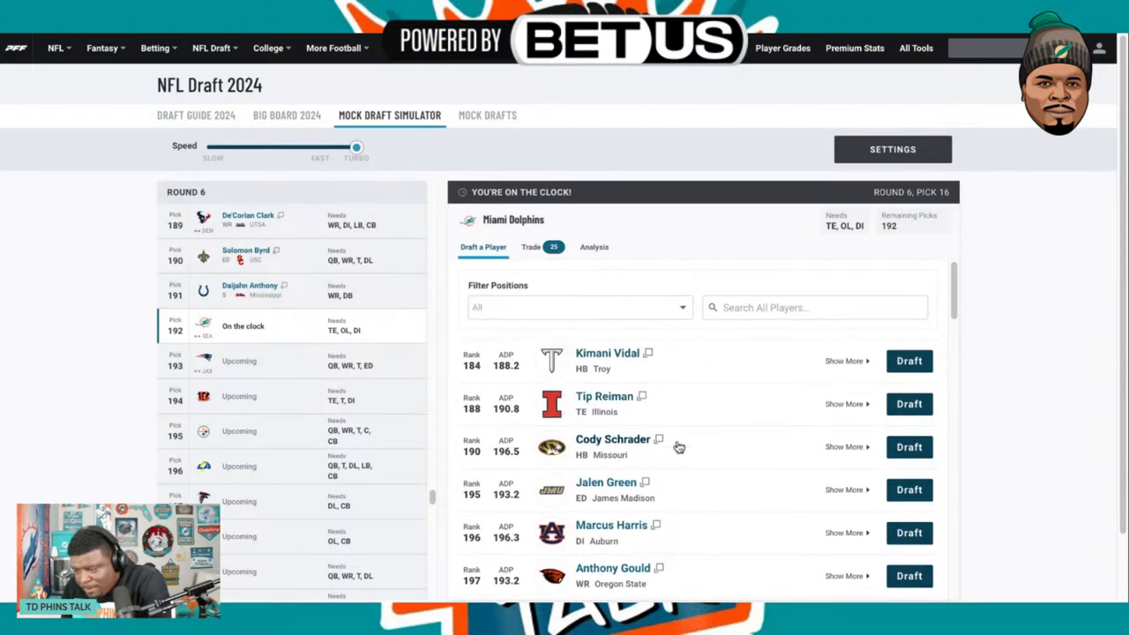
scroll(677, 447, "down", 1)
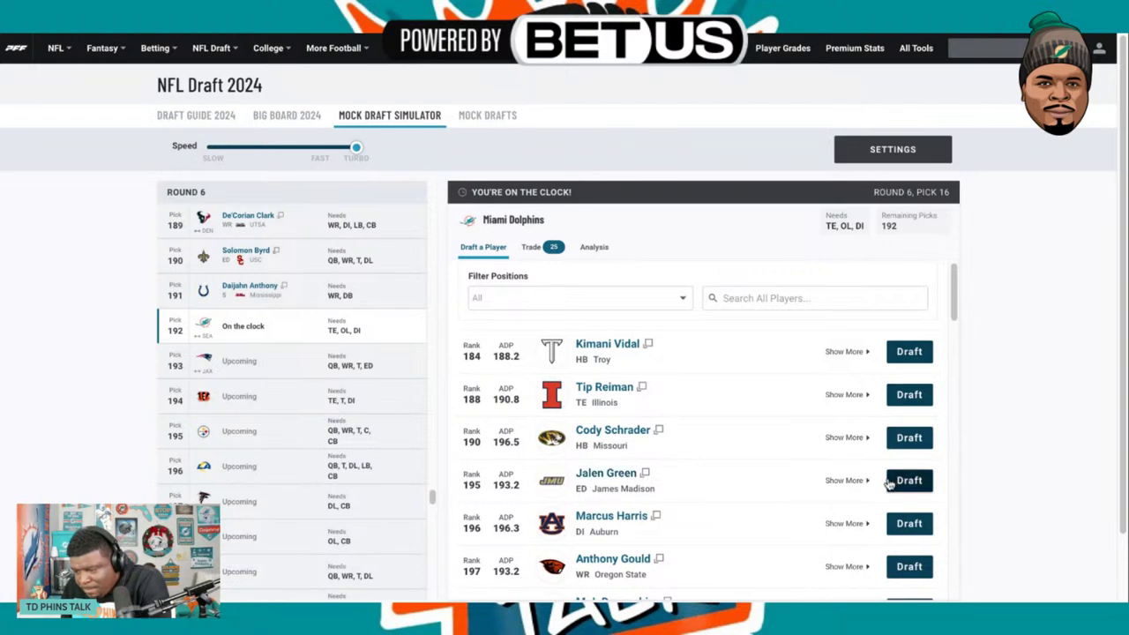
Check the stats of James Madison edge defender Jalen Green and draft him with pick 192.
left_click(636, 474)
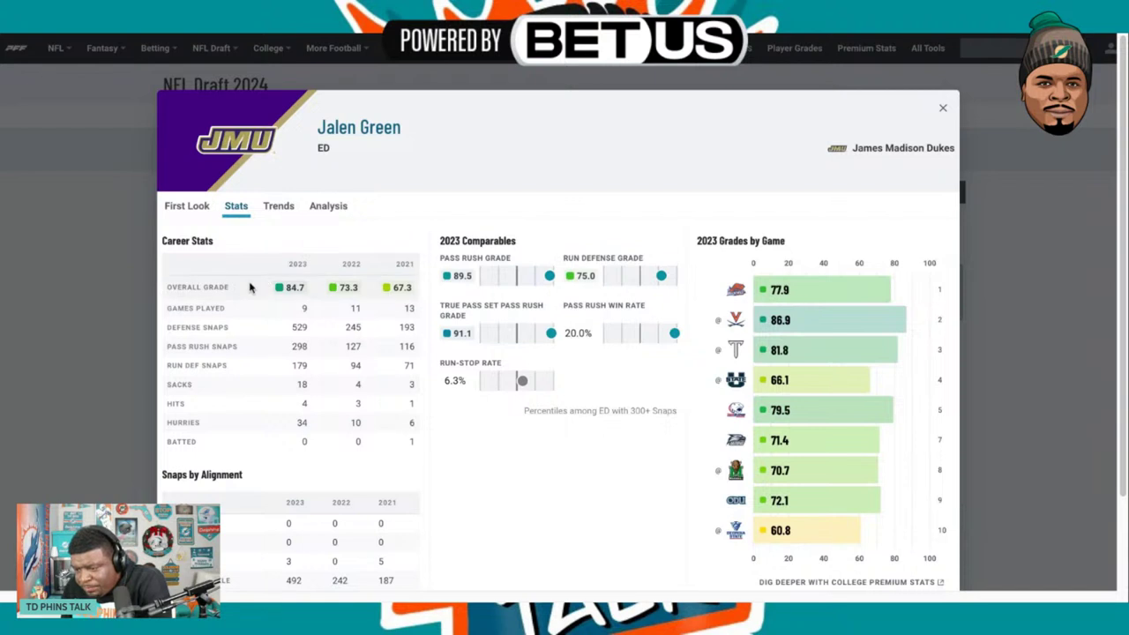
left_click(944, 110)
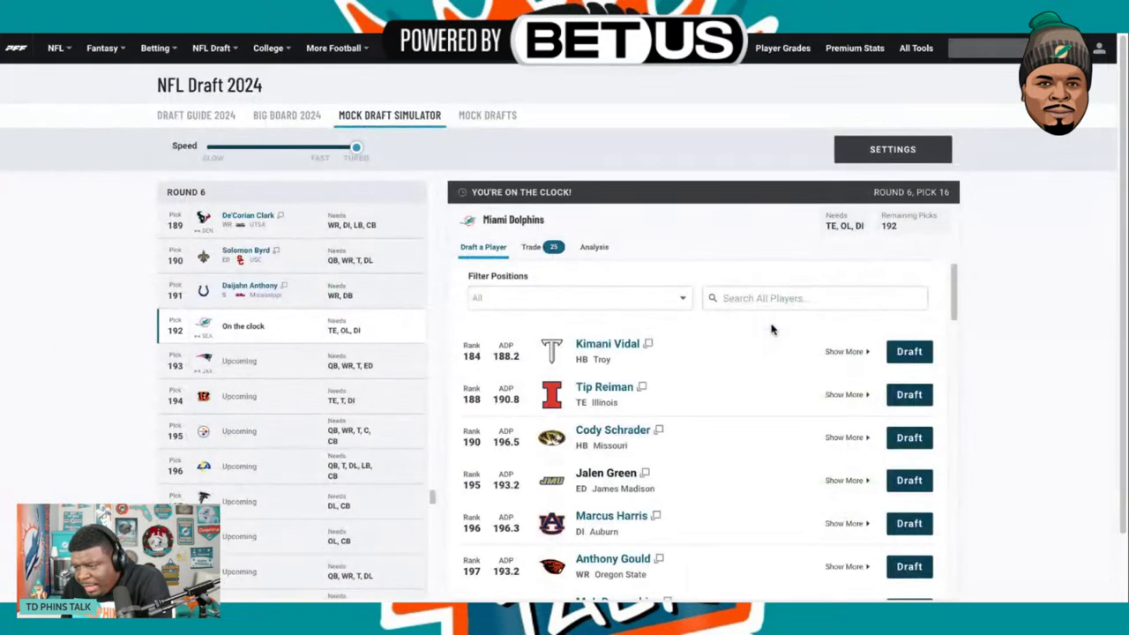
left_click(910, 480)
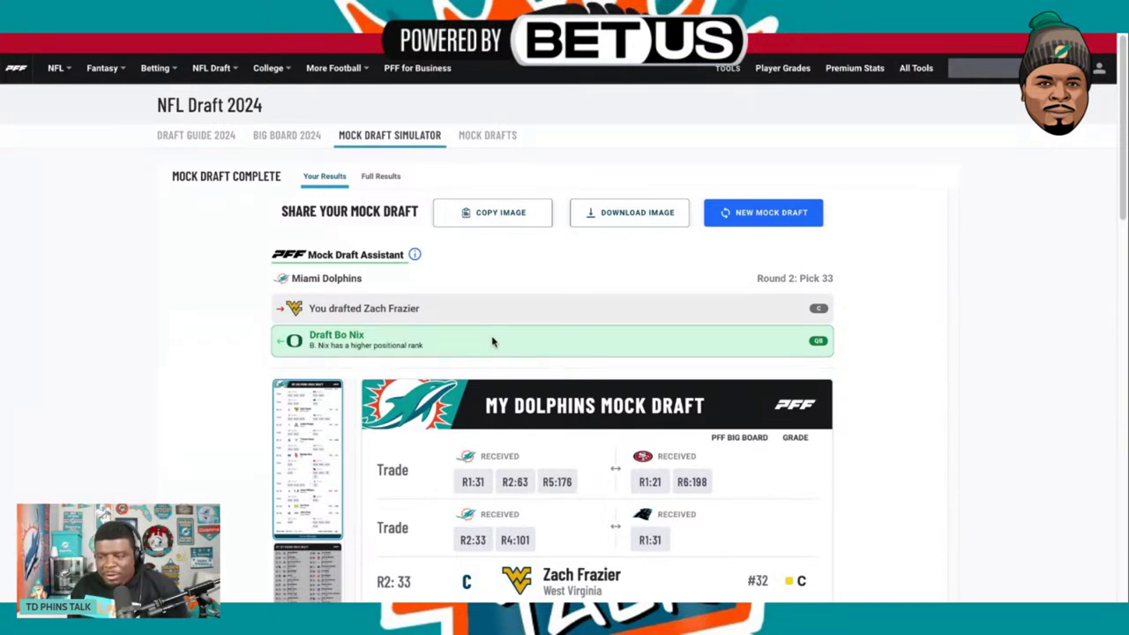
Review the completed Dolphins mock draft results, including every trade, player grade, the overall draft grade and the assistant's suggestion.
scroll(495, 348, "down", 1)
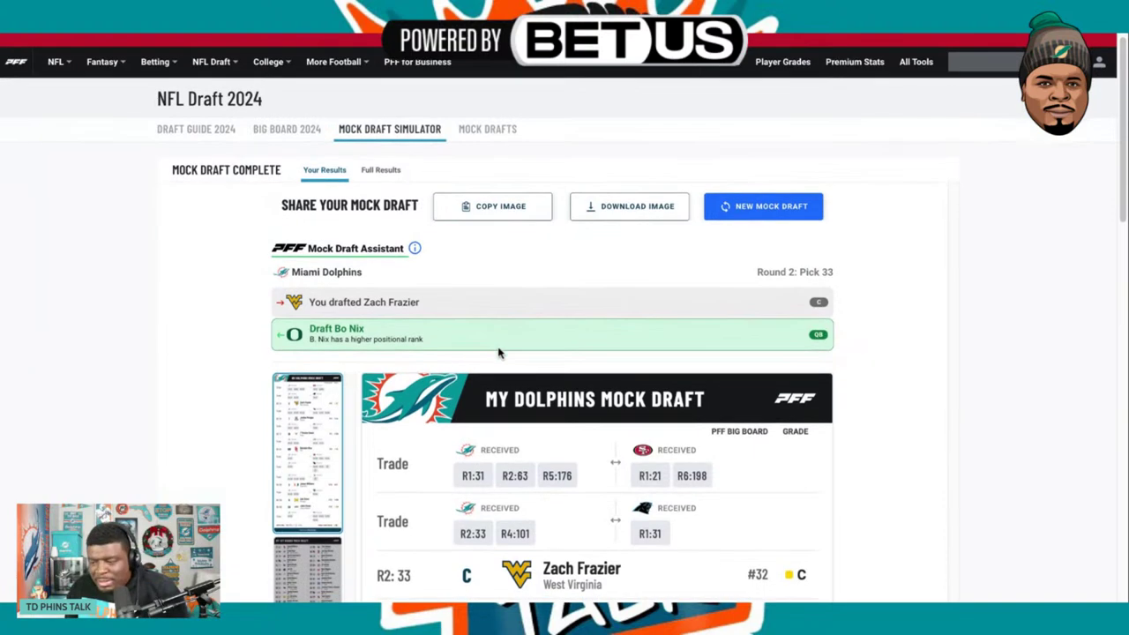
scroll(531, 385, "down", 3)
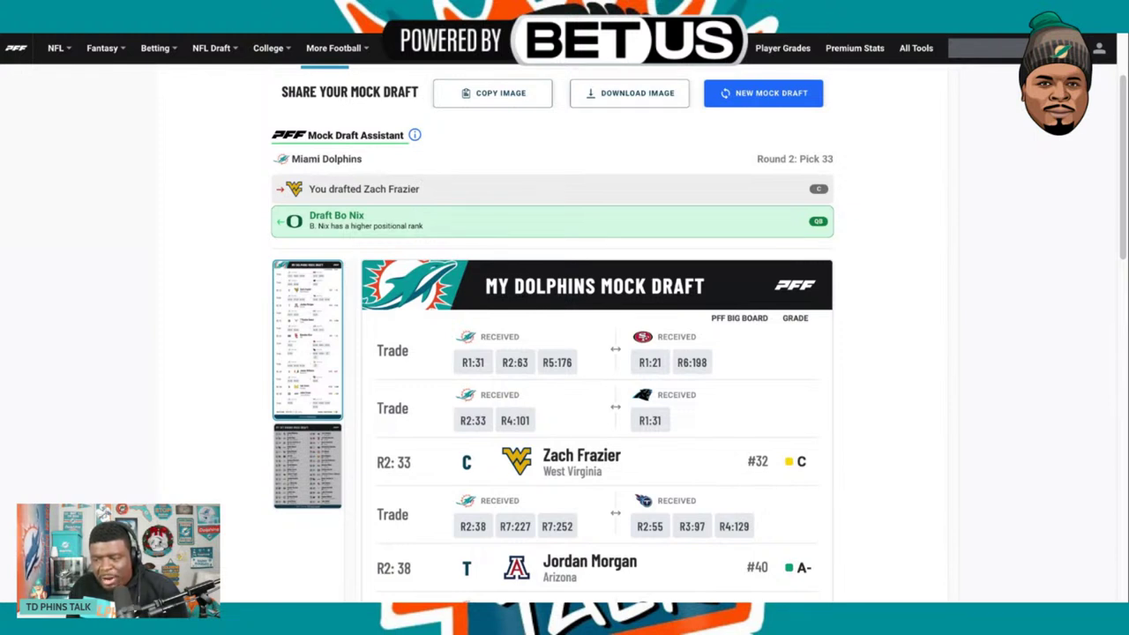
scroll(776, 481, "down", 1)
scroll(777, 480, "down", 1)
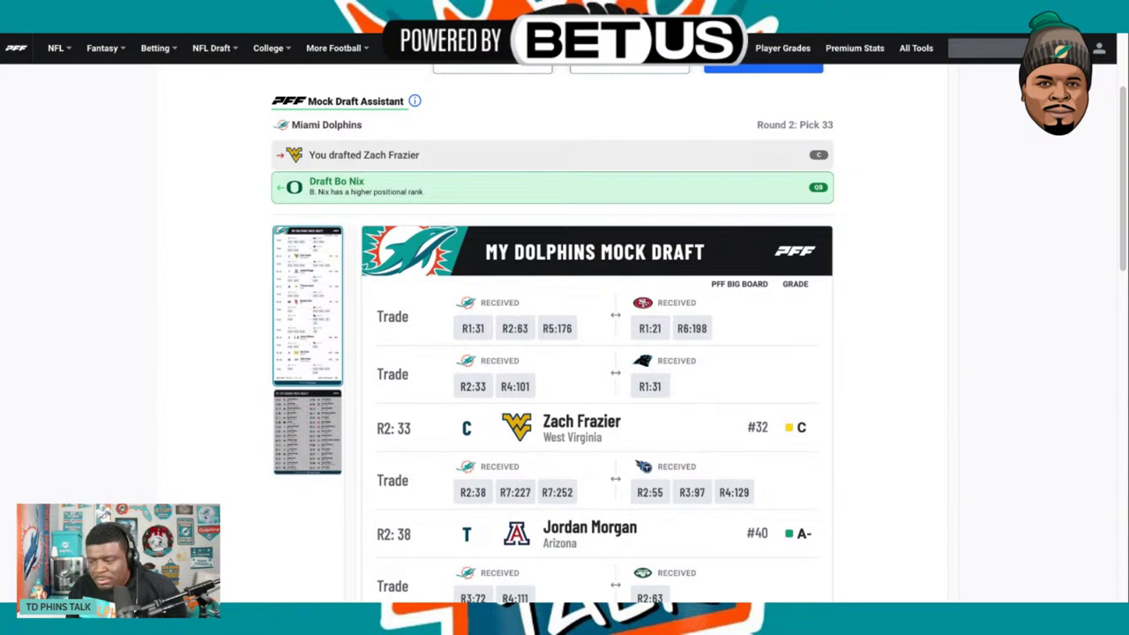
scroll(552, 353, "down", 1)
scroll(783, 460, "down", 1)
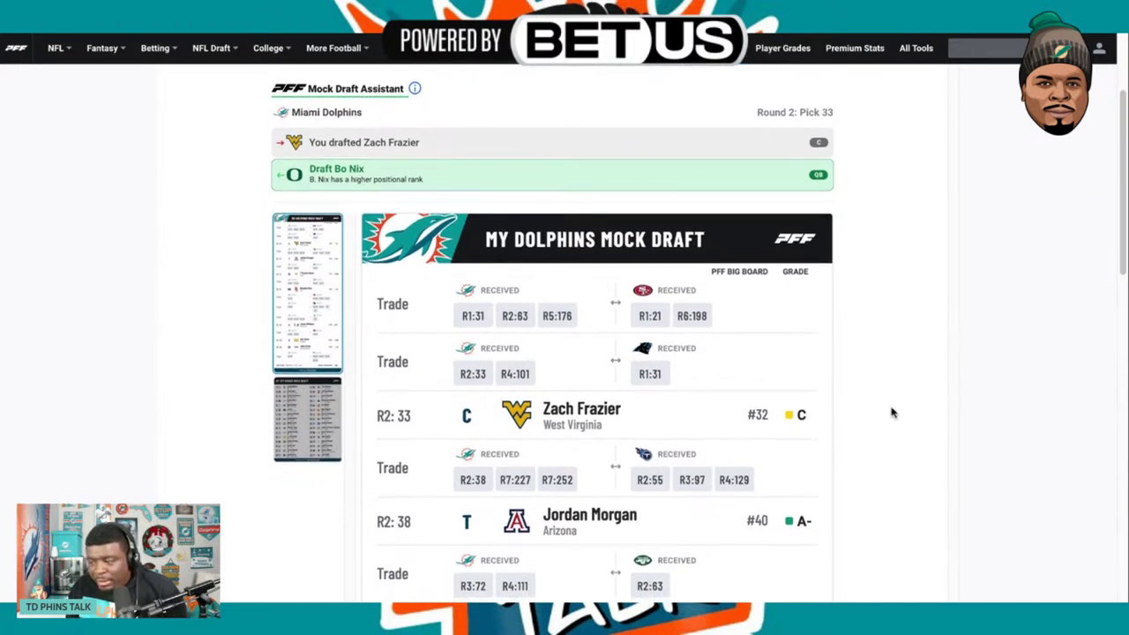
scroll(893, 412, "down", 1)
scroll(893, 412, "down", 2)
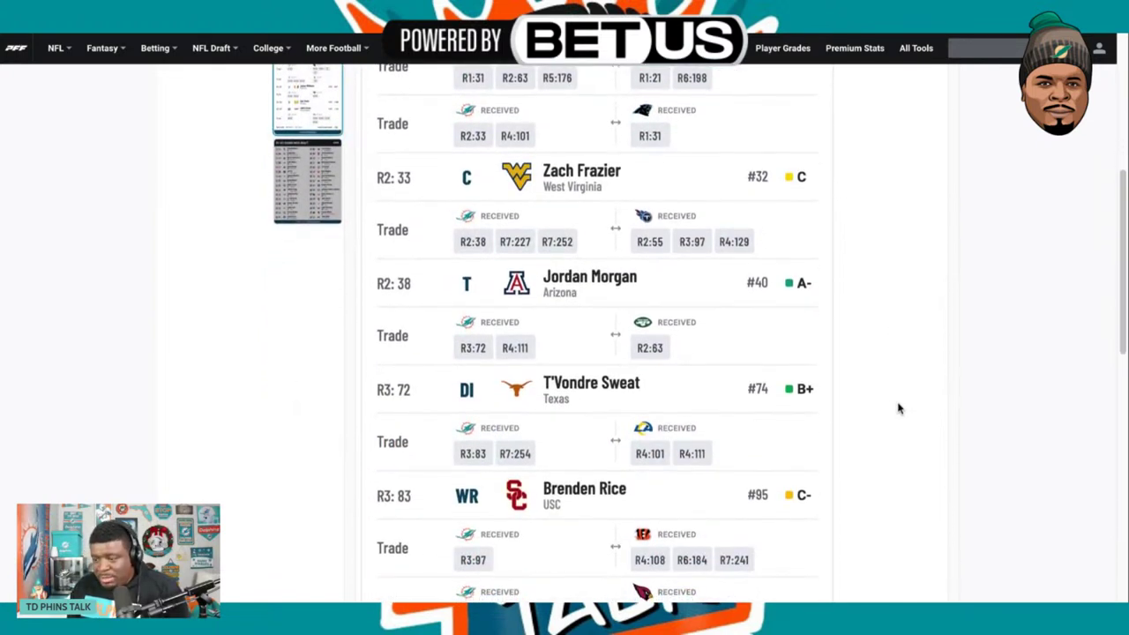
scroll(897, 406, "down", 1)
scroll(895, 398, "down", 3)
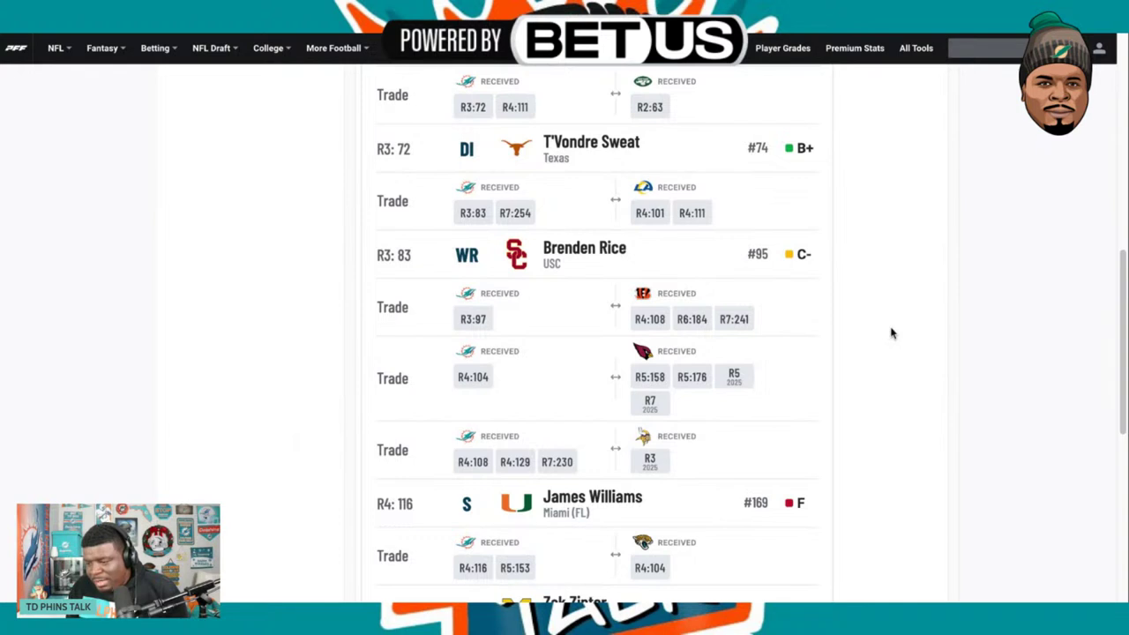
scroll(891, 333, "down", 1)
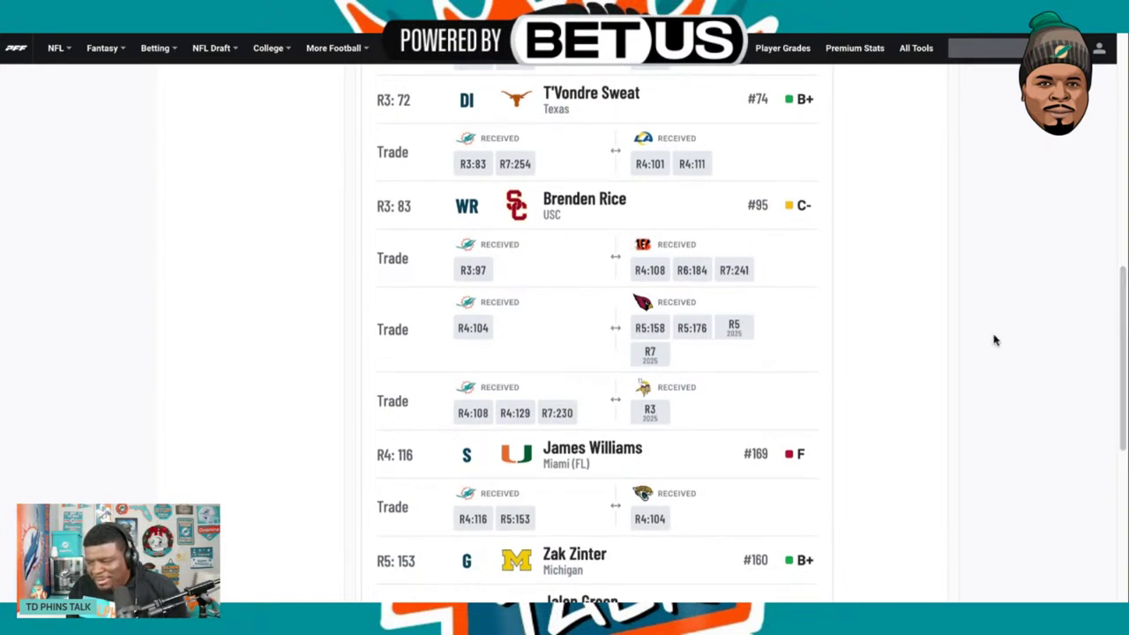
scroll(935, 366, "down", 2)
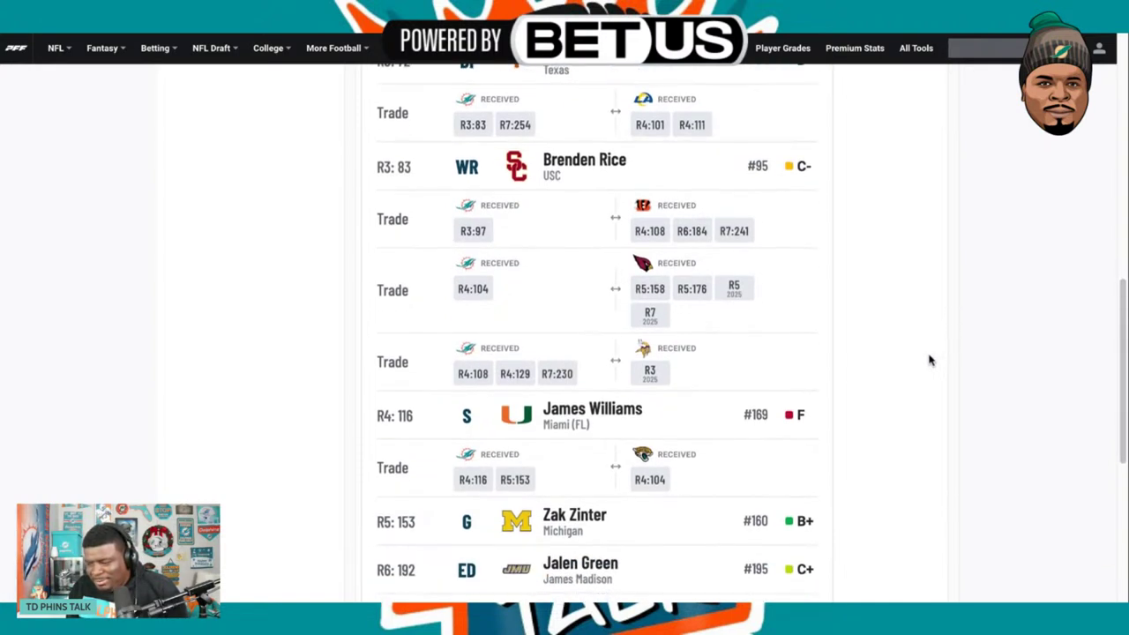
scroll(931, 360, "down", 3)
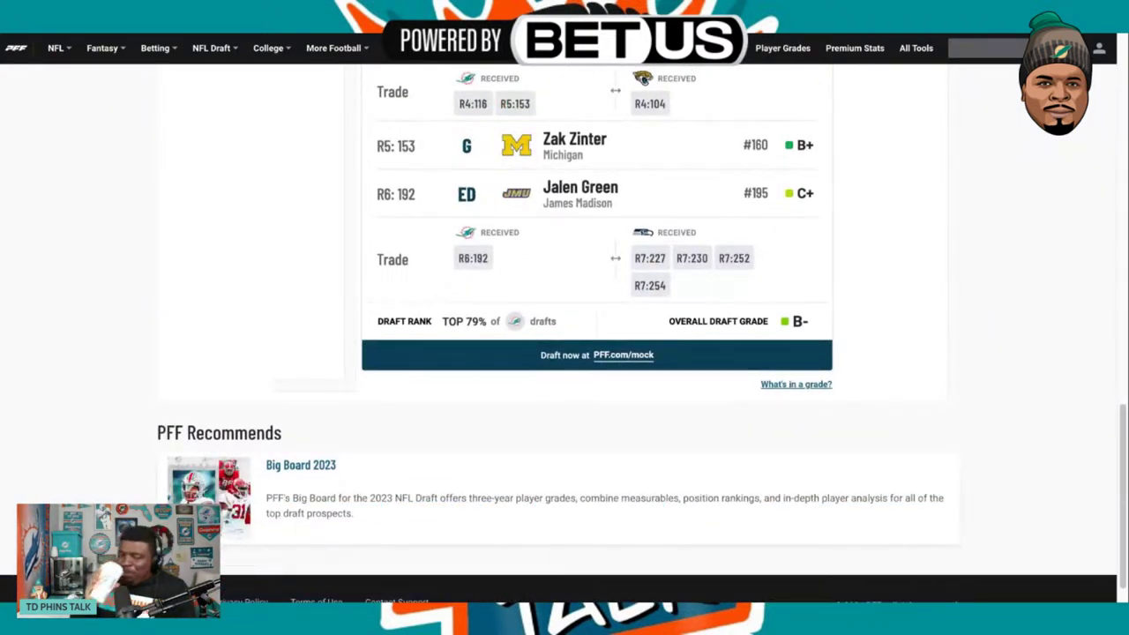
scroll(907, 360, "up", 5)
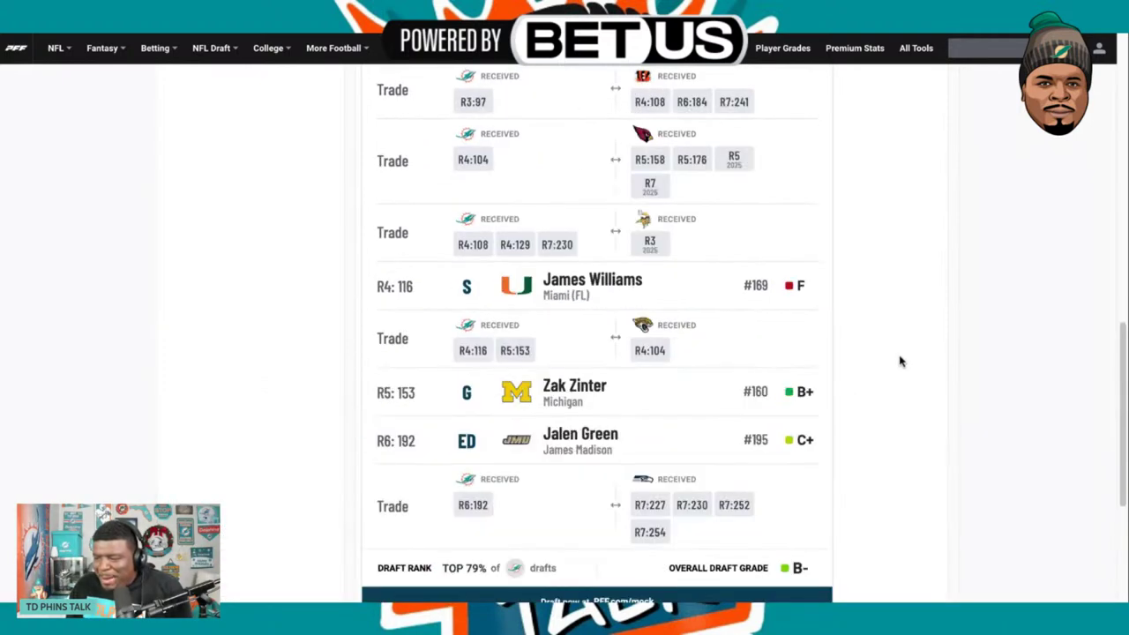
scroll(904, 360, "up", 8)
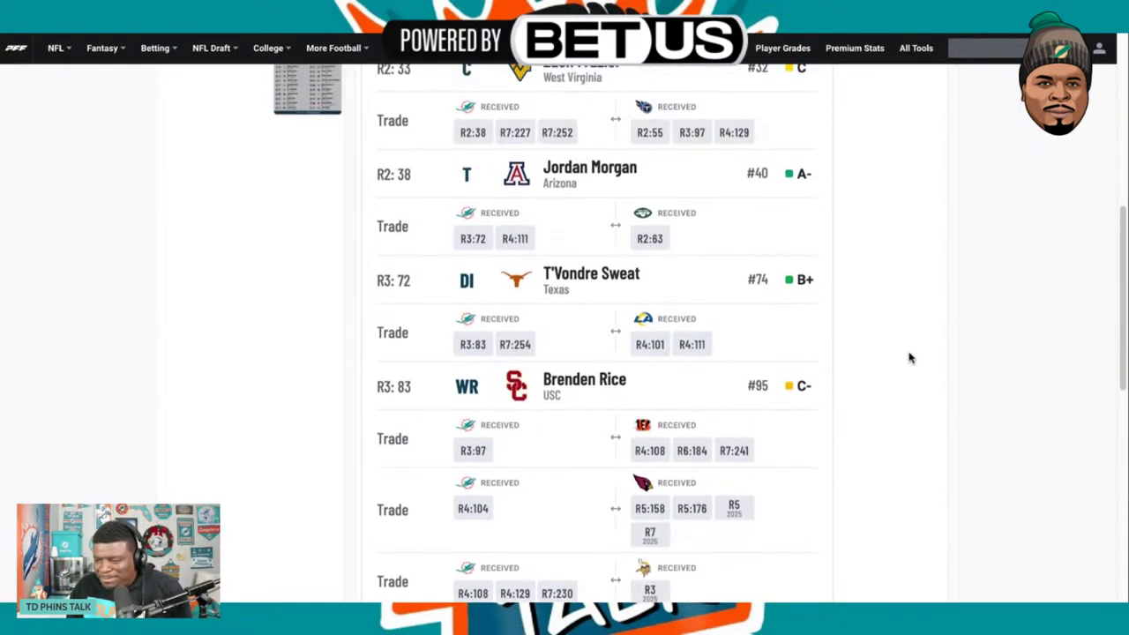
scroll(910, 357, "down", 1)
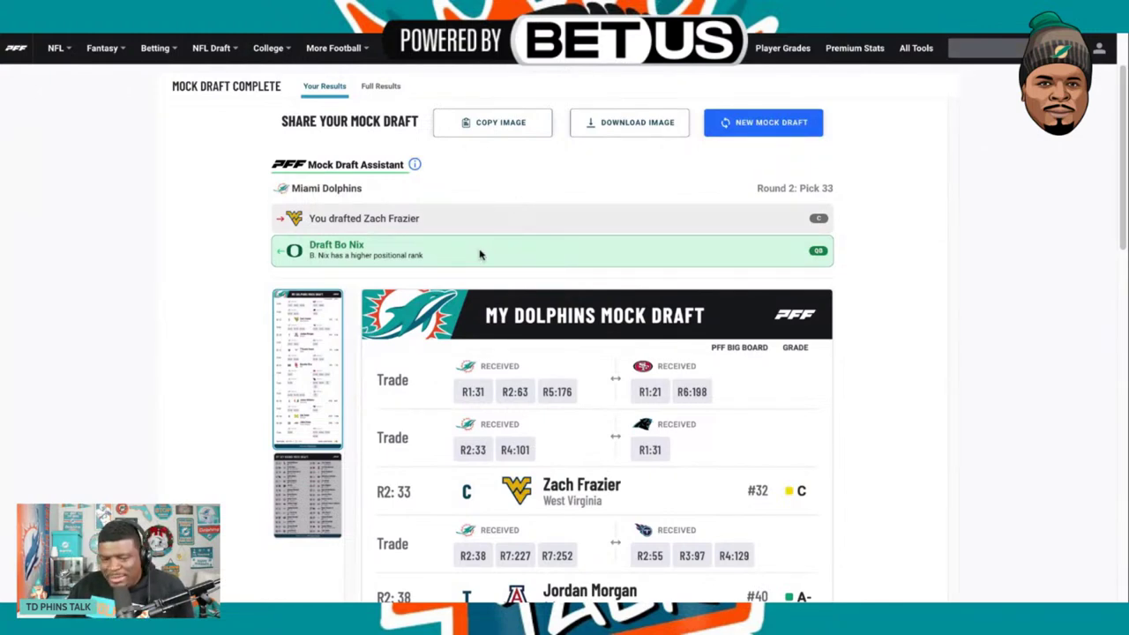
scroll(597, 262, "down", 12)
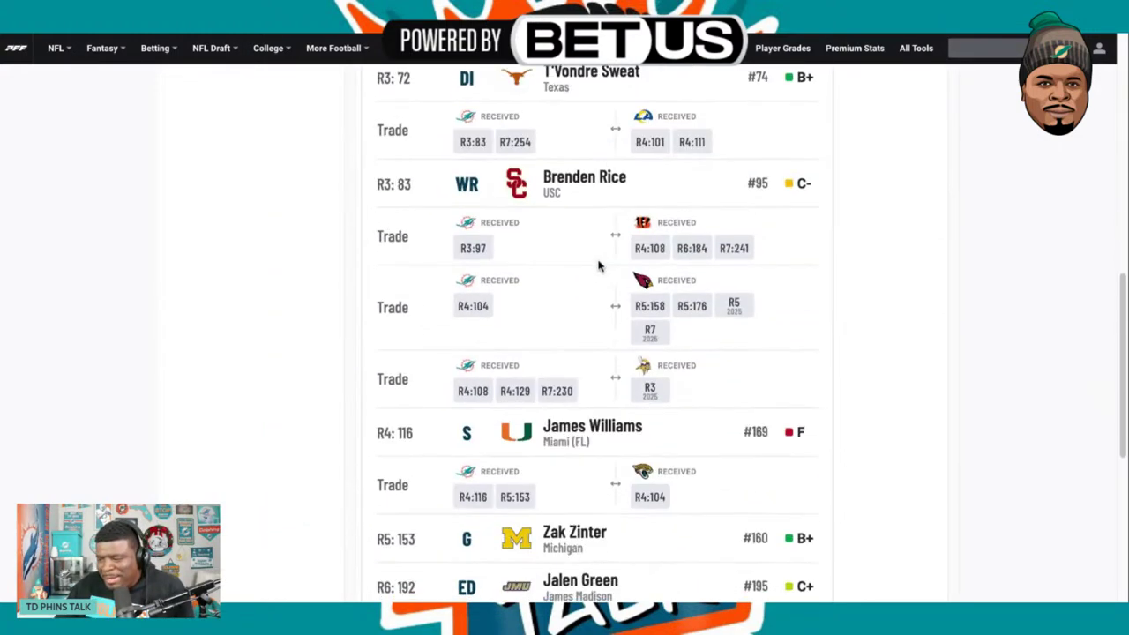
scroll(598, 267, "up", 15)
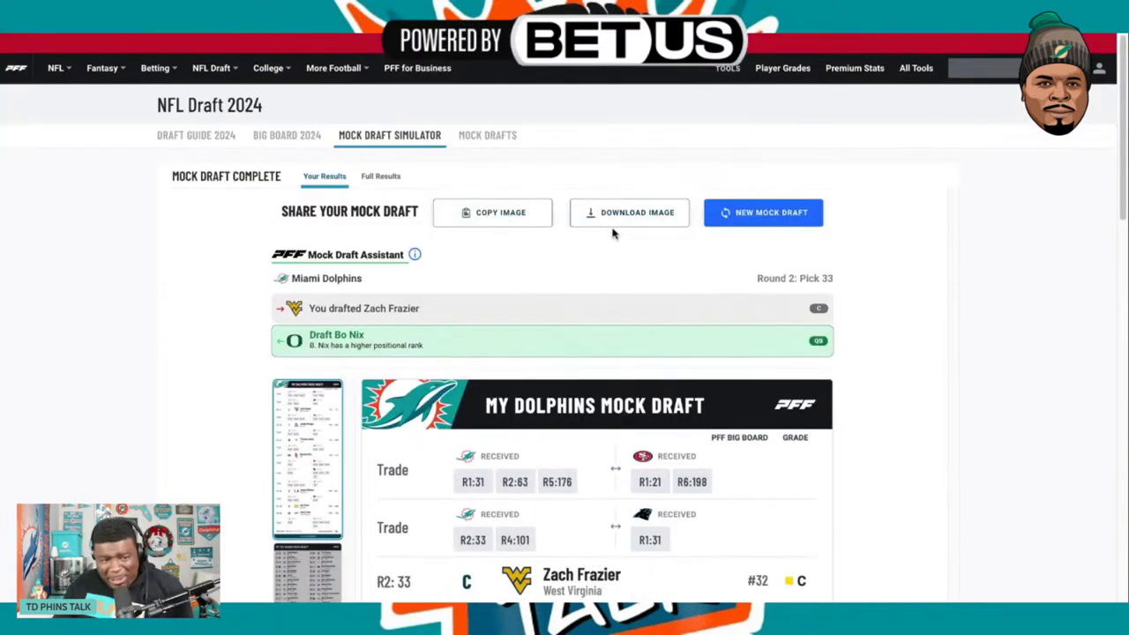
scroll(729, 290, "down", 5)
scroll(729, 285, "up", 6)
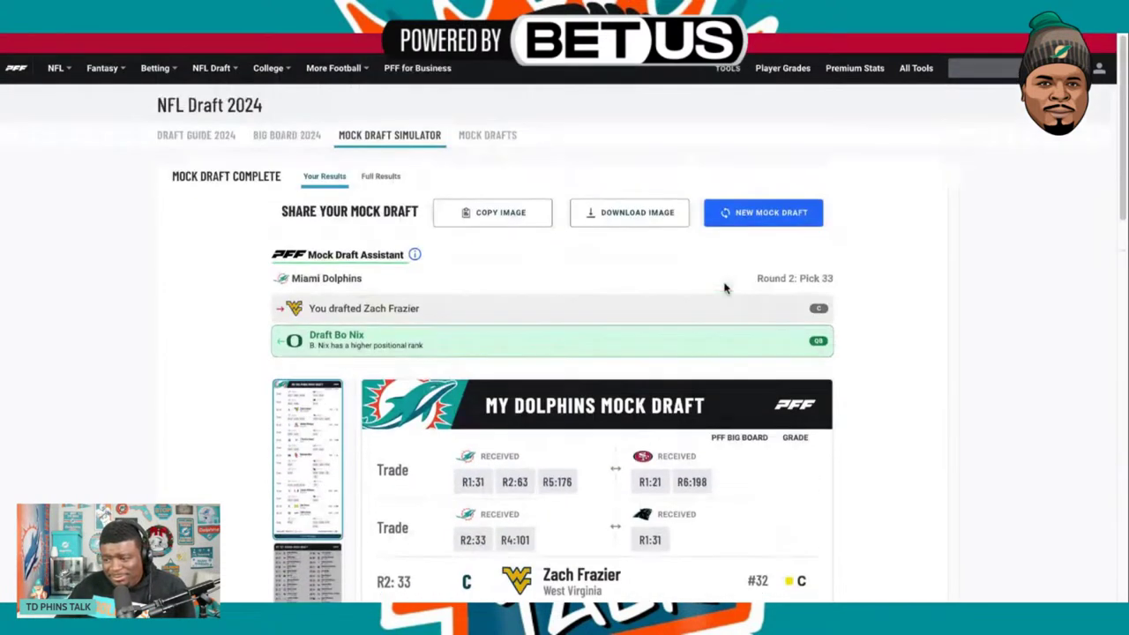
Set up a new seven-round mock draft as the Miami Dolphins with the existing settings and enter it.
left_click(728, 216)
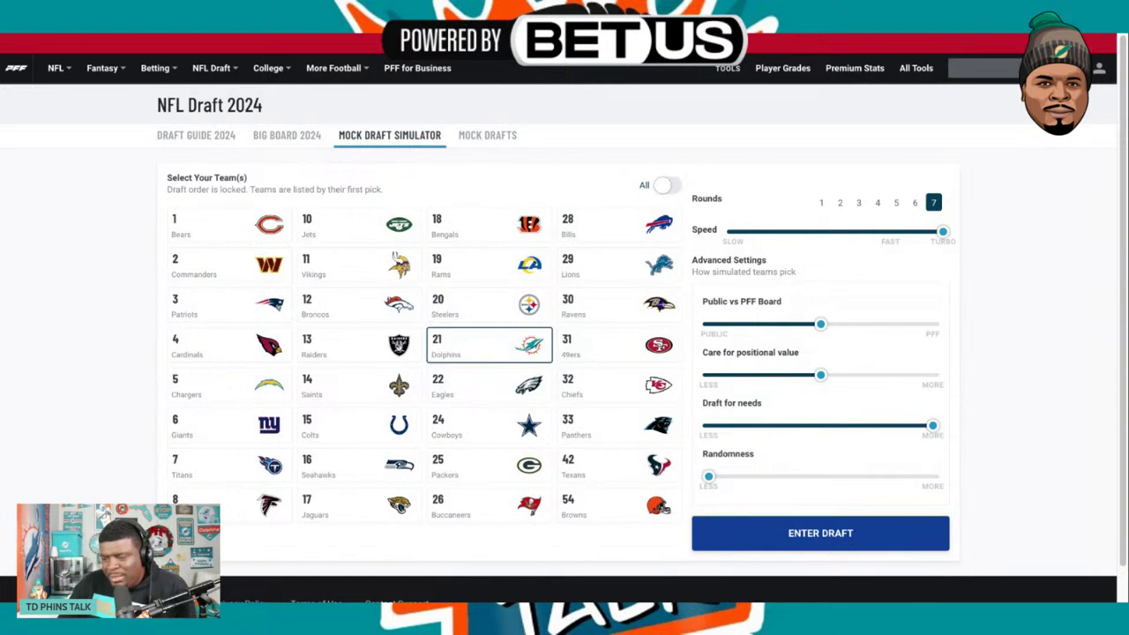
left_click(821, 533)
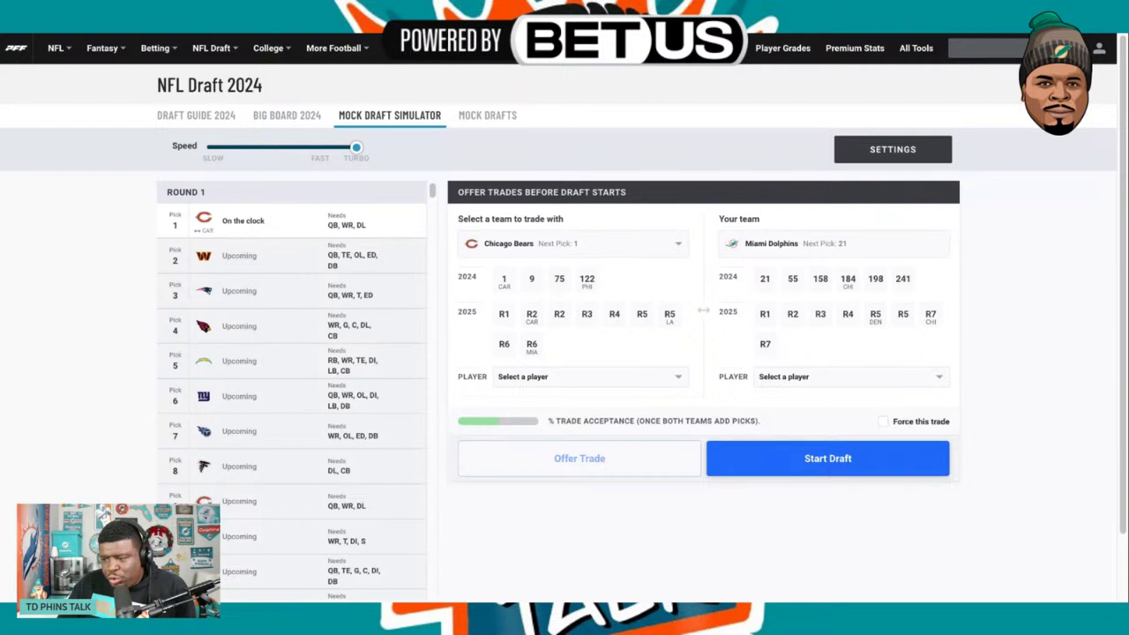
Build a pre-draft trade proposal for the Bears' pick 75, giving Miami's 2025 R3, R4 and the Denver R5.
left_click(821, 315)
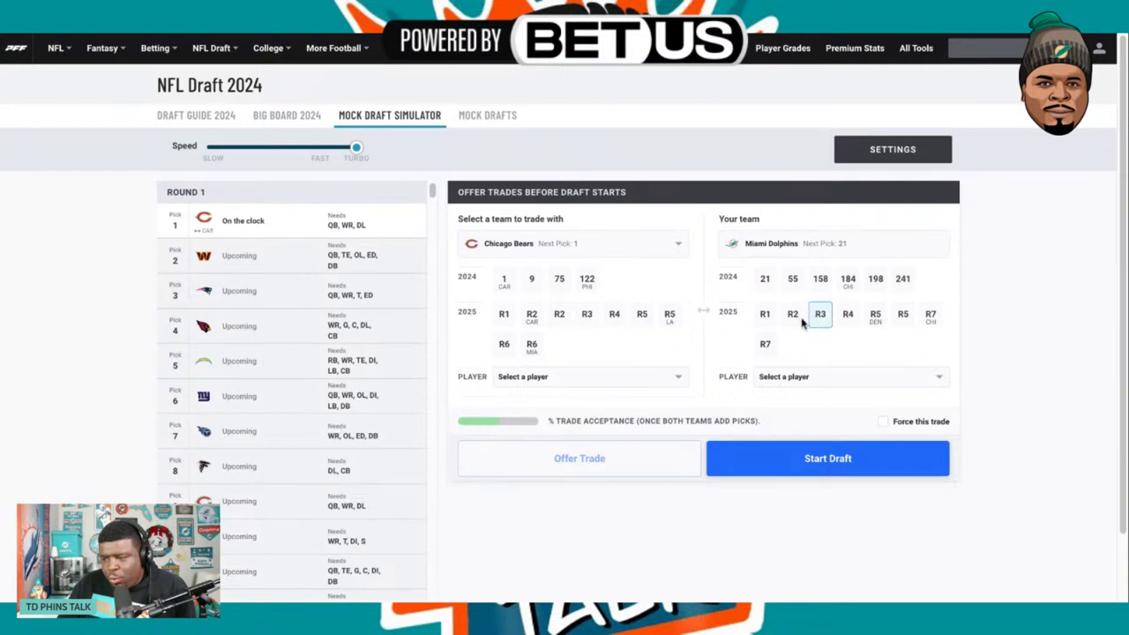
left_click(559, 279)
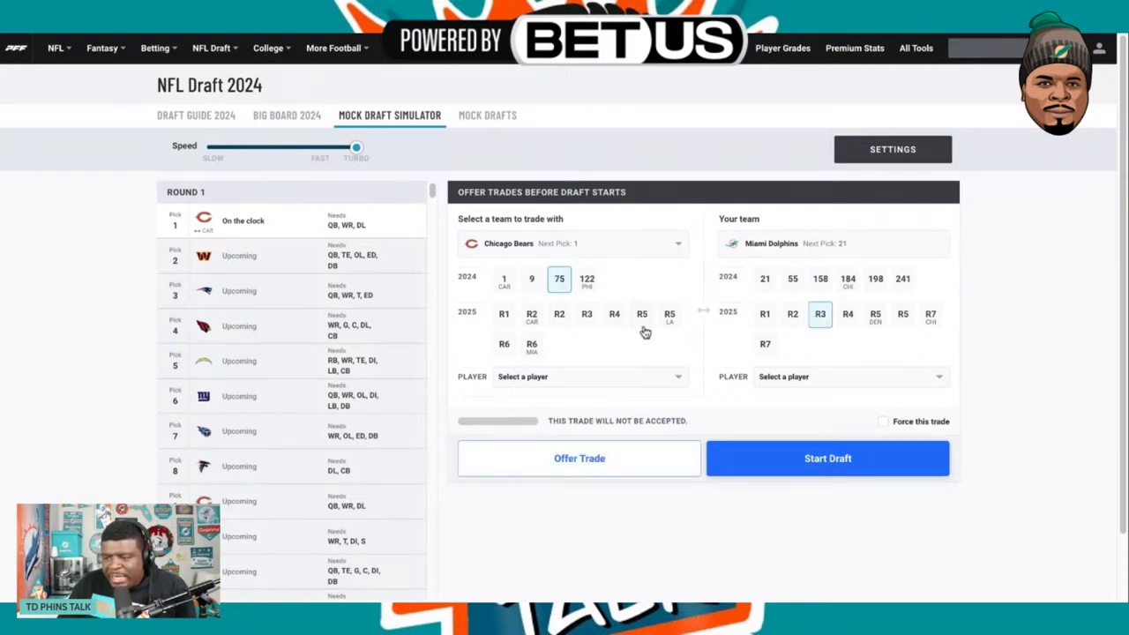
left_click(847, 316)
left_click(882, 319)
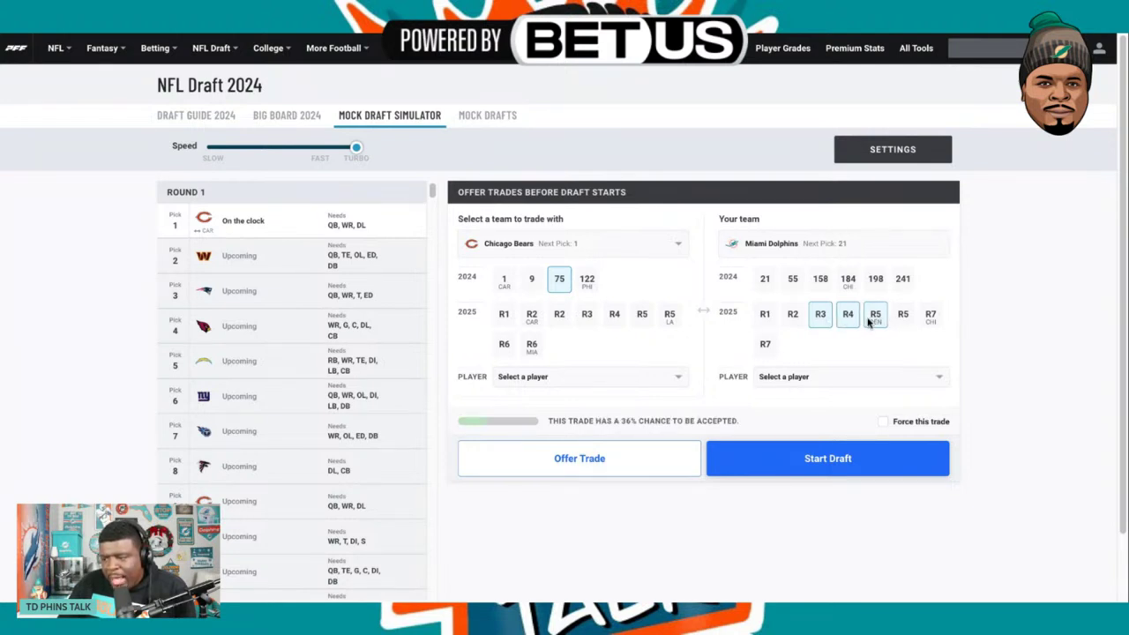
Try Miami's pick 158 in place of the 2025 R4 in the Bears offer, and clear all of Miami's selected picks.
left_click(848, 319)
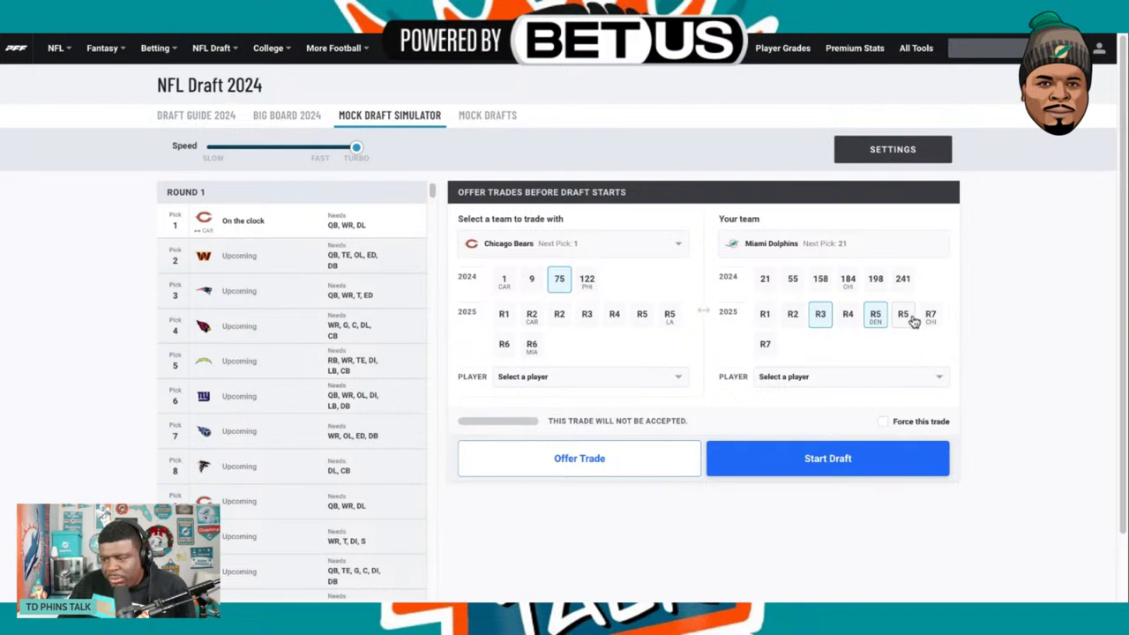
left_click(825, 280)
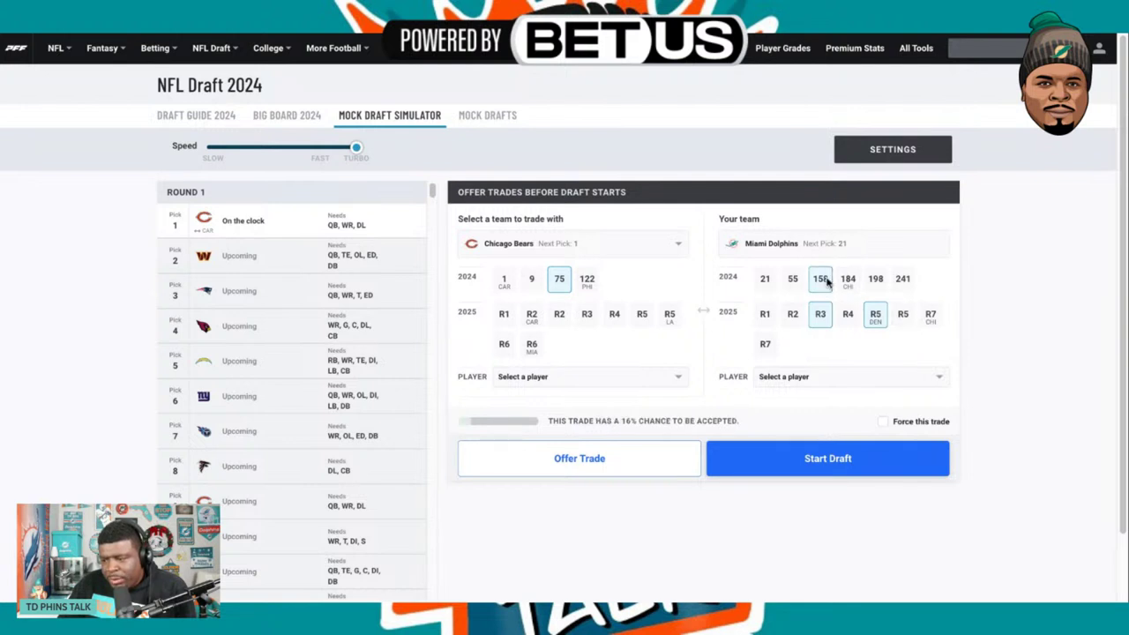
left_click(827, 280)
left_click(830, 321)
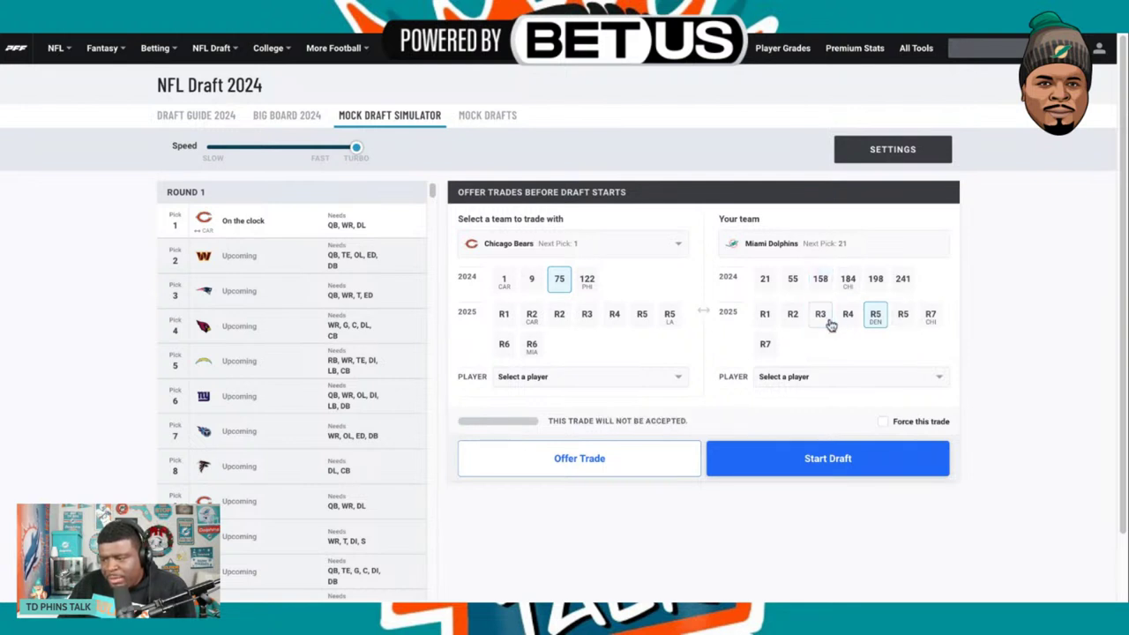
left_click(878, 323)
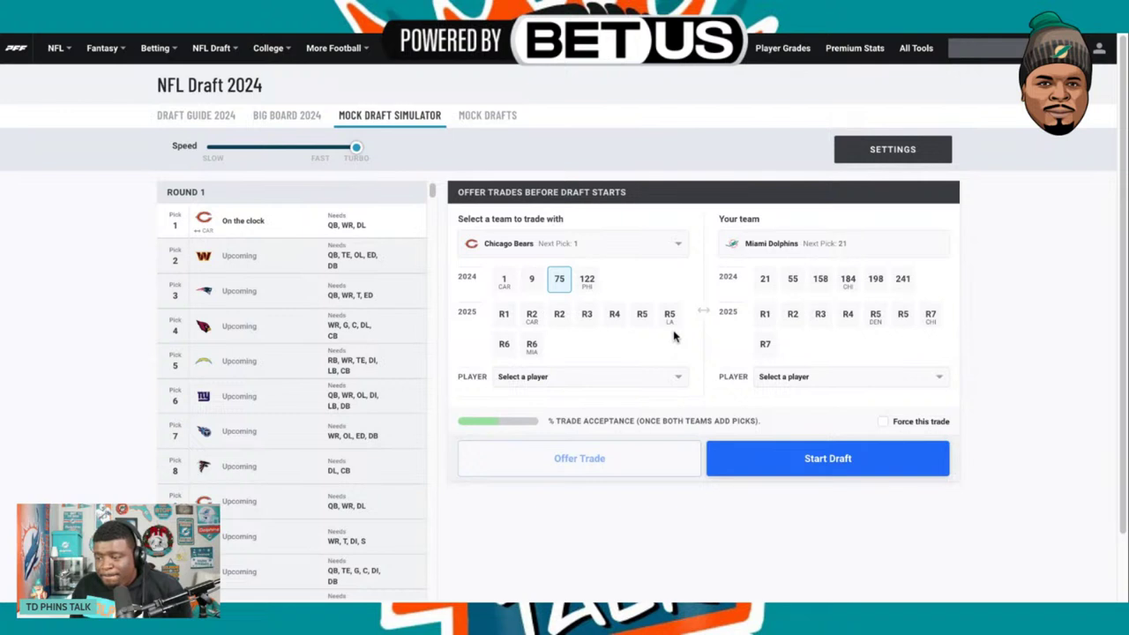
Try combinations of Miami's 2025 R3, R4 and picks 158 and 184 for the Bears' pick 75, and clear the offer.
left_click(824, 319)
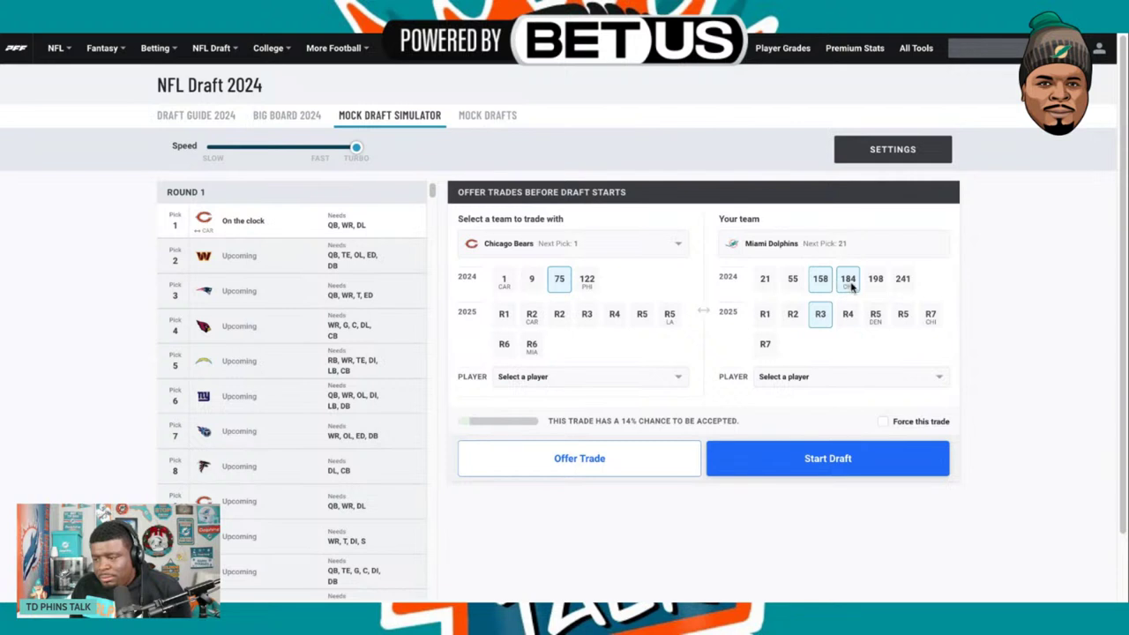
left_click(850, 280)
left_click(849, 317)
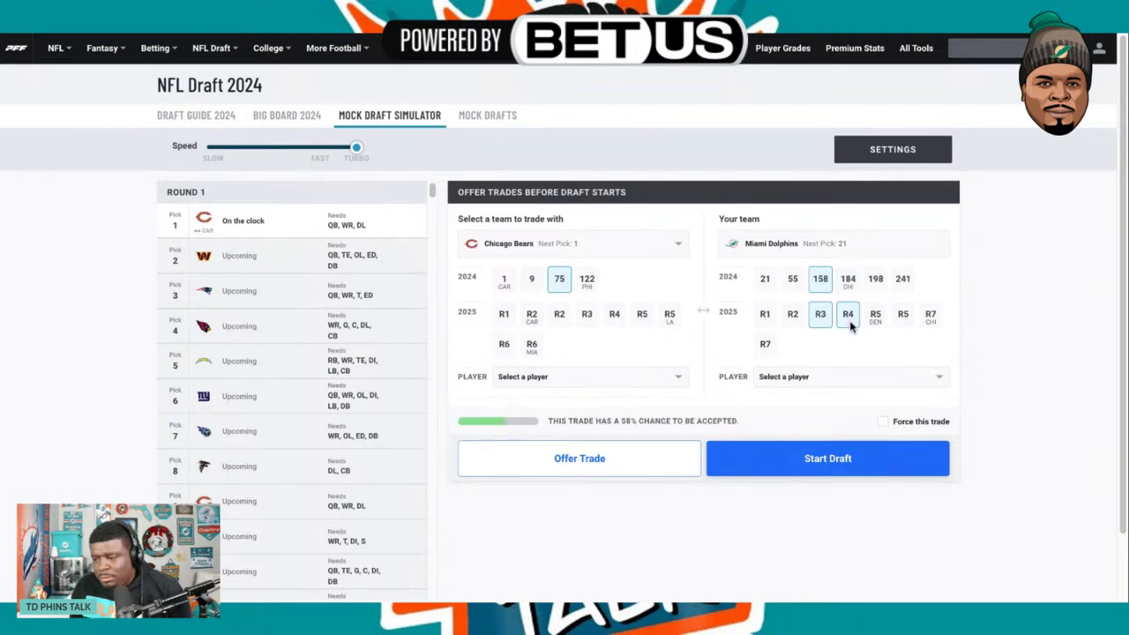
left_click(829, 319)
left_click(845, 317)
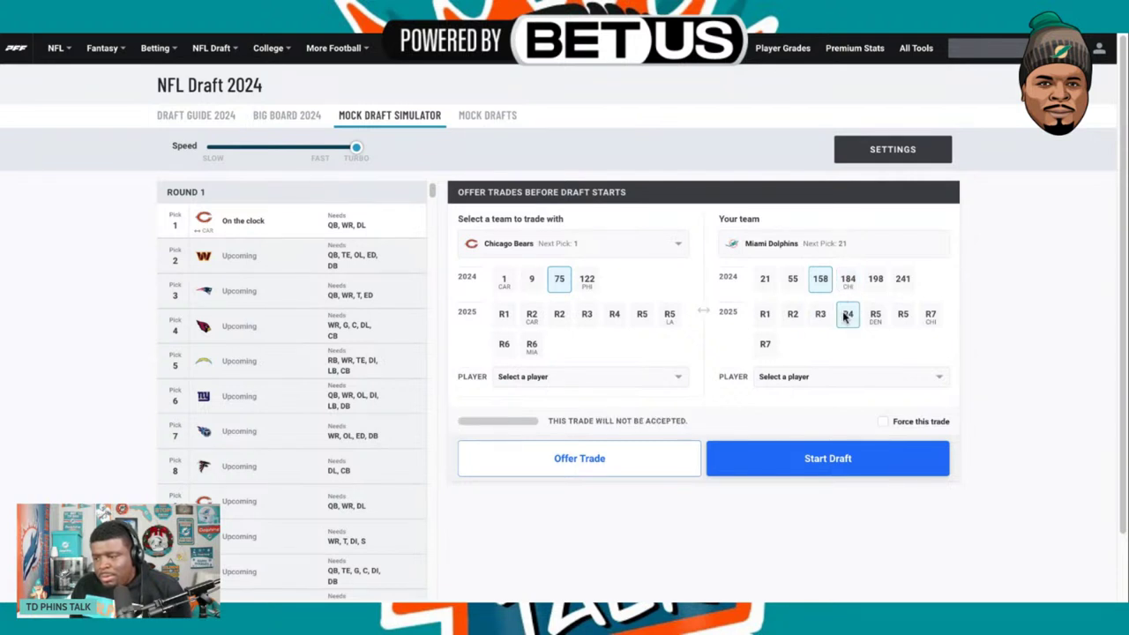
left_click(819, 280)
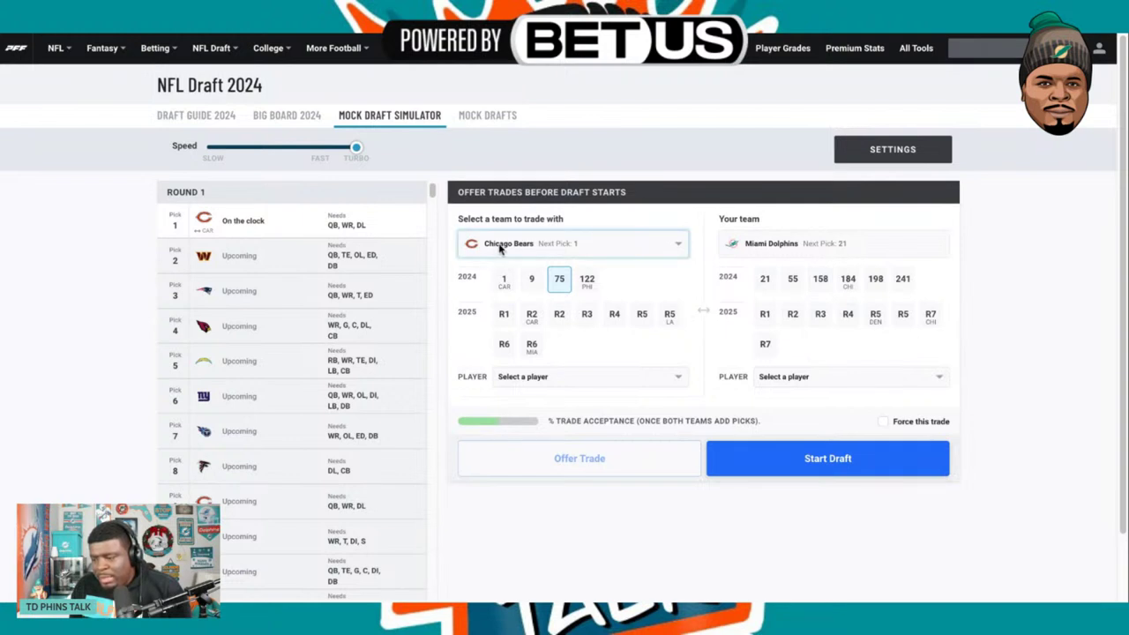
Check the Denver Broncos' and Jacksonville Jaguars' available picks and select the Dallas Cowboys as the trade partner.
left_click(582, 423)
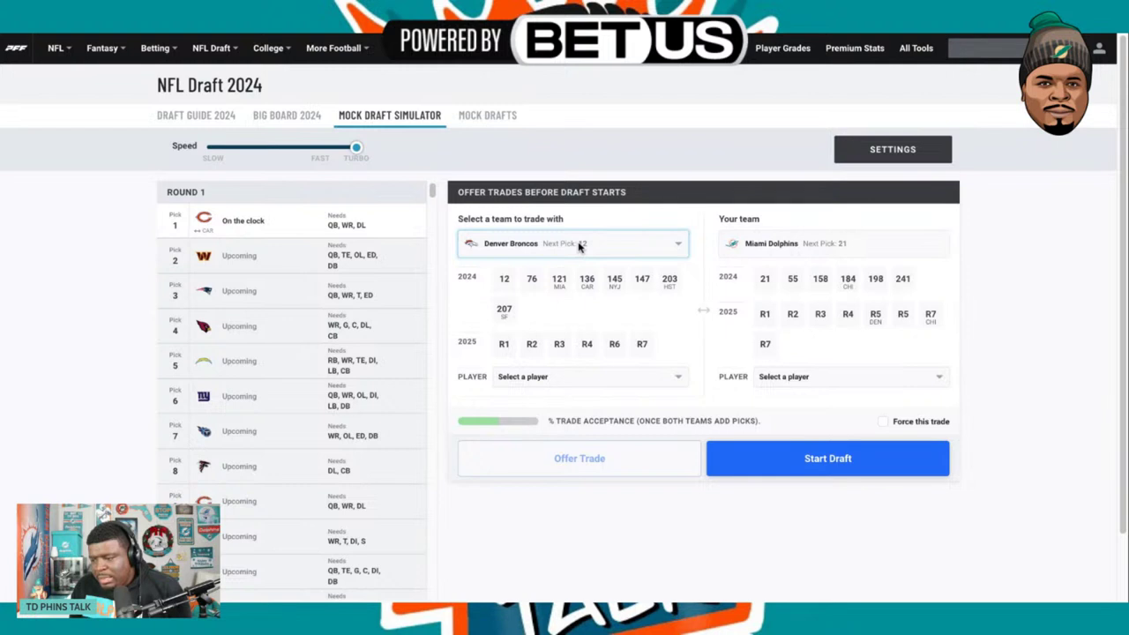
key("j")
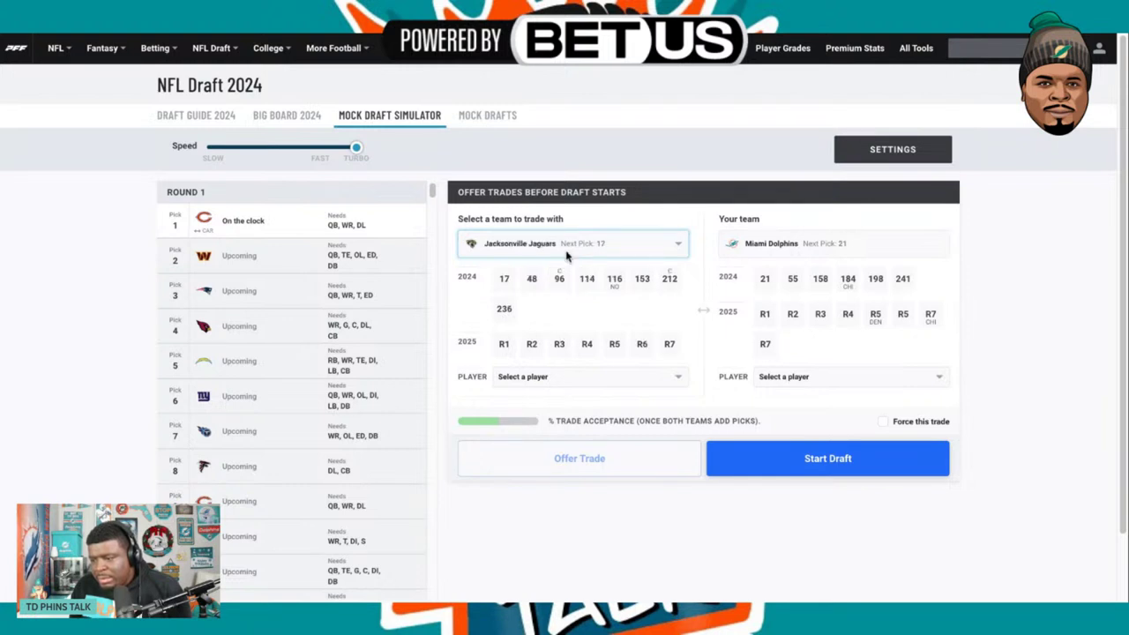
key("d")
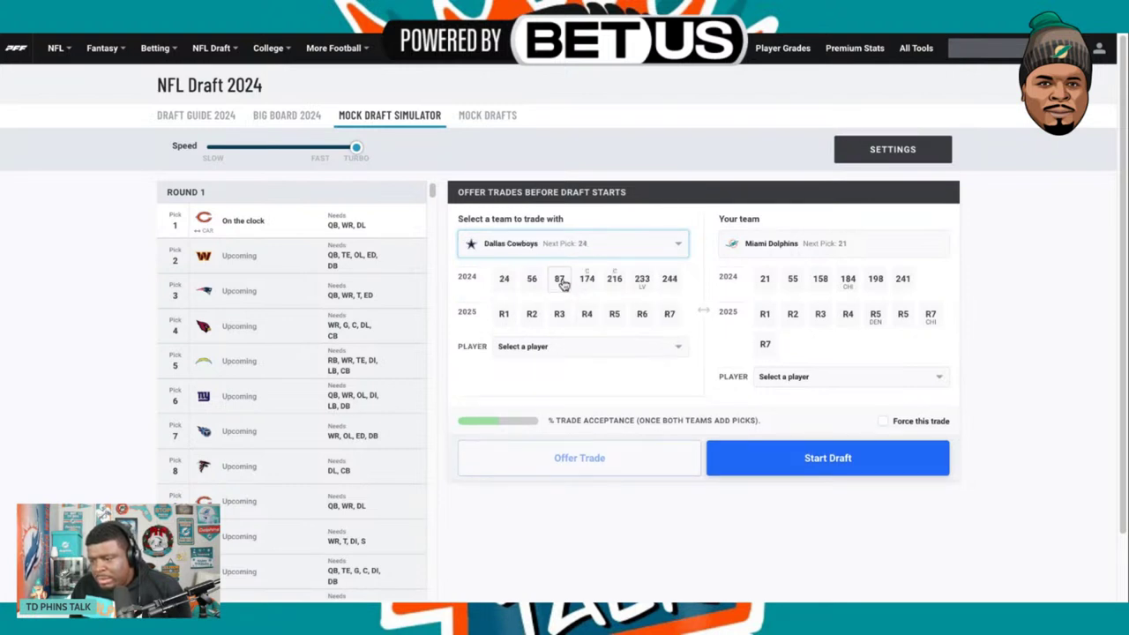
Compare sweeteners from Miami's late-round picks and offer the 2025 R3 plus pick 198 for the Cowboys' pick 87.
left_click(820, 316)
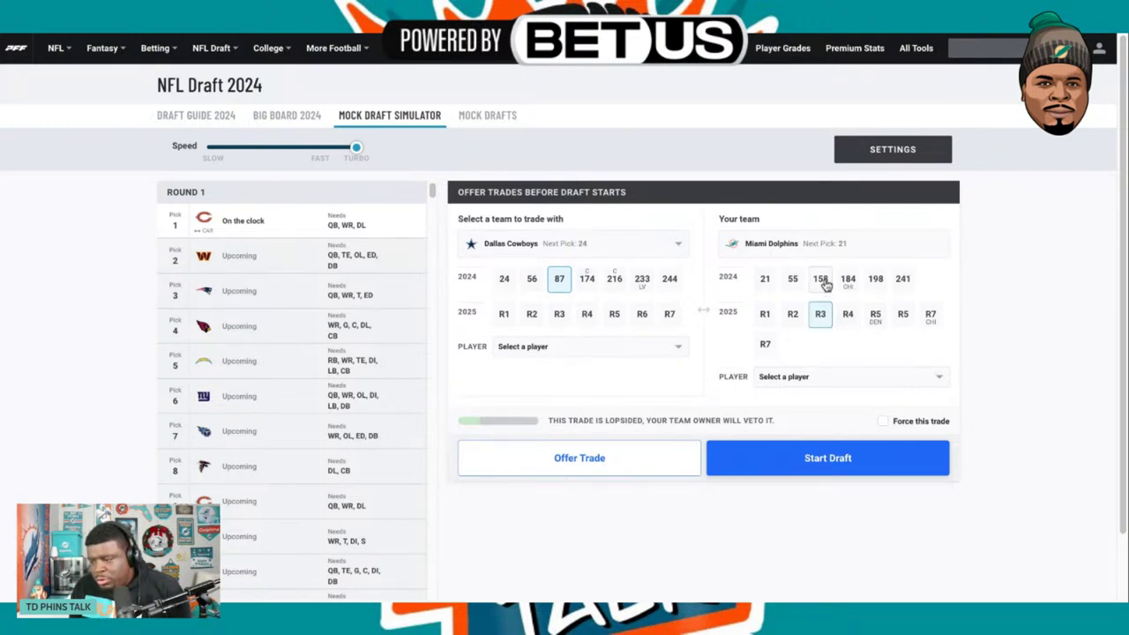
left_click(823, 281)
left_click(824, 281)
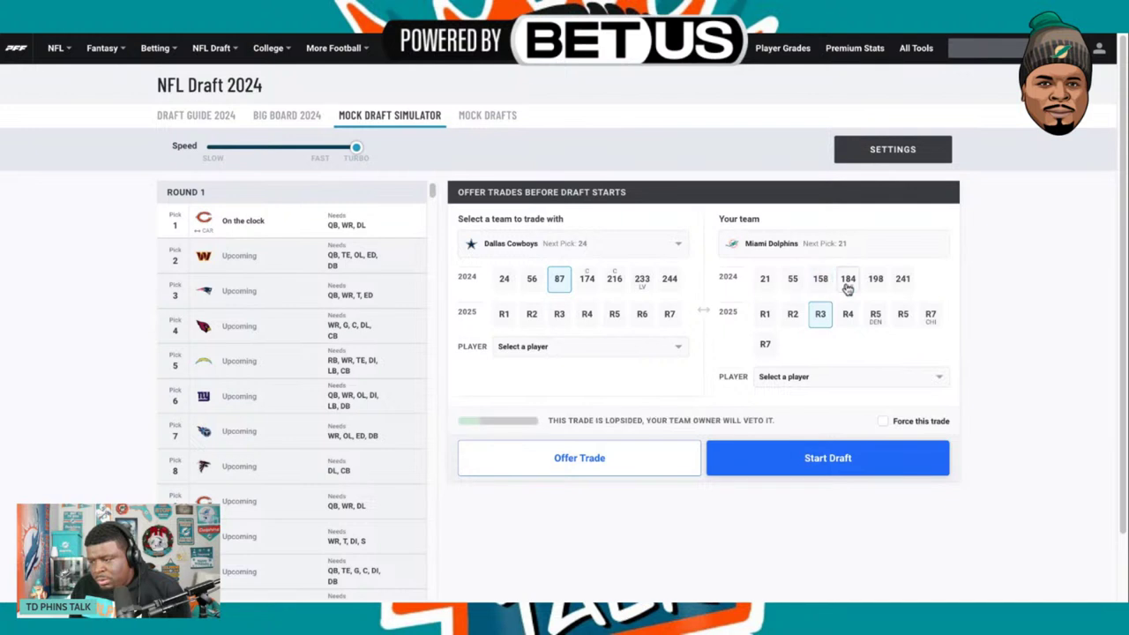
left_click(847, 282)
left_click(847, 284)
left_click(875, 280)
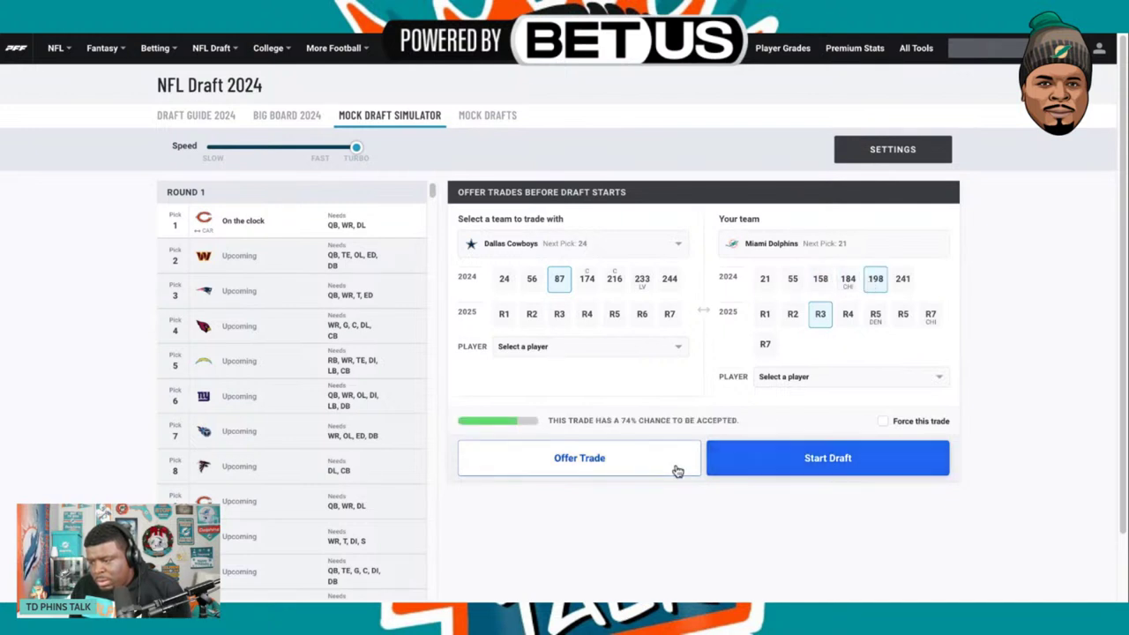
left_click(594, 467)
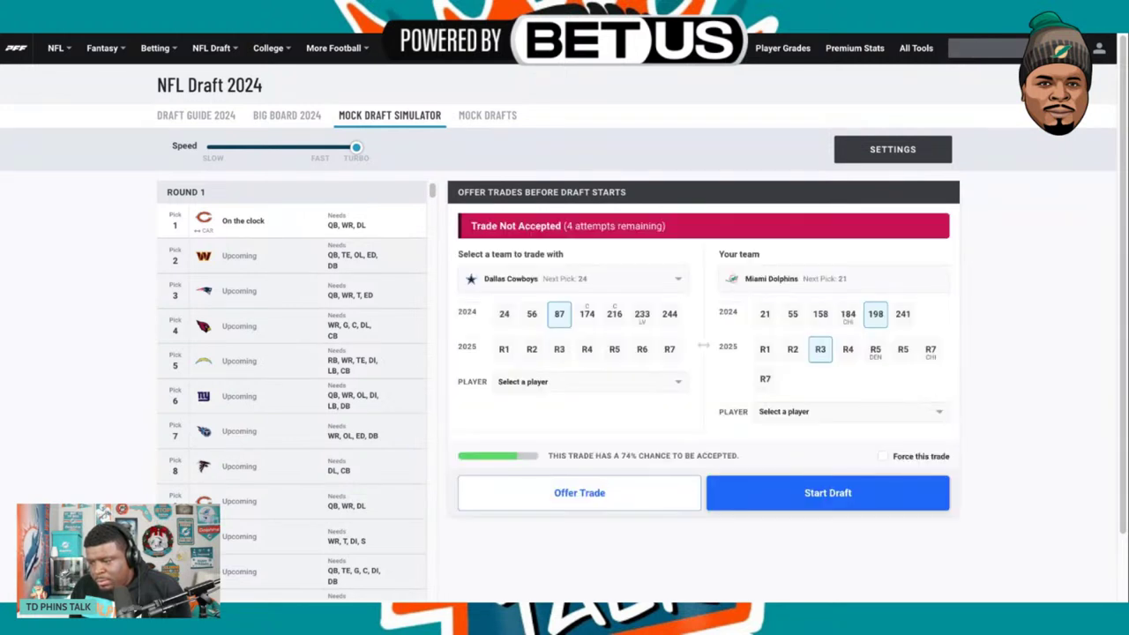
Replace pick 198 with pick 184 in the Cowboys trade and submit the revised offer.
left_click(873, 318)
left_click(850, 319)
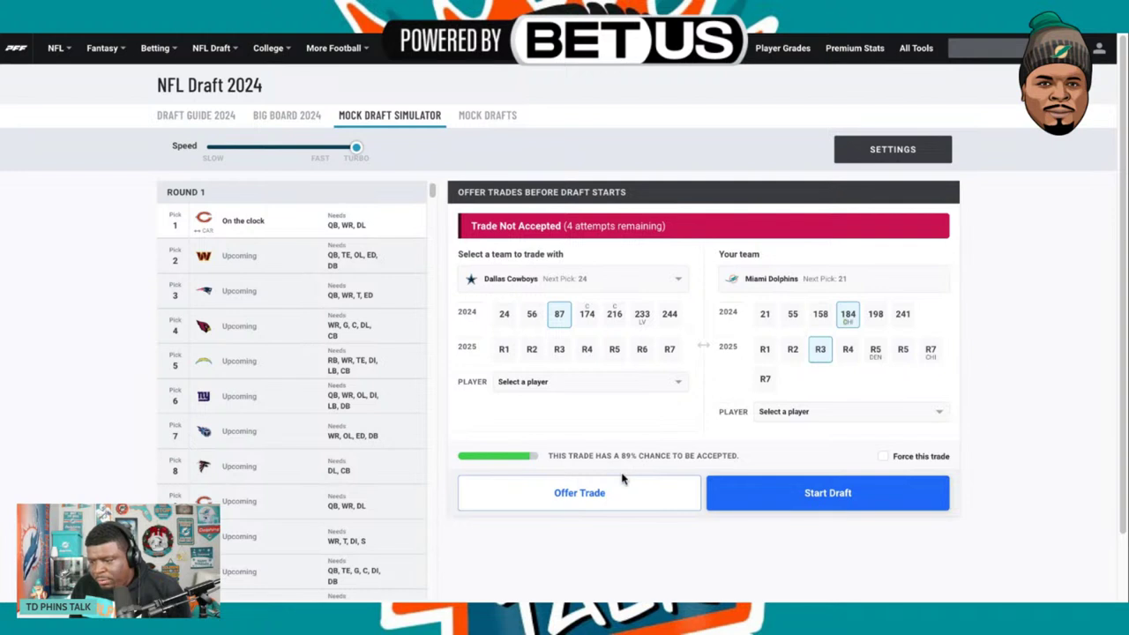
left_click(589, 503)
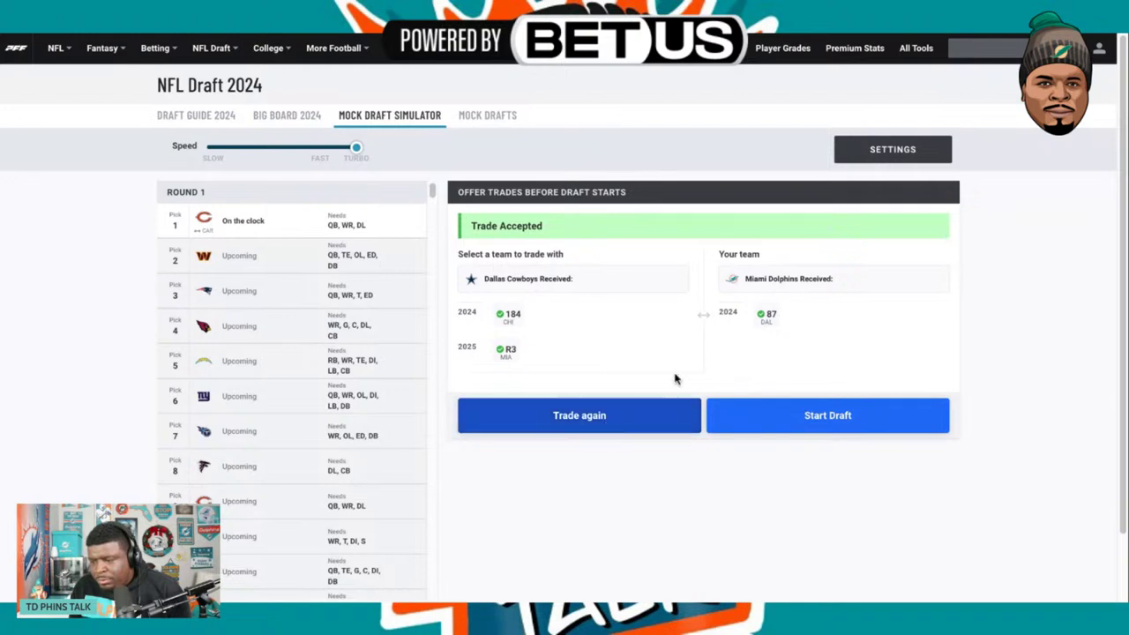
Start the draft and look through the players available for Miami's pick 21.
left_click(756, 429)
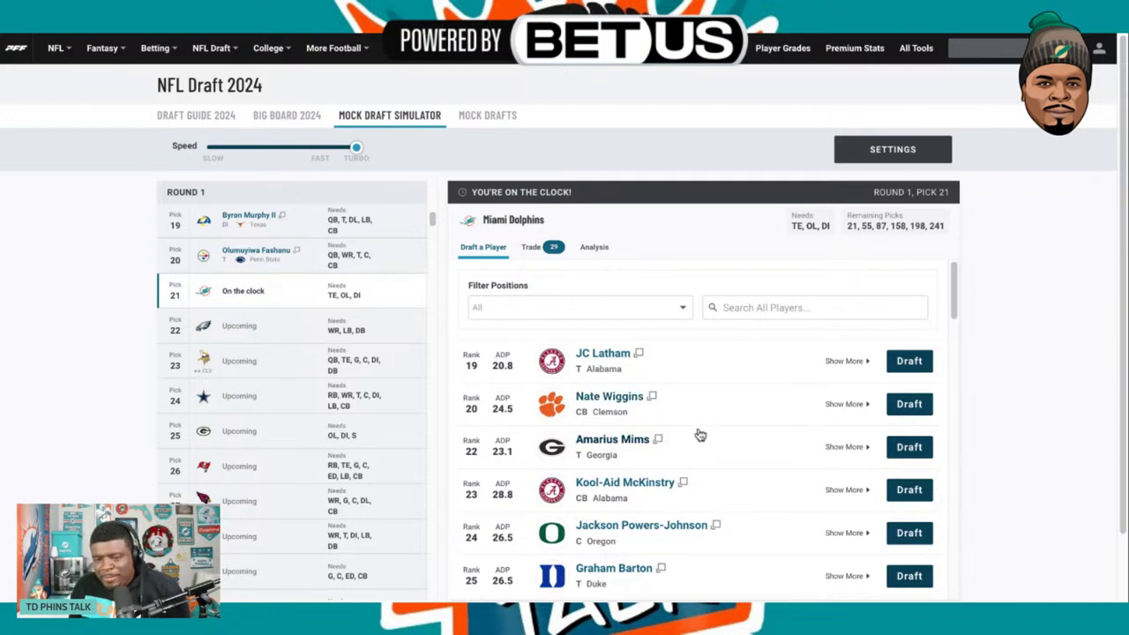
scroll(699, 435, "down", 1)
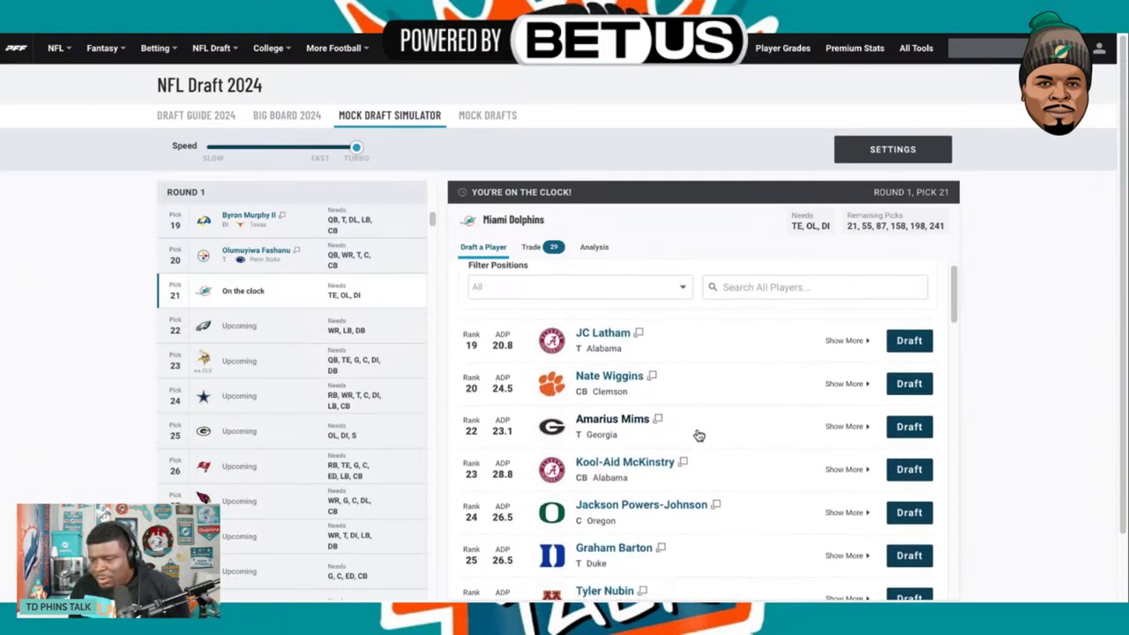
scroll(696, 438, "up", 1)
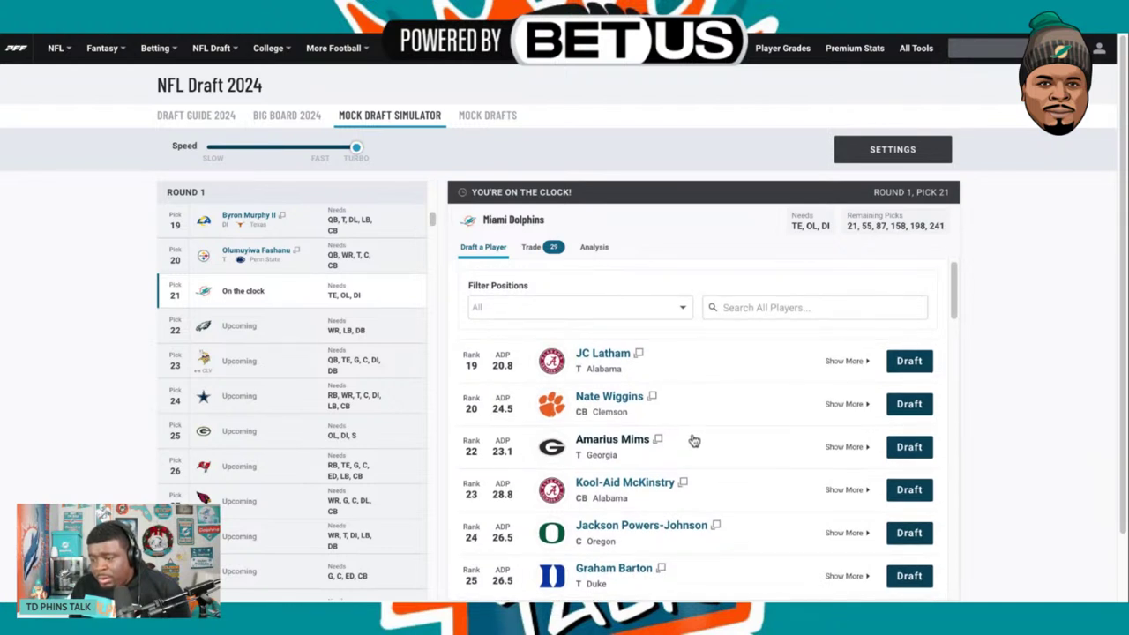
scroll(694, 440, "down", 3)
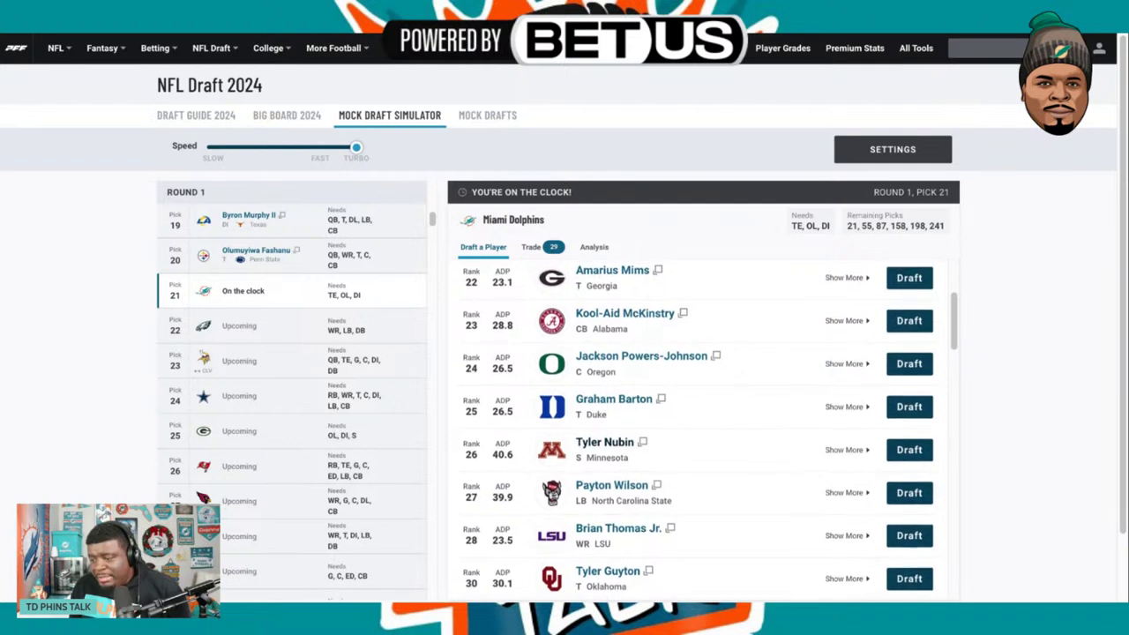
scroll(698, 433, "up", 1)
scroll(697, 432, "down", 1)
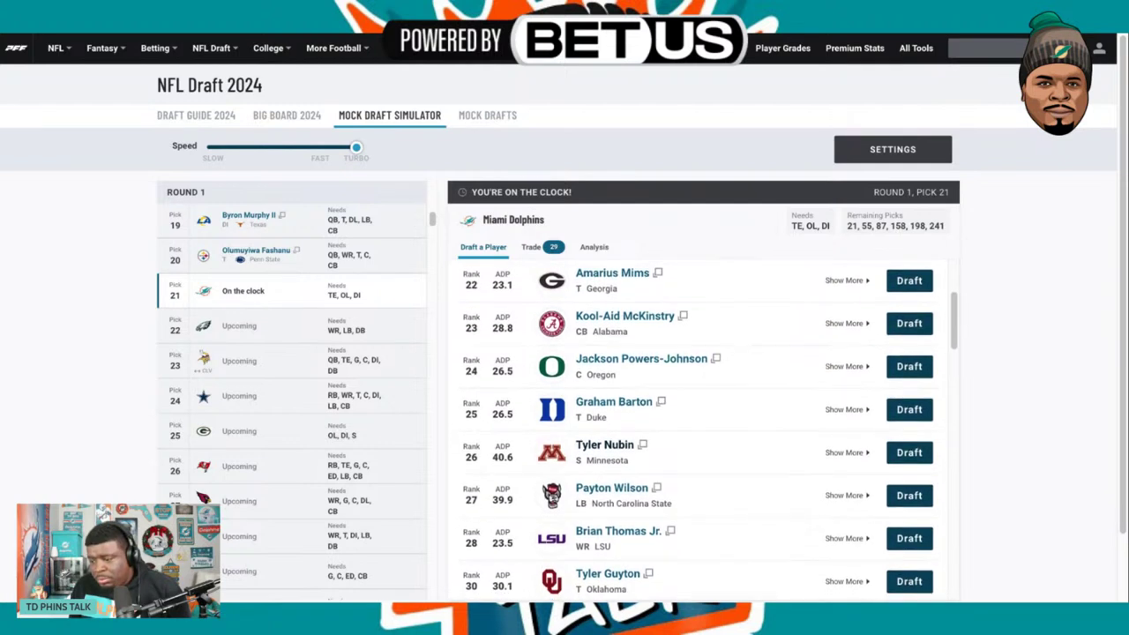
scroll(671, 471, "down", 2)
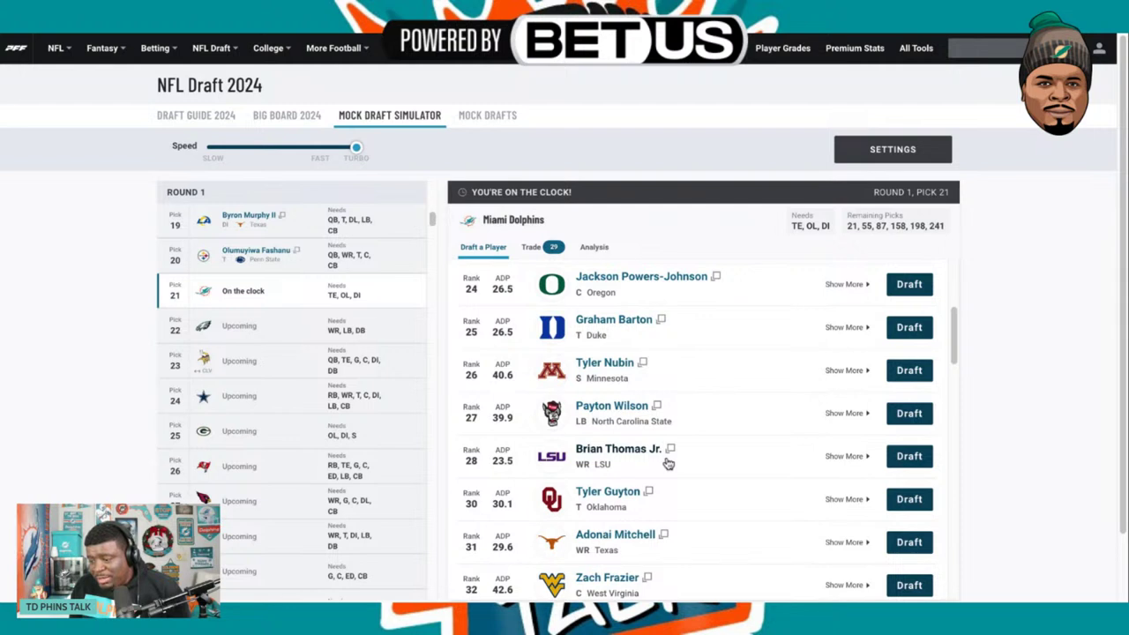
scroll(668, 465, "down", 1)
scroll(668, 463, "up", 3)
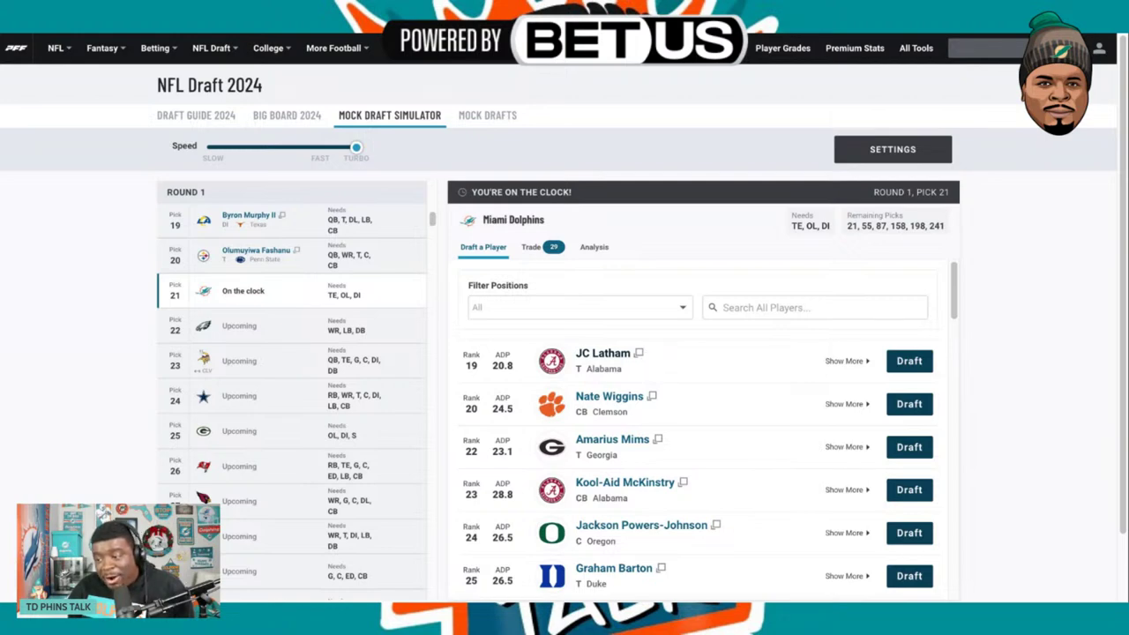
Examine Alabama tackle JC Latham's career stats, snaps by alignment and 2023 grades.
left_click(600, 351)
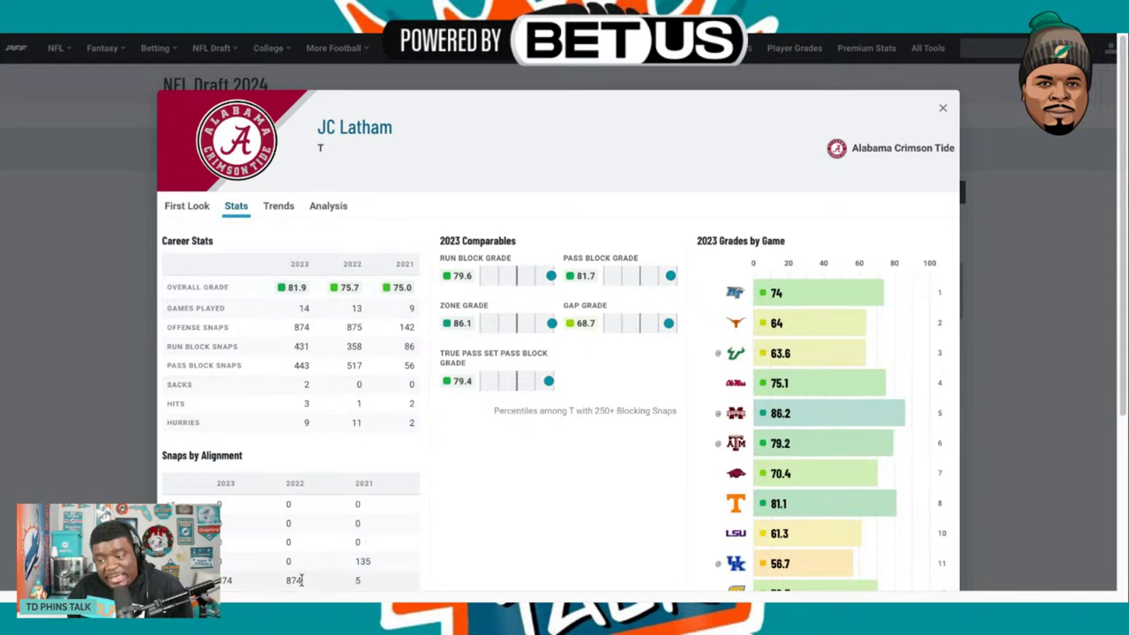
scroll(554, 475, "down", 1)
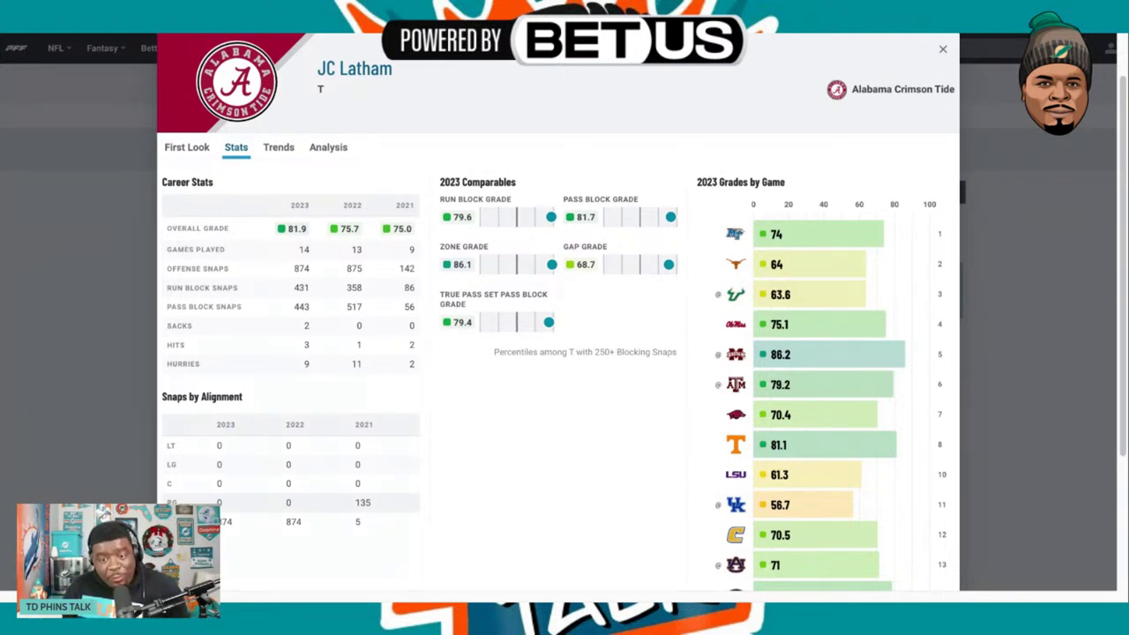
left_click(943, 53)
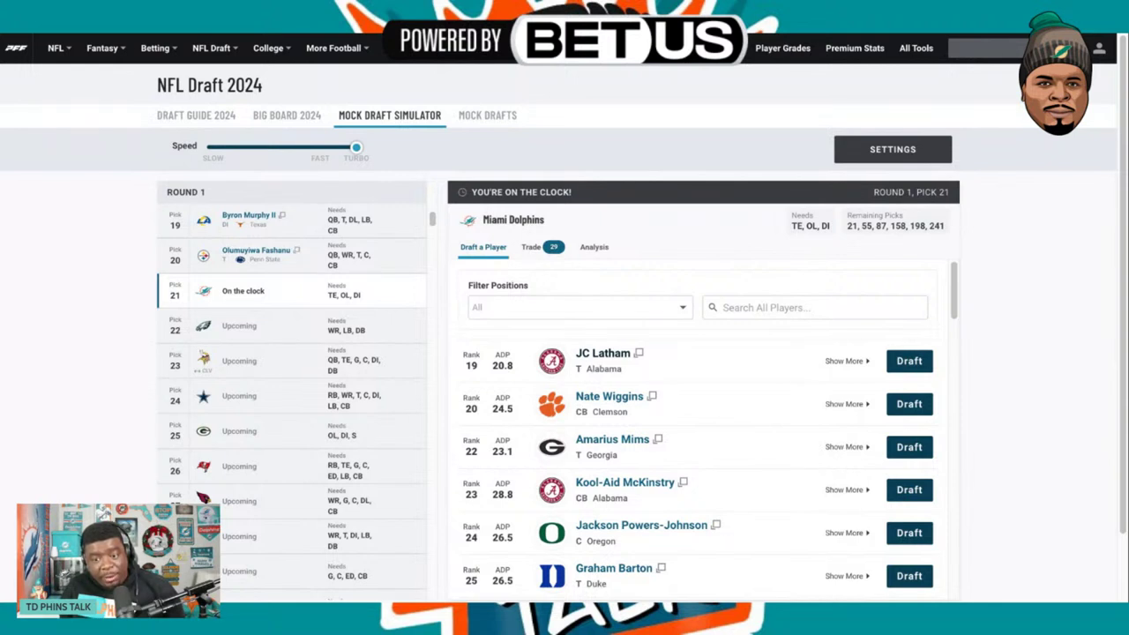
Set up a trade with the Tampa Bay Buccaneers exchanging Miami's pick 21 for pick 26.
left_click(532, 249)
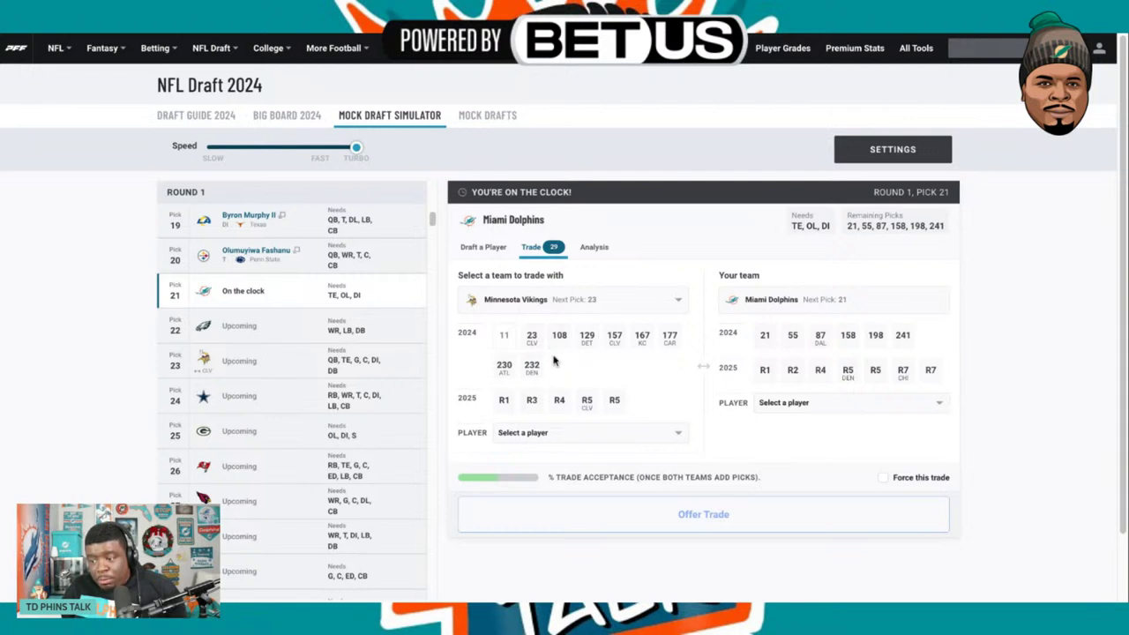
left_click(540, 301)
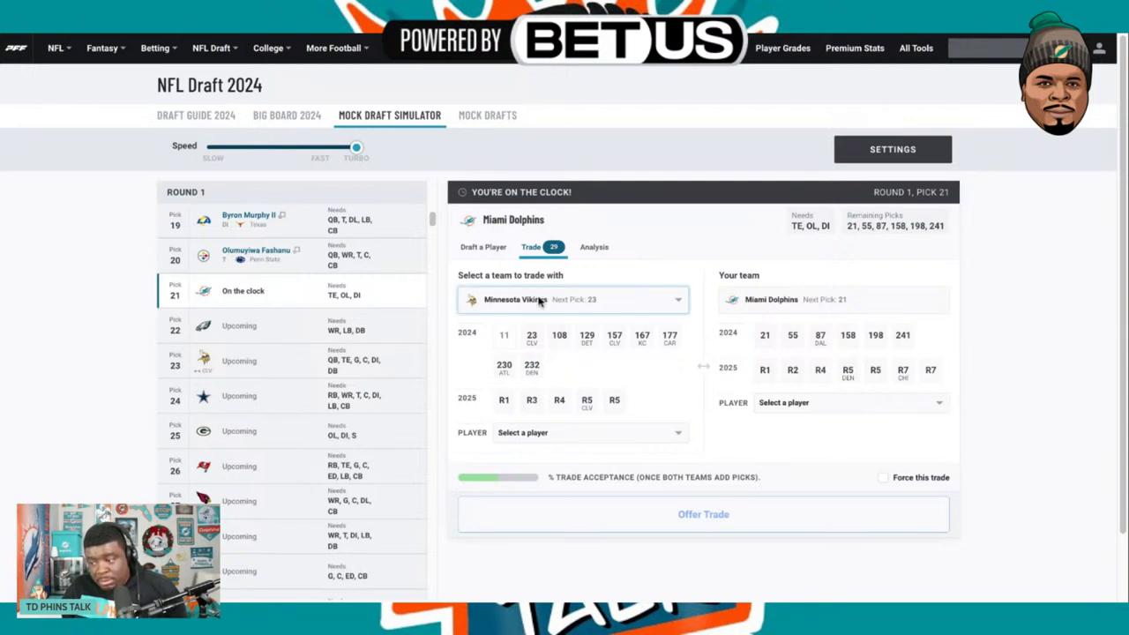
left_click(574, 363)
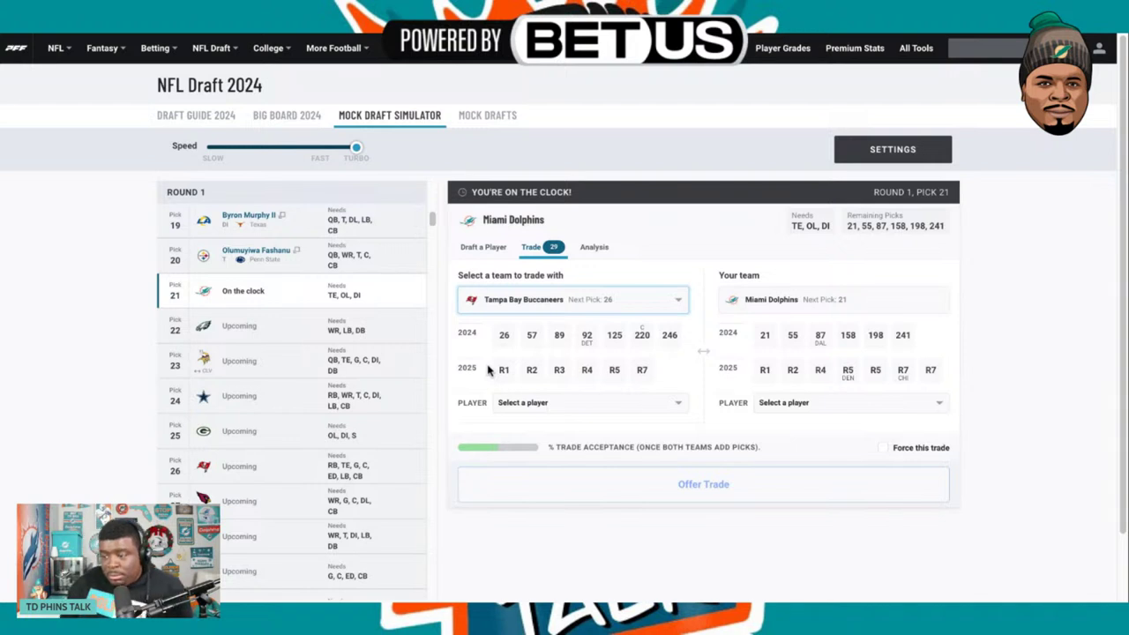
left_click(765, 335)
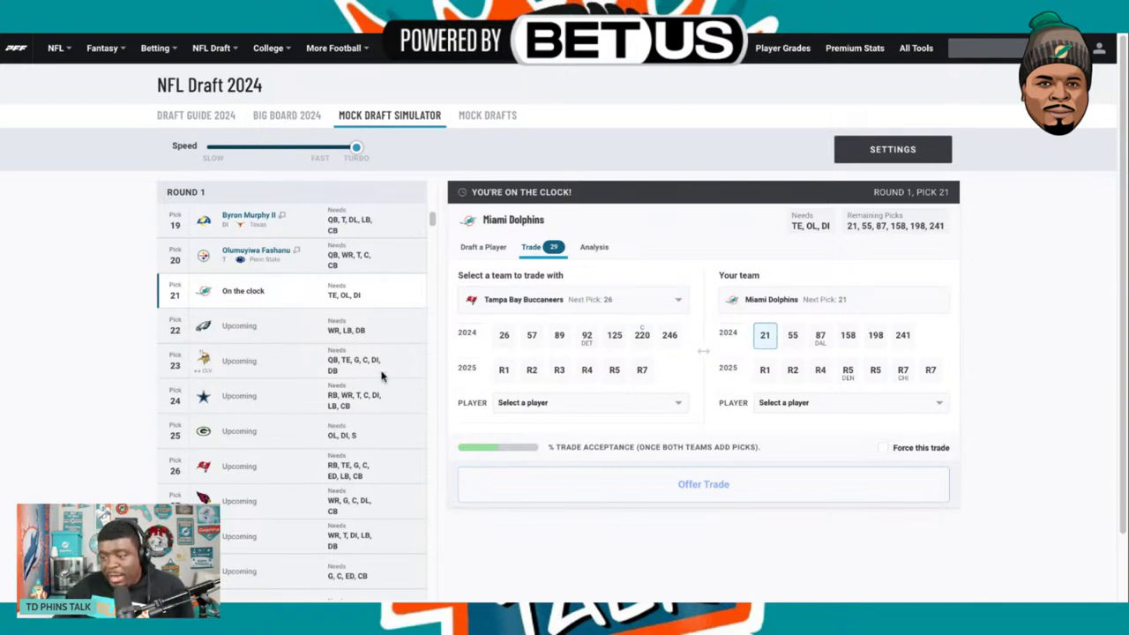
left_click(505, 337)
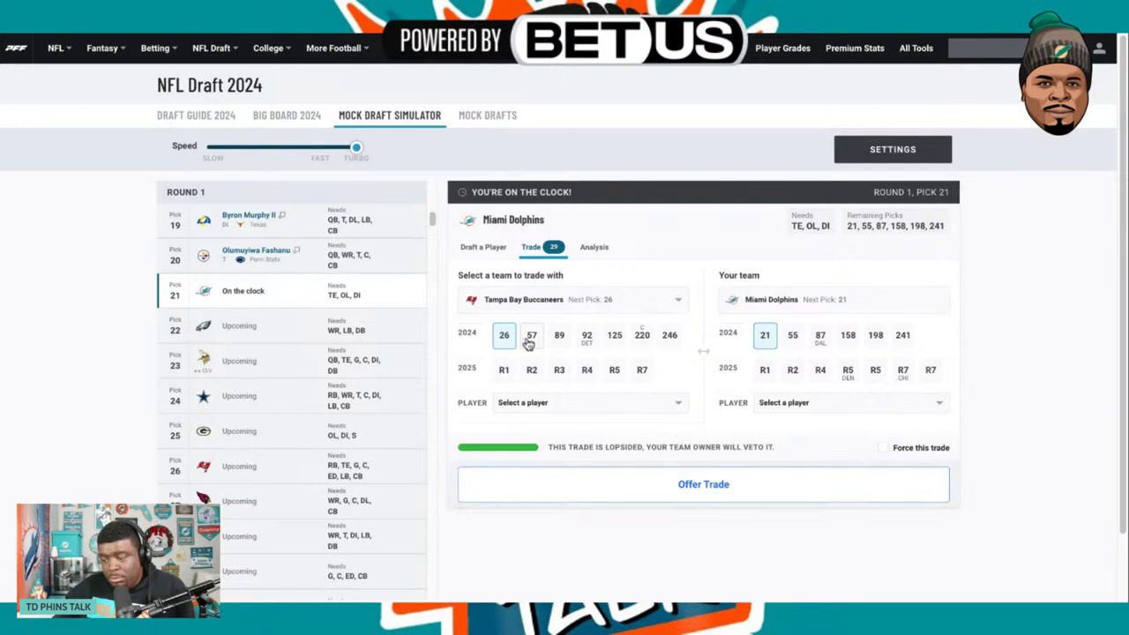
Request Tampa Bay's picks 89 and 125 in addition to pick 26 for Miami's pick 21, and offer the trade.
left_click(529, 342)
left_click(534, 339)
left_click(558, 339)
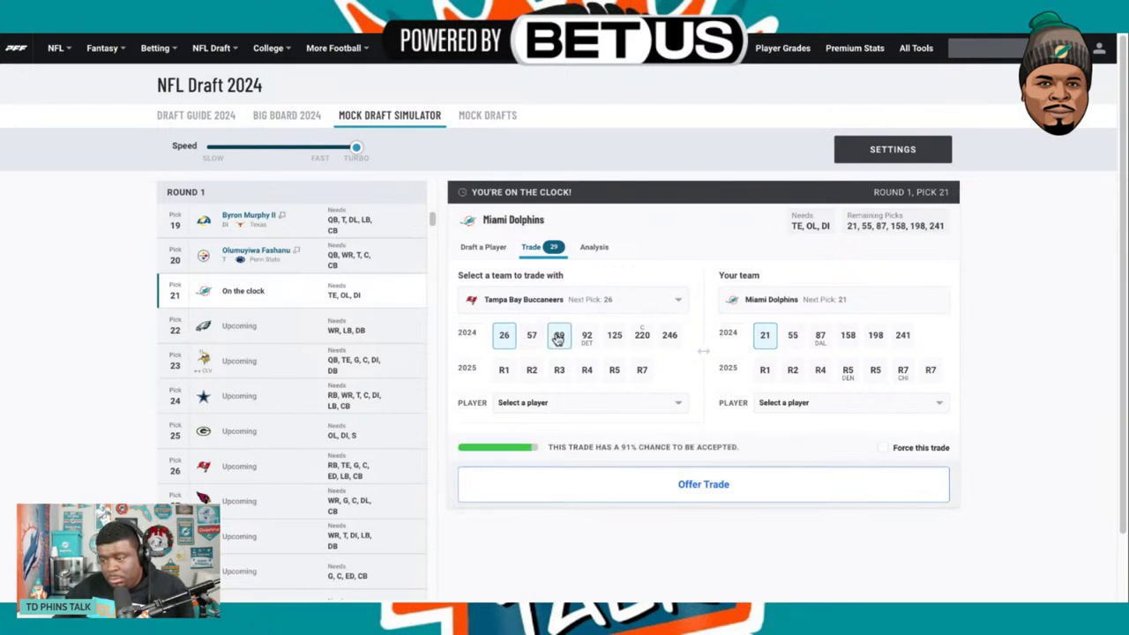
left_click(559, 338)
left_click(558, 338)
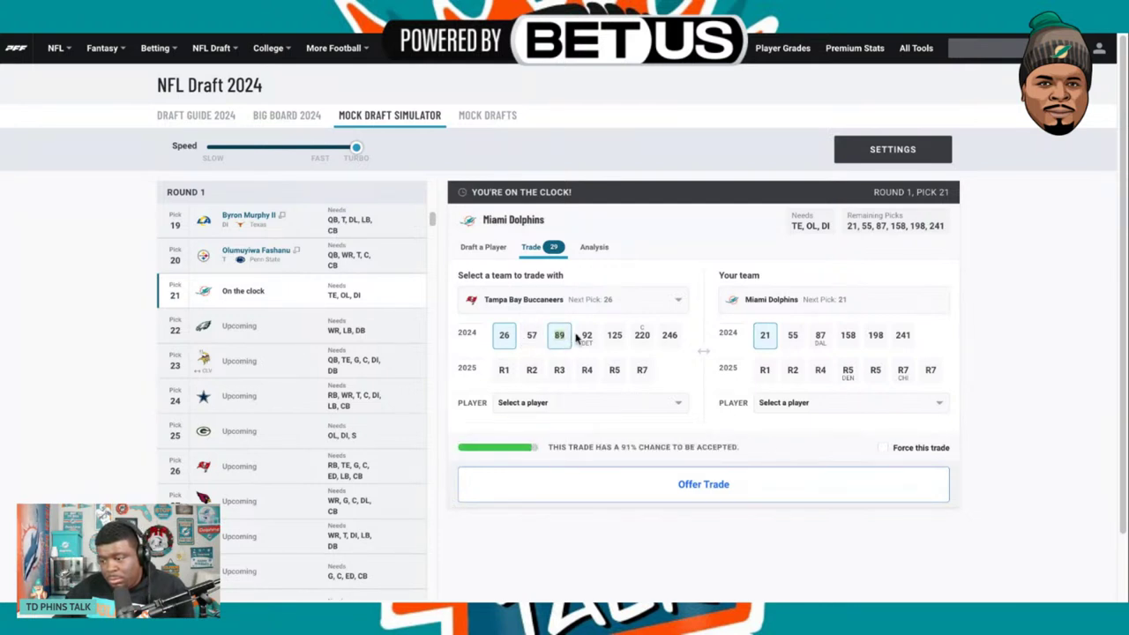
left_click(587, 337)
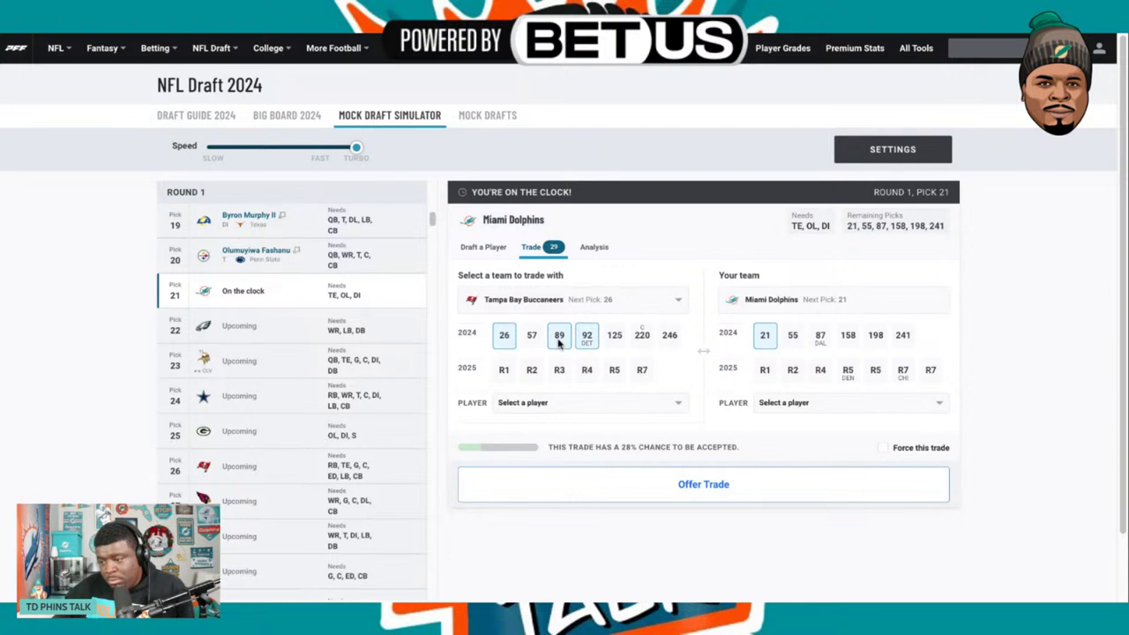
left_click(559, 338)
left_click(614, 337)
left_click(587, 337)
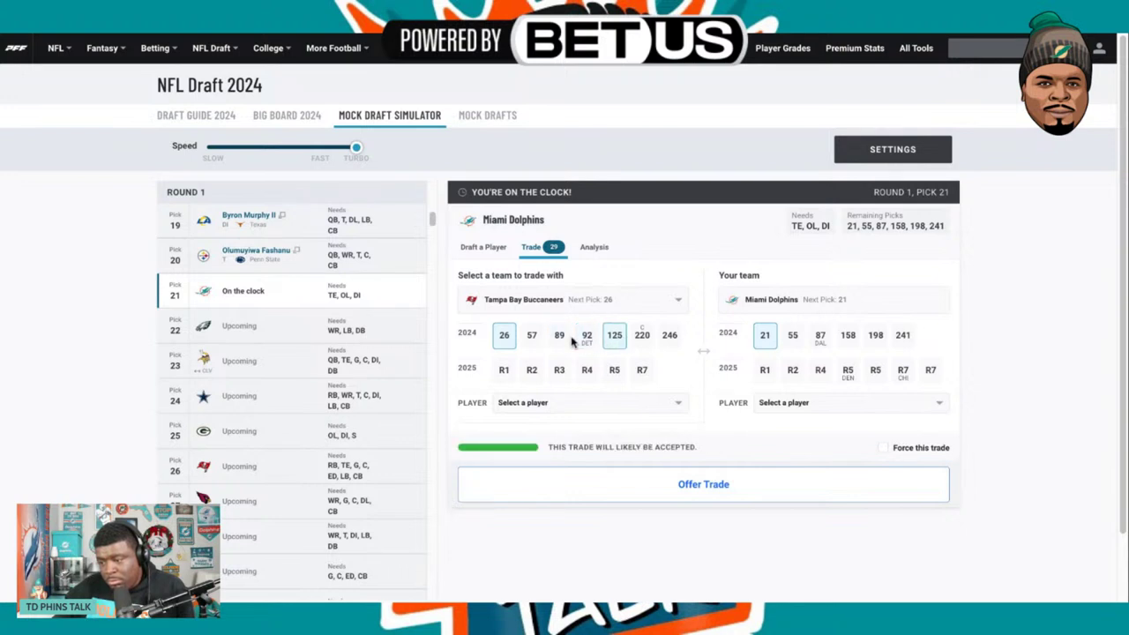
left_click(559, 337)
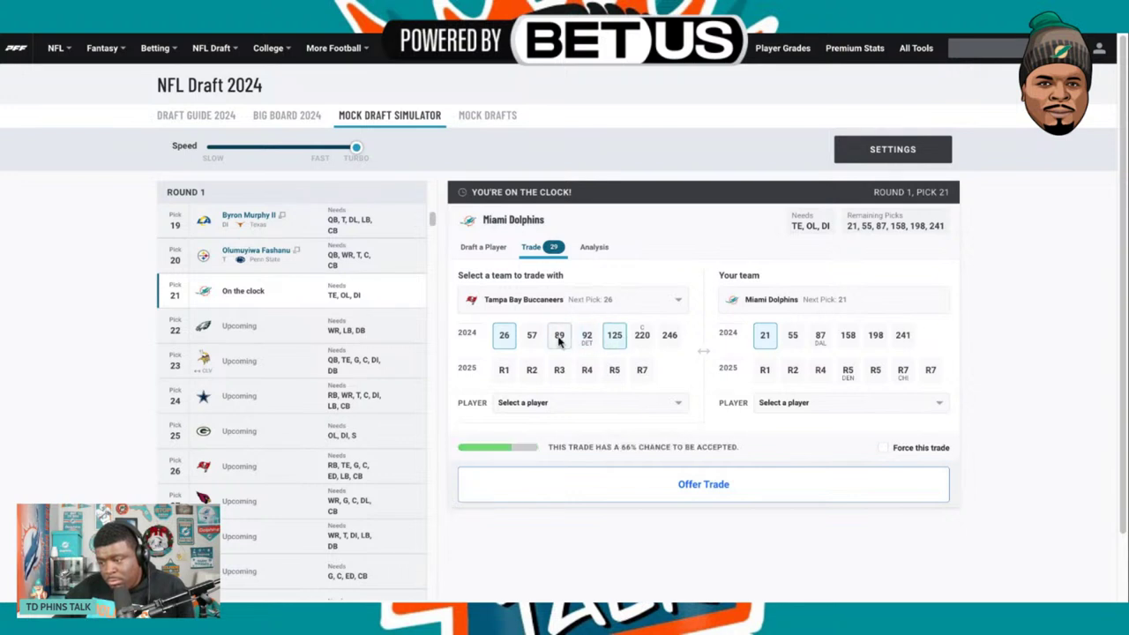
left_click(613, 495)
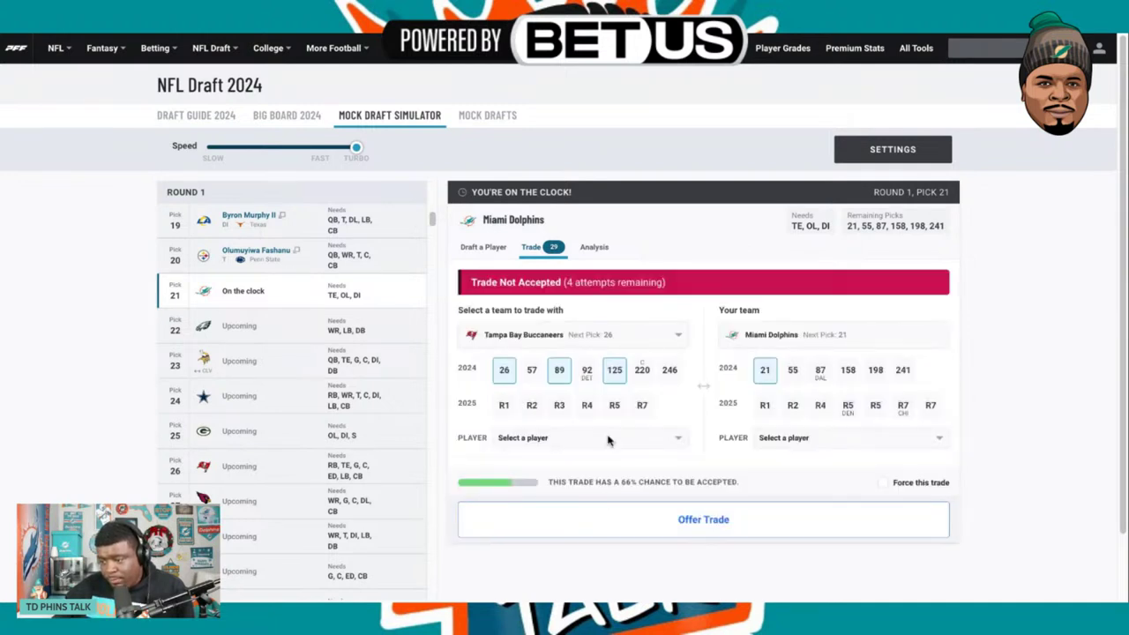
Add Miami's pick 158 to the Buccaneers trade, submit the revised offer and resume the draft.
left_click(851, 372)
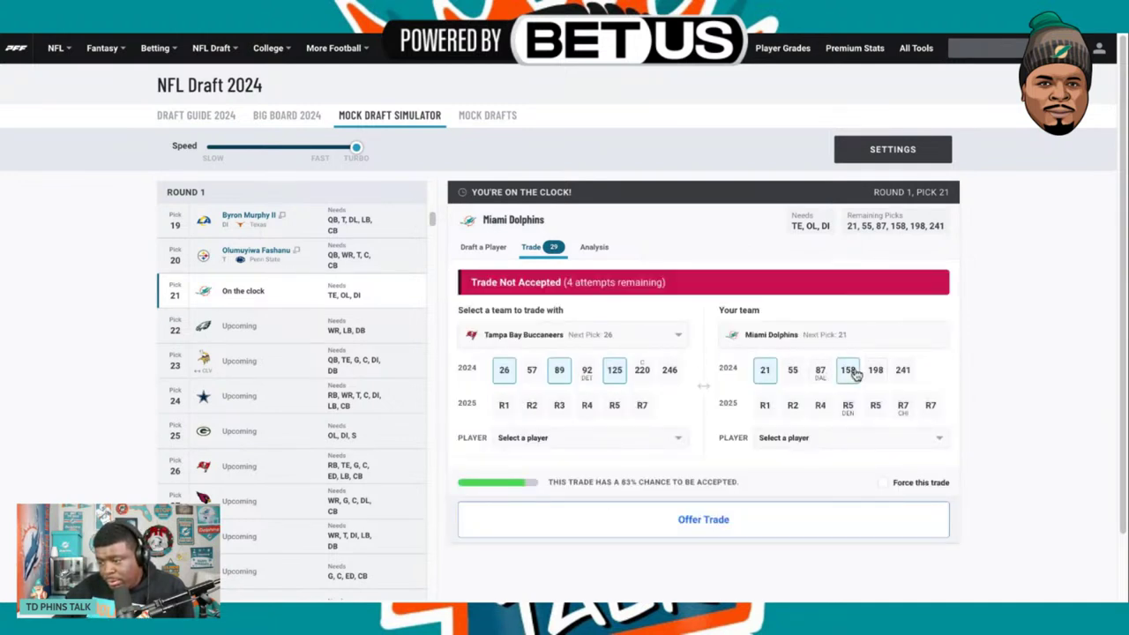
left_click(614, 525)
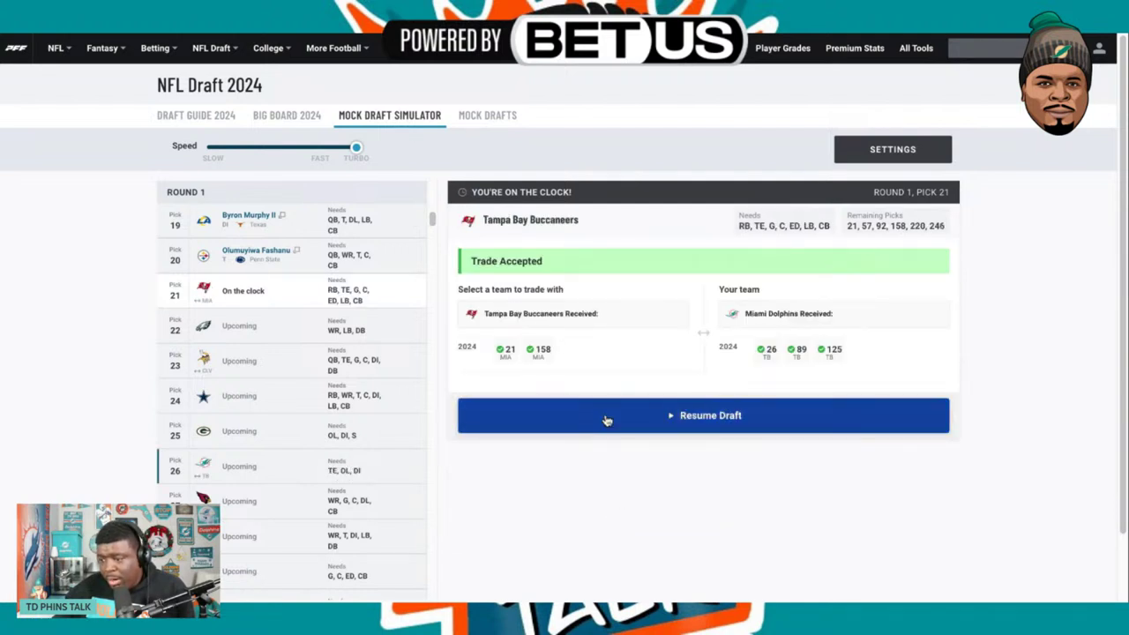
left_click(607, 420)
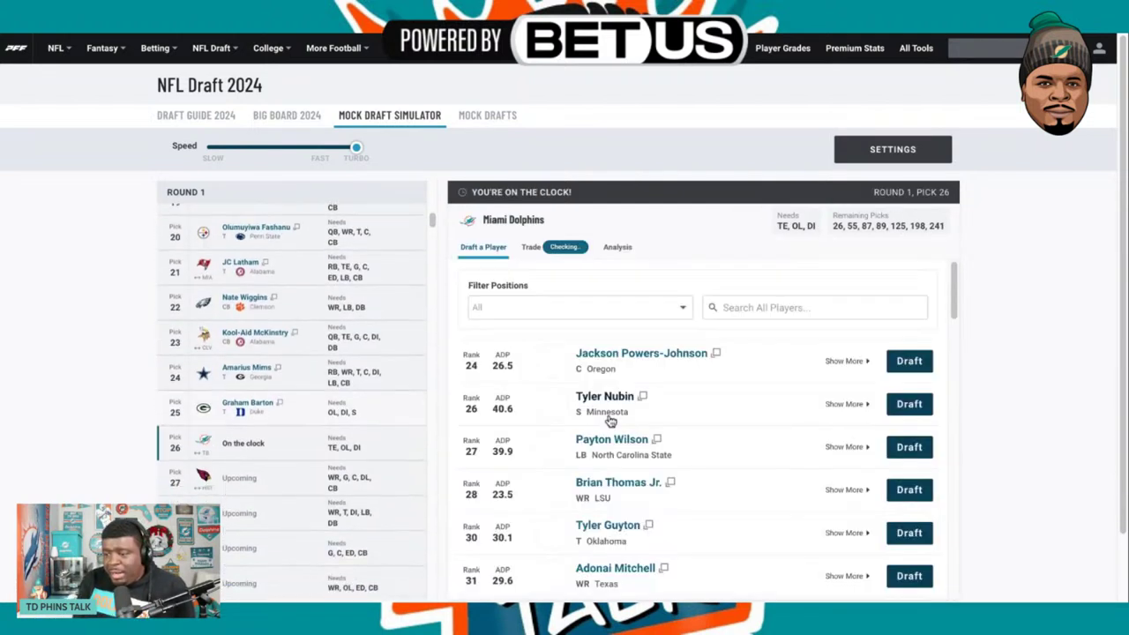
Draft Oregon center Jackson Powers-Johnson at pick 26 and reduce the simulation speed to midway between Slow and Turbo.
scroll(320, 392, "up", 2)
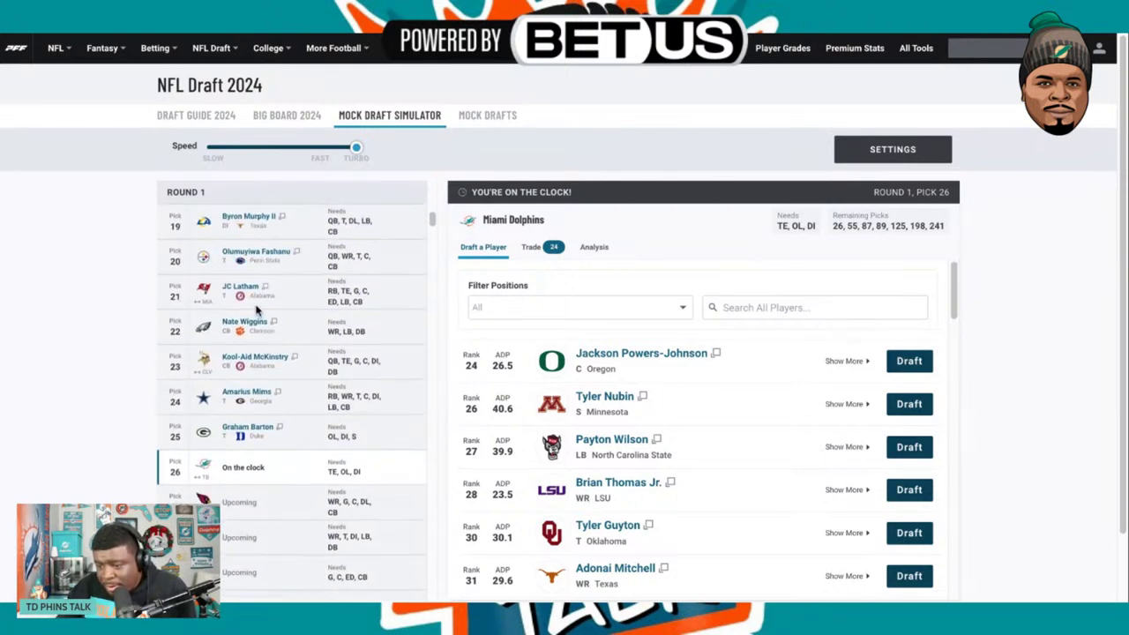
scroll(234, 333, "up", 1)
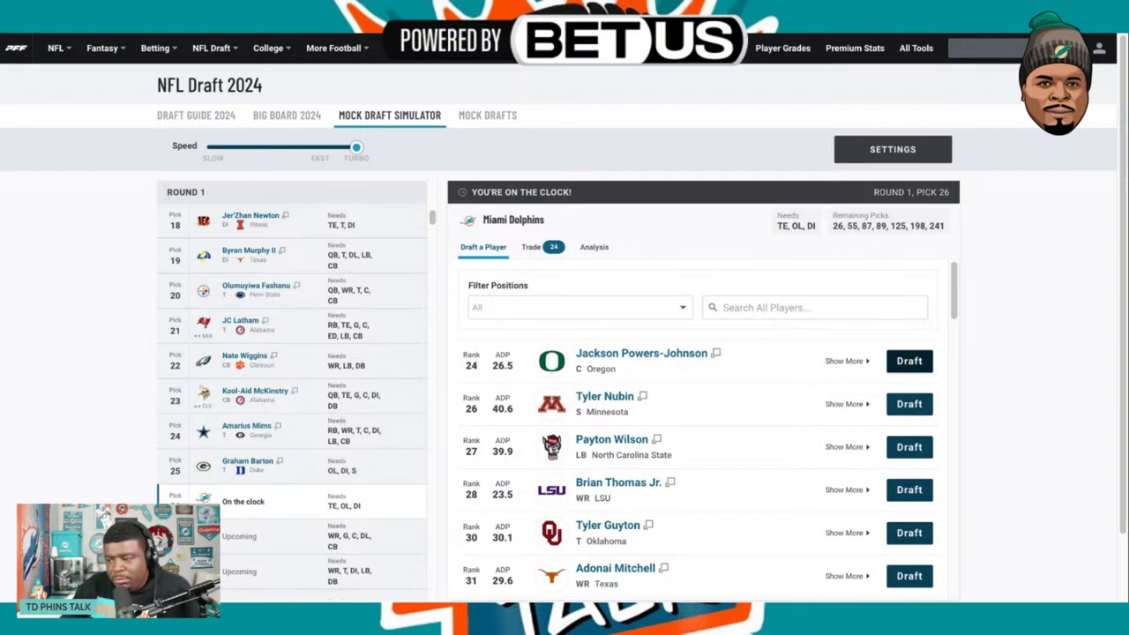
left_click(910, 361)
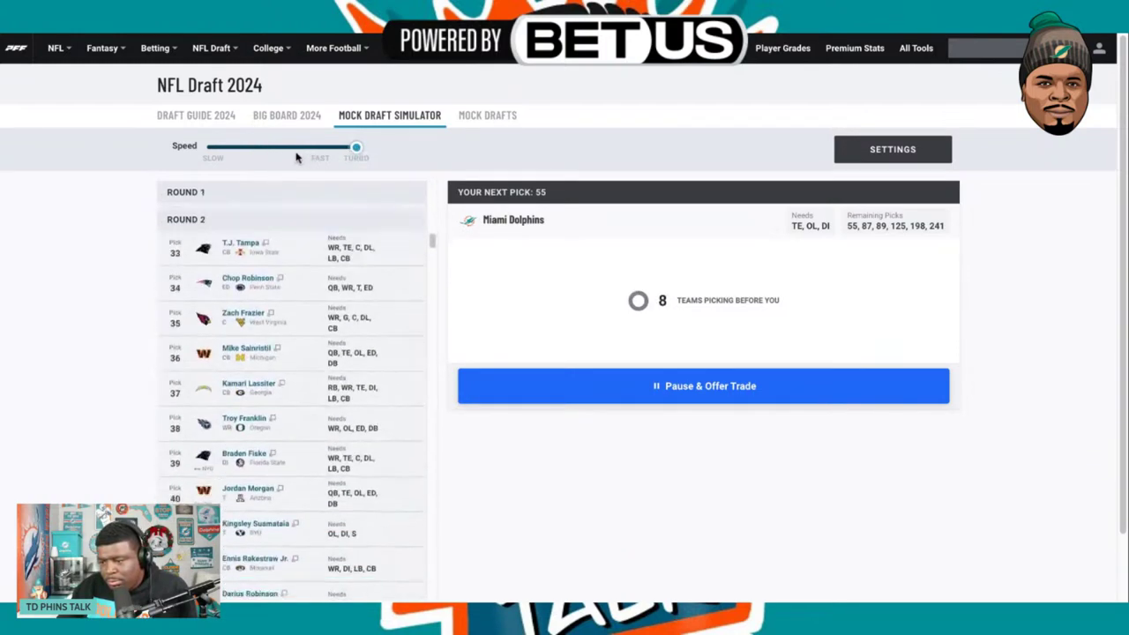
left_click(284, 148)
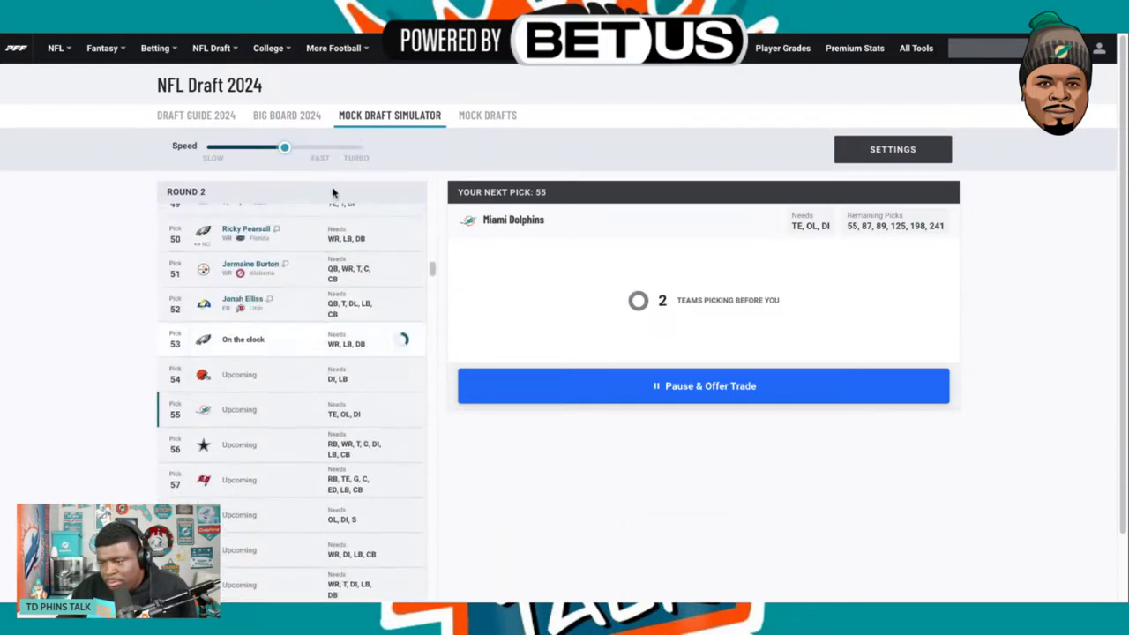
Review the other teams' selections from late round 1 through round 2, up to Miami's pick 55.
scroll(298, 276, "up", 8)
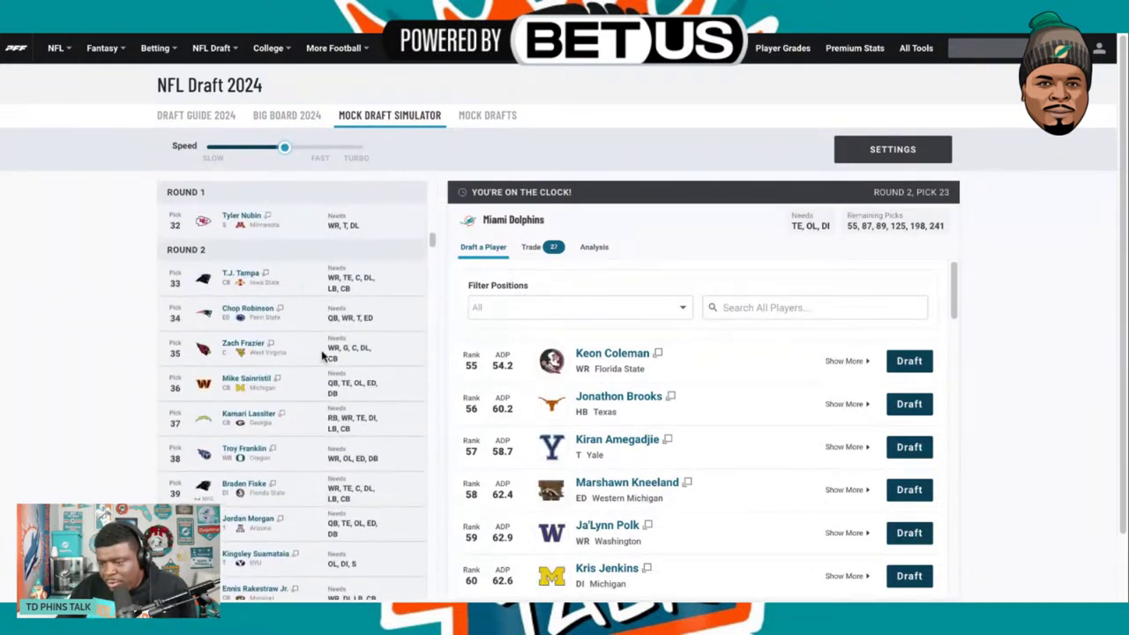
scroll(285, 329, "up", 4)
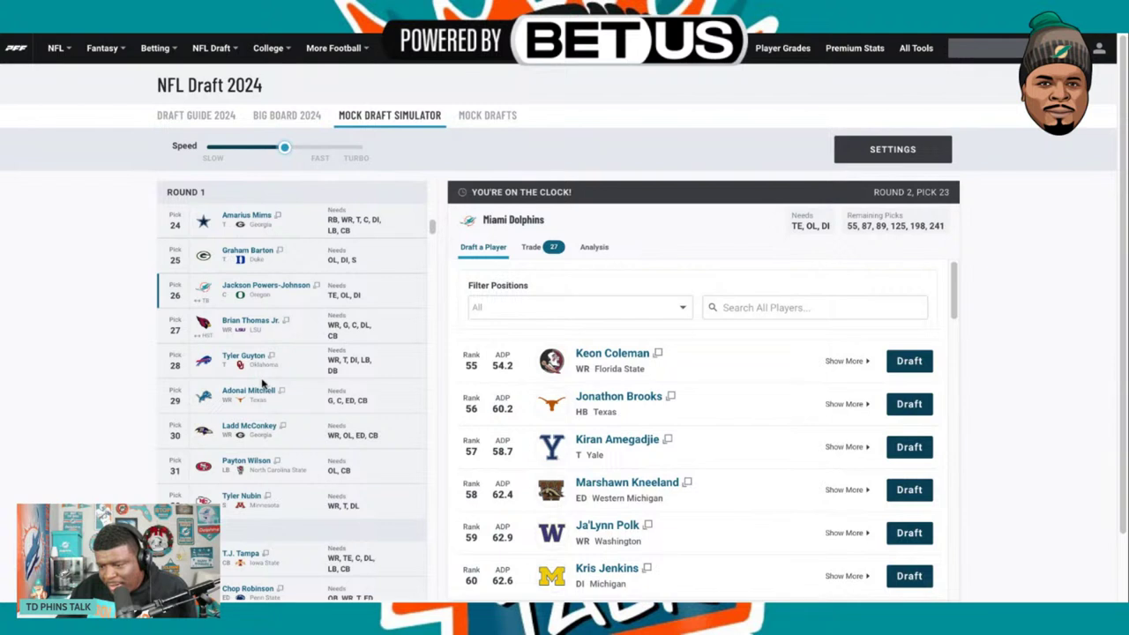
scroll(262, 382, "down", 1)
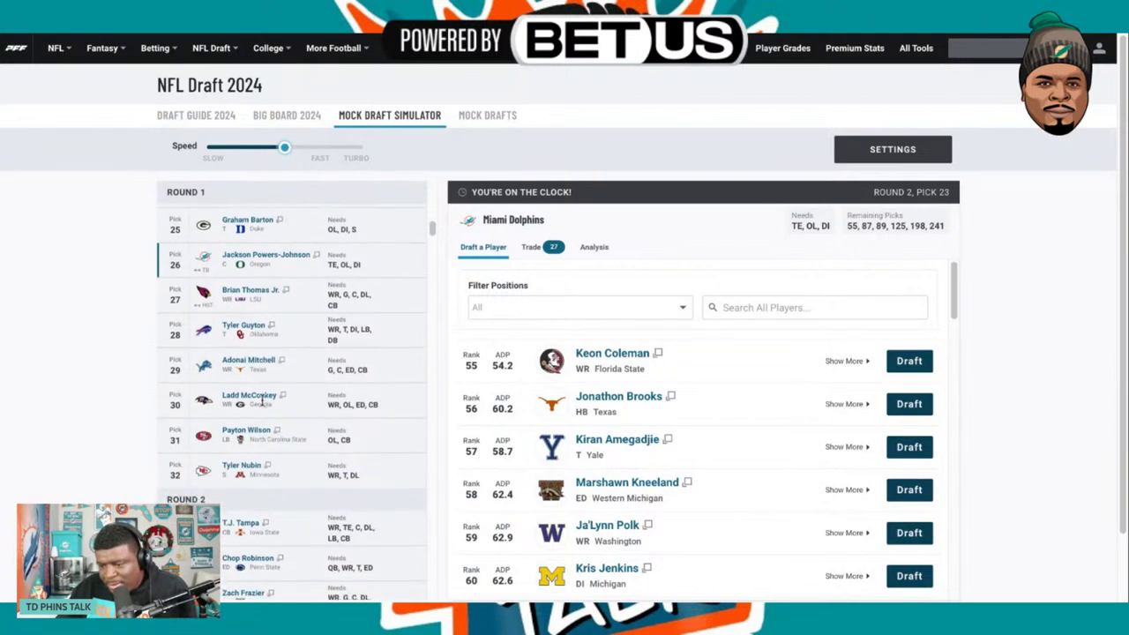
scroll(261, 410, "down", 2)
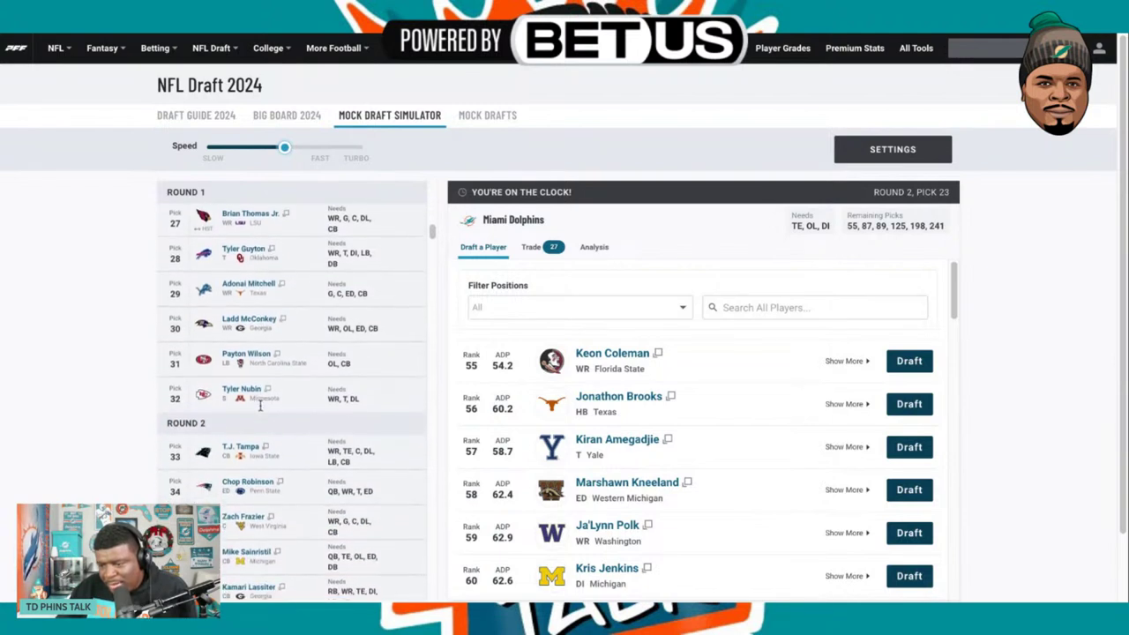
scroll(260, 405, "down", 2)
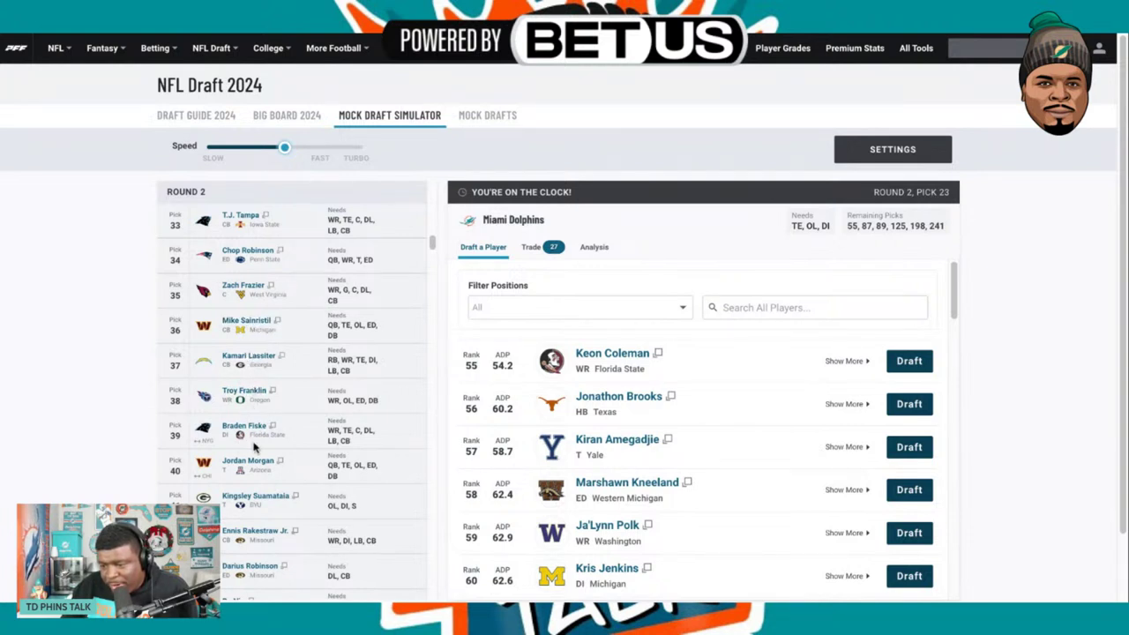
scroll(251, 443, "down", 1)
scroll(253, 443, "down", 3)
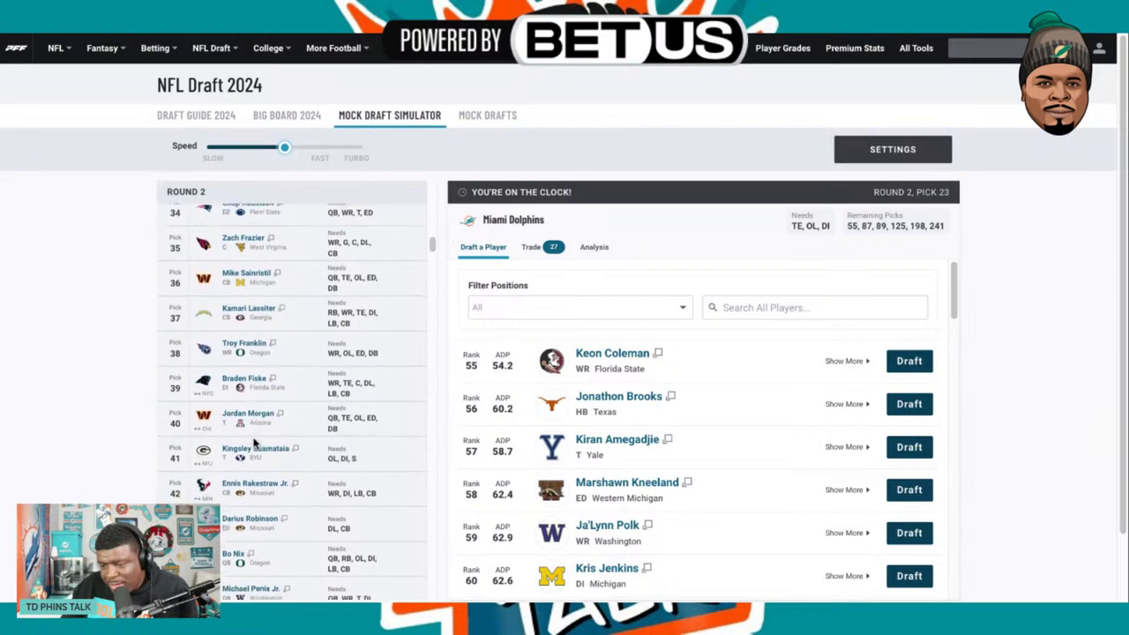
scroll(250, 403, "down", 5)
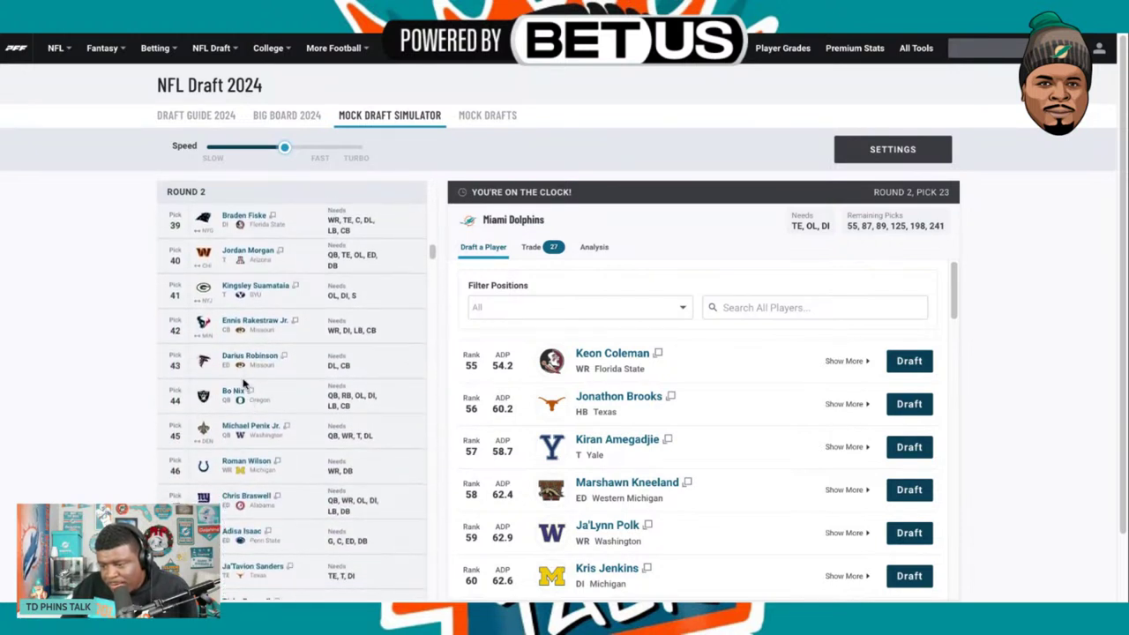
scroll(249, 402, "down", 1)
scroll(245, 393, "down", 1)
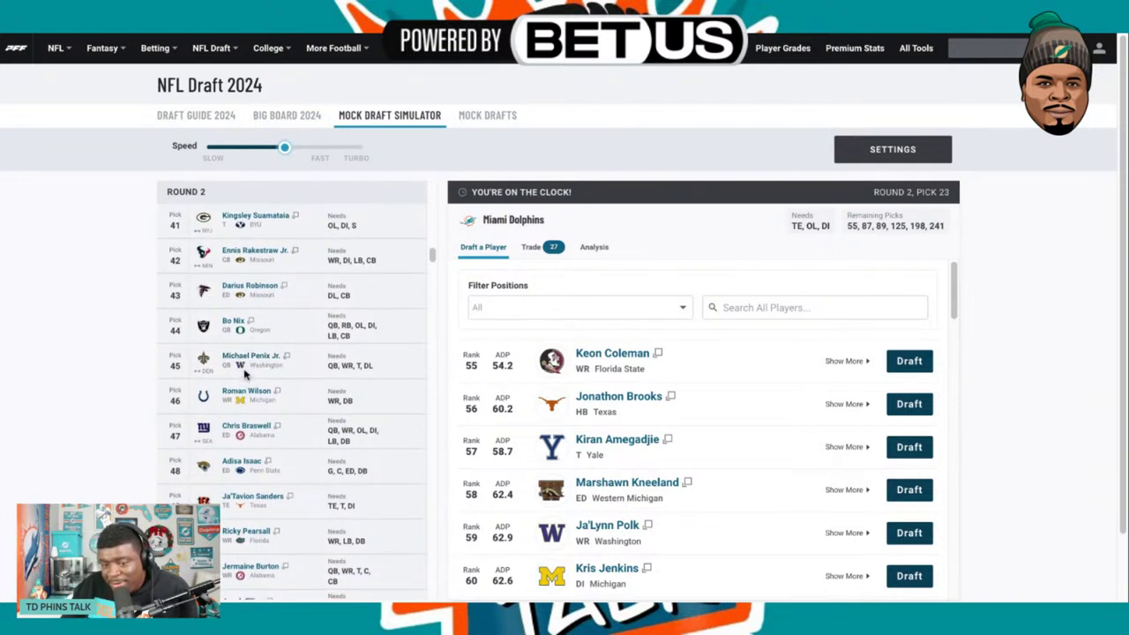
scroll(244, 369, "down", 2)
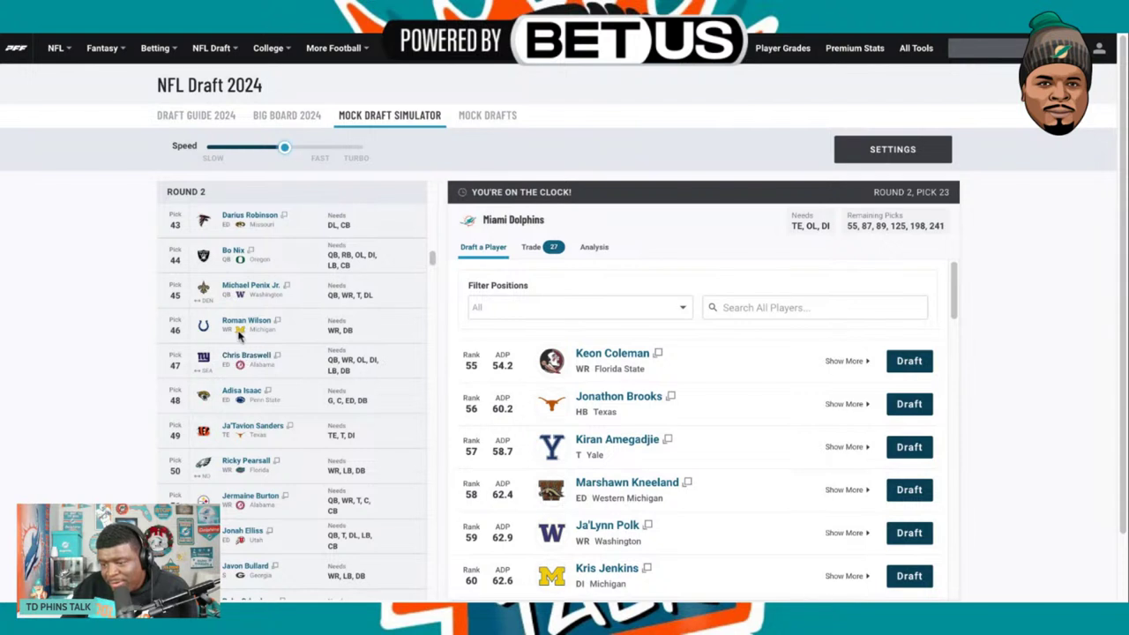
scroll(243, 327, "down", 3)
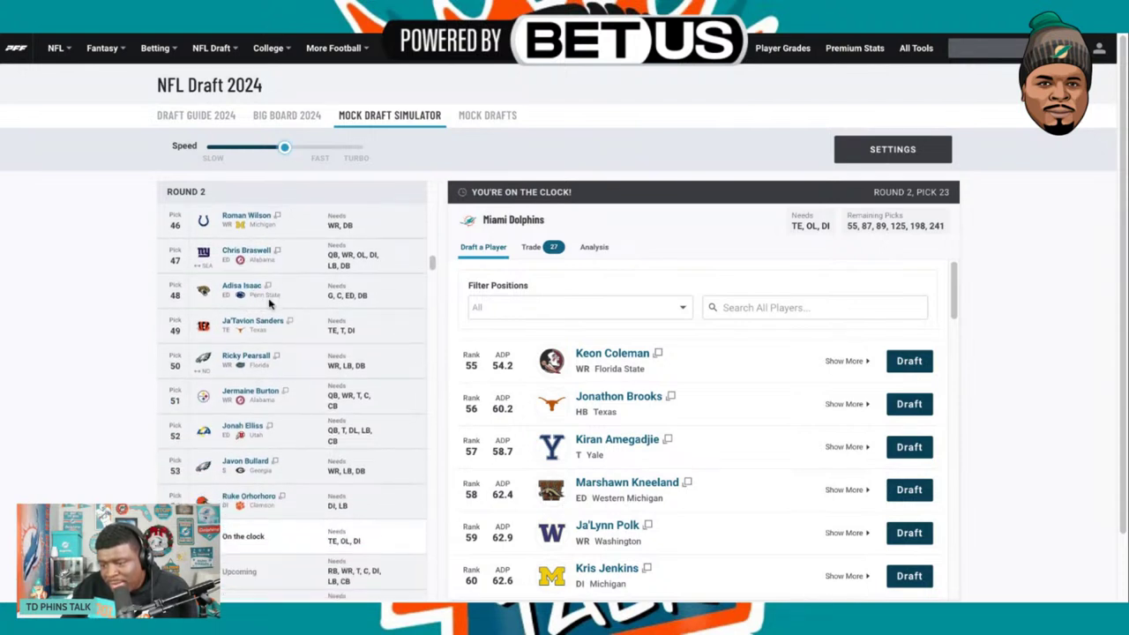
scroll(258, 307, "down", 1)
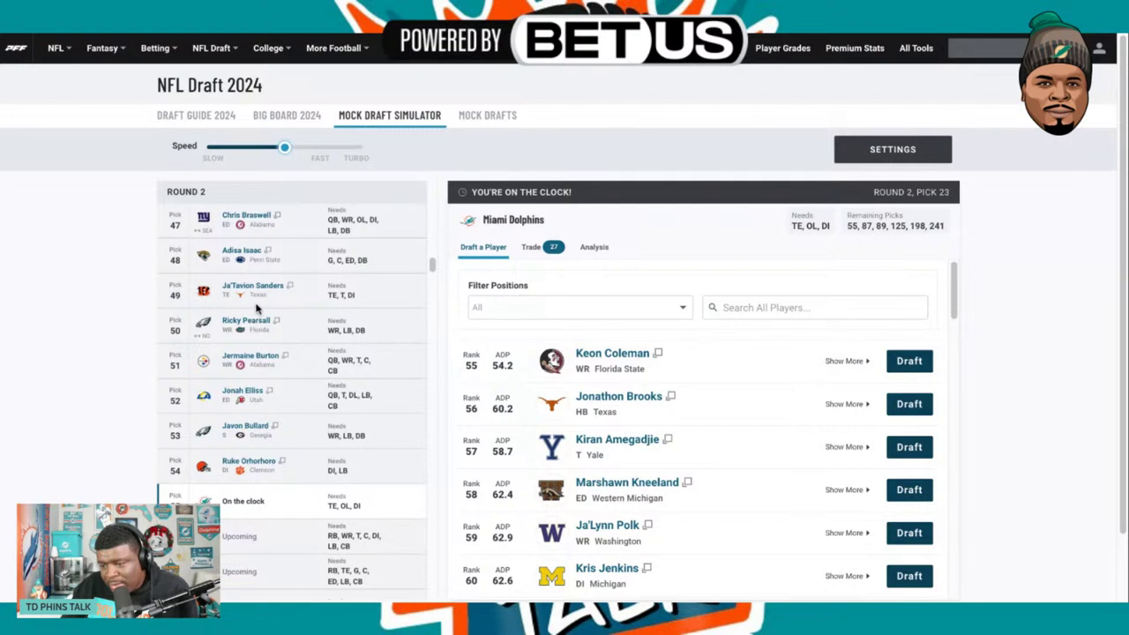
scroll(258, 331, "down", 1)
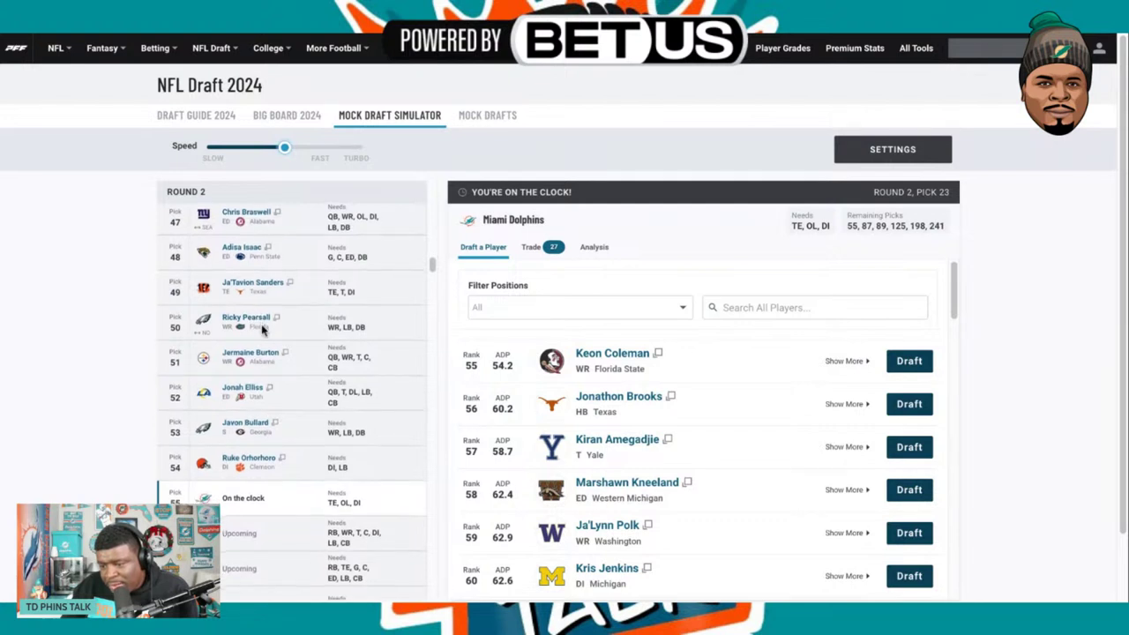
scroll(256, 341, "down", 1)
scroll(255, 341, "down", 1)
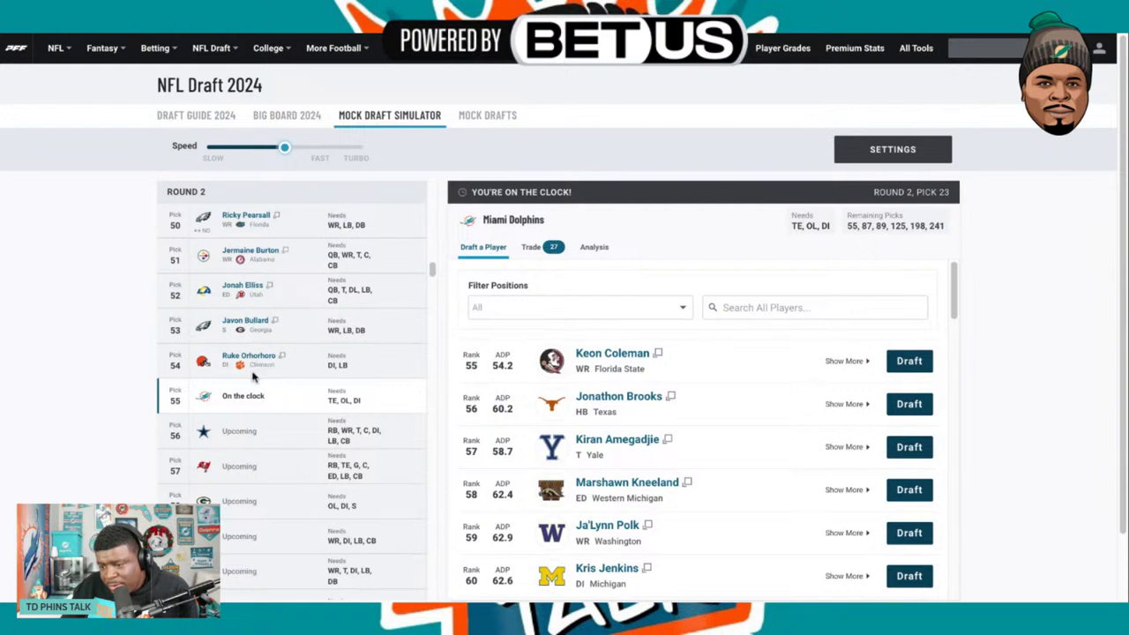
scroll(254, 377, "down", 2)
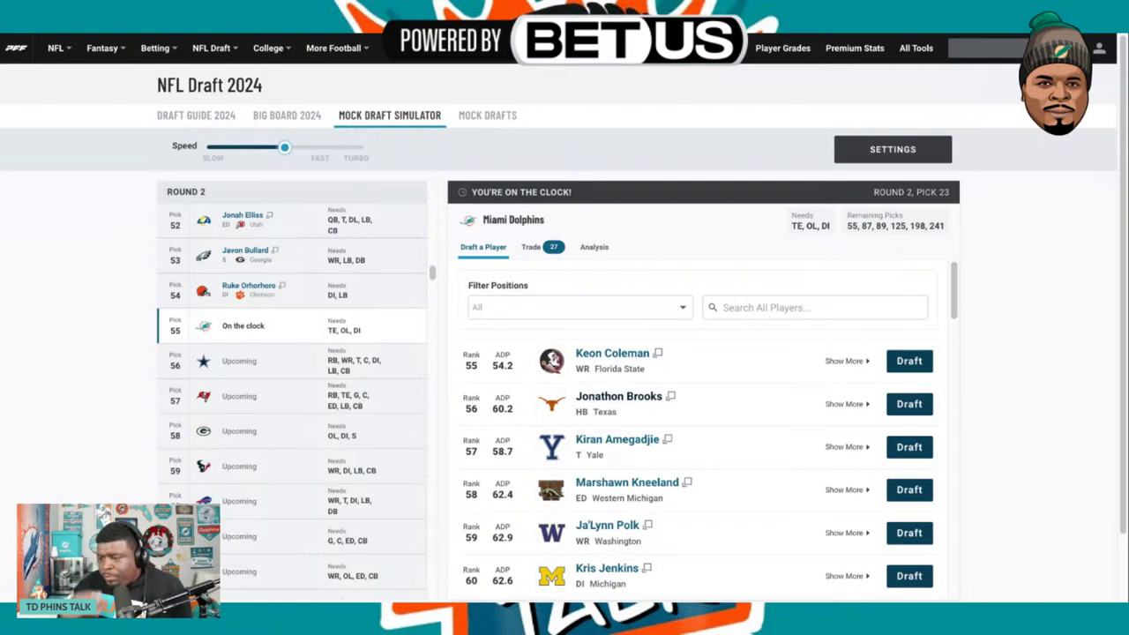
Look through the ranked list of players still available for Miami's pick 55.
scroll(548, 414, "down", 2)
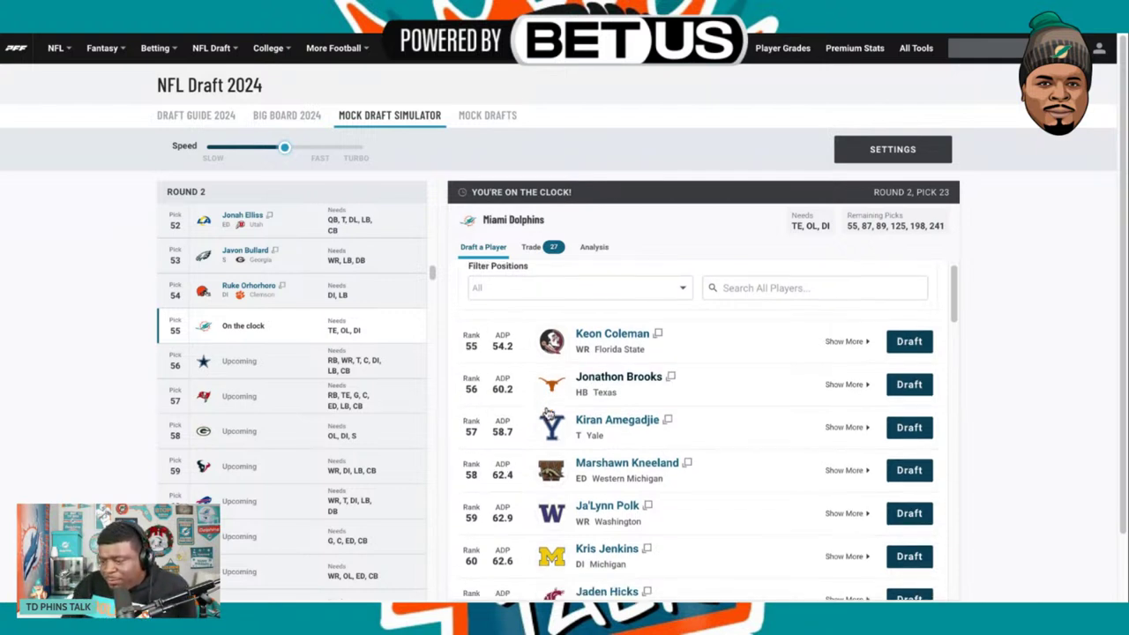
scroll(548, 414, "down", 1)
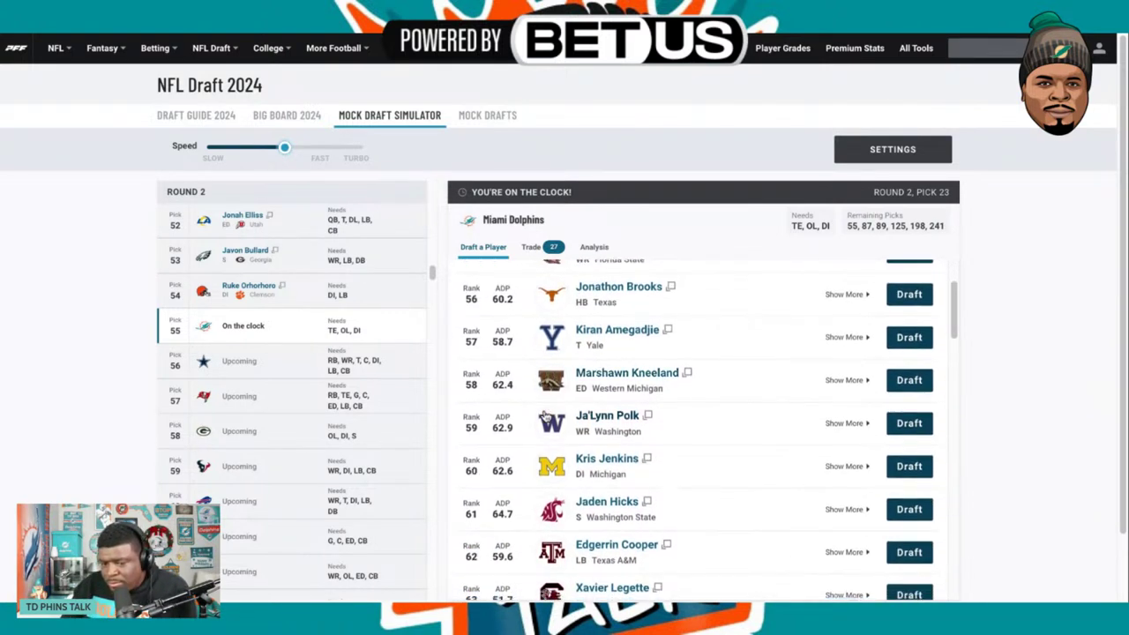
scroll(546, 417, "down", 1)
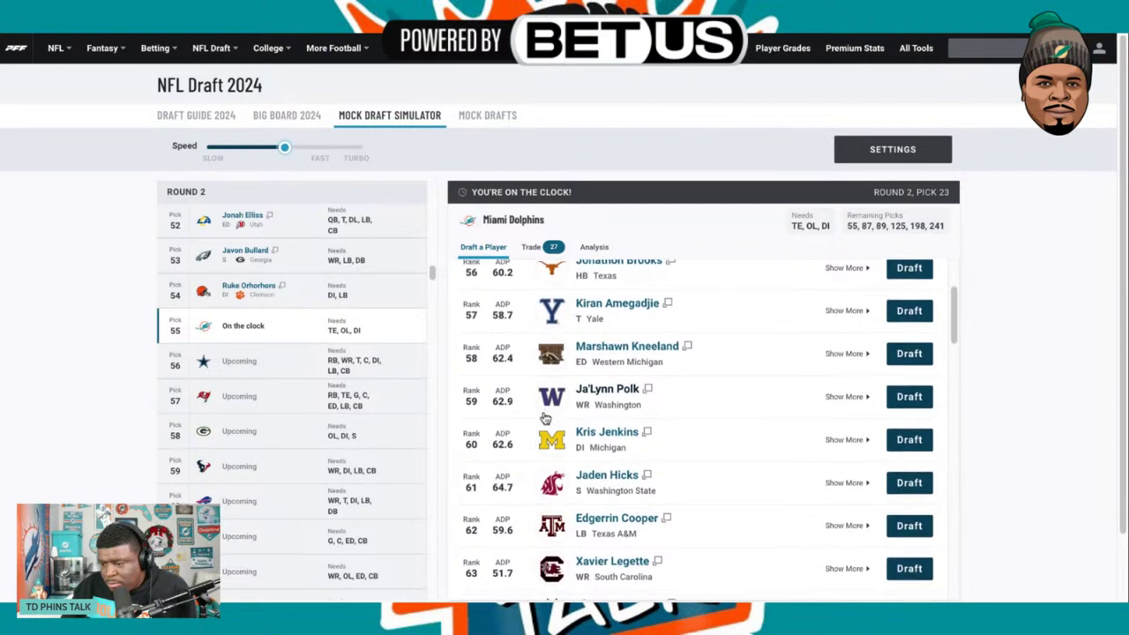
scroll(547, 414, "down", 1)
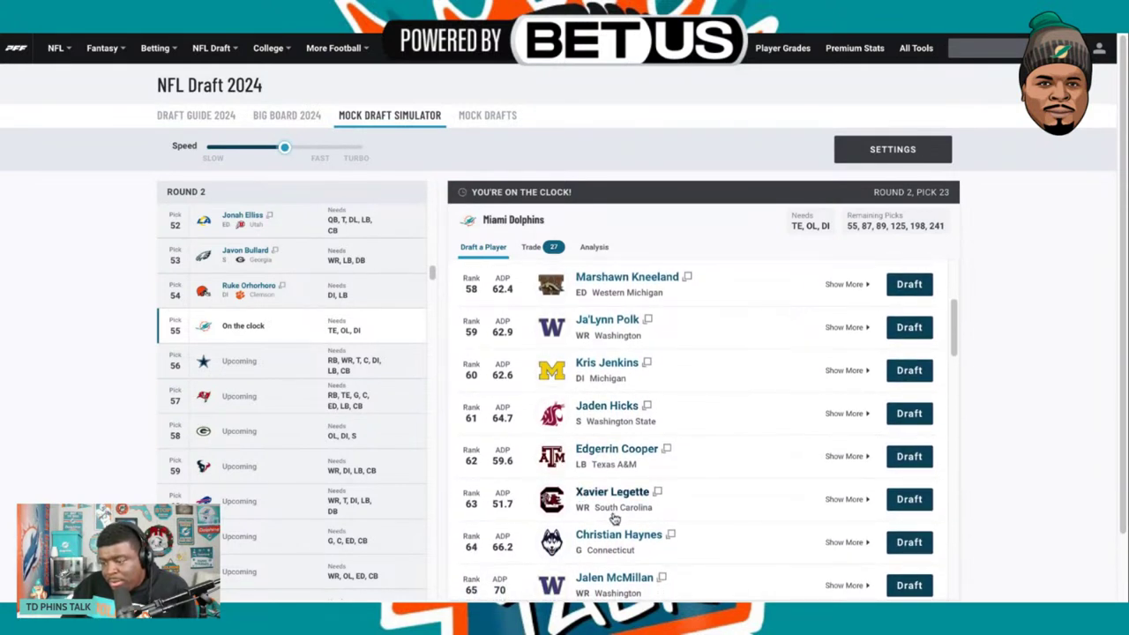
scroll(615, 519, "down", 1)
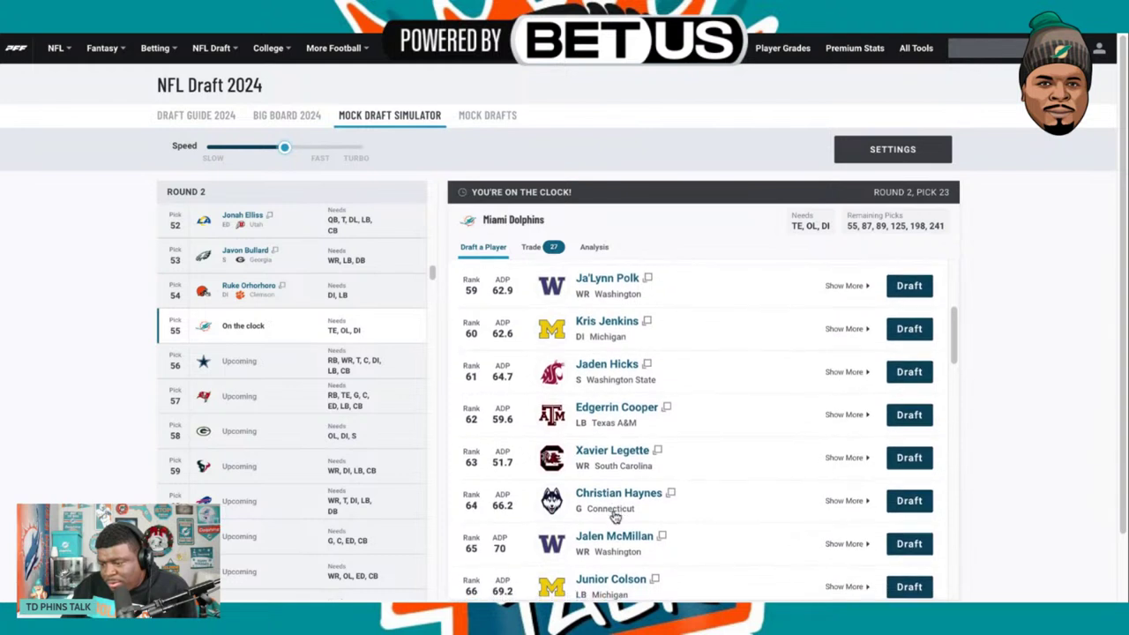
scroll(615, 519, "down", 2)
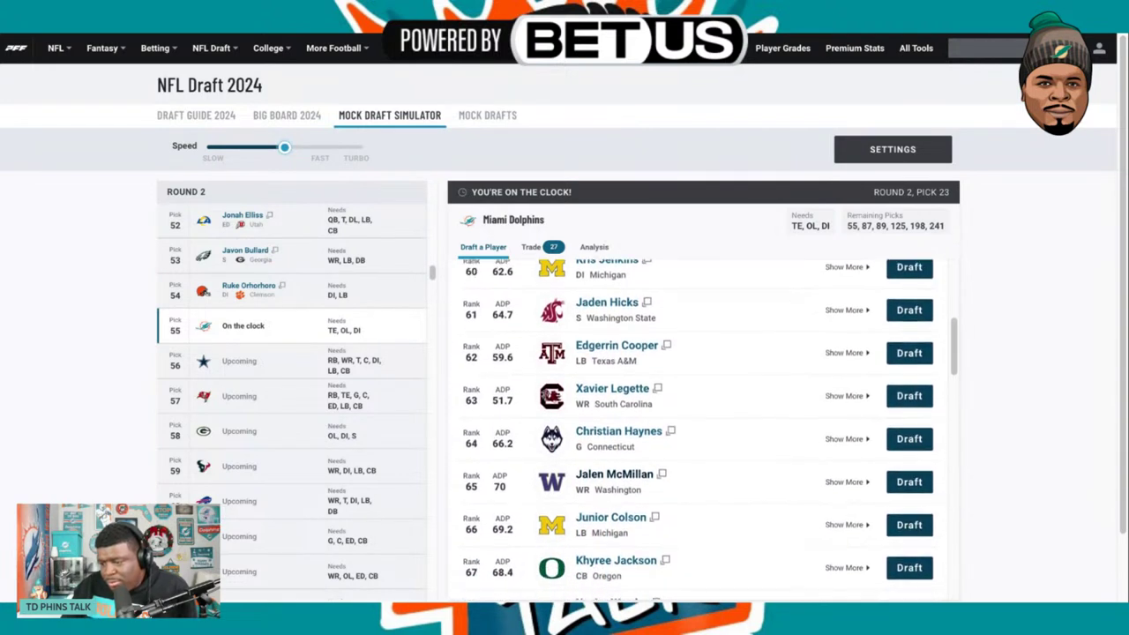
scroll(615, 519, "down", 1)
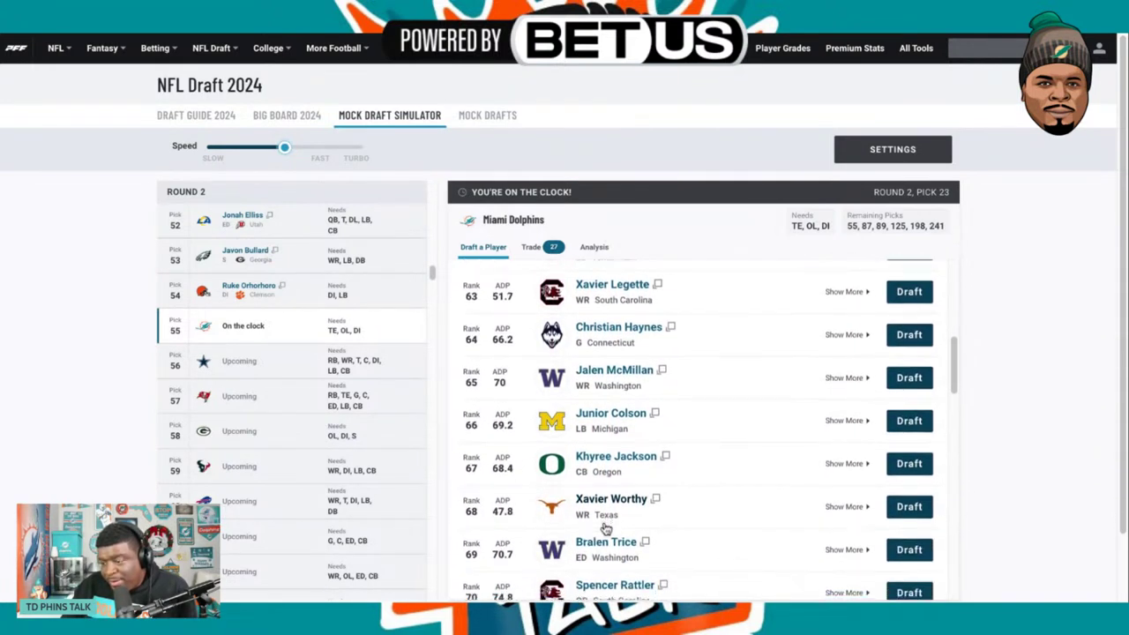
scroll(605, 528, "down", 1)
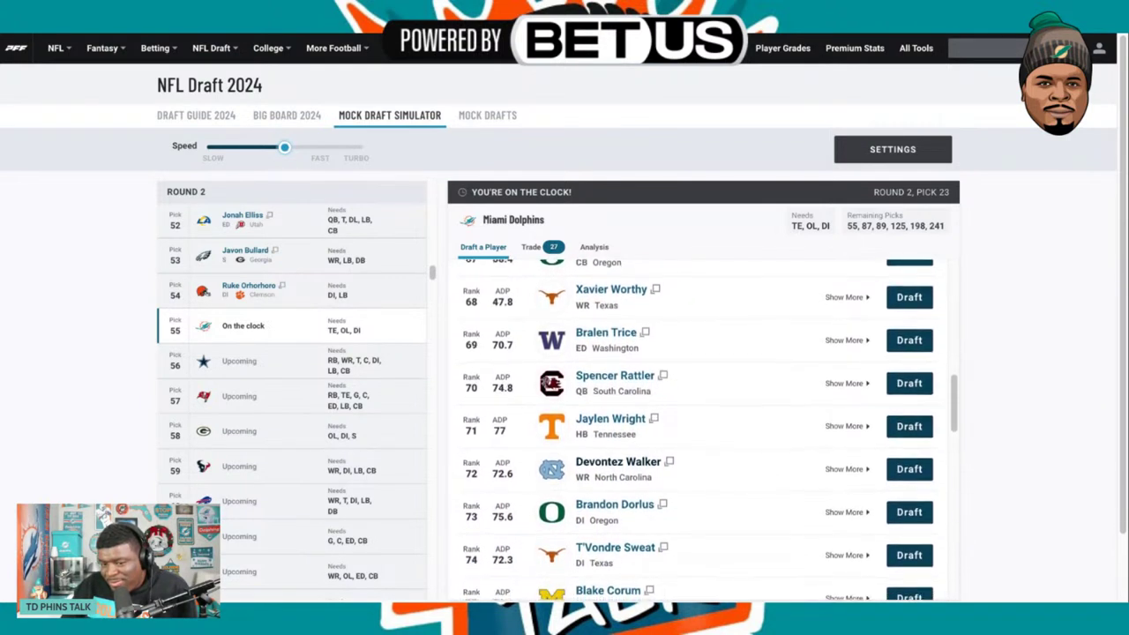
Recheck the available prospects down to about rank 76 and return to the highest-ranked ones for pick 55.
scroll(703, 433, "down", 1)
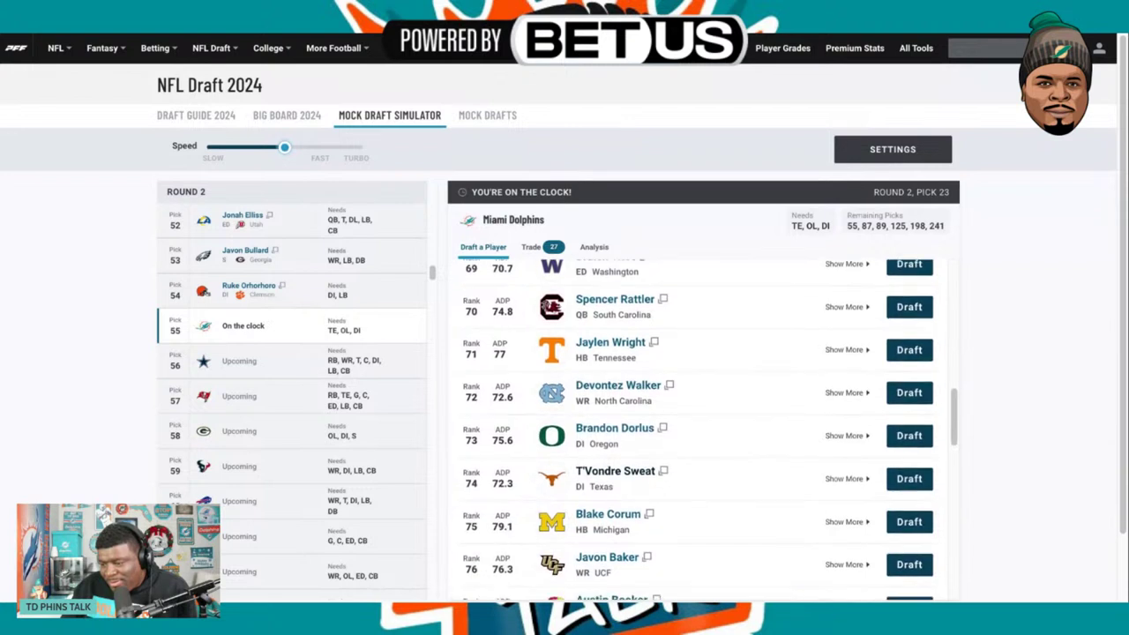
scroll(703, 432, "down", 1)
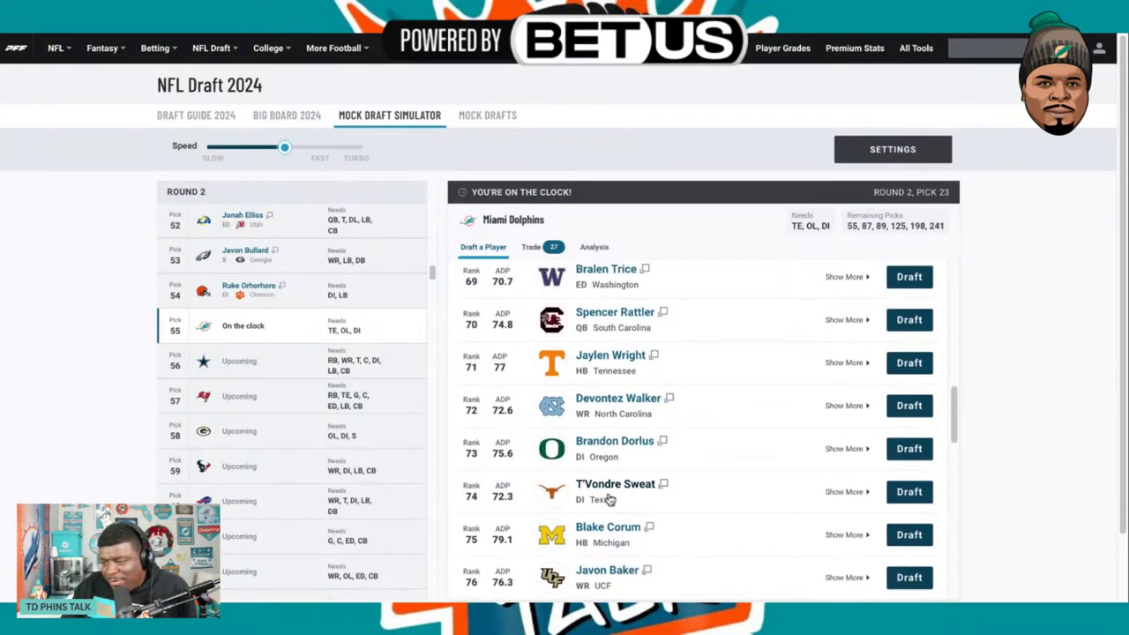
scroll(609, 501, "up", 1)
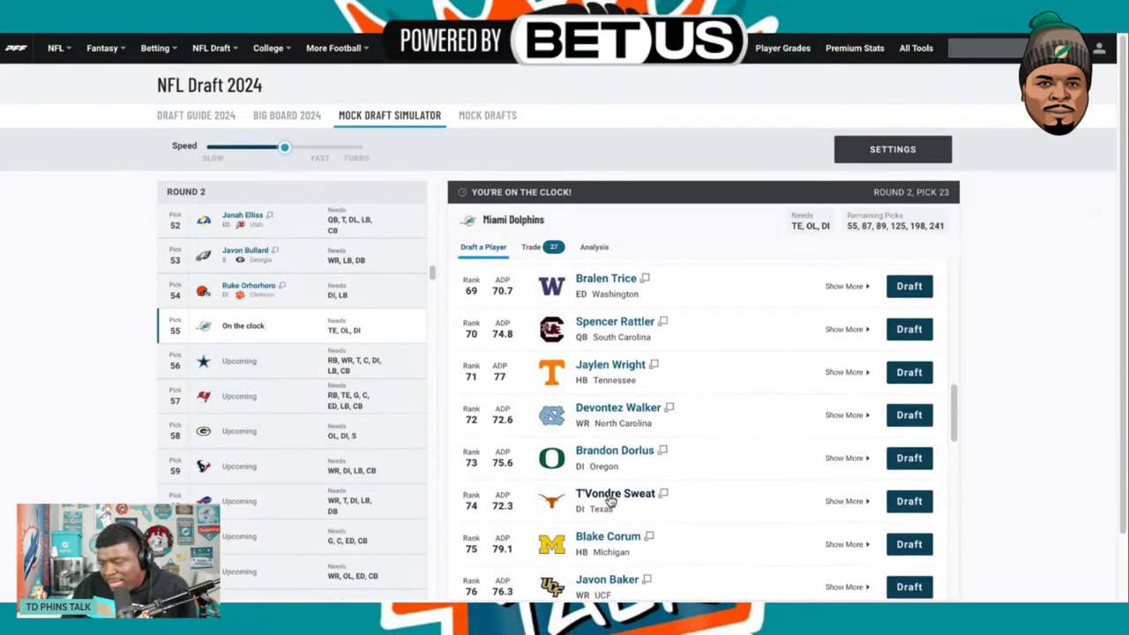
scroll(609, 501, "up", 3)
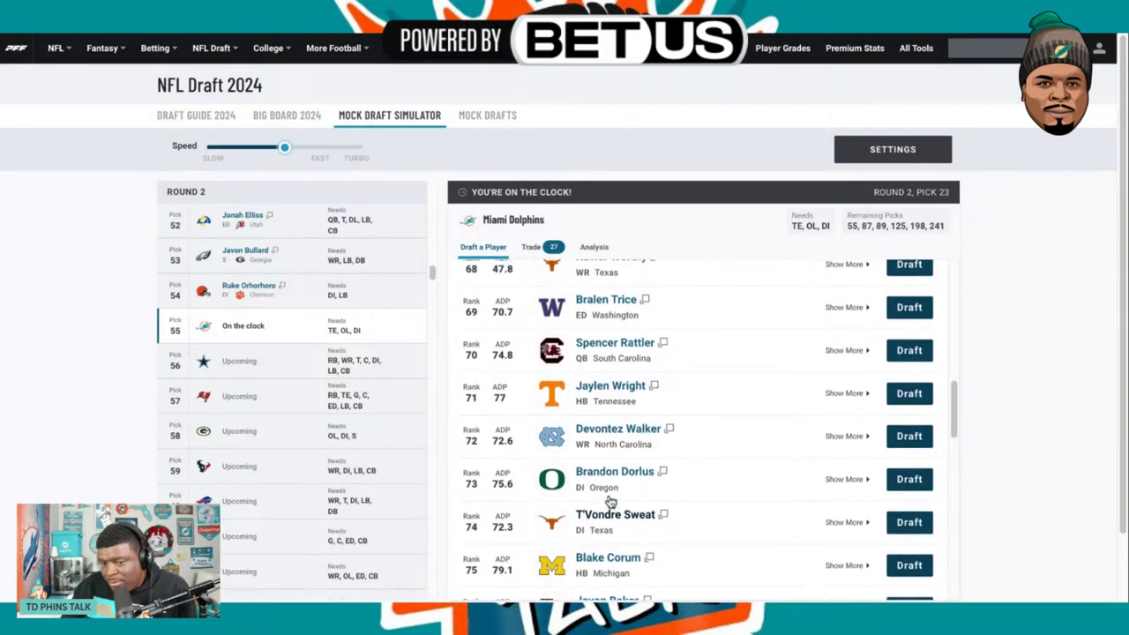
scroll(608, 500, "up", 10)
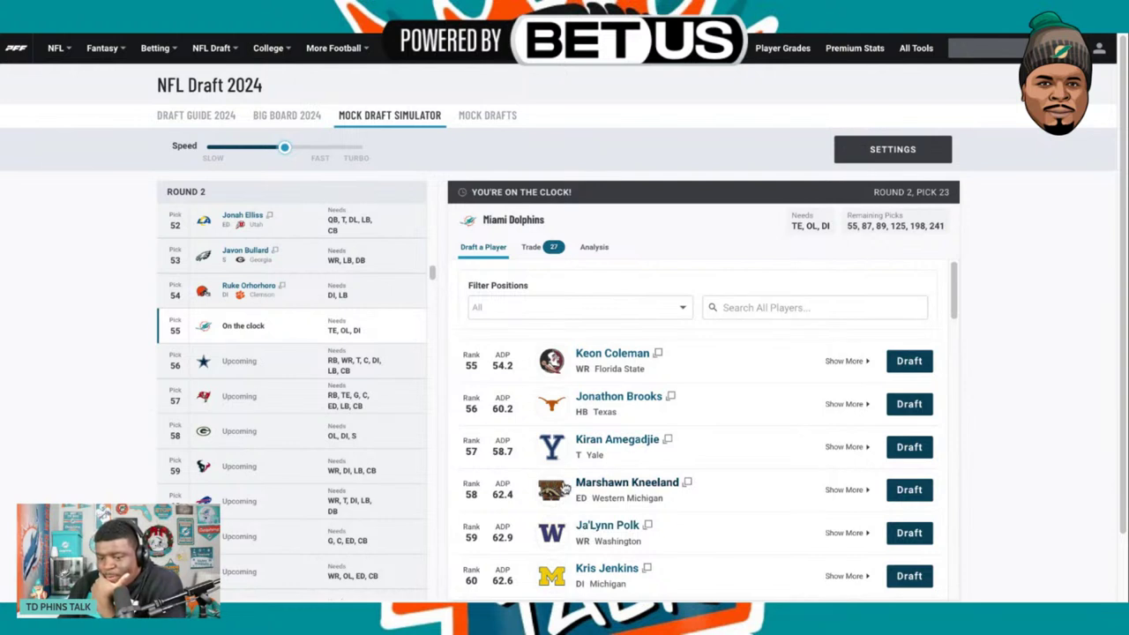
scroll(558, 465, "down", 1)
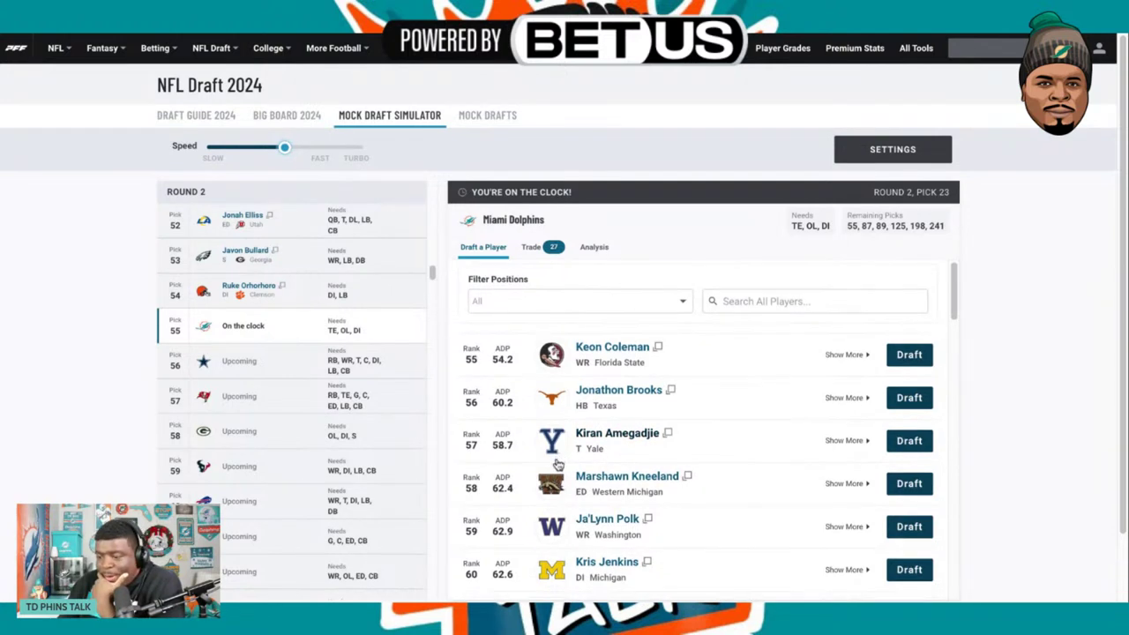
scroll(557, 465, "up", 1)
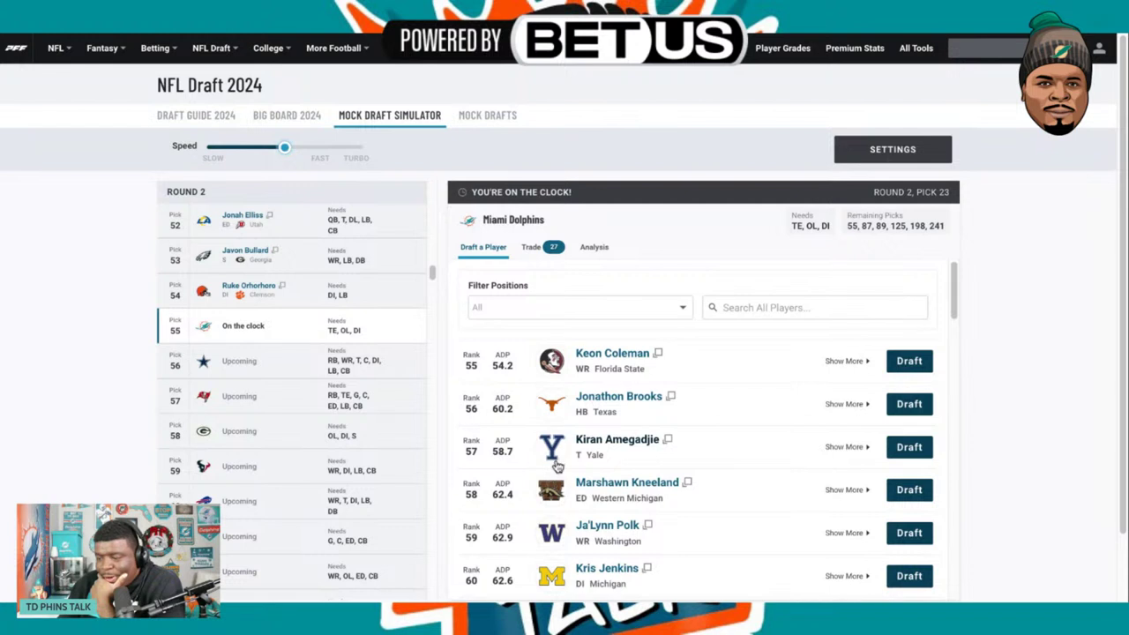
Examine Michigan defensive lineman Kris Jenkins's stats, scouting summary and draft position trend, and close his profile.
scroll(557, 465, "down", 1)
scroll(557, 465, "down", 1)
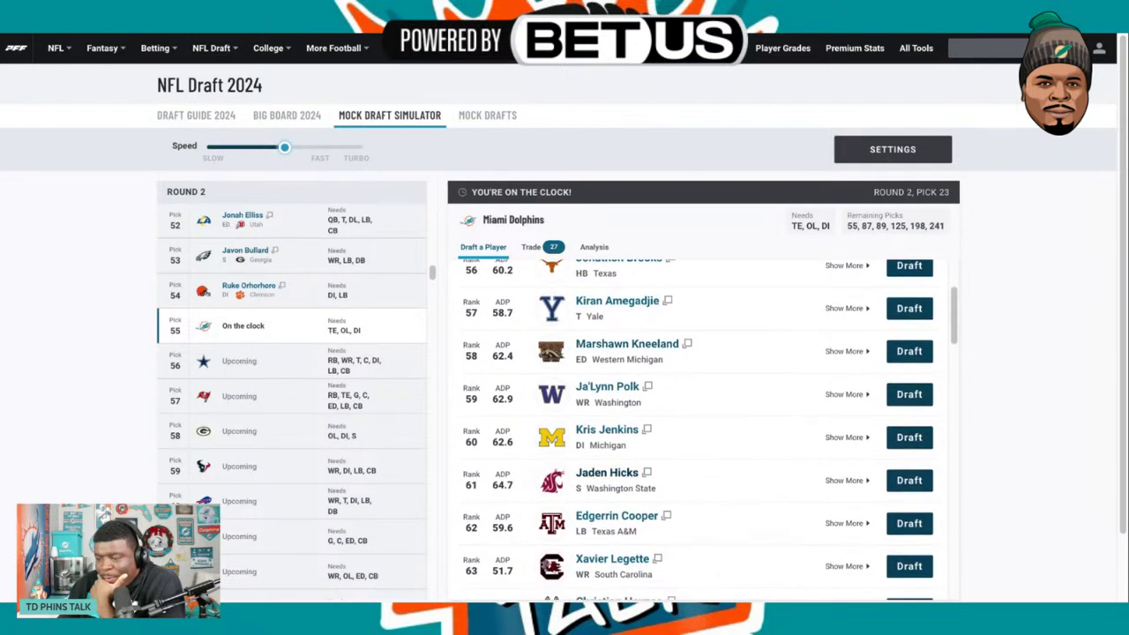
scroll(697, 433, "down", 1)
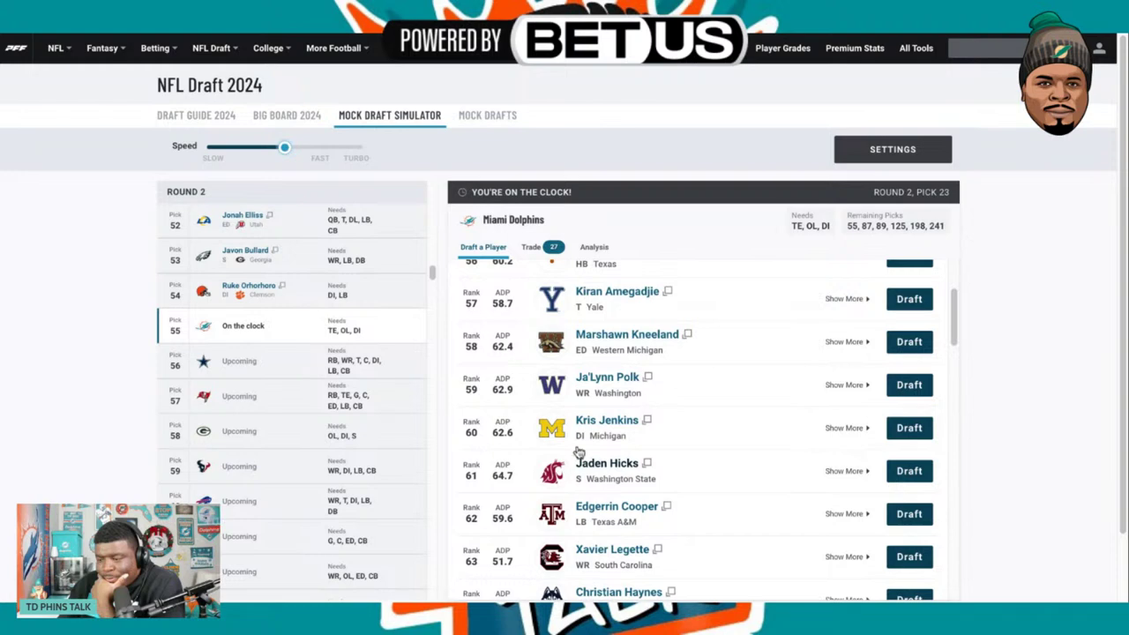
left_click(648, 426)
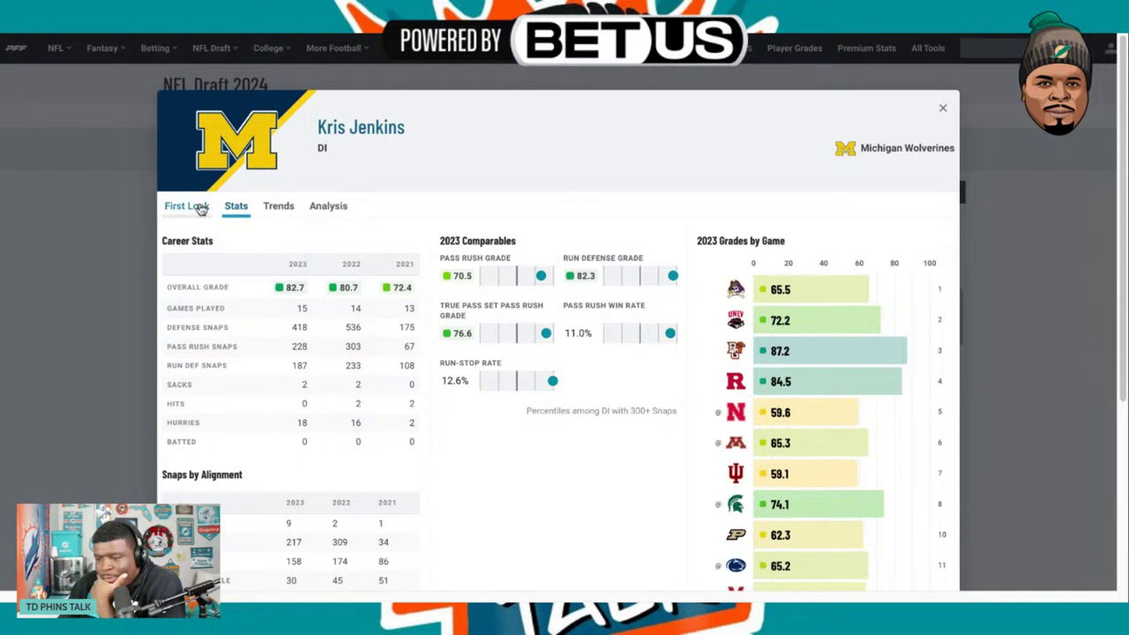
left_click(199, 208)
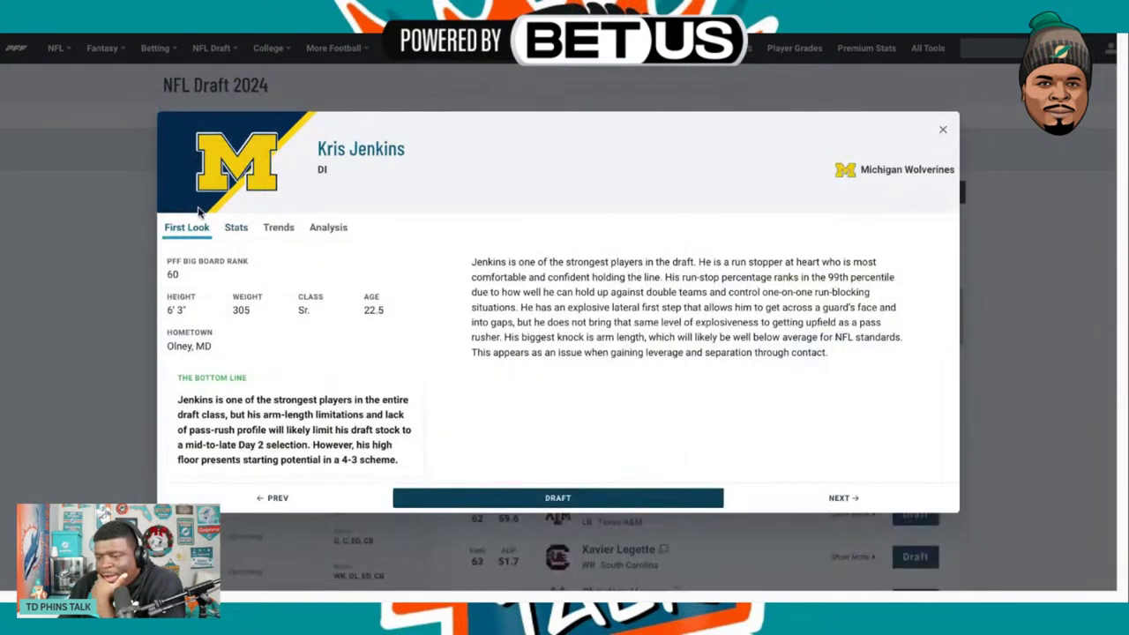
left_click(270, 229)
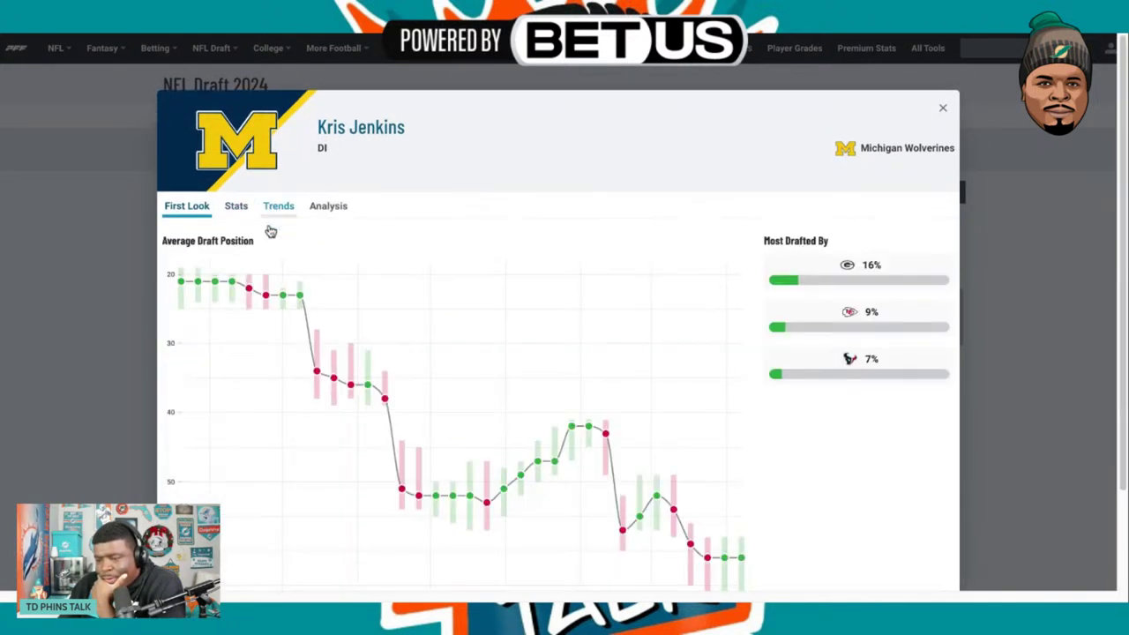
left_click(940, 113)
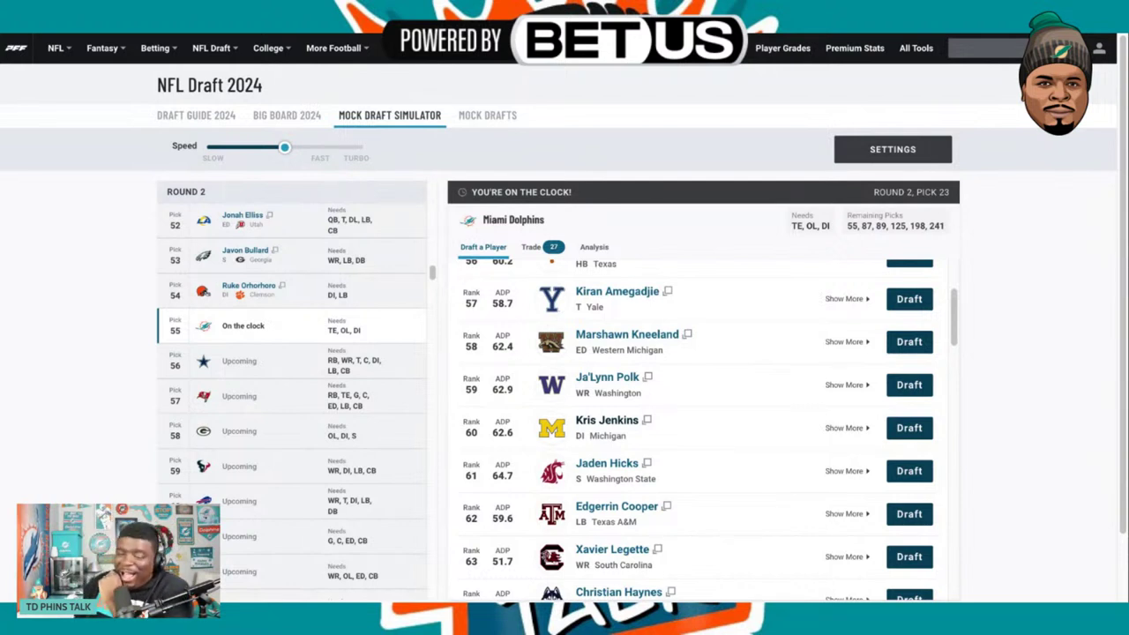
Review South Carolina receiver Xavier Legette's stats, draft trend and scouting summary, and draft him at pick 55.
scroll(622, 393, "down", 1)
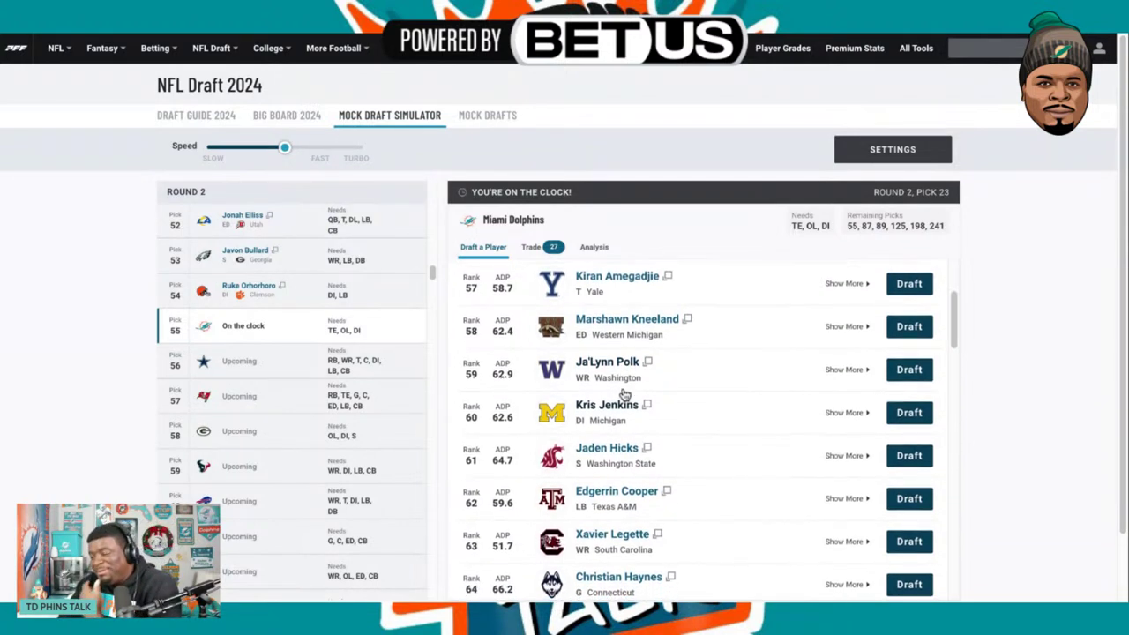
scroll(623, 394, "down", 2)
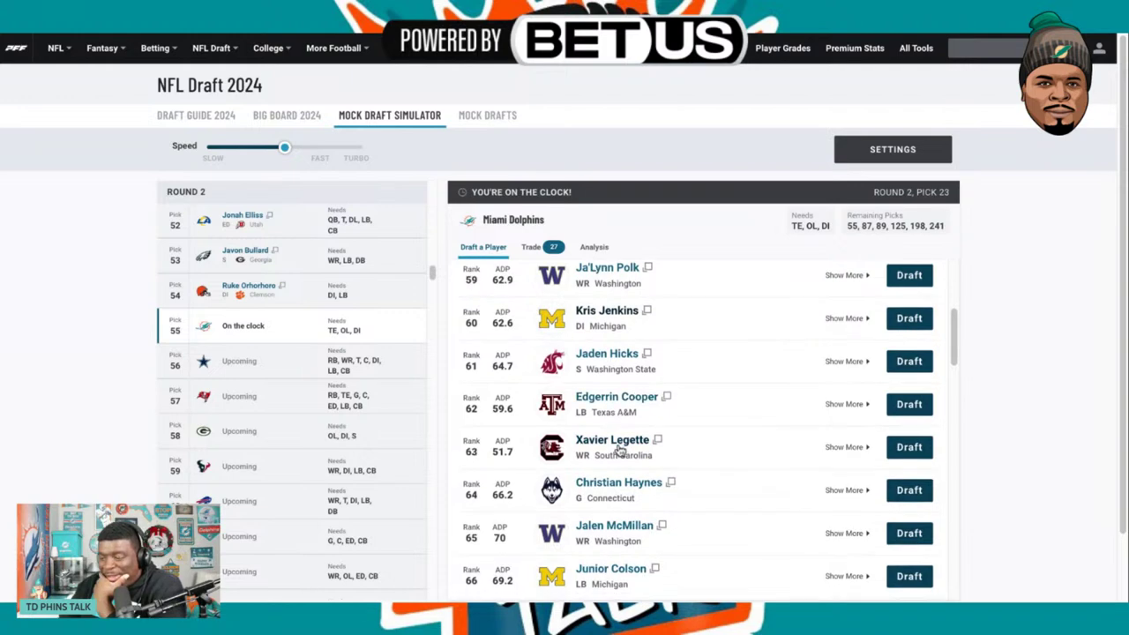
left_click(642, 441)
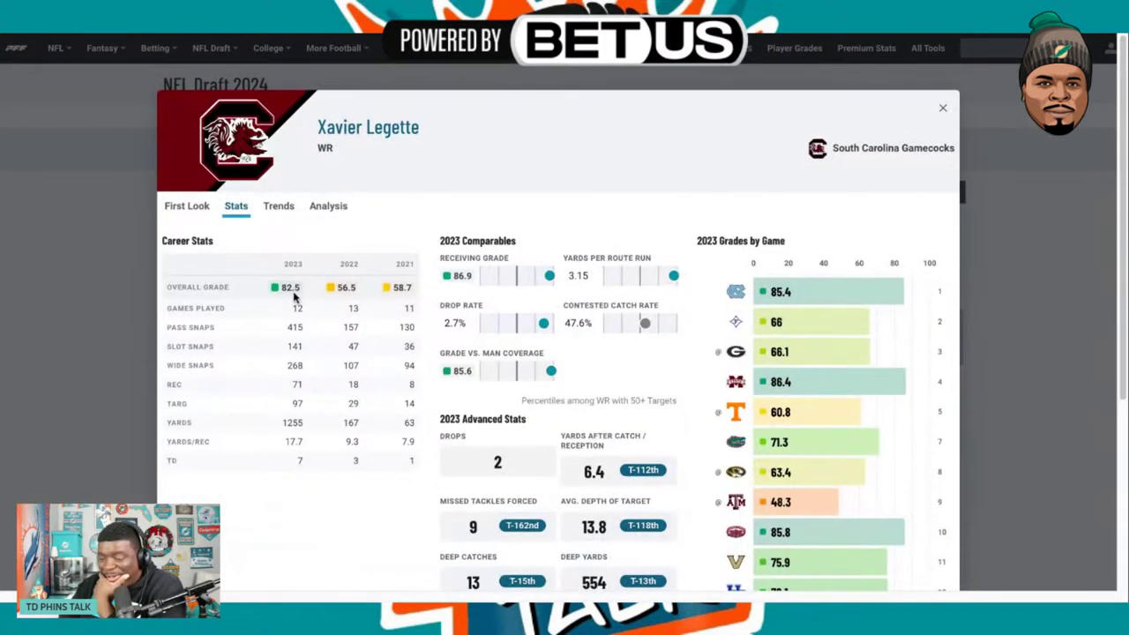
left_click(279, 208)
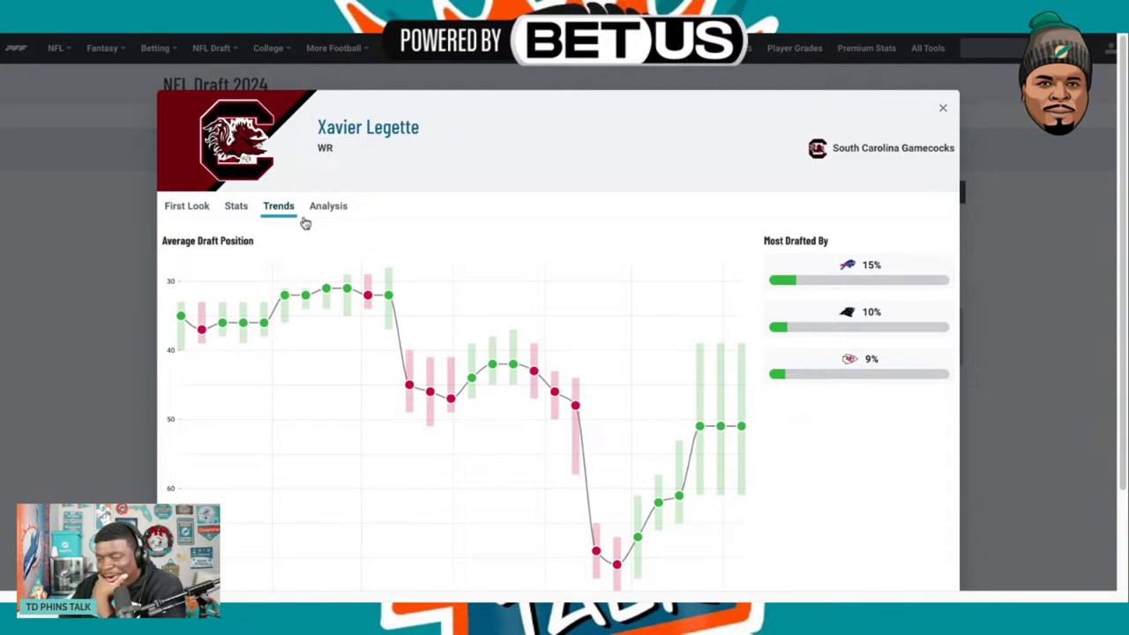
left_click(331, 208)
left_click(196, 214)
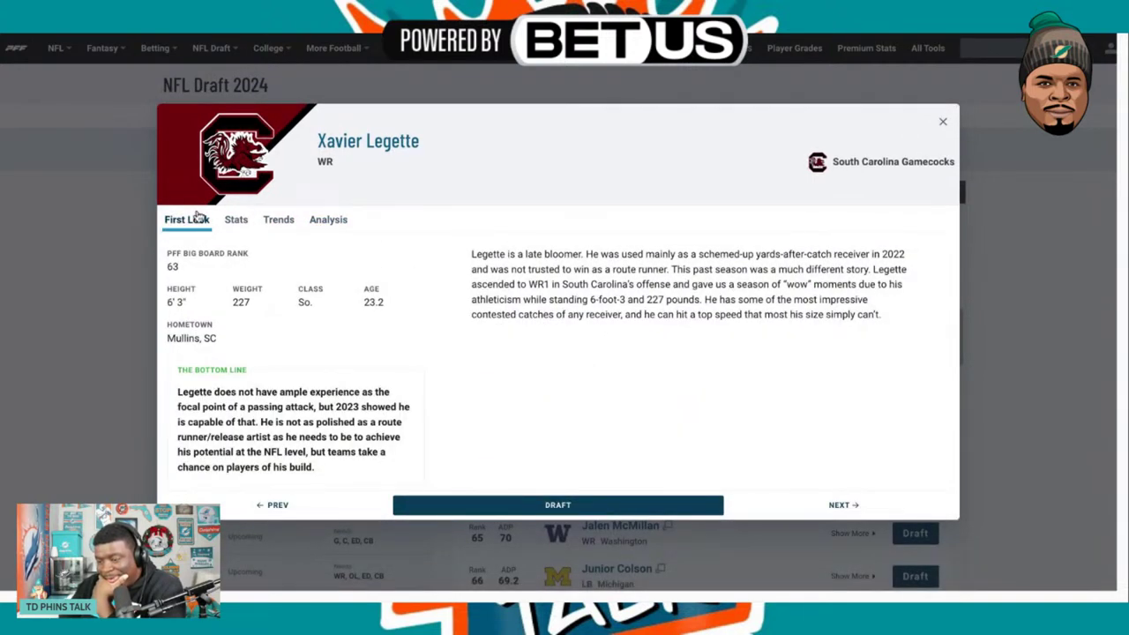
left_click(238, 220)
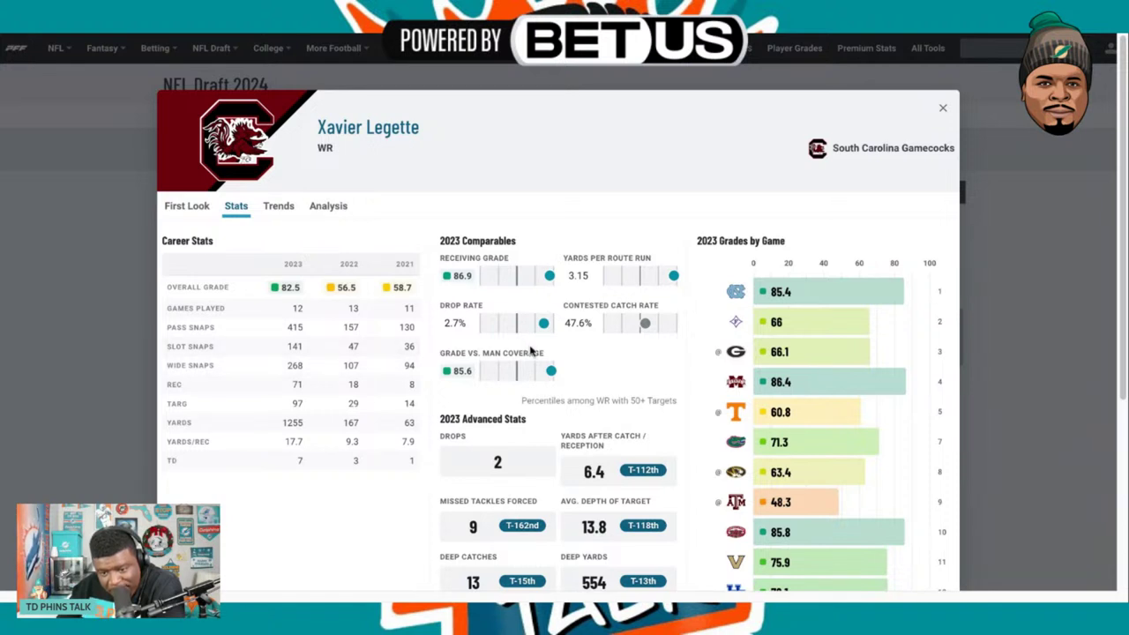
scroll(732, 202, "down", 1)
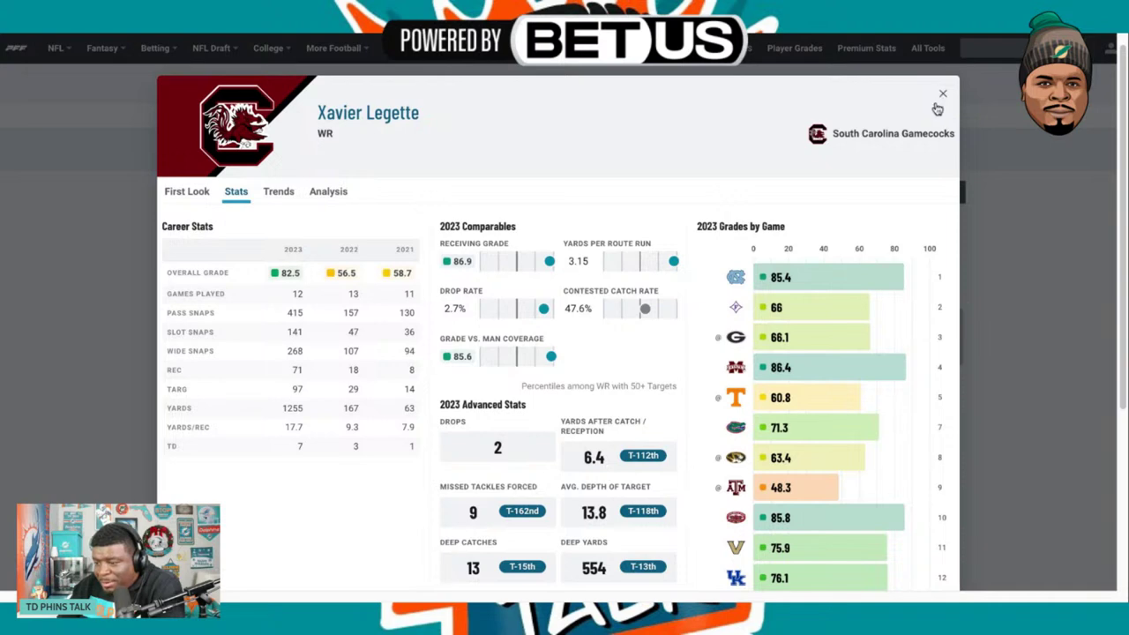
left_click(942, 93)
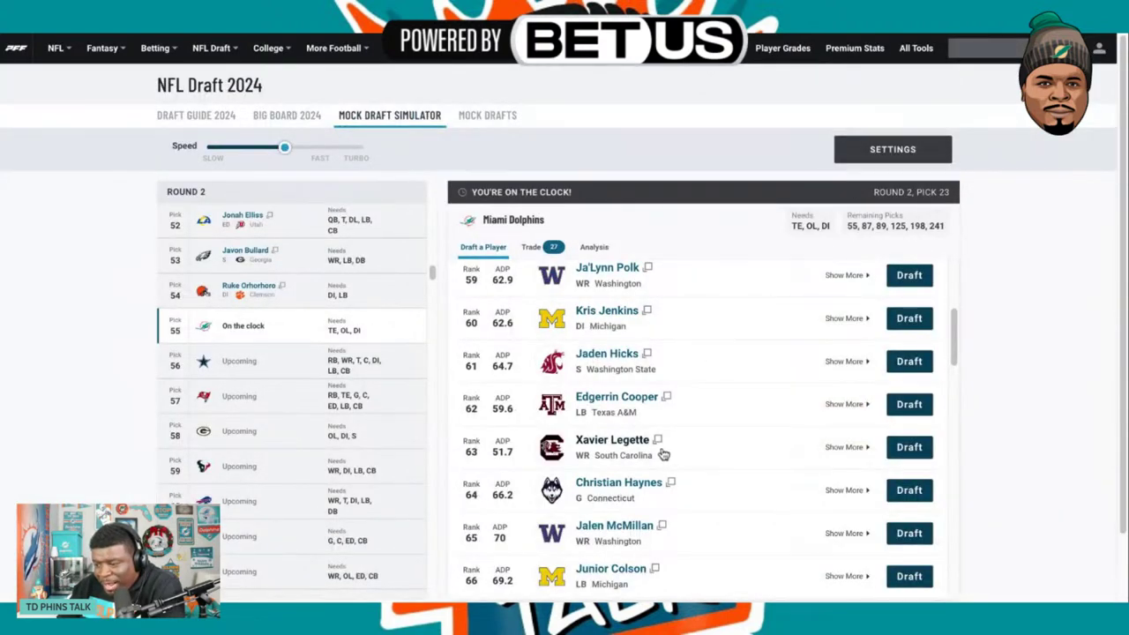
left_click(905, 448)
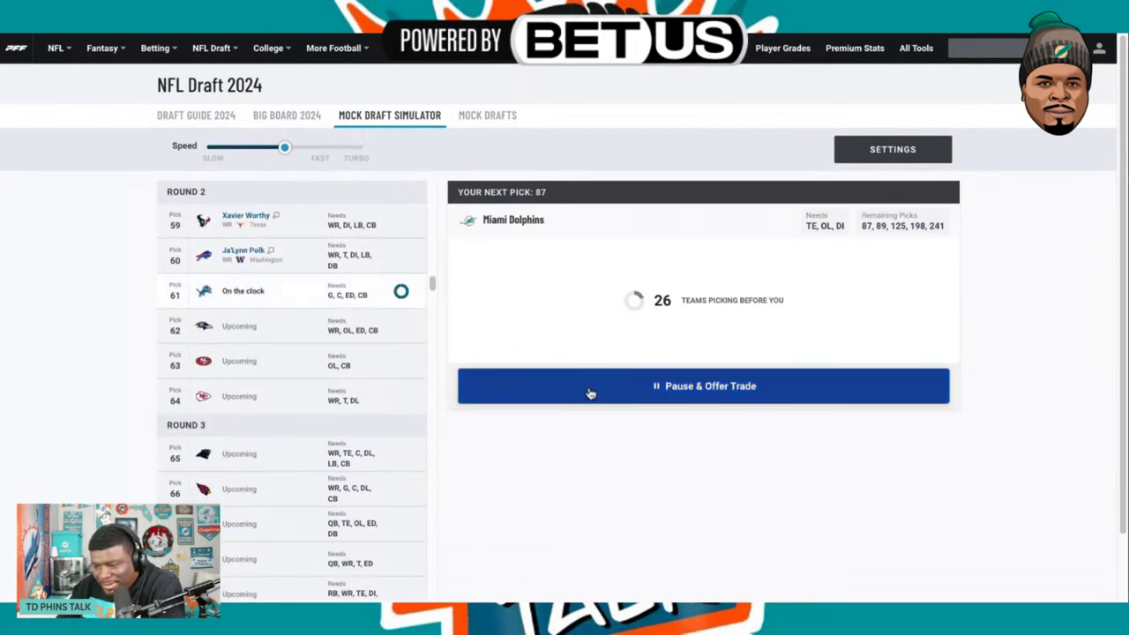
Pause the draft at pick 63 to review the other teams' late round 2 selections, and resume it.
left_click(592, 393)
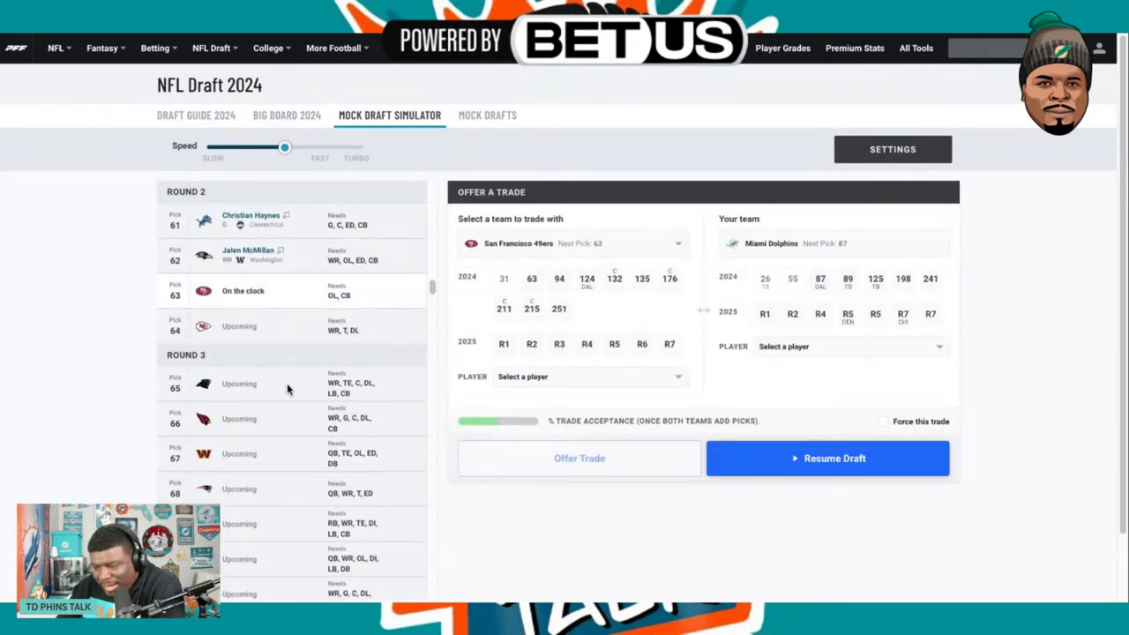
scroll(286, 389, "up", 3)
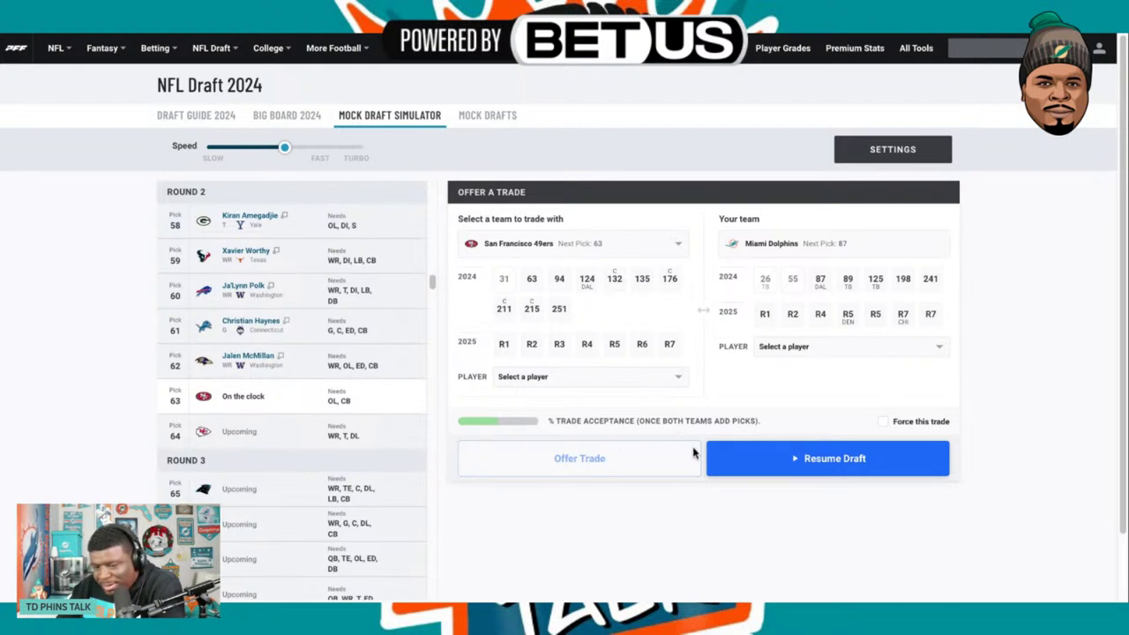
left_click(755, 458)
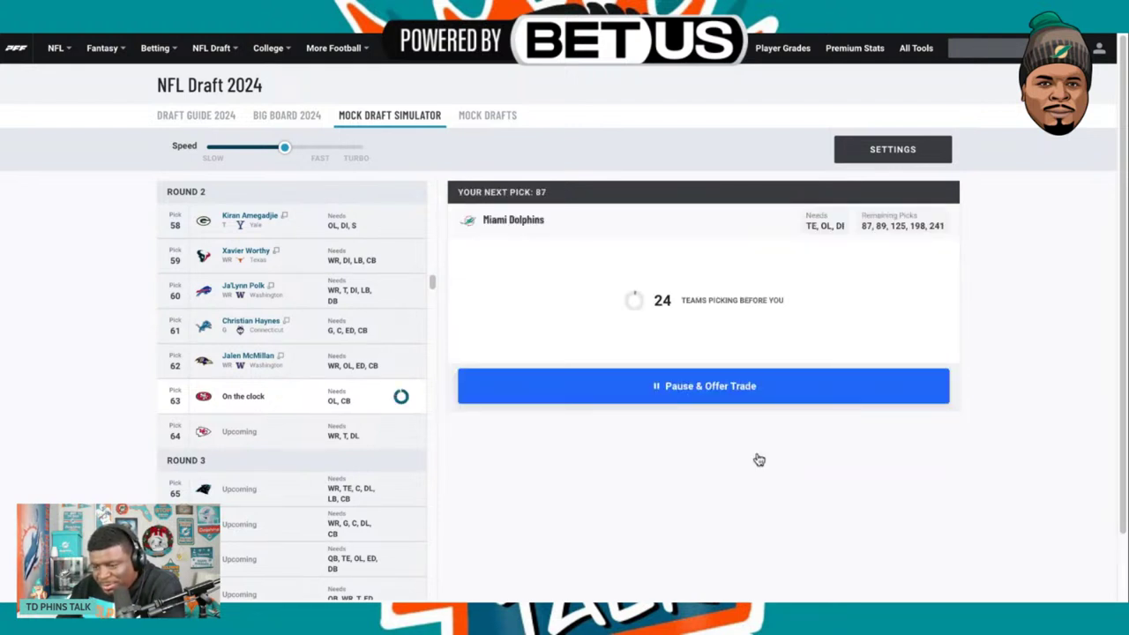